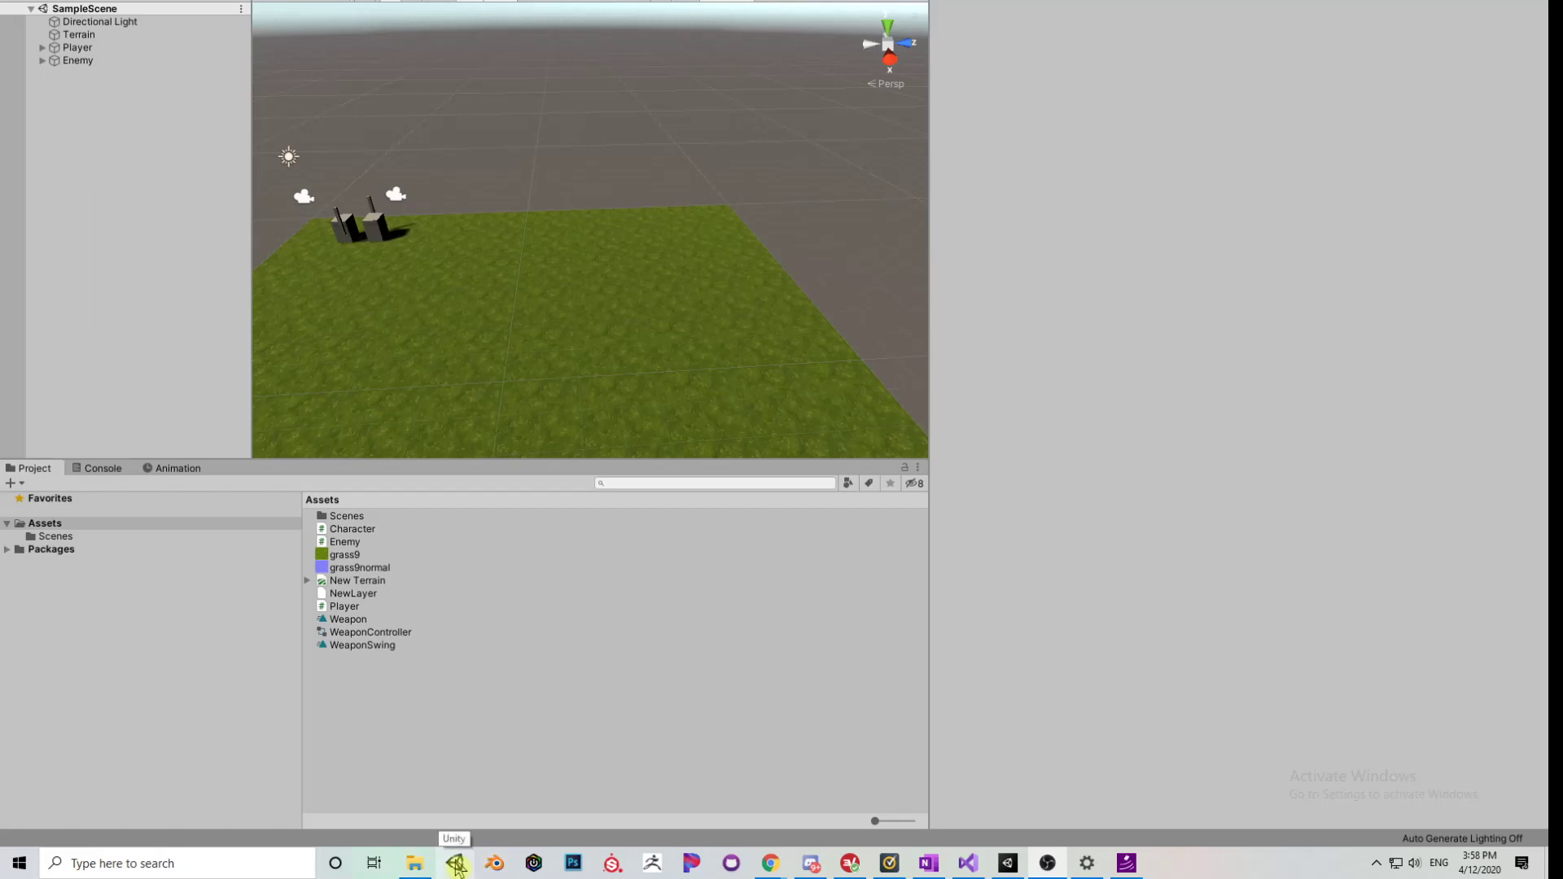
# - Open Unity Hub and review its Projects, Learn and Installs pages
pyautogui.click(457, 865)
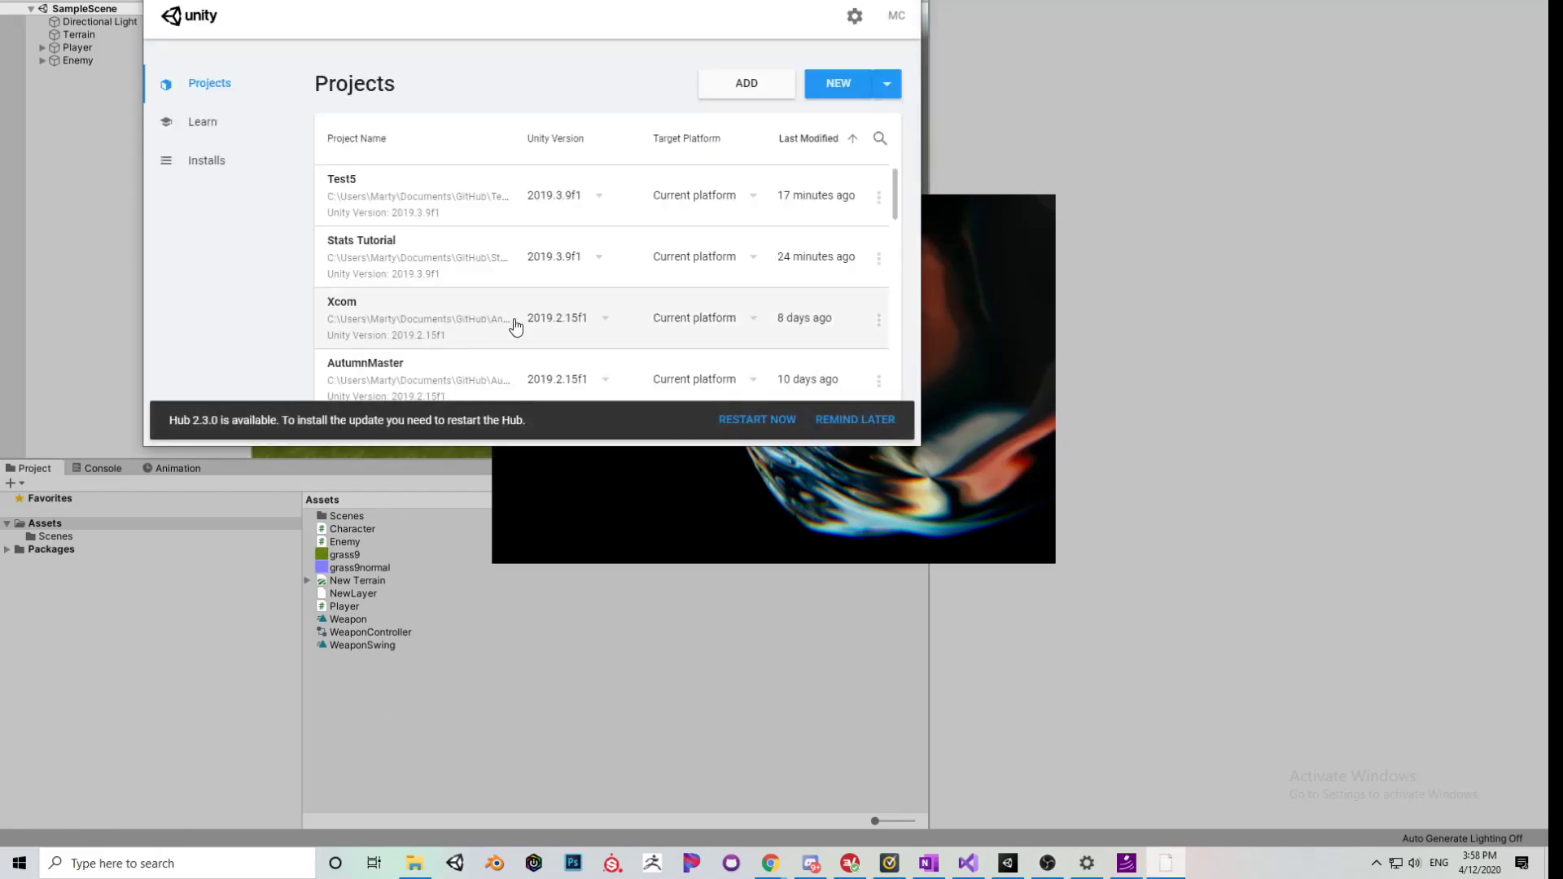
pyautogui.moveTo(440, 7); pyautogui.dragTo(521, 90)
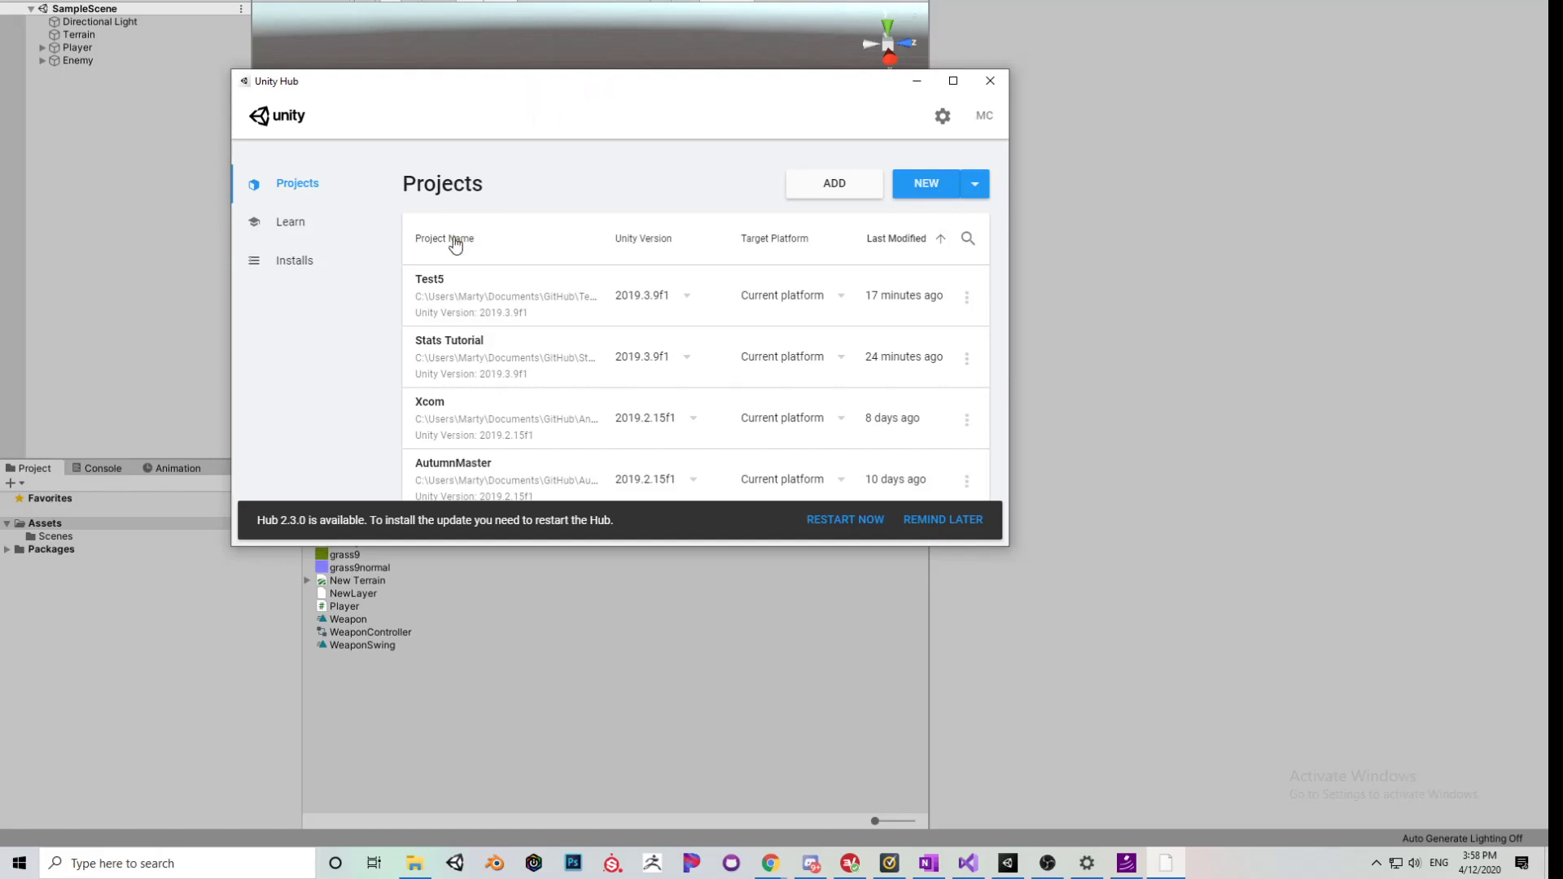
pyautogui.click(328, 237)
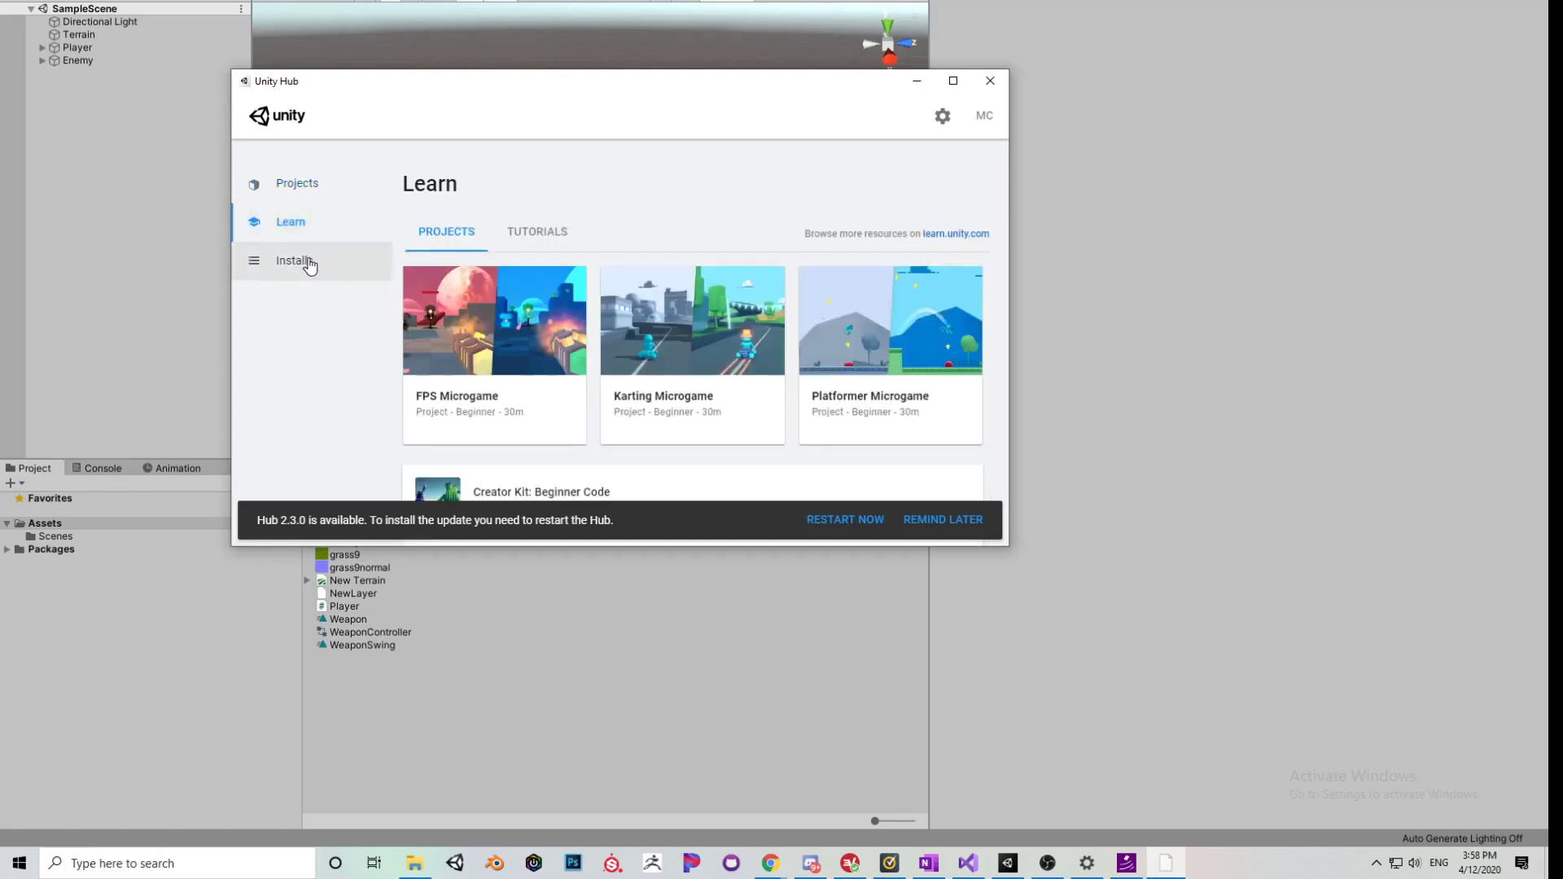
pyautogui.click(322, 265)
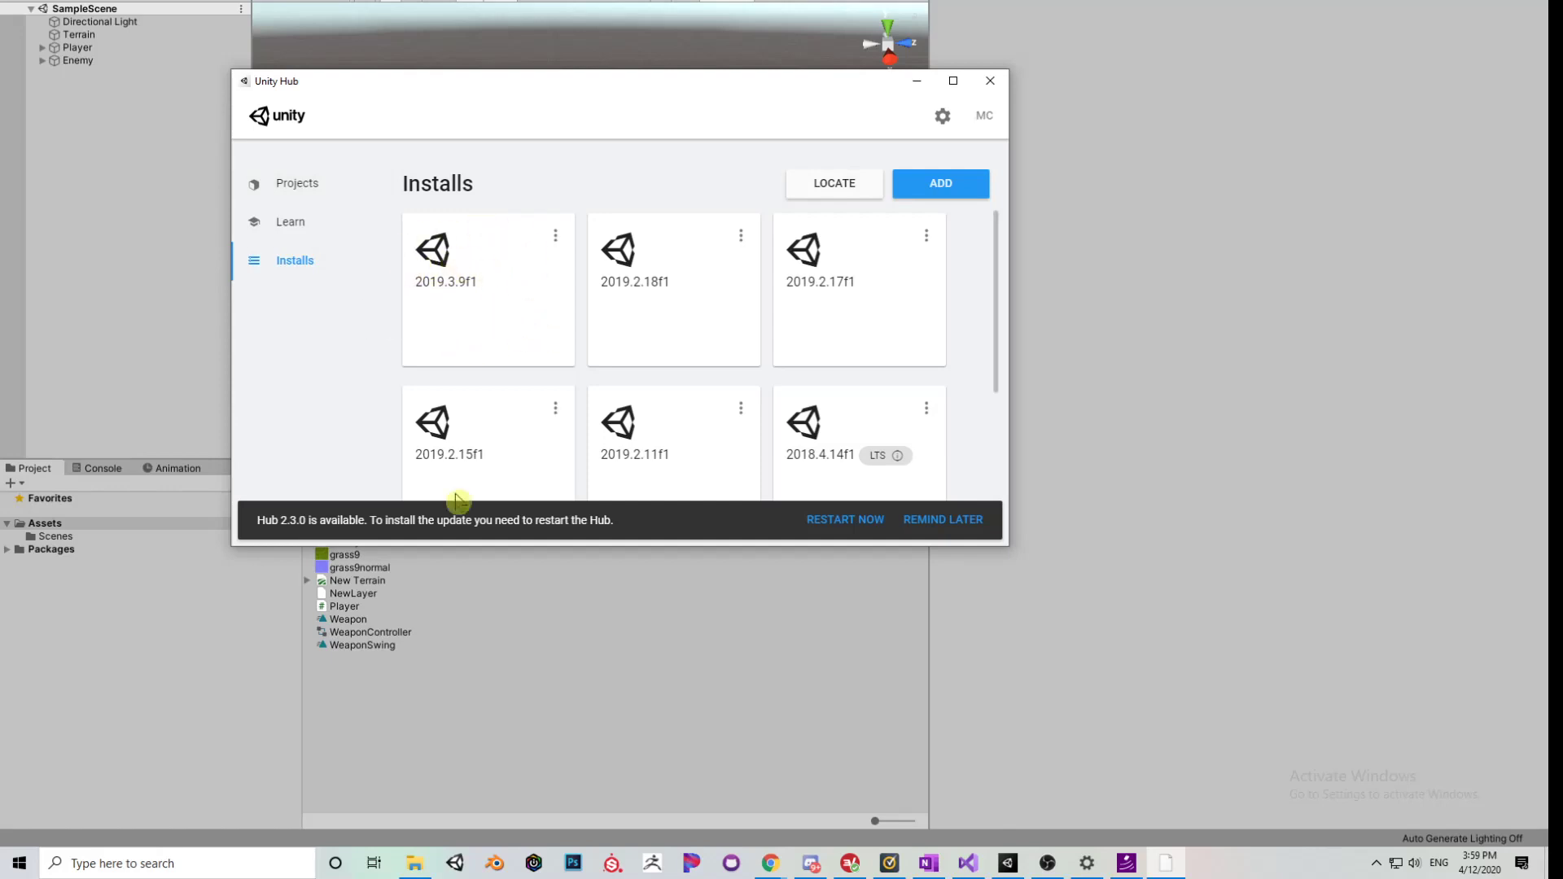
# - Switch to Chrome, search the web for "unity hub" and view the Download Unity page with its Unity Hub download option
pyautogui.click(773, 864)
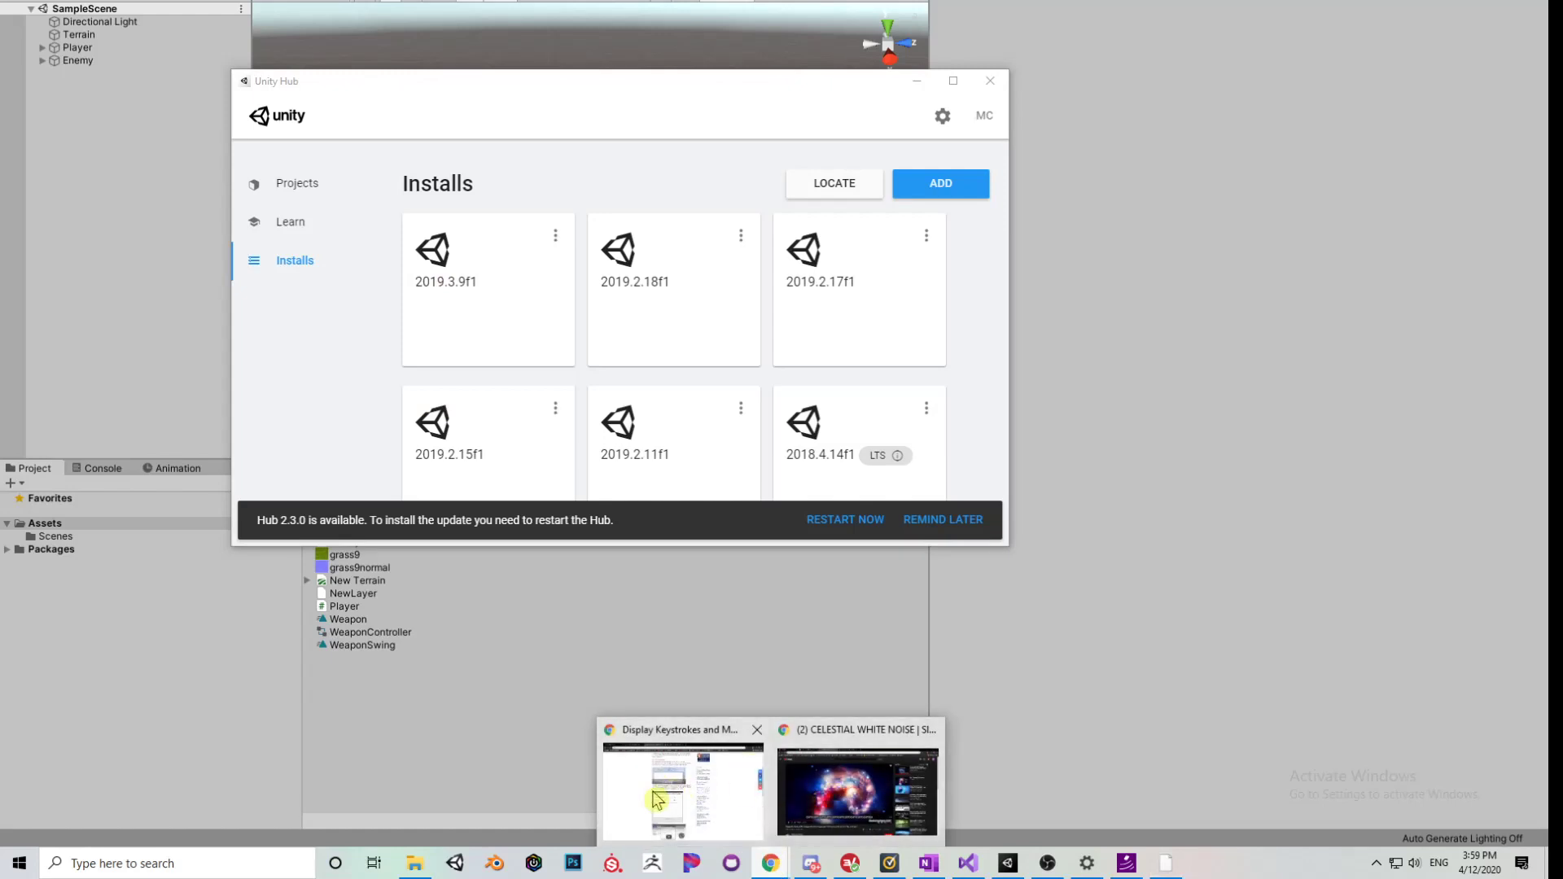
pyautogui.click(688, 762)
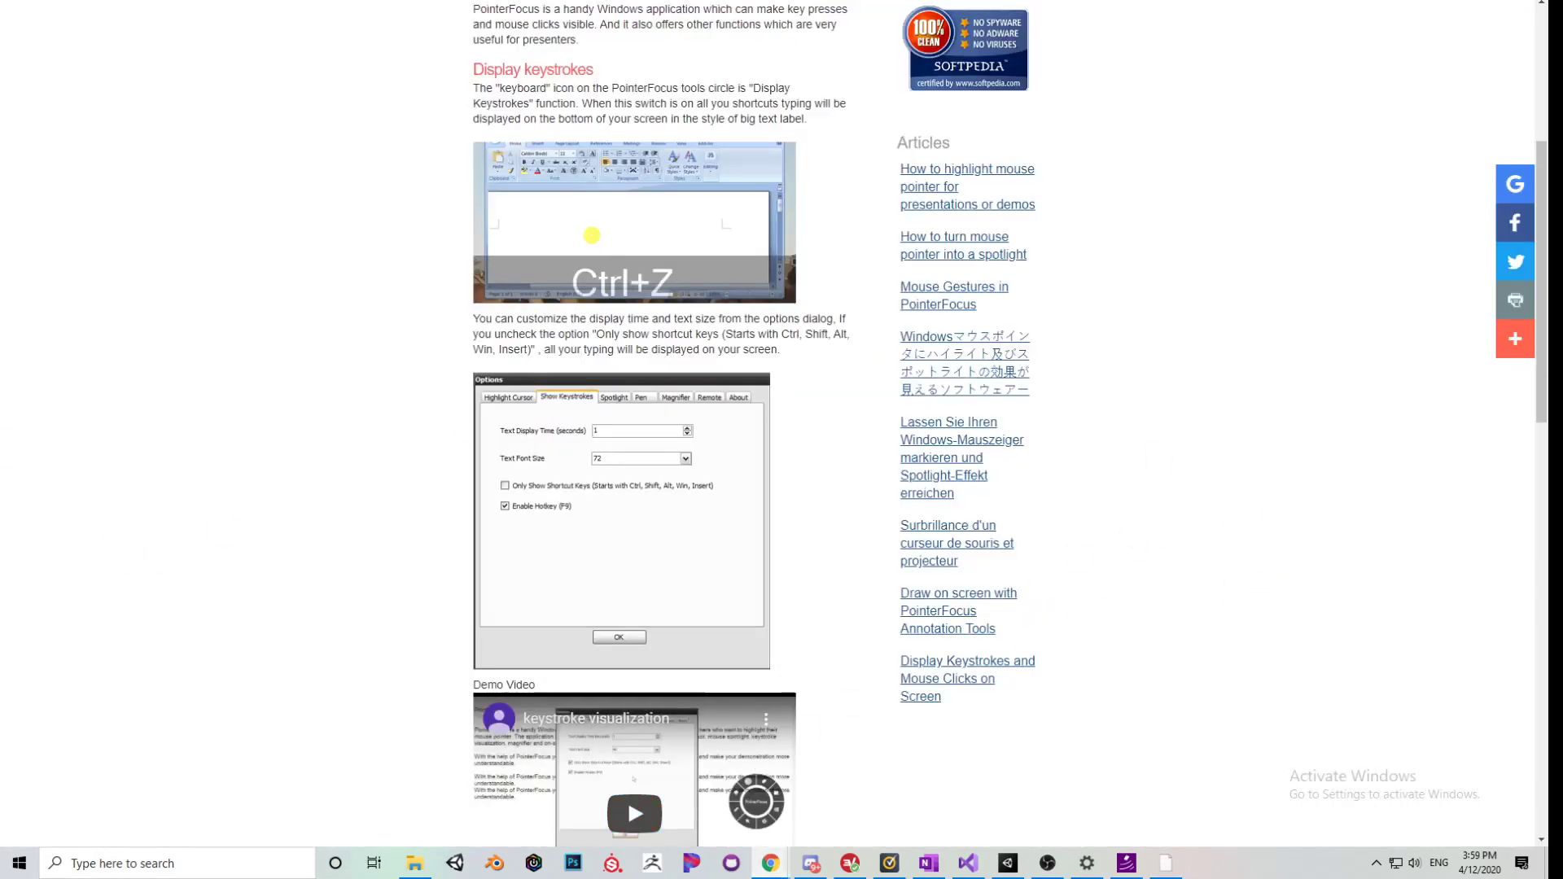
pyautogui.write('unity hu')
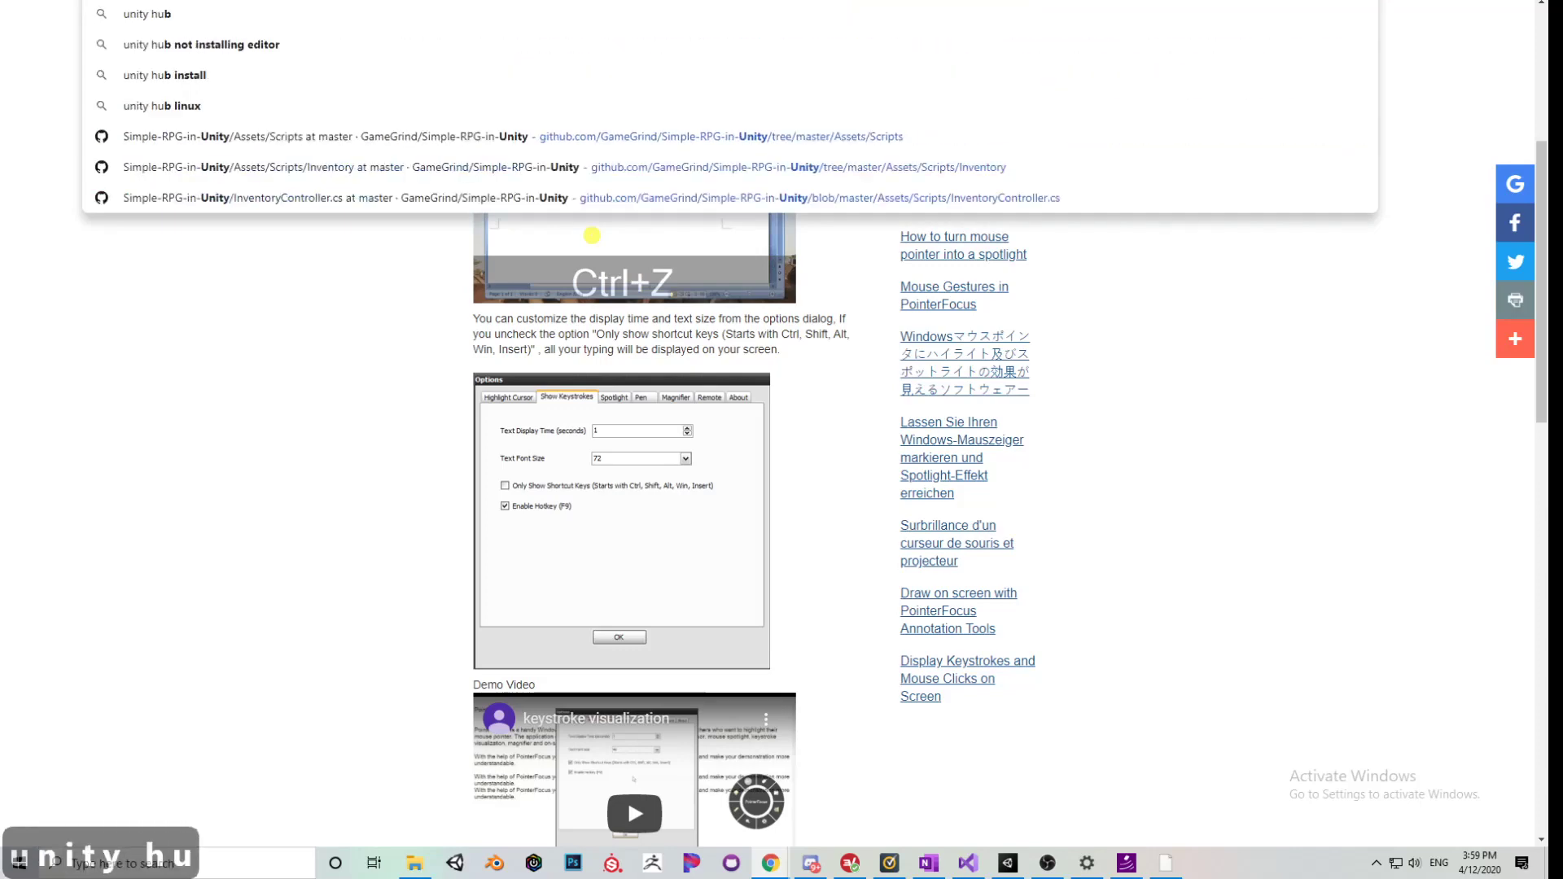
pyautogui.write('b')
pyautogui.press('Return')
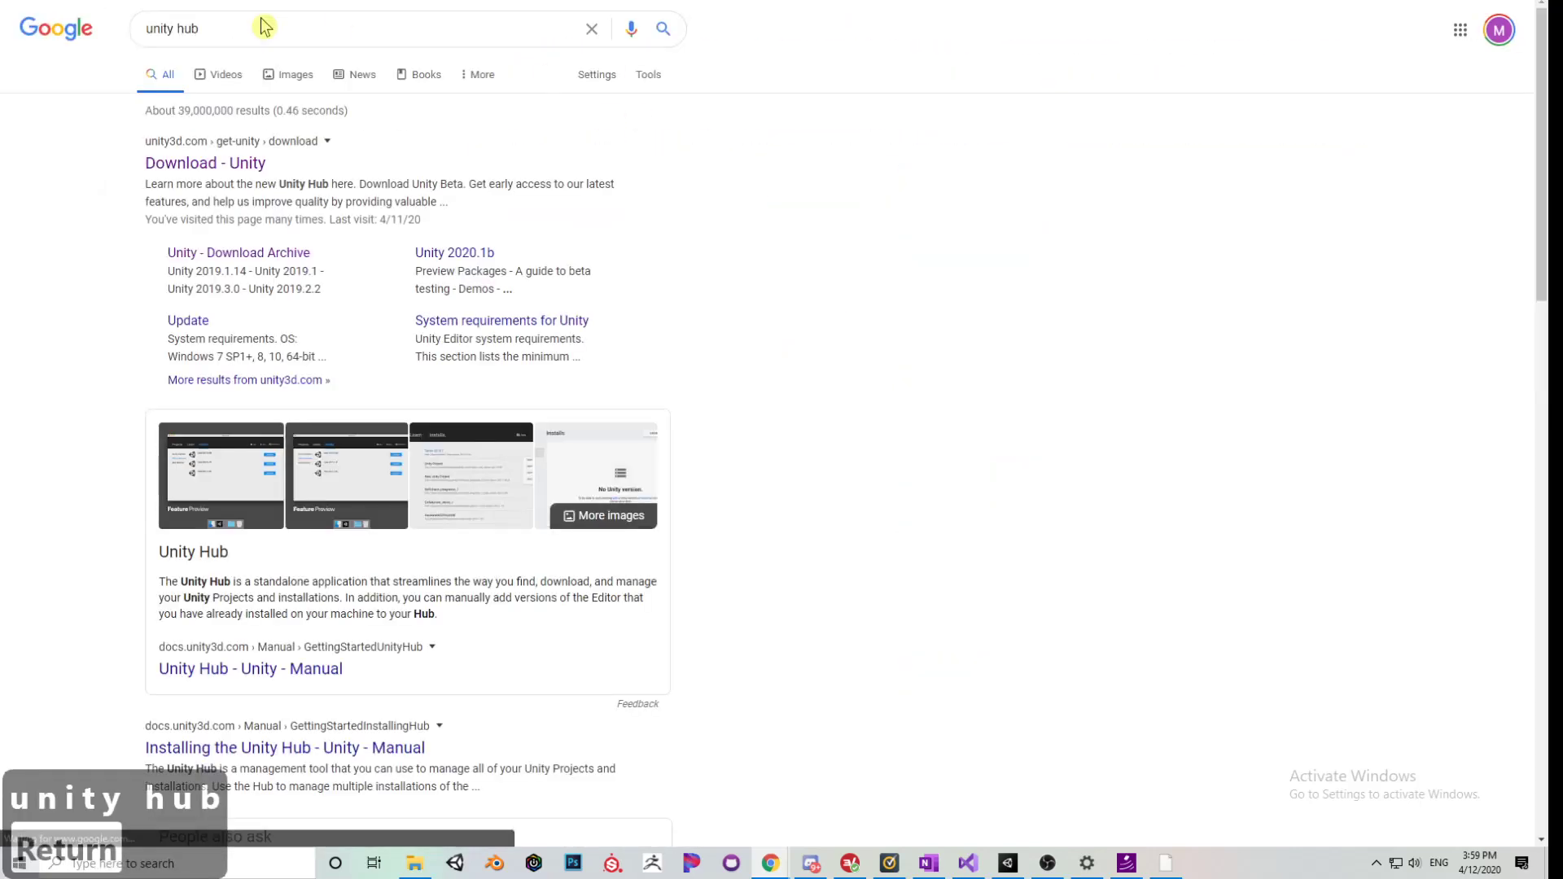
pyautogui.click(222, 164)
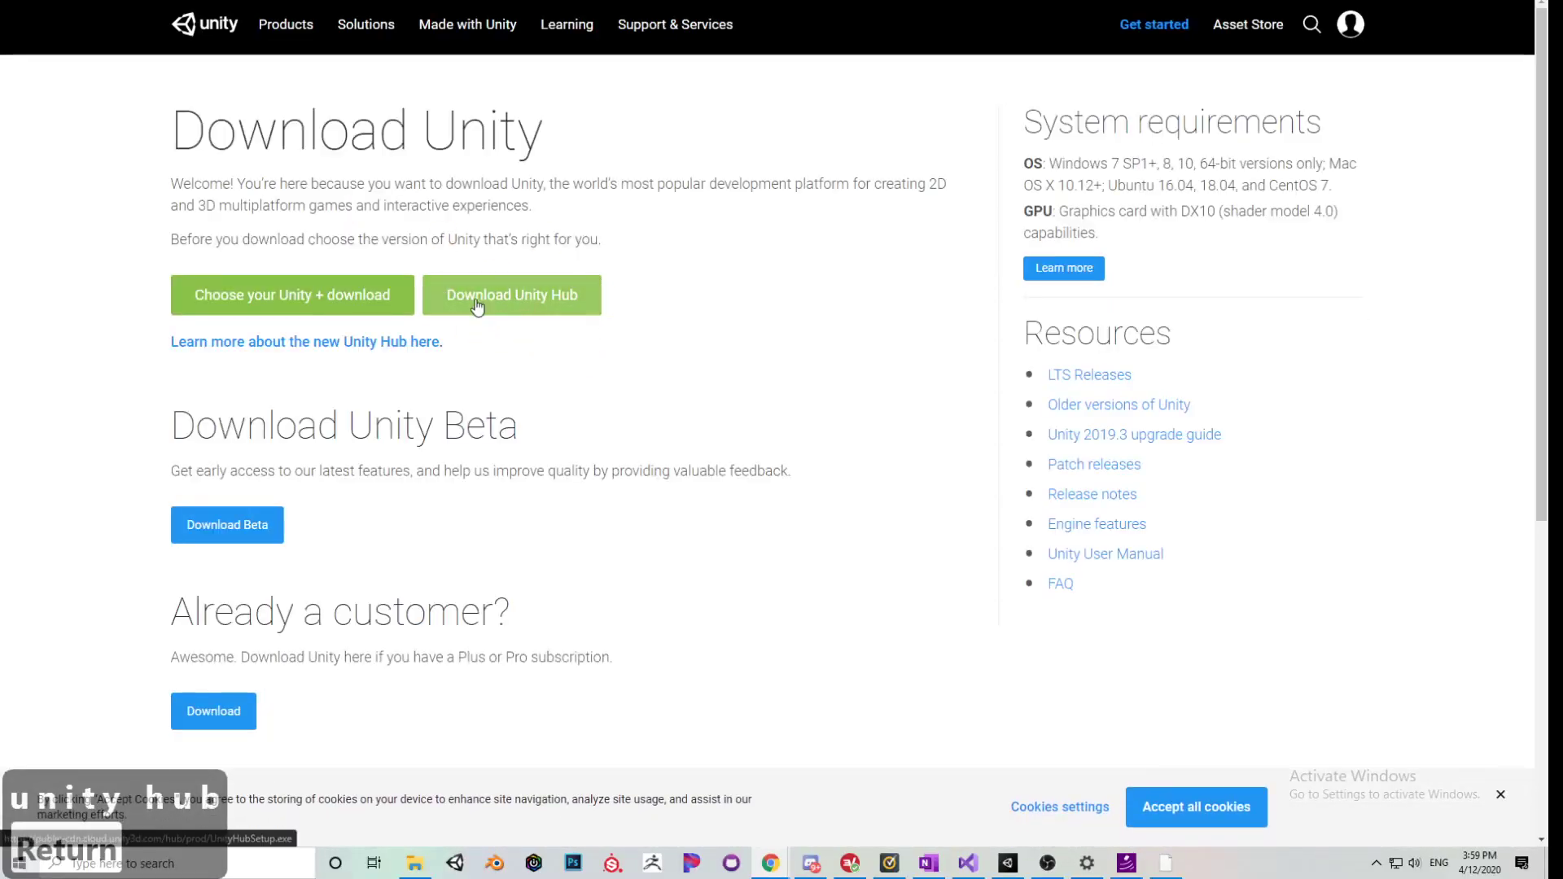
pyautogui.scroll(-2, 632, 467)
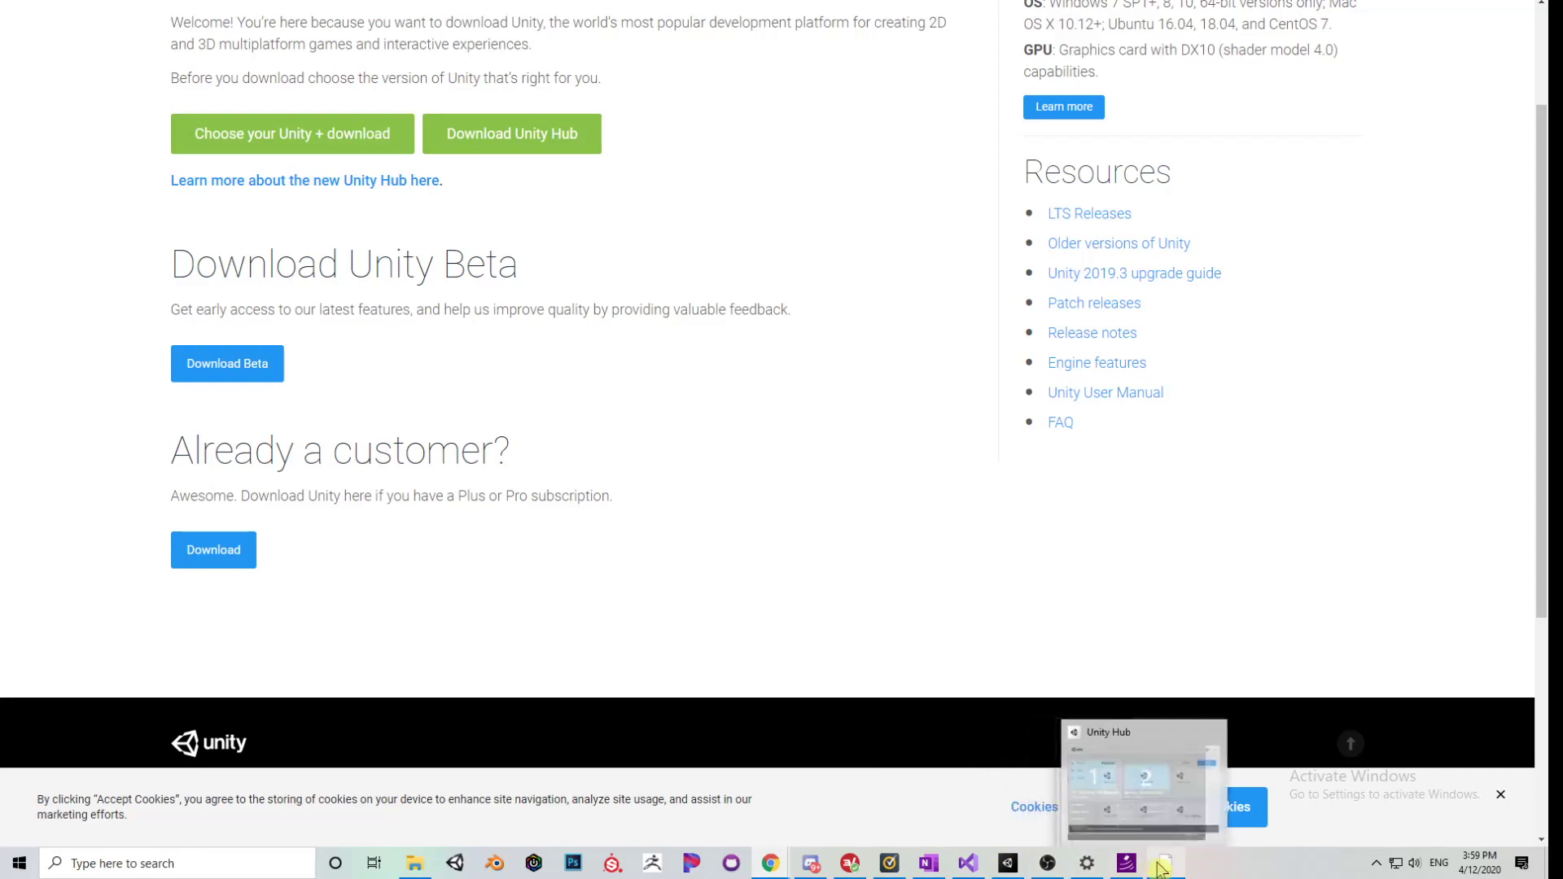
# - Return to Unity Hub, open the new project dialog for version 2019.3.9f1 and close it
pyautogui.click(1007, 867)
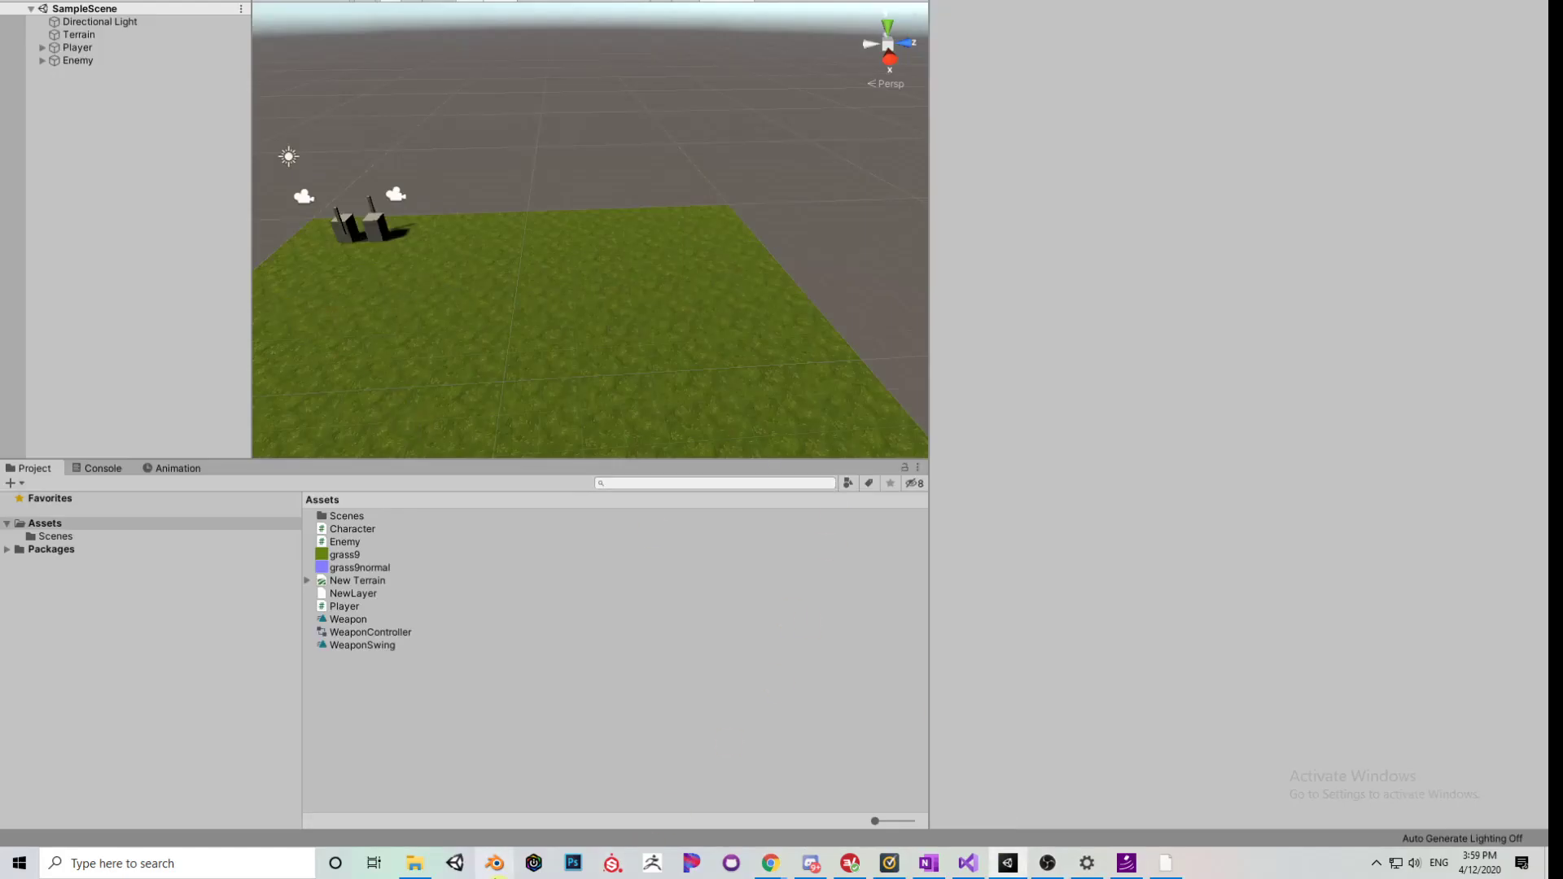
pyautogui.click(456, 864)
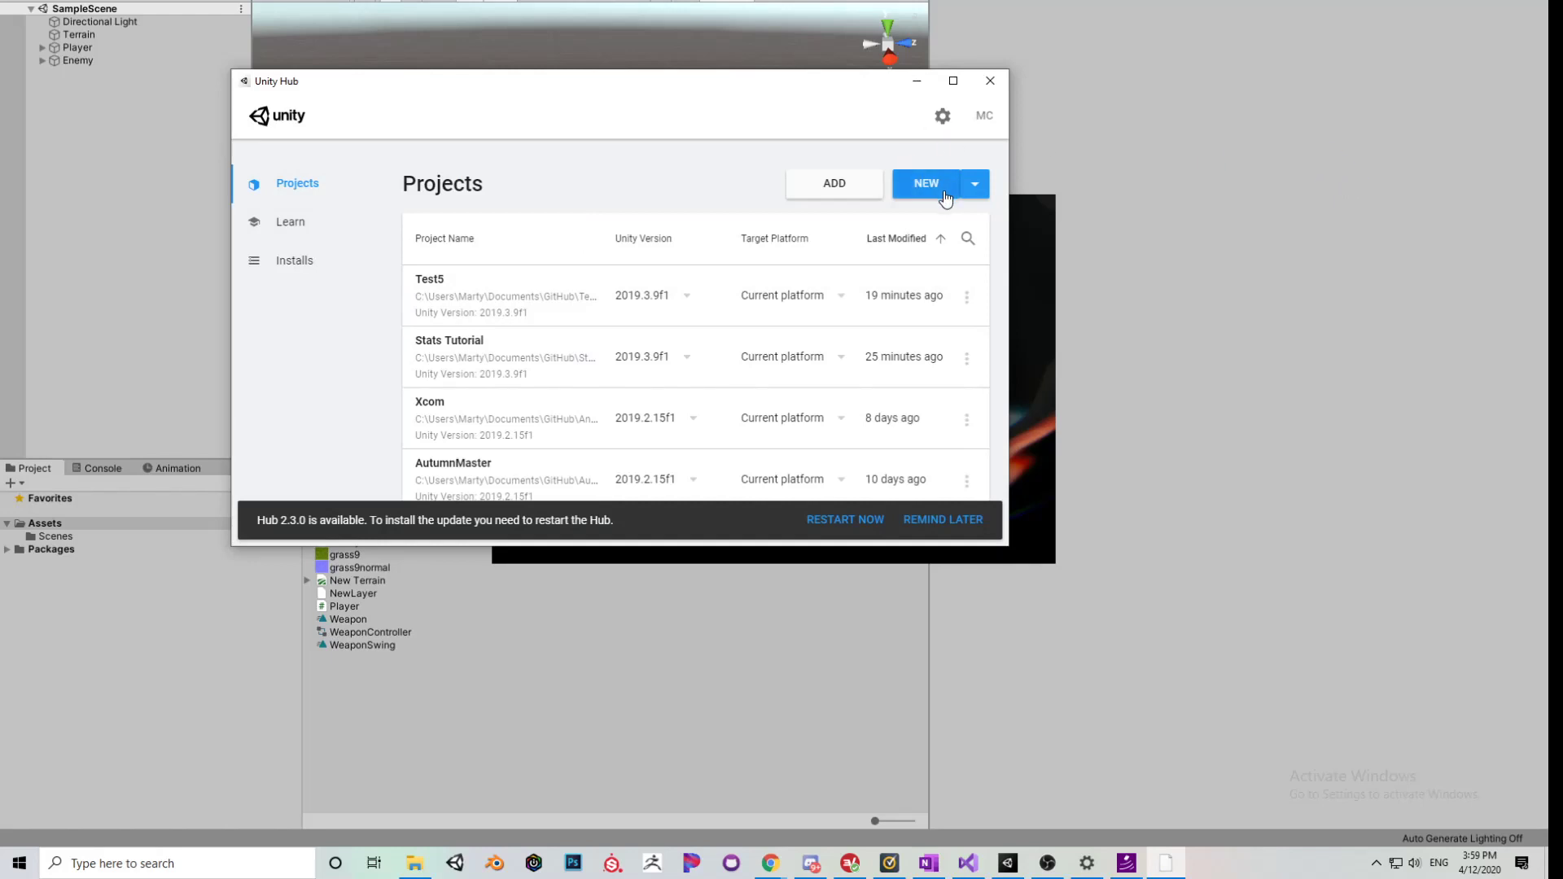
pyautogui.click(976, 194)
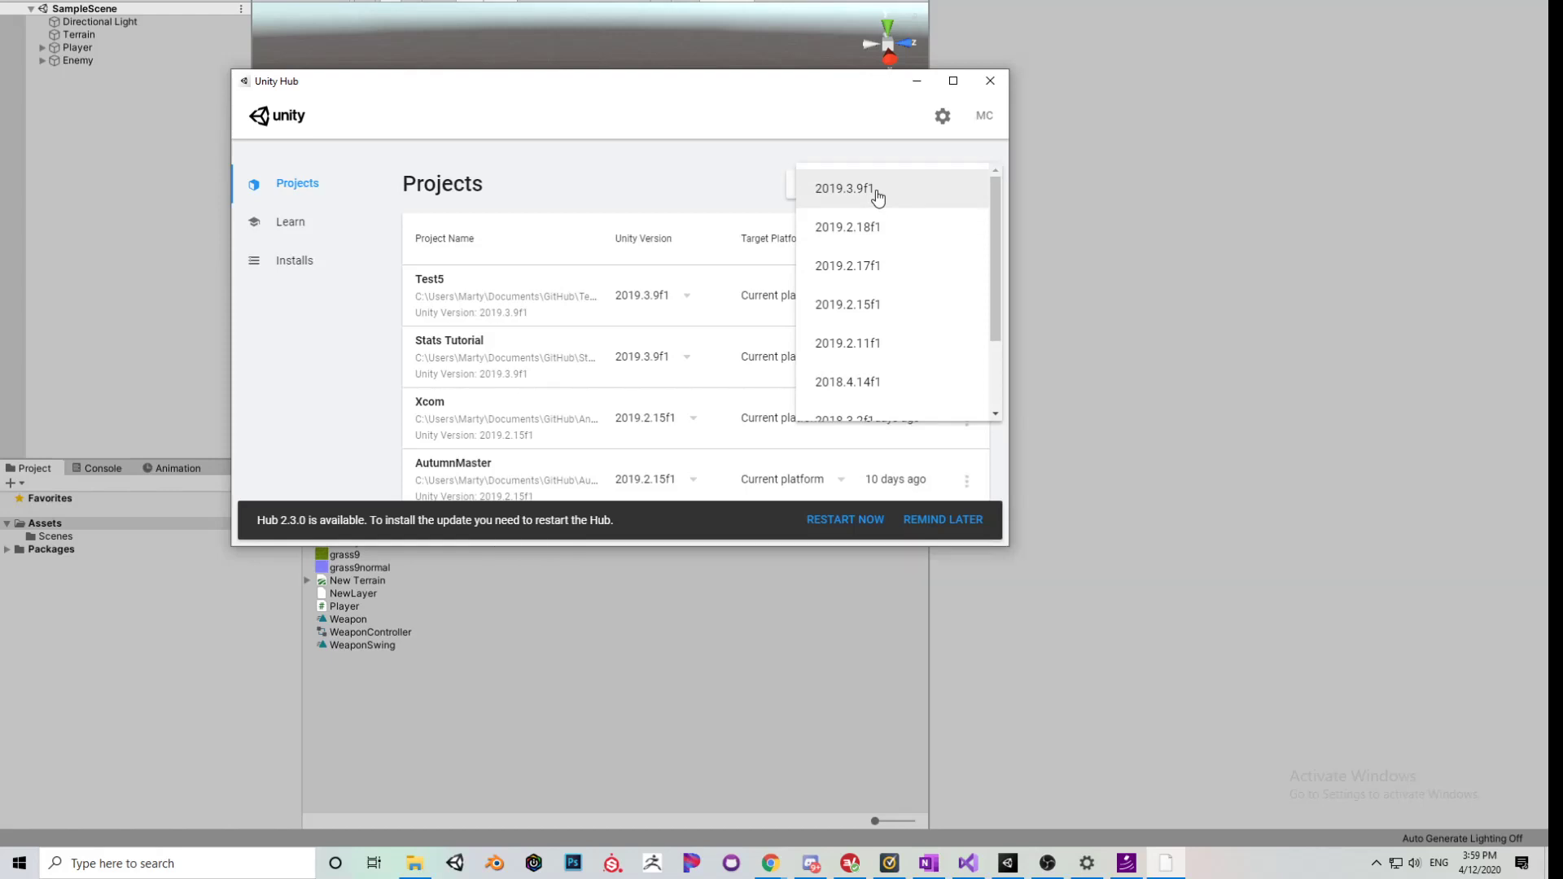
pyautogui.click(877, 196)
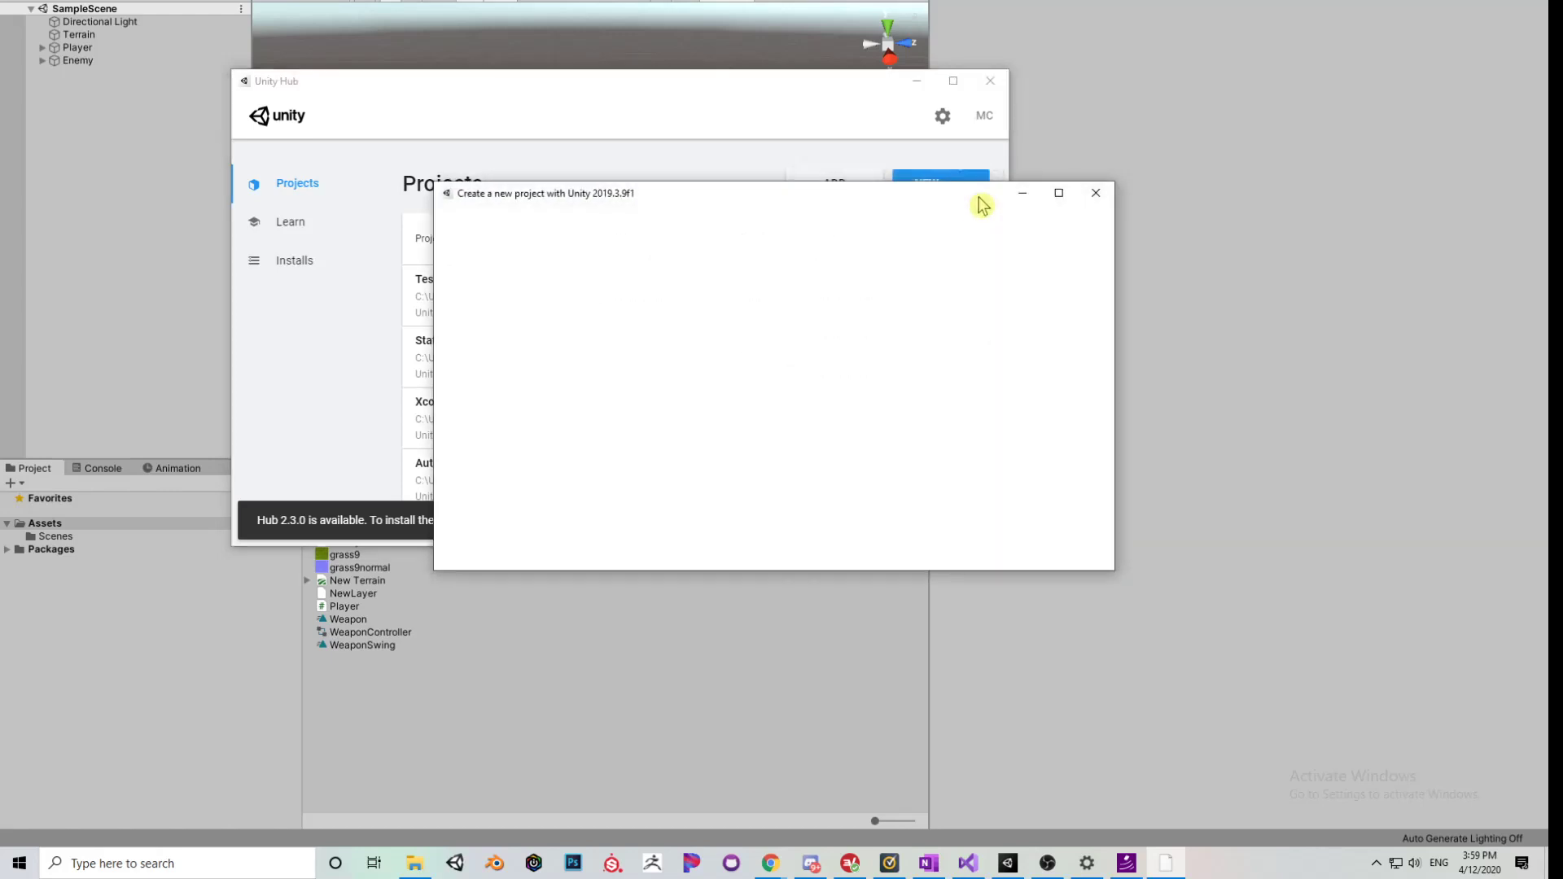
pyautogui.click(1096, 193)
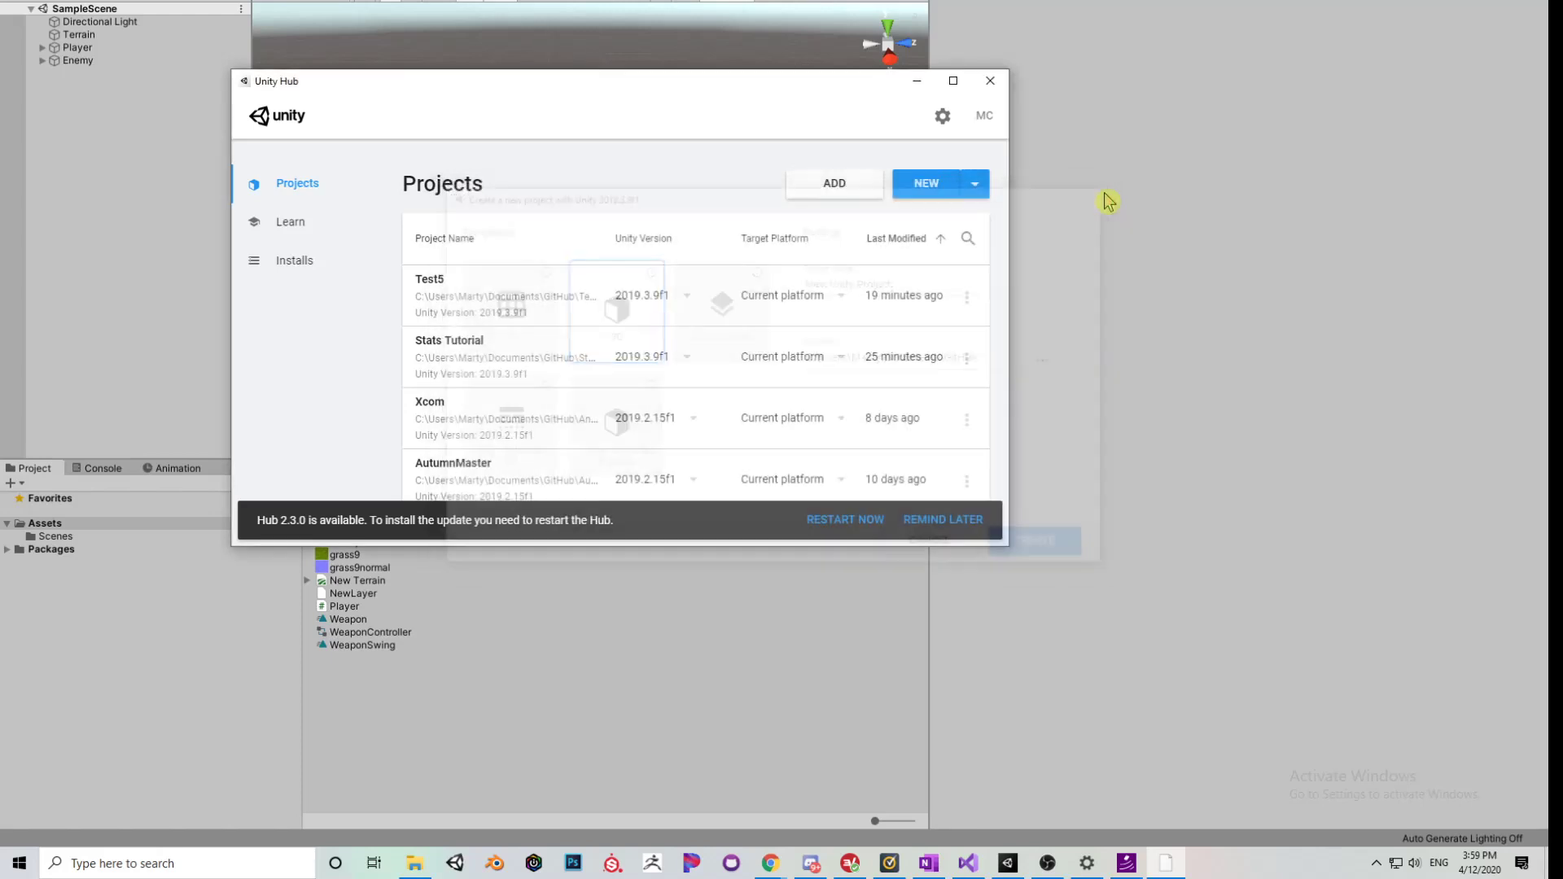
# - Review the templates, project name and location in the new project dialog, leaving both it and Unity Hub closed without creating a project
pyautogui.click(926, 184)
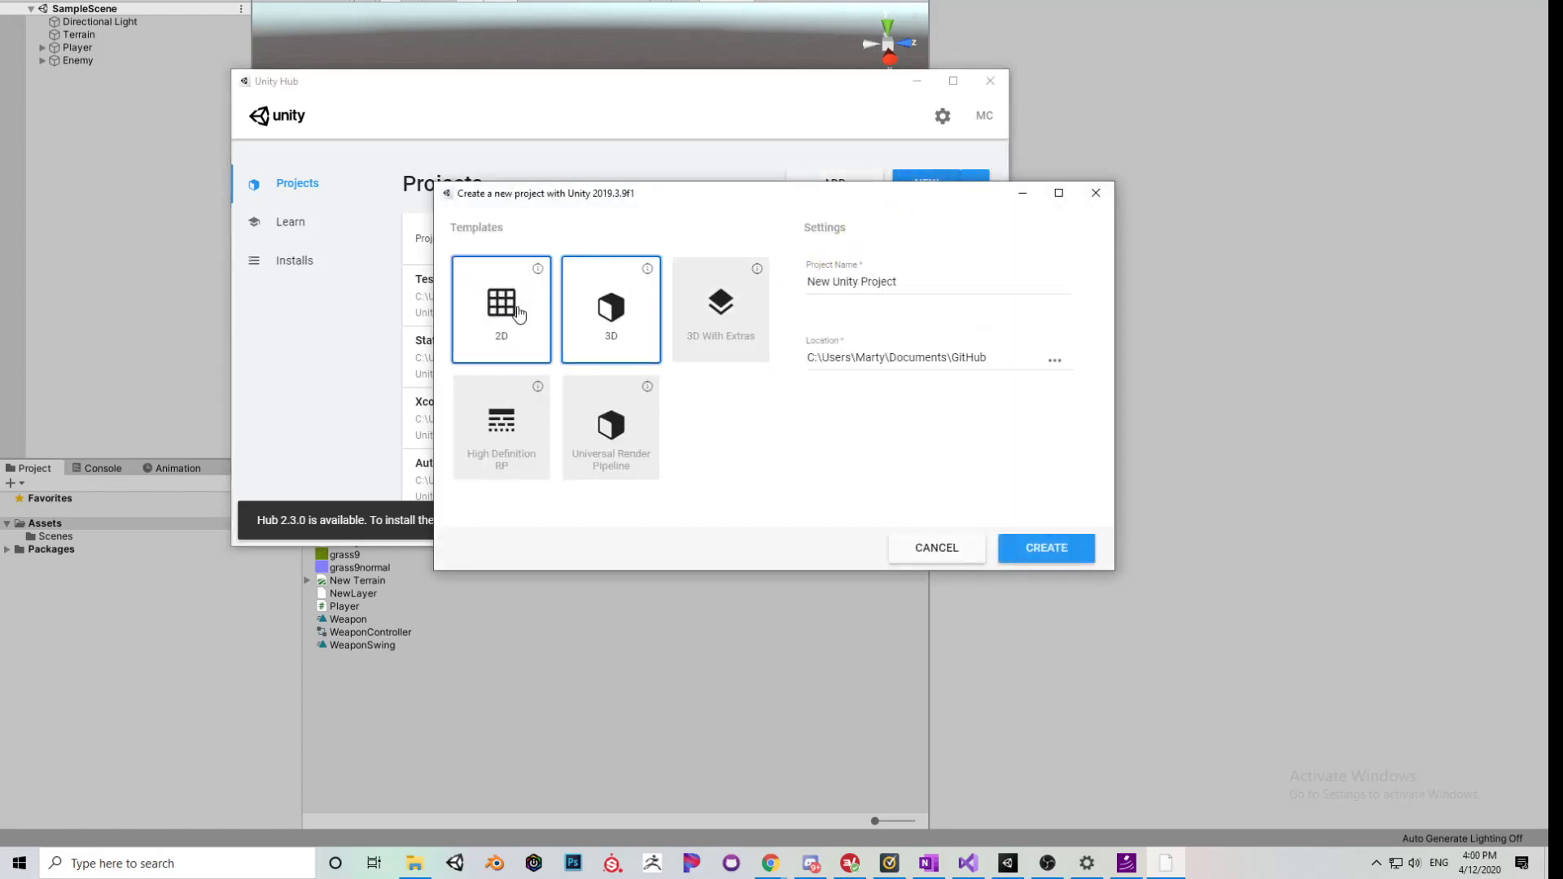
pyautogui.click(919, 281)
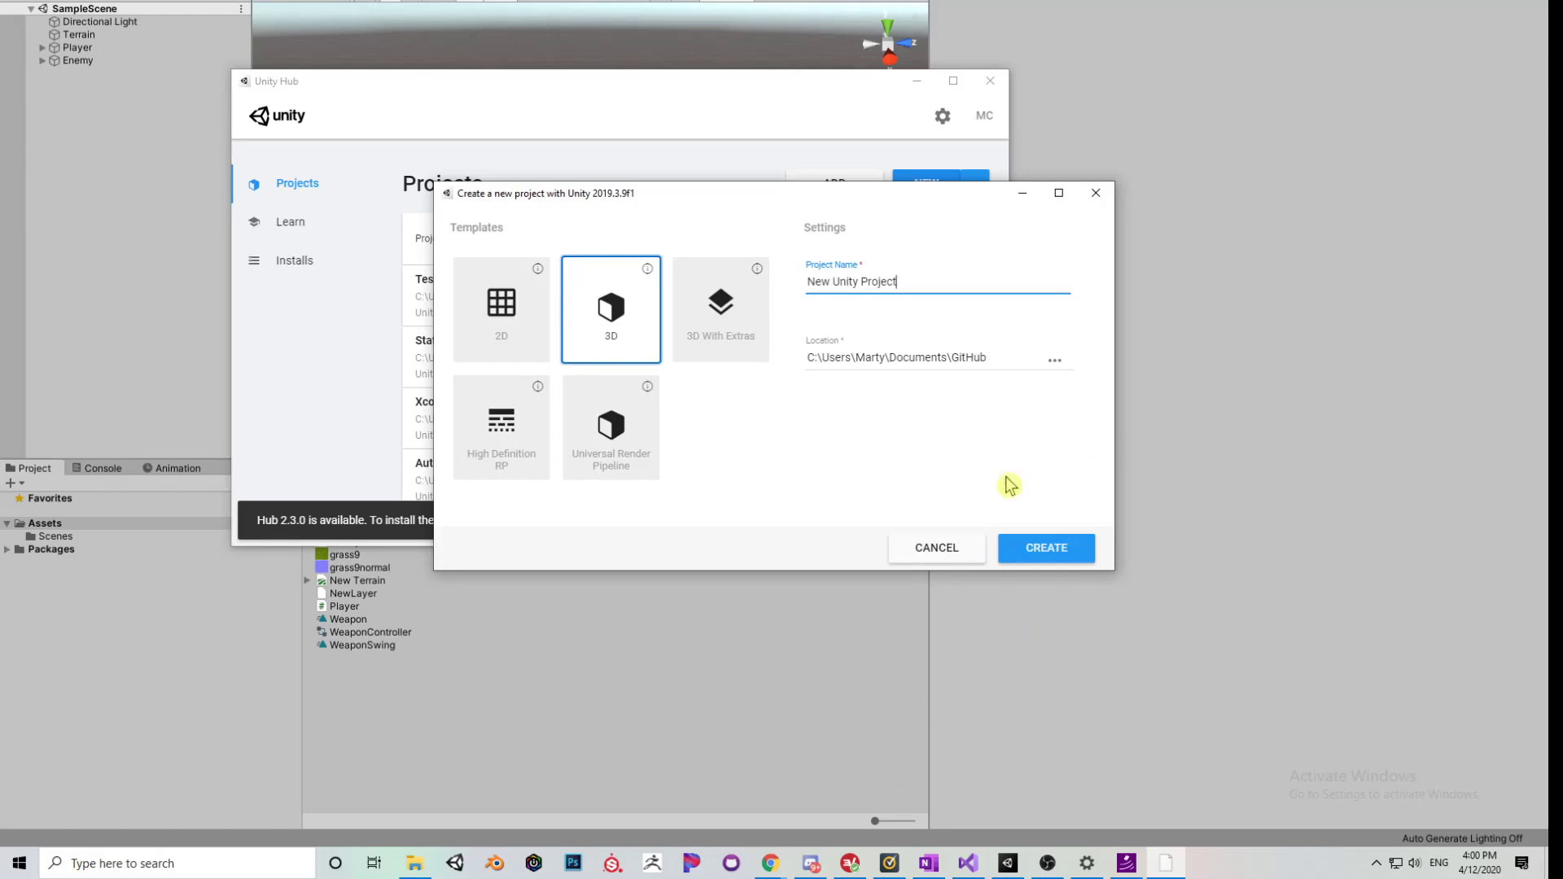
pyautogui.click(1095, 193)
pyautogui.click(990, 80)
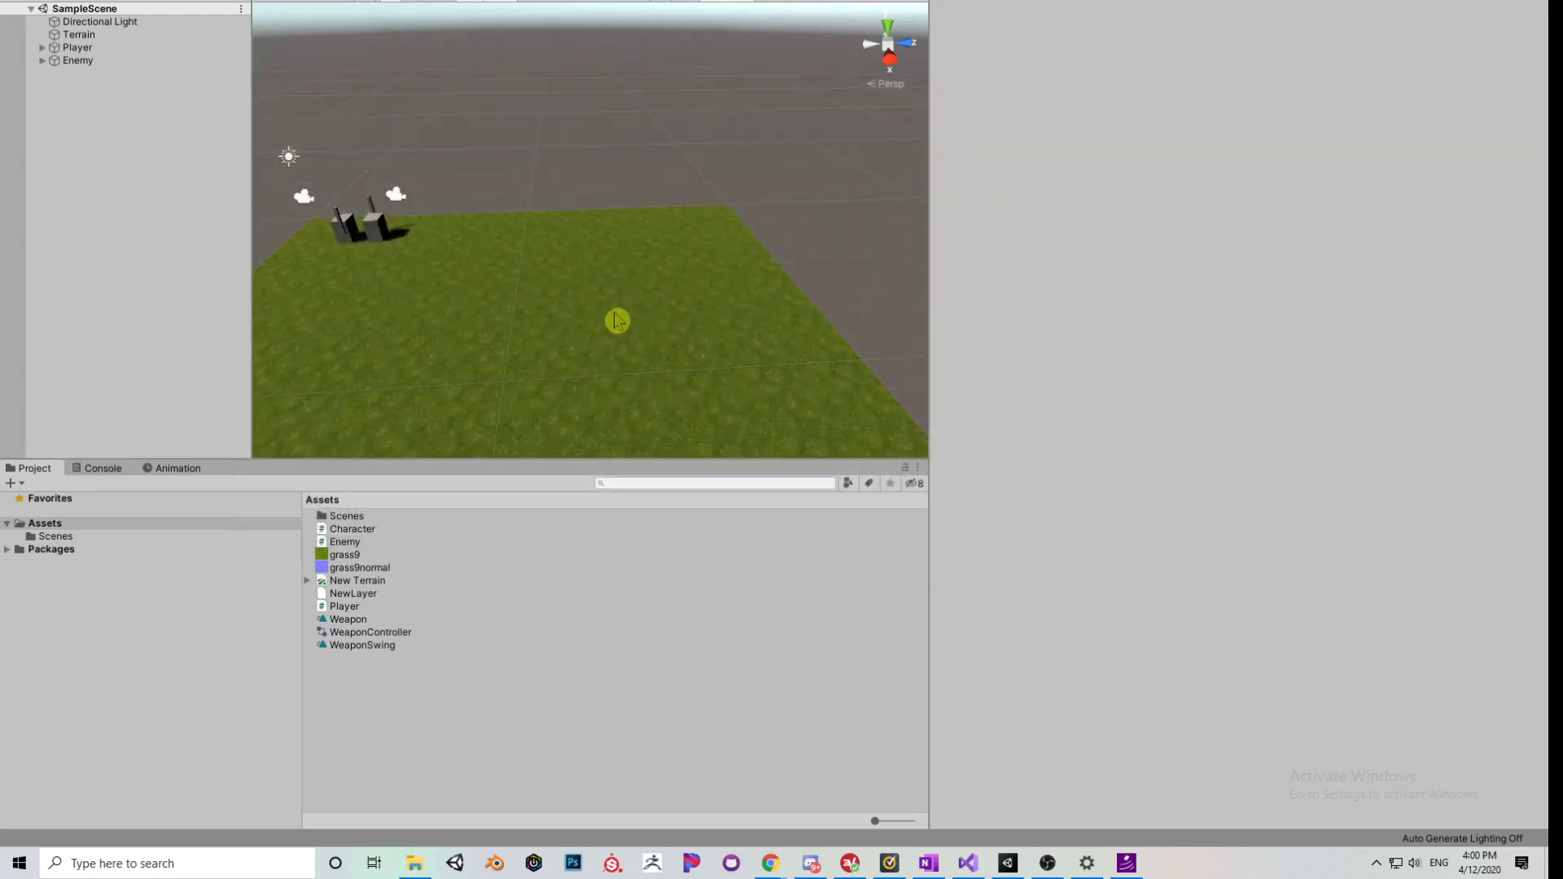
# - Fly through the Scene view to examine the grass terrain and its surroundings from different angles
pyautogui.scroll(-3, 634, 326)
pyautogui.press('w')
pyautogui.press('w')
pyautogui.press('w')
pyautogui.press('w')
pyautogui.press('w')
pyautogui.moveTo(722, 286); pyautogui.dragTo(649, 310, button='right')
pyautogui.press('w')
pyautogui.press('w')
pyautogui.press('w')
pyautogui.press('w')
pyautogui.press('w')
pyautogui.press('w')
pyautogui.press('w')
pyautogui.press('w')
pyautogui.press('w')
pyautogui.press('w')
pyautogui.press('w')
pyautogui.press('w')
pyautogui.press('w')
pyautogui.press('w')
pyautogui.press('w')
pyautogui.press('w')
pyautogui.press('w')
pyautogui.press('w')
pyautogui.press('w')
pyautogui.press('w')
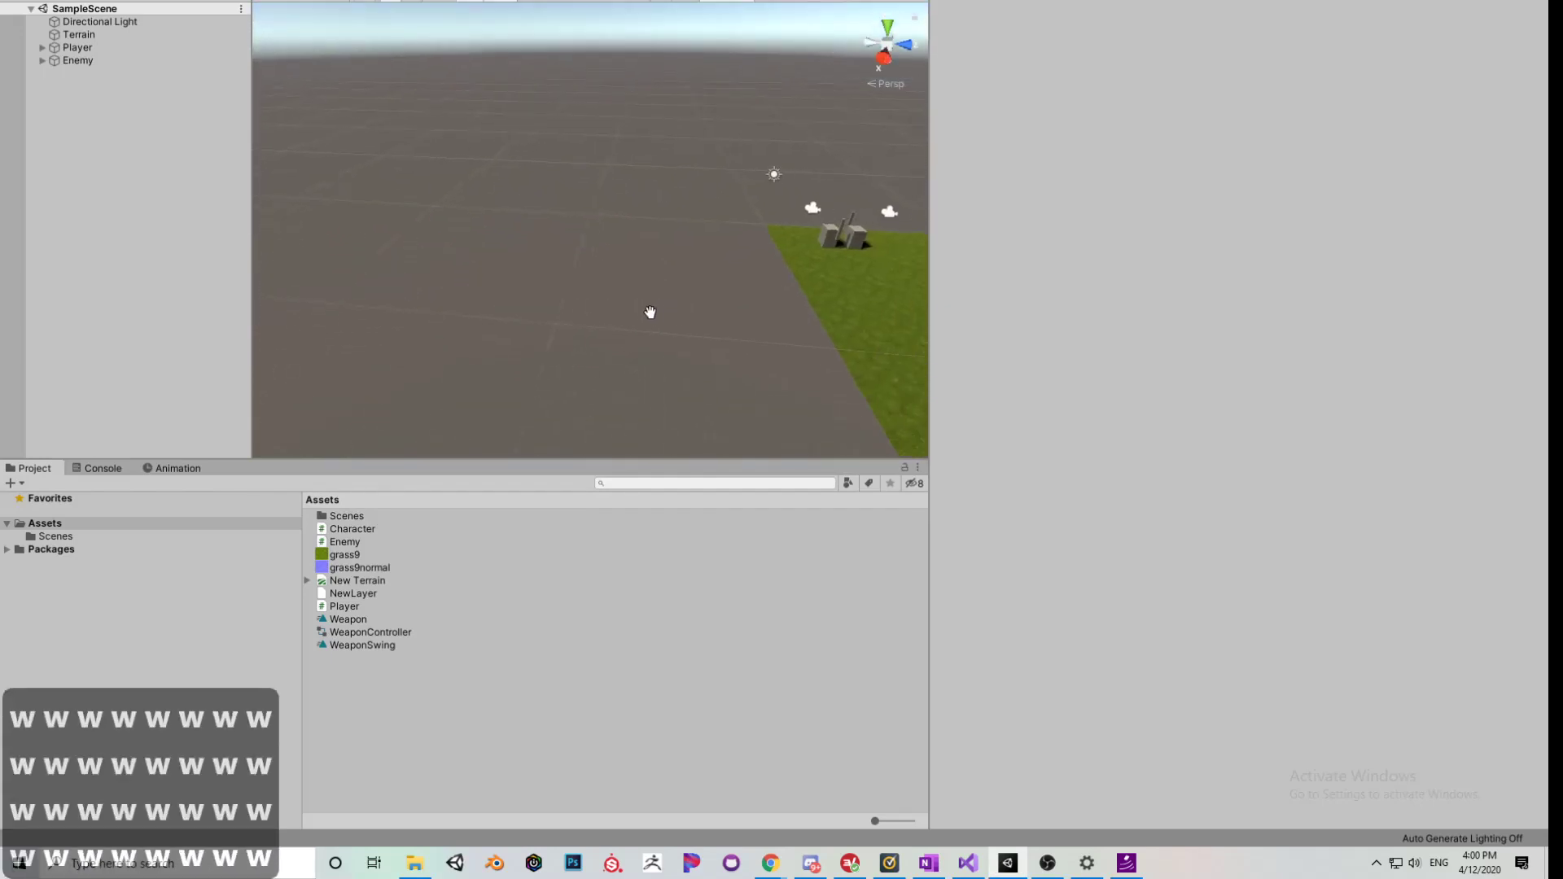
pyautogui.moveTo(649, 311); pyautogui.dragTo(625, 312, button='middle')
pyautogui.moveTo(624, 312); pyautogui.dragTo(673, 332, button='right')
# - Inspect the components of the Terrain, Player and Enemy objects, finishing with the Terrain selected
pyautogui.click(634, 319)
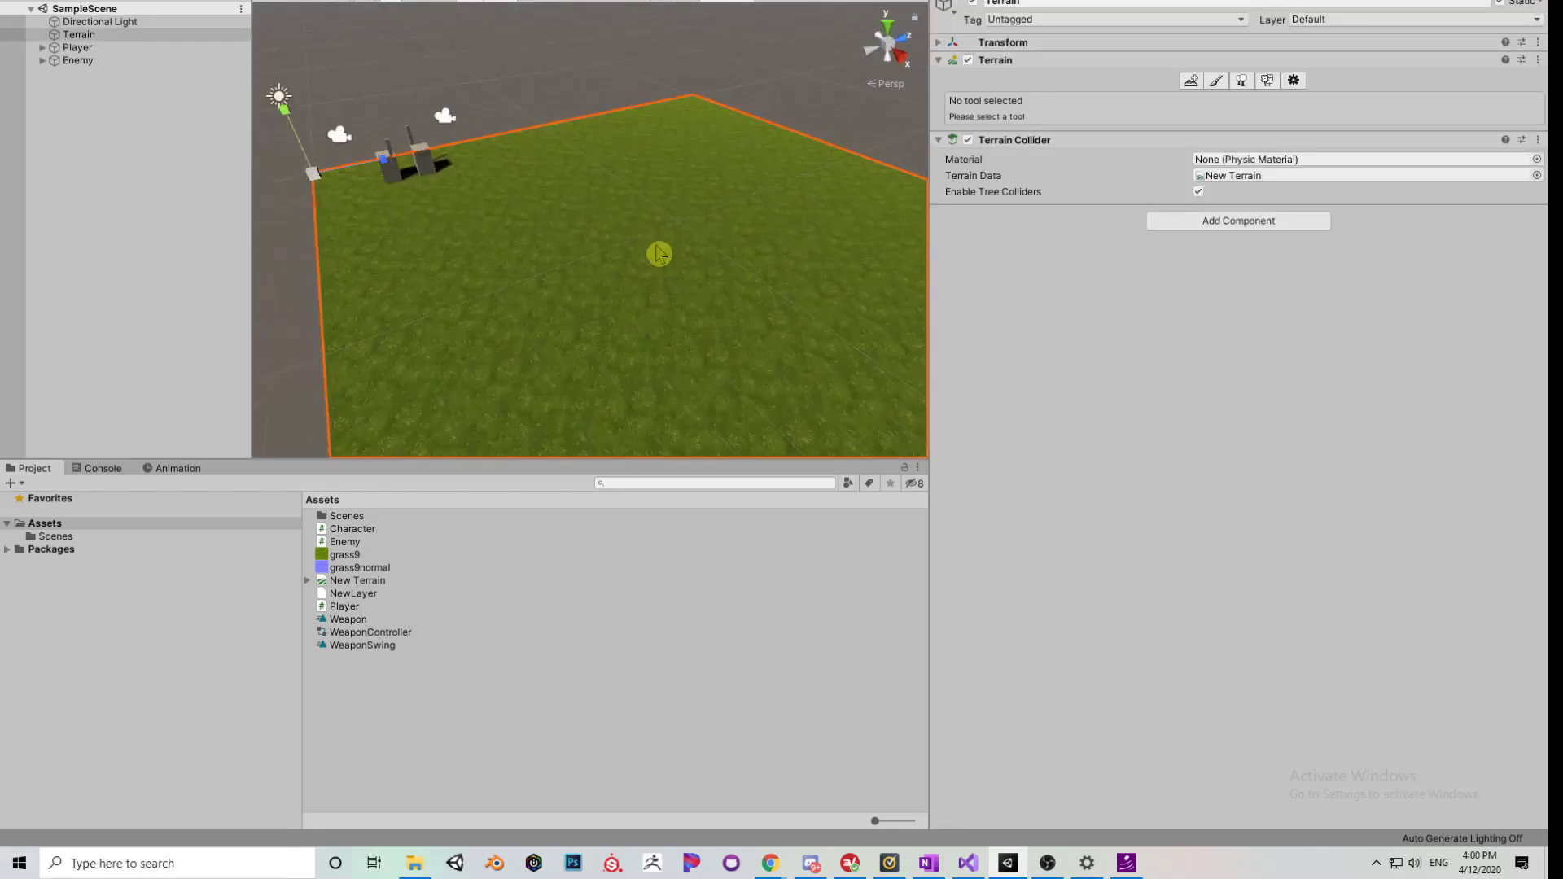
pyautogui.click(98, 37)
pyautogui.click(96, 47)
pyautogui.click(96, 60)
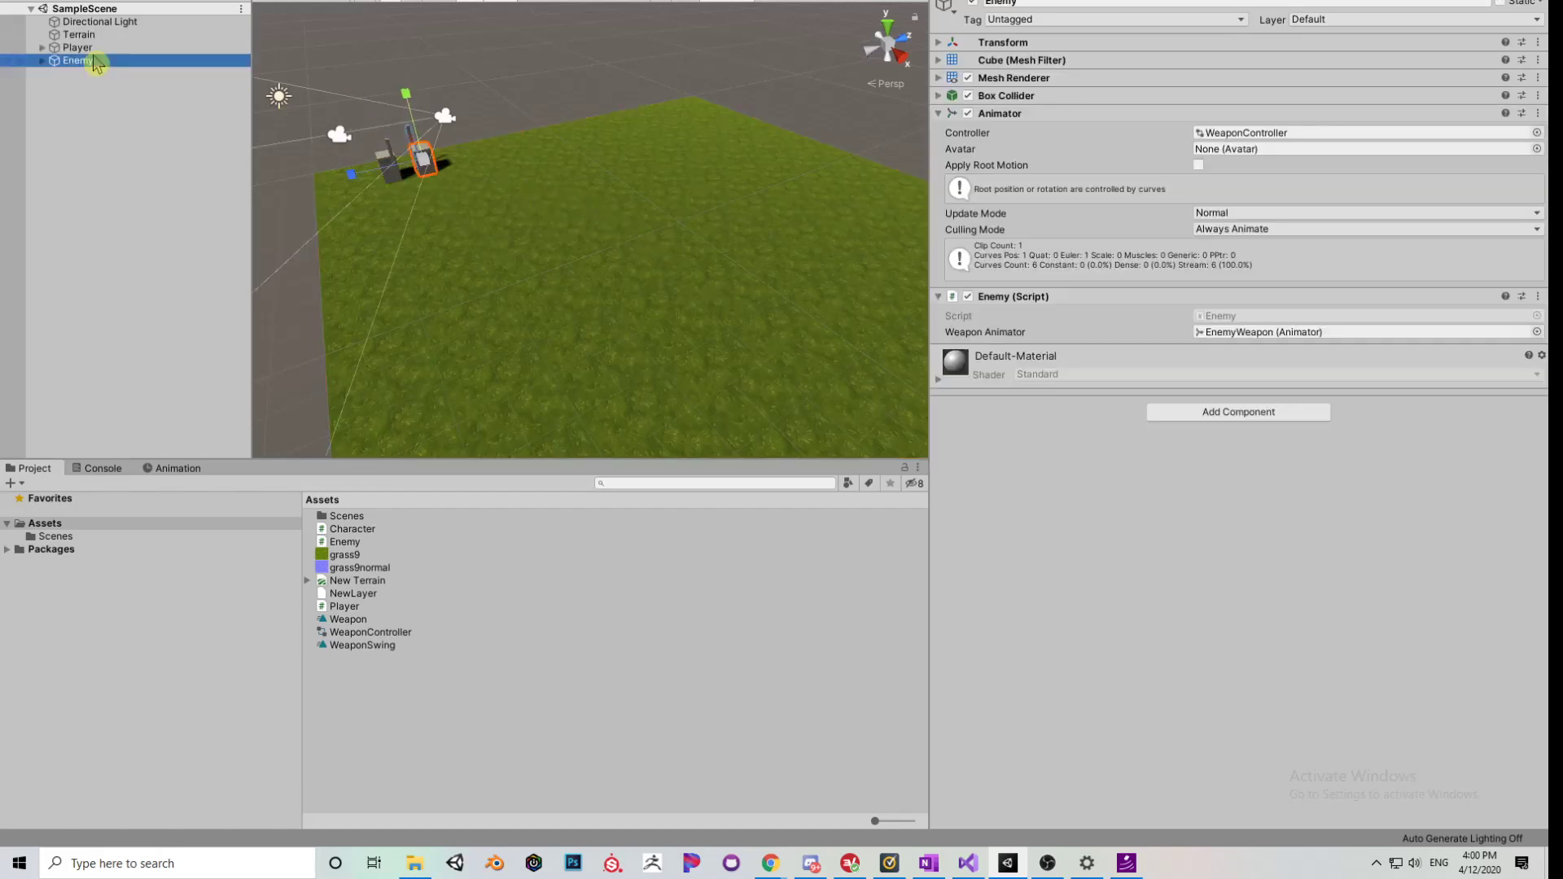
pyautogui.click(97, 35)
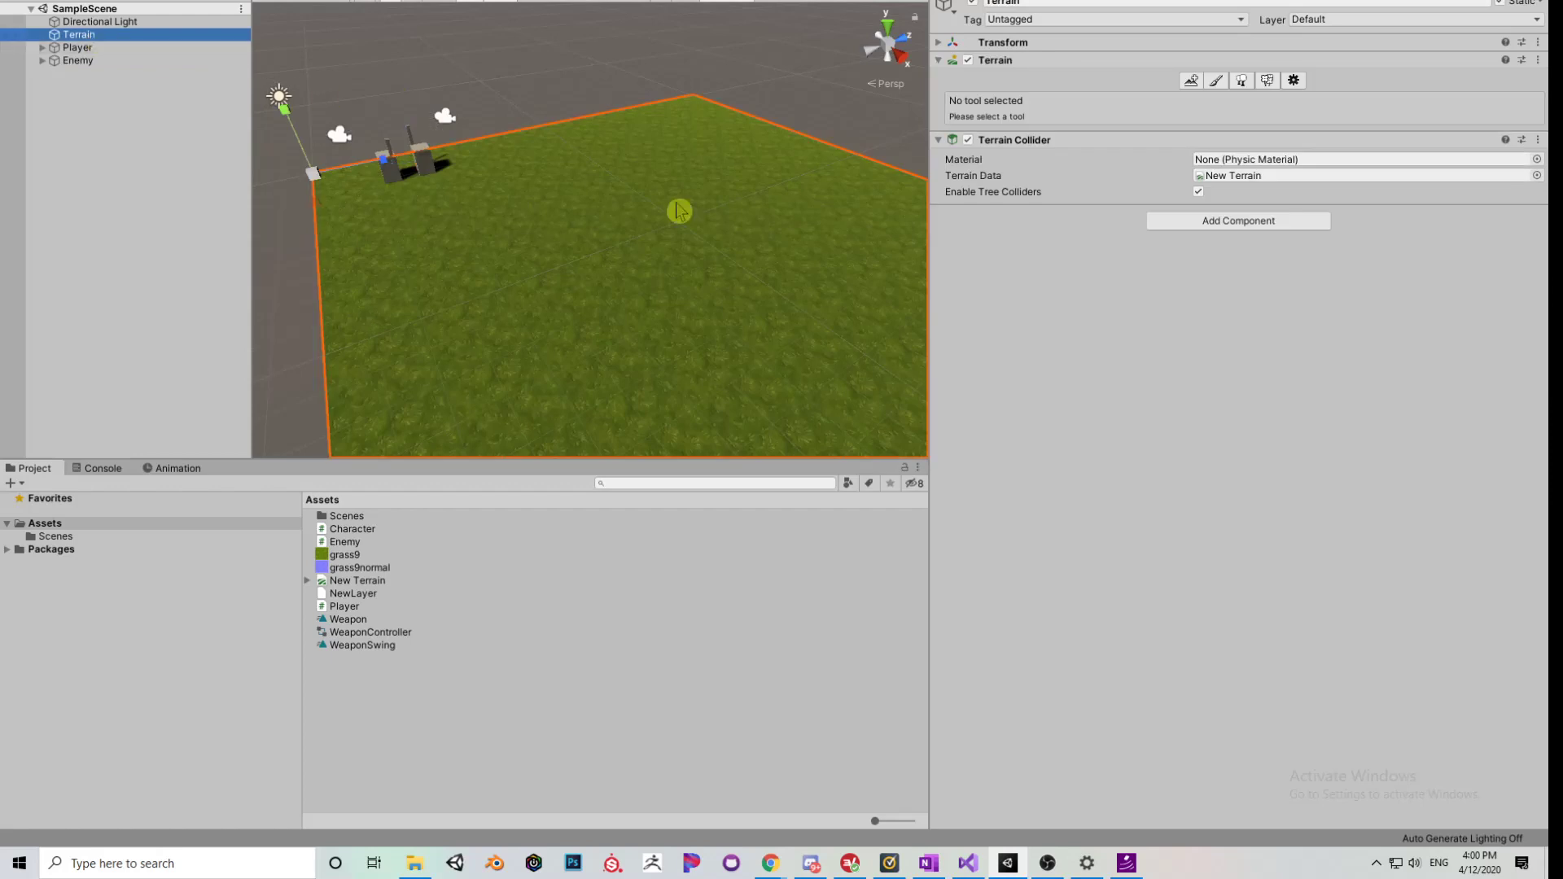
# - Look at the level through the Game view, and return to the Scene view to examine the Player and Enemy blocks up close
pyautogui.moveTo(693, 222); pyautogui.dragTo(465, 57, button='right')
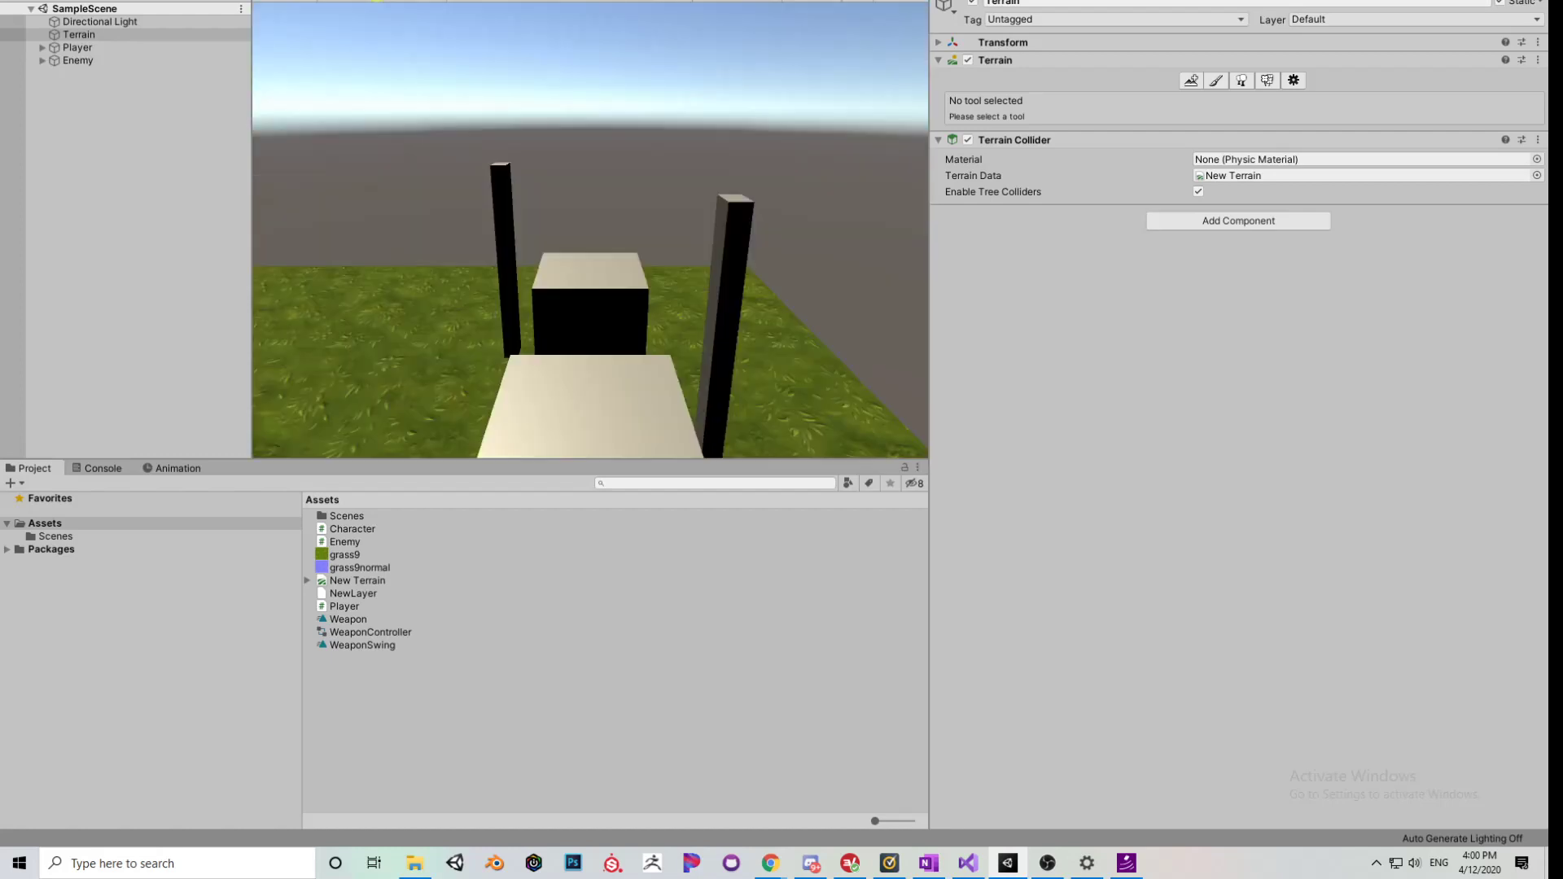
pyautogui.click(427, 2)
pyautogui.moveTo(624, 171); pyautogui.dragTo(409, 31, button='right')
pyautogui.hotkey('ctrl', 'p')
pyautogui.moveTo(538, 108)
pyautogui.mouseDown(button='right')
pyautogui.moveTo(447, 147)
pyautogui.moveTo(555, 113)
pyautogui.mouseUp(button='right')
pyautogui.press('w')
pyautogui.press('w')
pyautogui.press('w')
pyautogui.press('w')
pyautogui.press('w')
pyautogui.press('w')
pyautogui.press('w')
pyautogui.press('w')
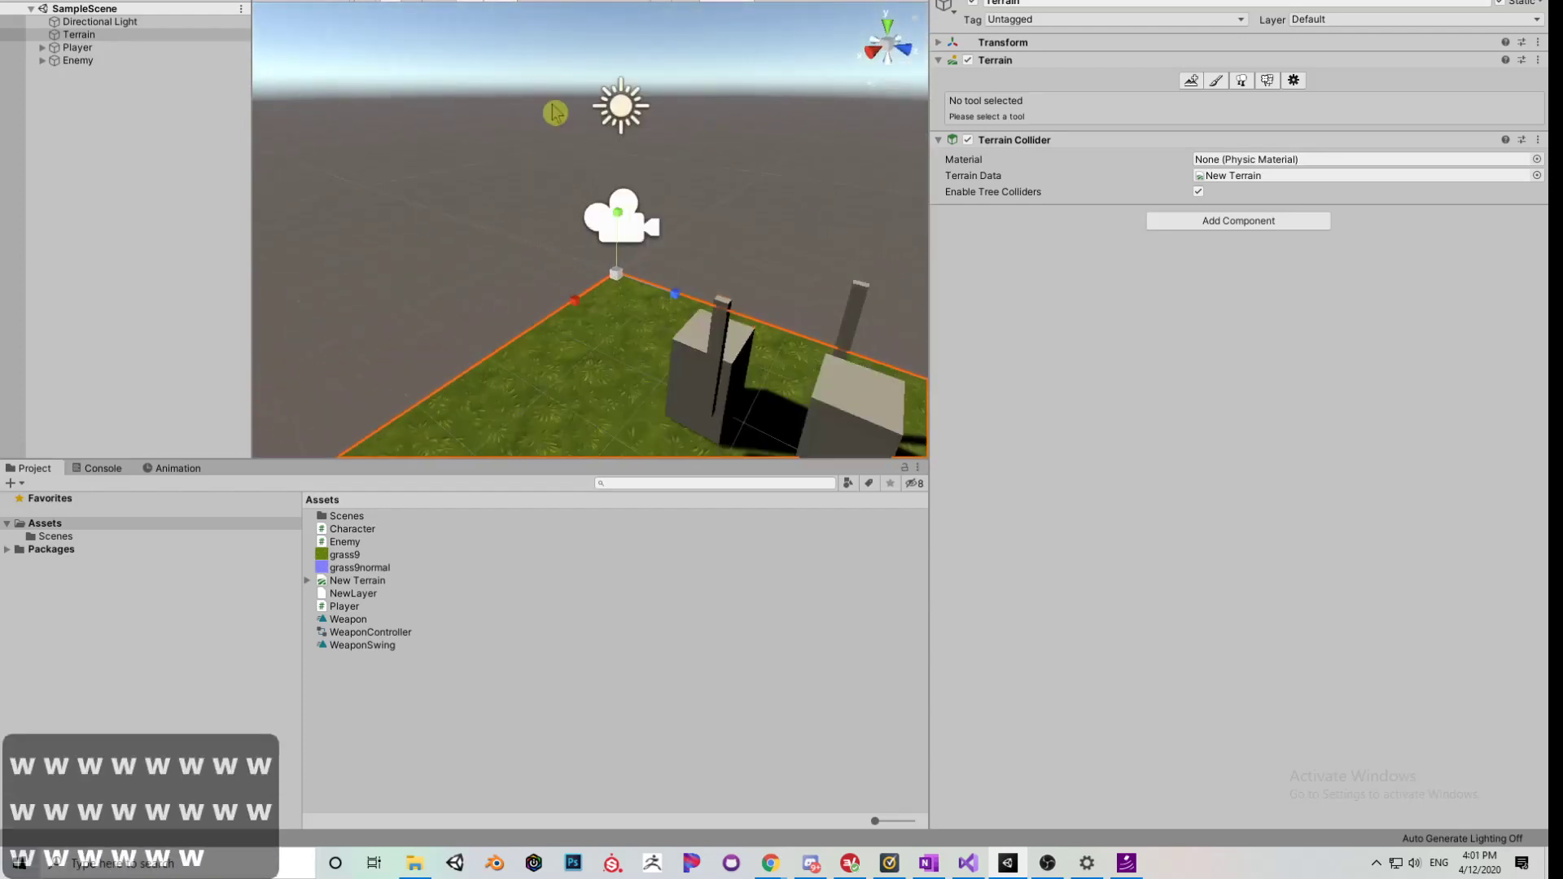
# - Expand the Player object and select its Main Camera child to inspect the camera's properties and preview
pyautogui.click(98, 36)
pyautogui.click(43, 49)
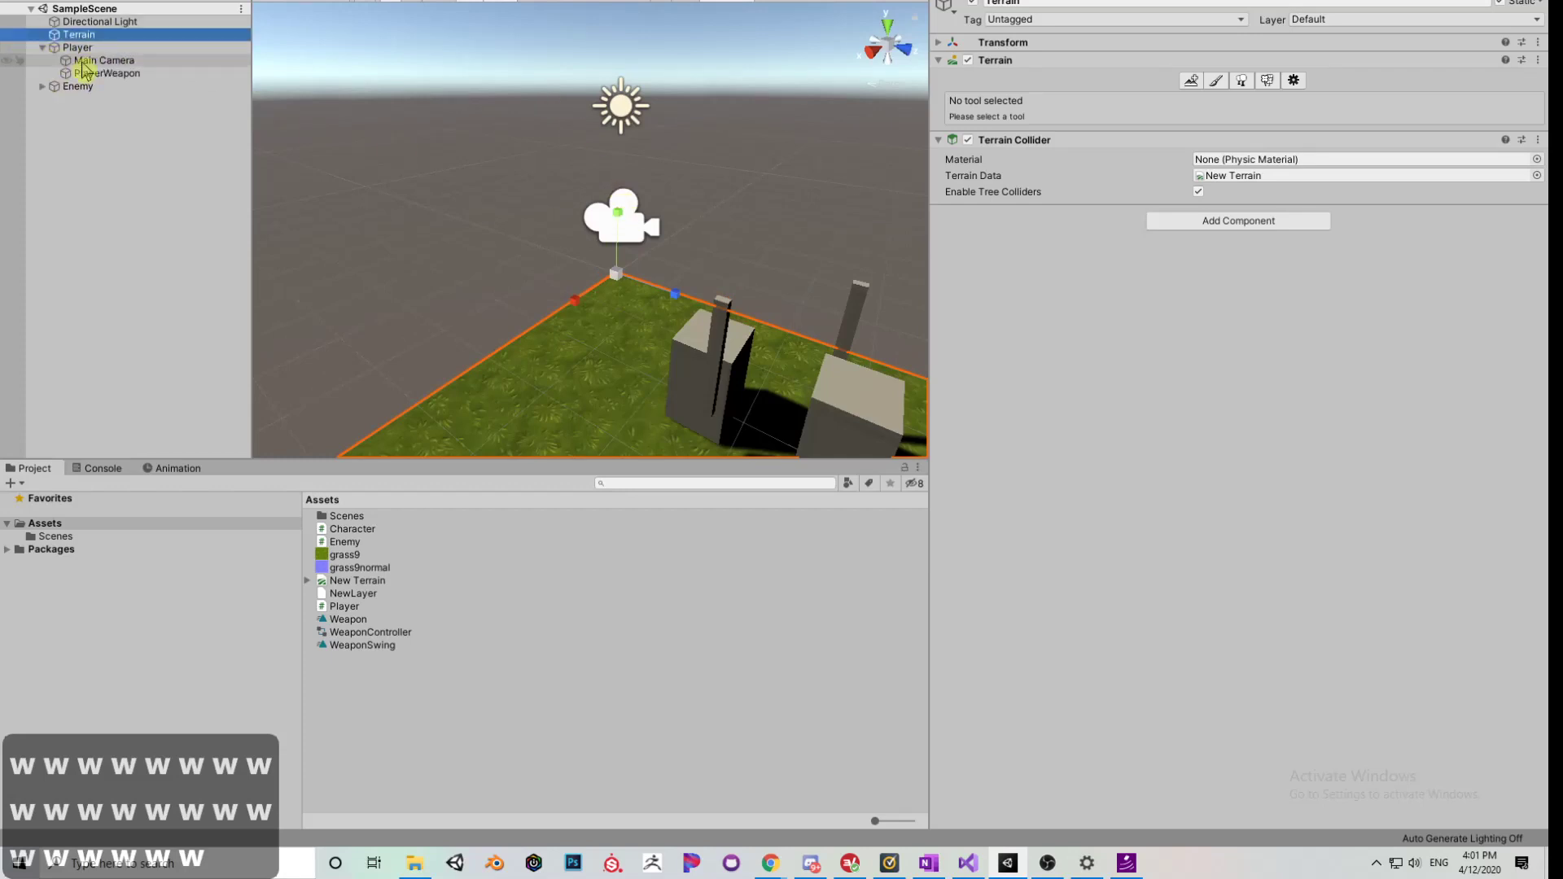
pyautogui.click(98, 61)
pyautogui.scroll(-3, 523, 228)
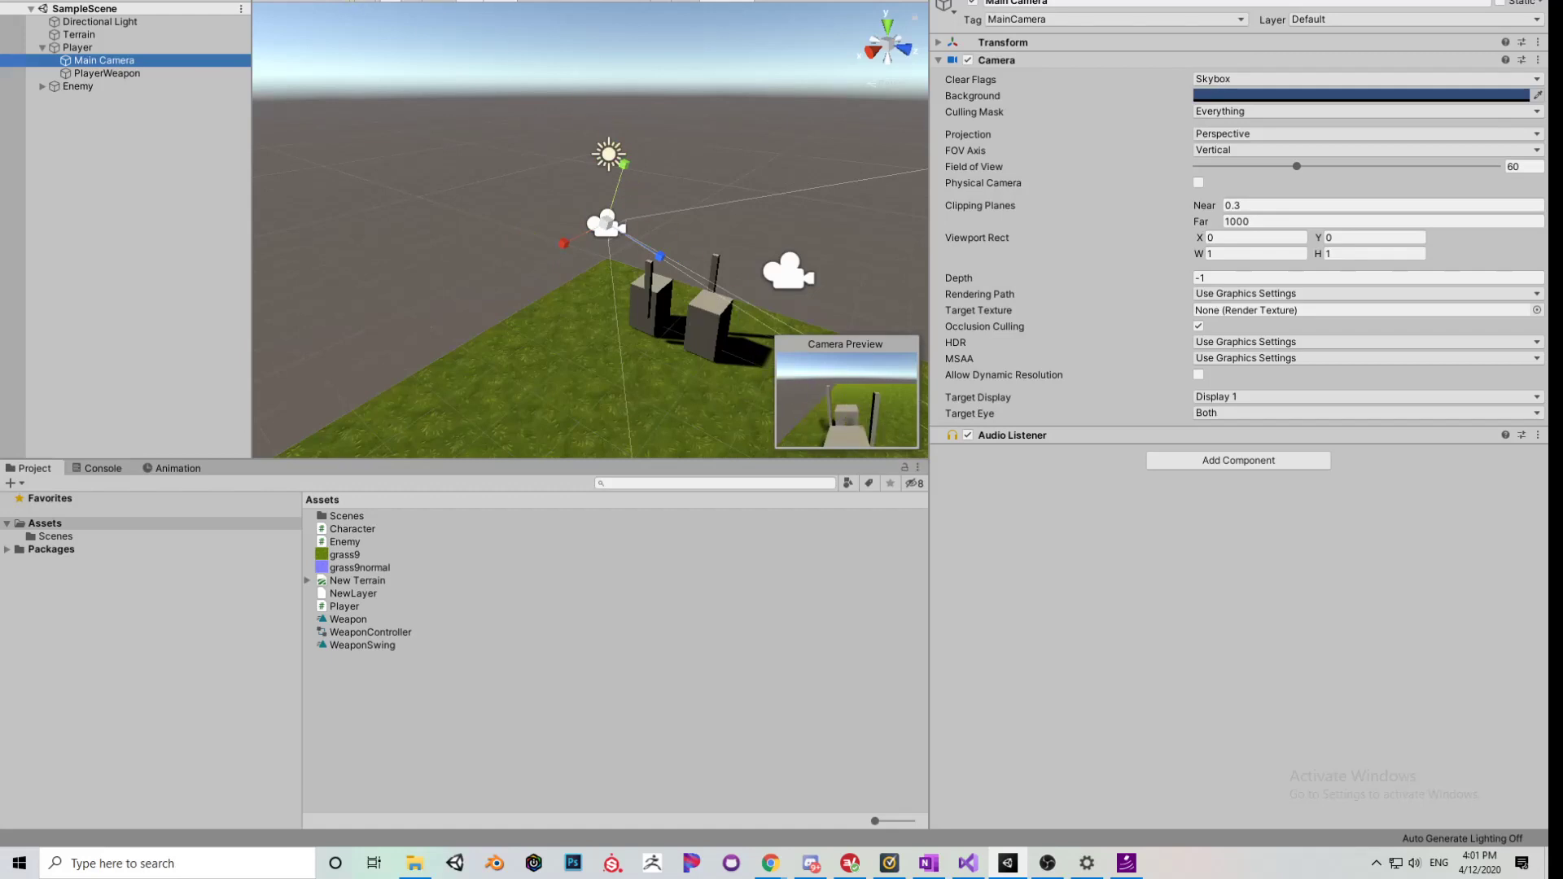
# - Alternate between the Scene and Game views to compare the Main Camera's placement with what it renders
pyautogui.hotkey('ctrl', '2')
pyautogui.hotkey('ctrl', '1')
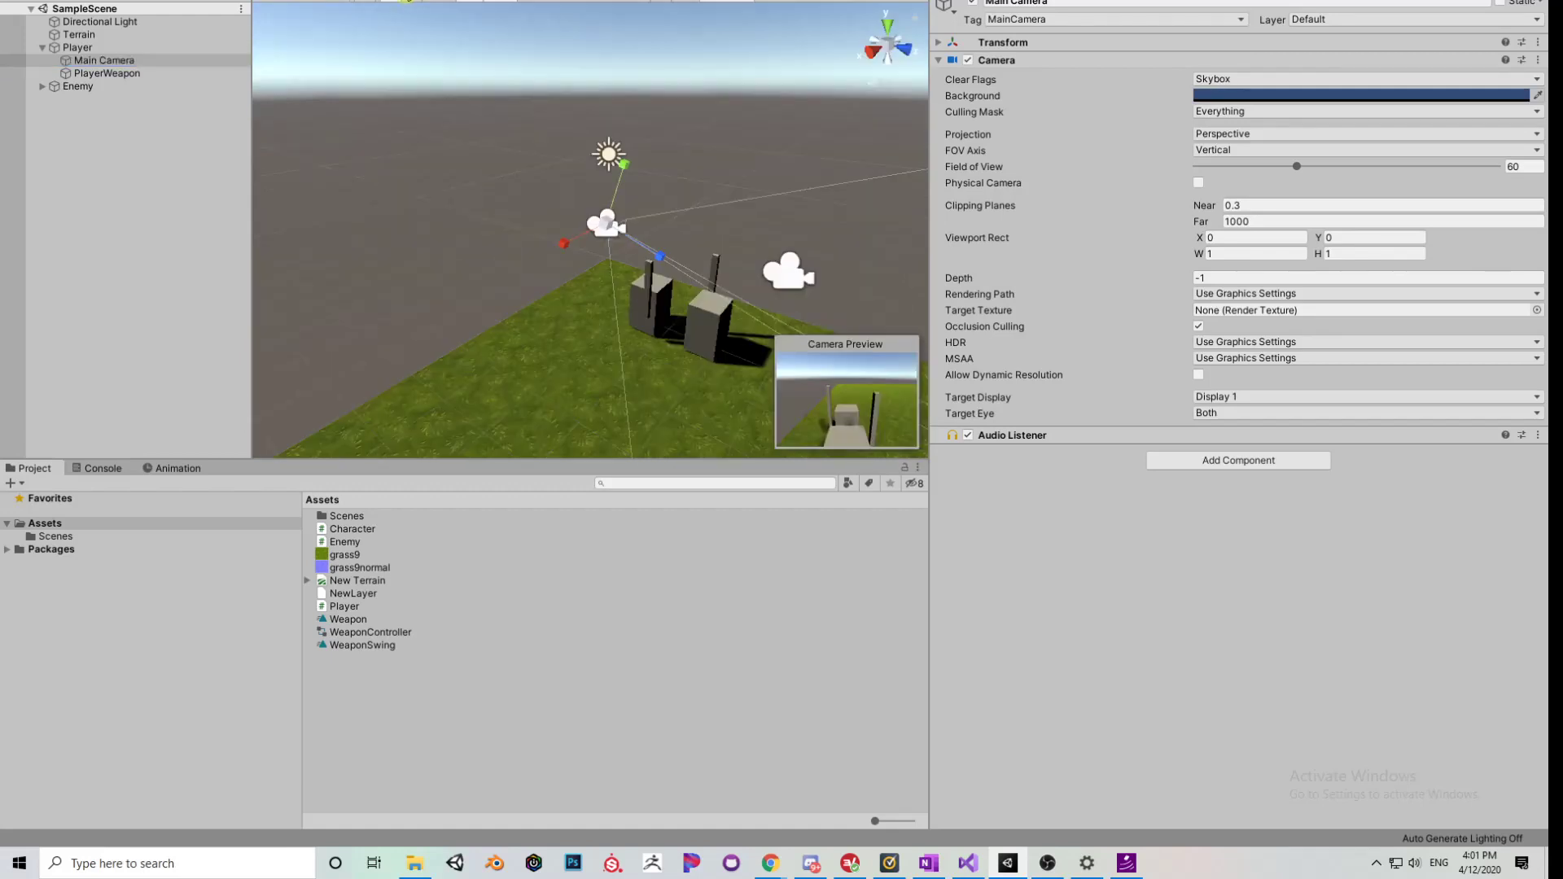
pyautogui.hotkey('ctrl', '2')
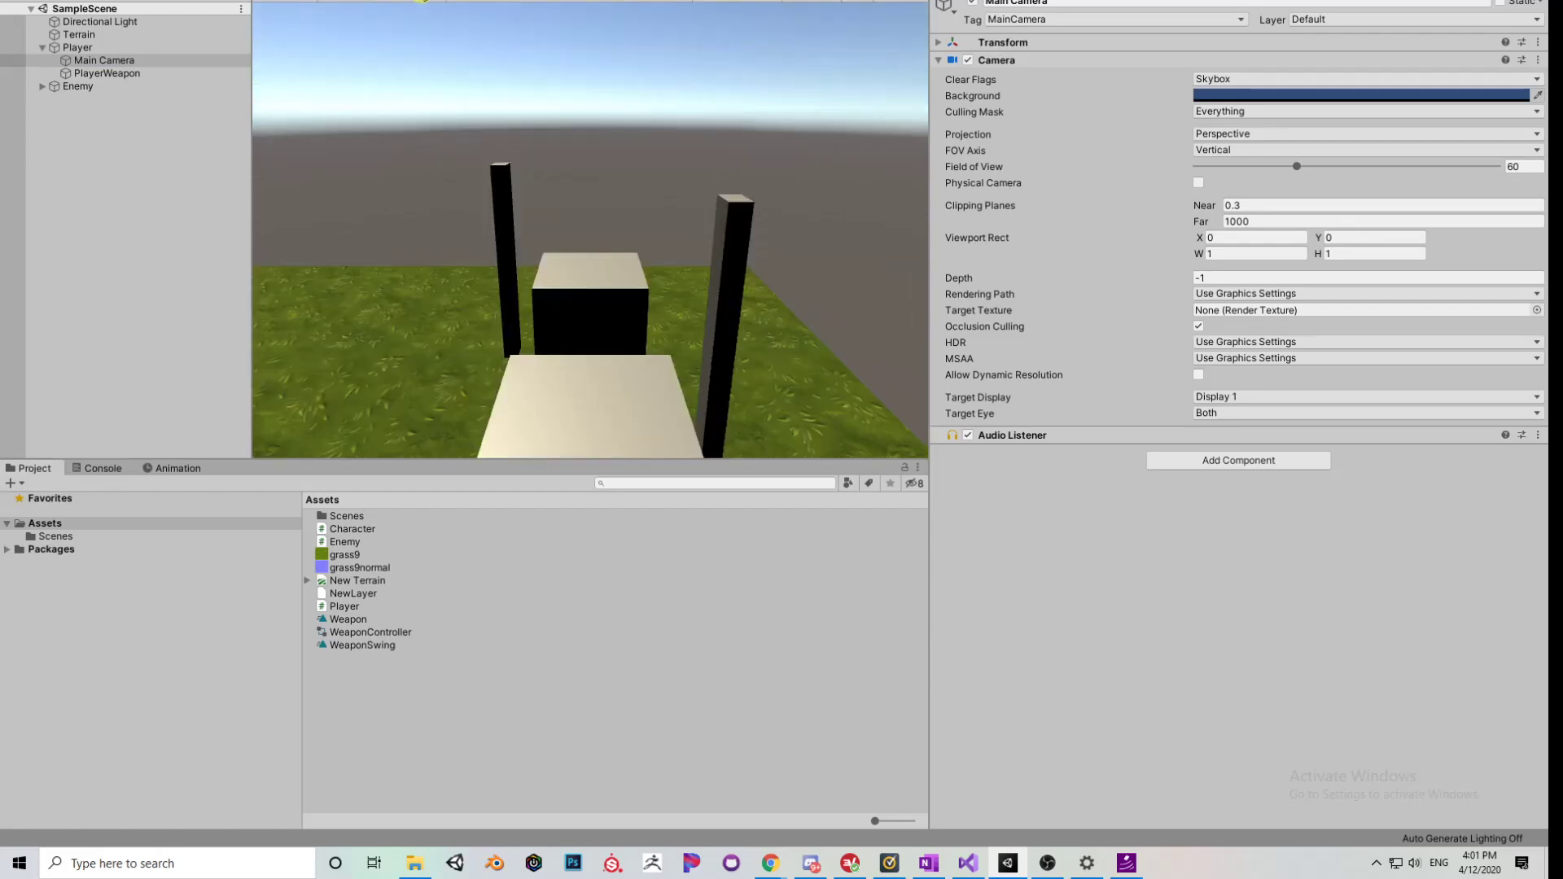
pyautogui.hotkey('ctrl', '1')
pyautogui.scroll(-3, 551, 241)
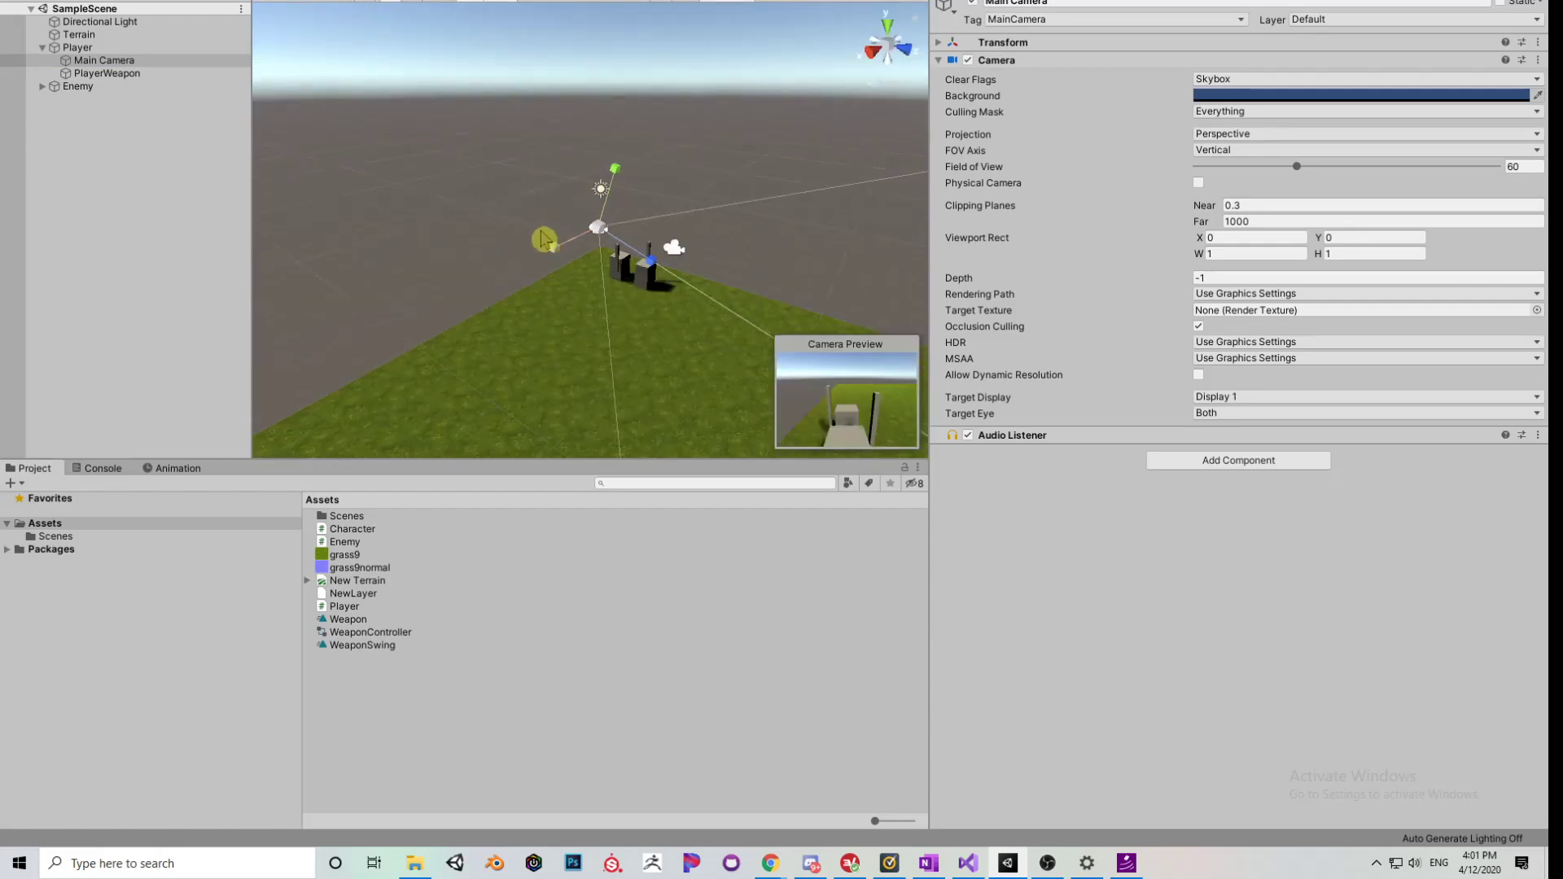
pyautogui.hotkey('ctrl', '2')
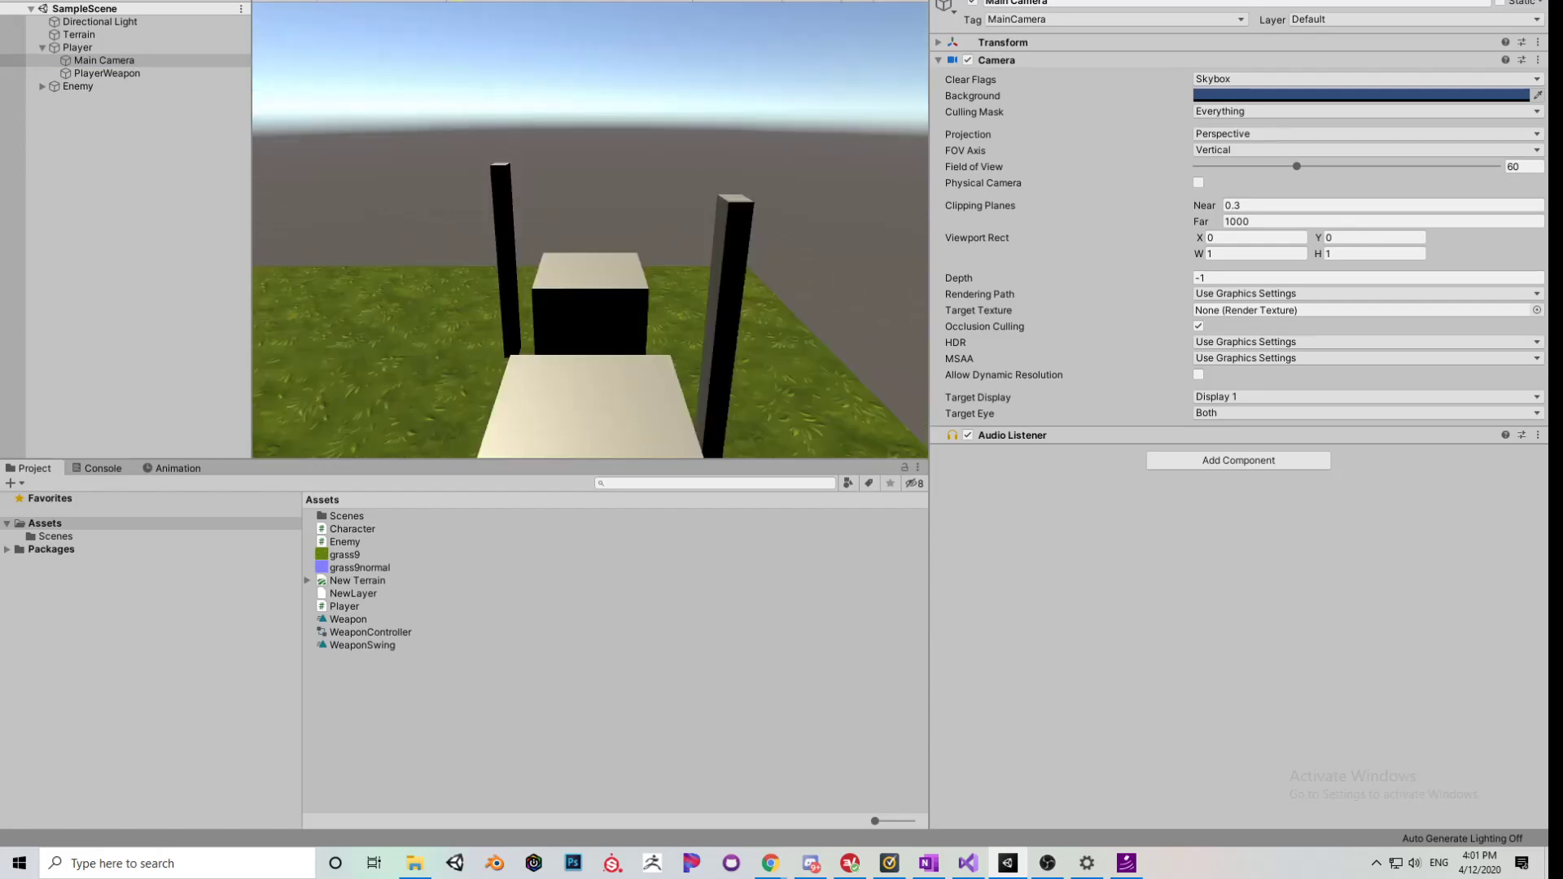
# - Return to the Scene view and examine the Main Camera and terrain from several distances and angles
pyautogui.hotkey('ctrl', '1')
pyautogui.scroll(-2, 660, 298)
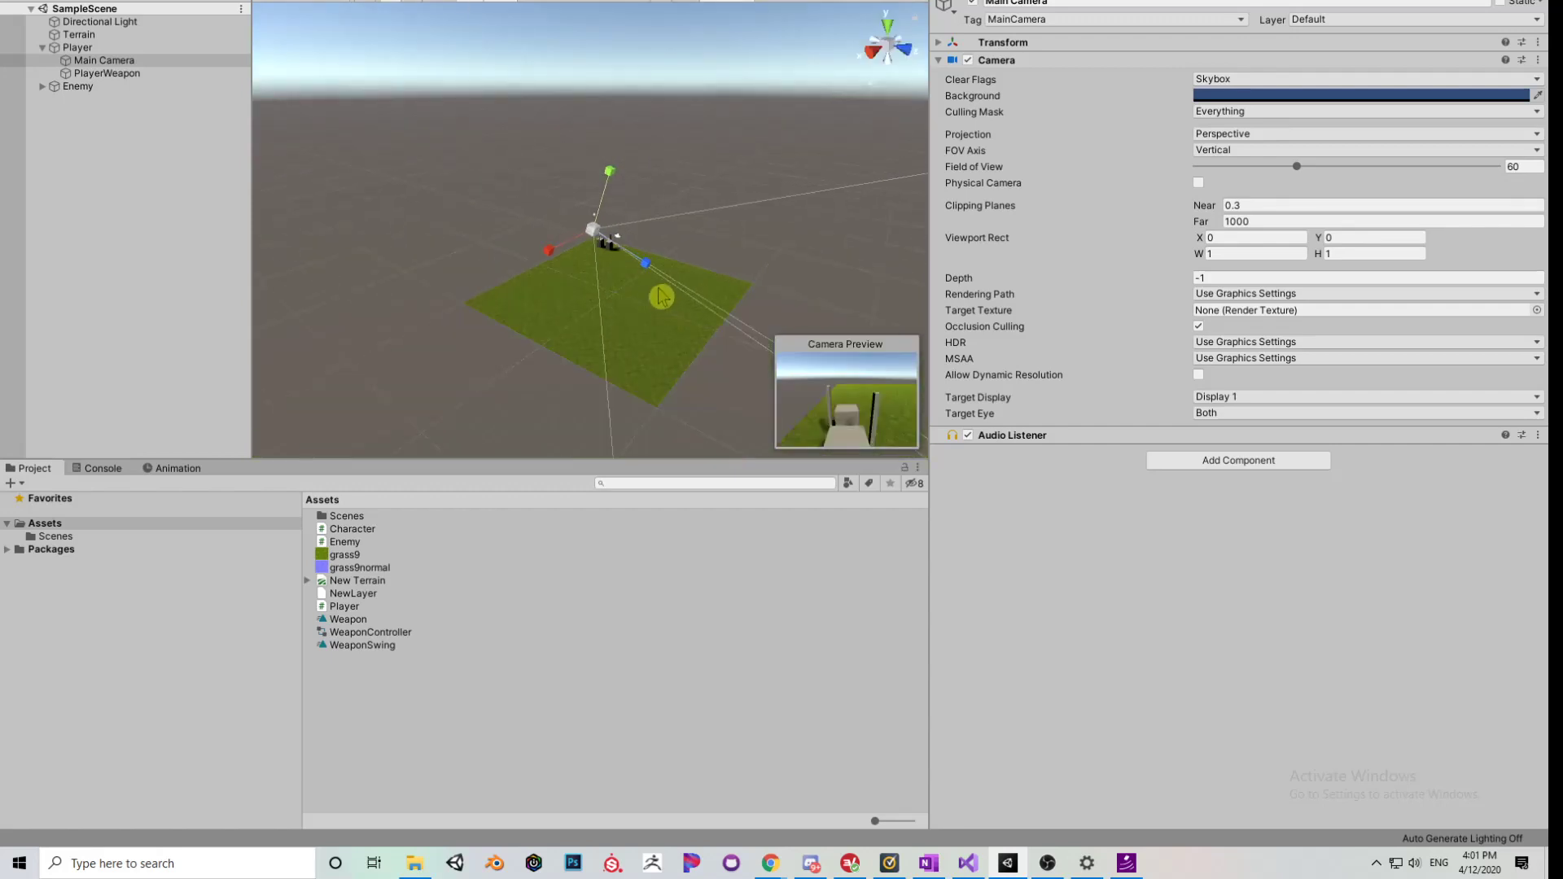
pyautogui.scroll(5, 622, 293)
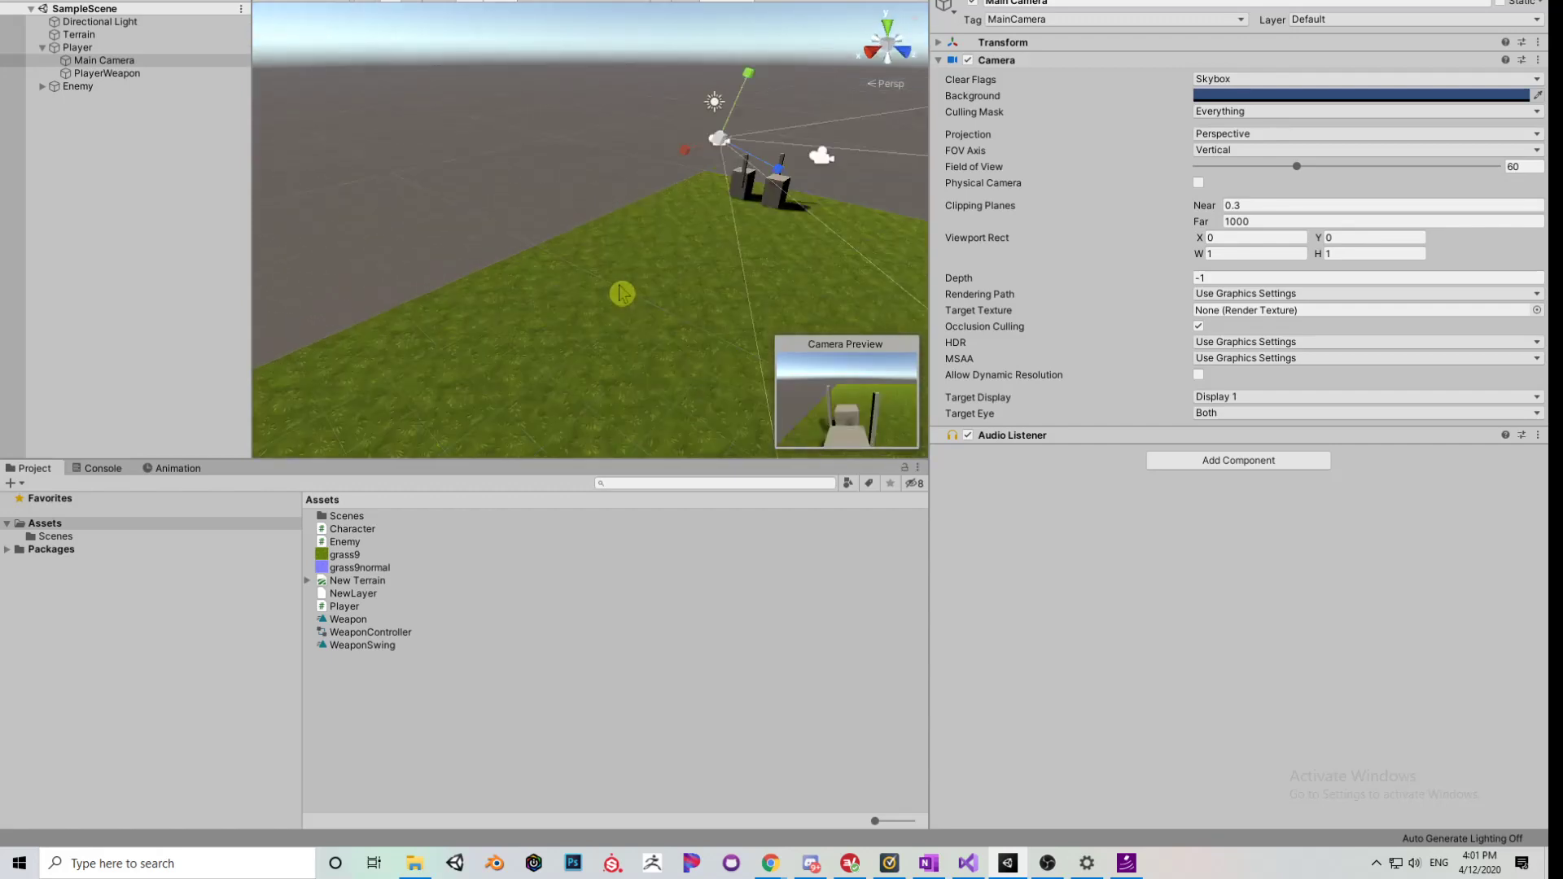
pyautogui.scroll(-2, 622, 293)
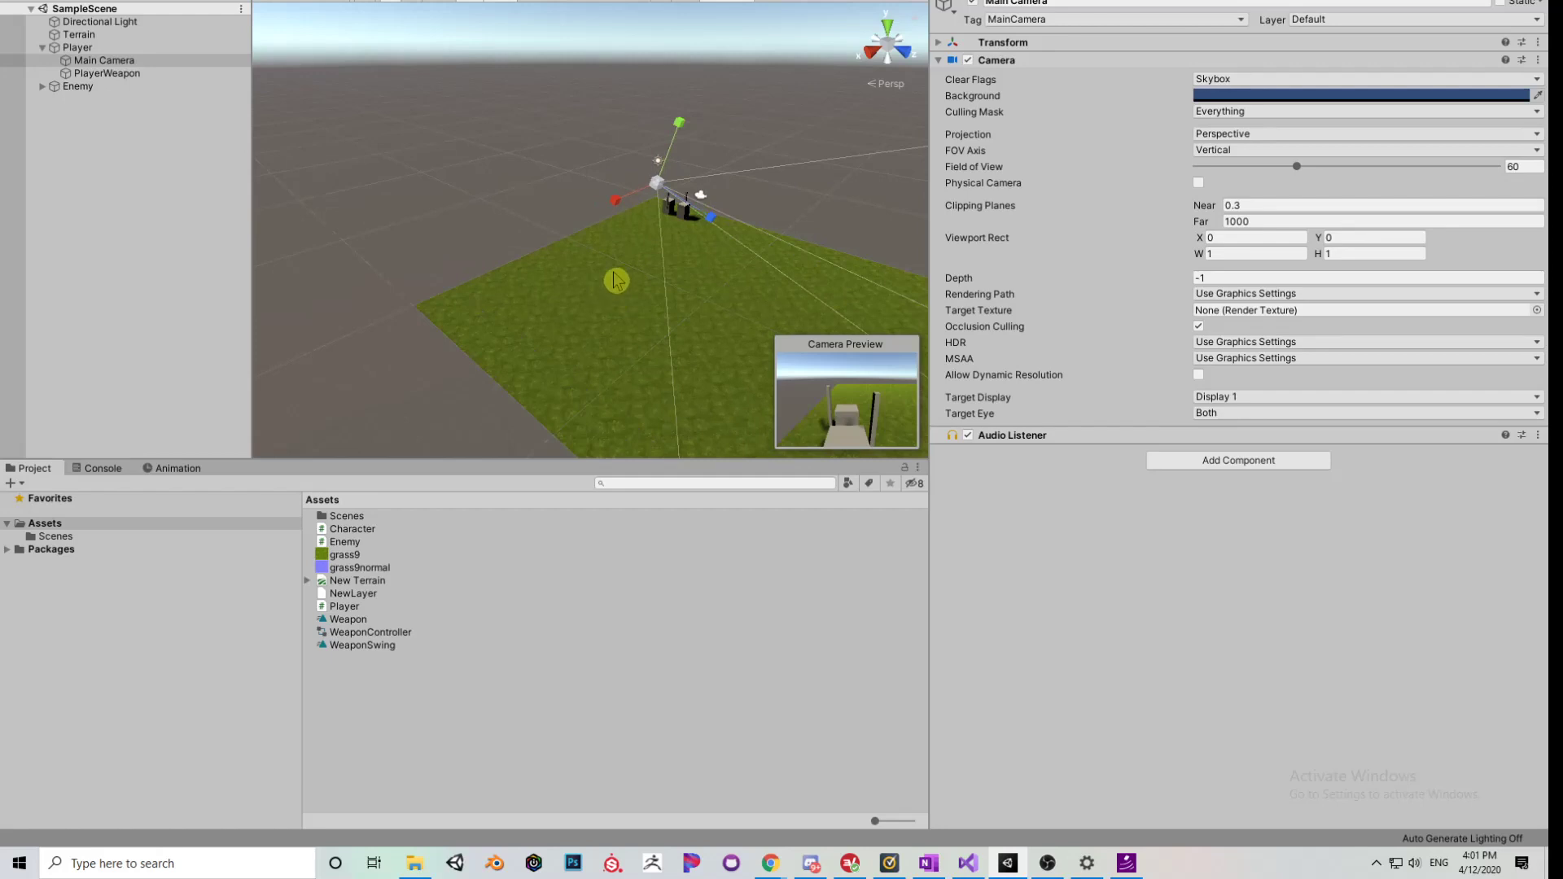
pyautogui.moveTo(616, 281)
pyautogui.keyDown('alt'); pyautogui.mouseDown()
pyautogui.moveTo(674, 261)
pyautogui.moveTo(610, 288)
pyautogui.mouseUp(); pyautogui.keyUp('alt')
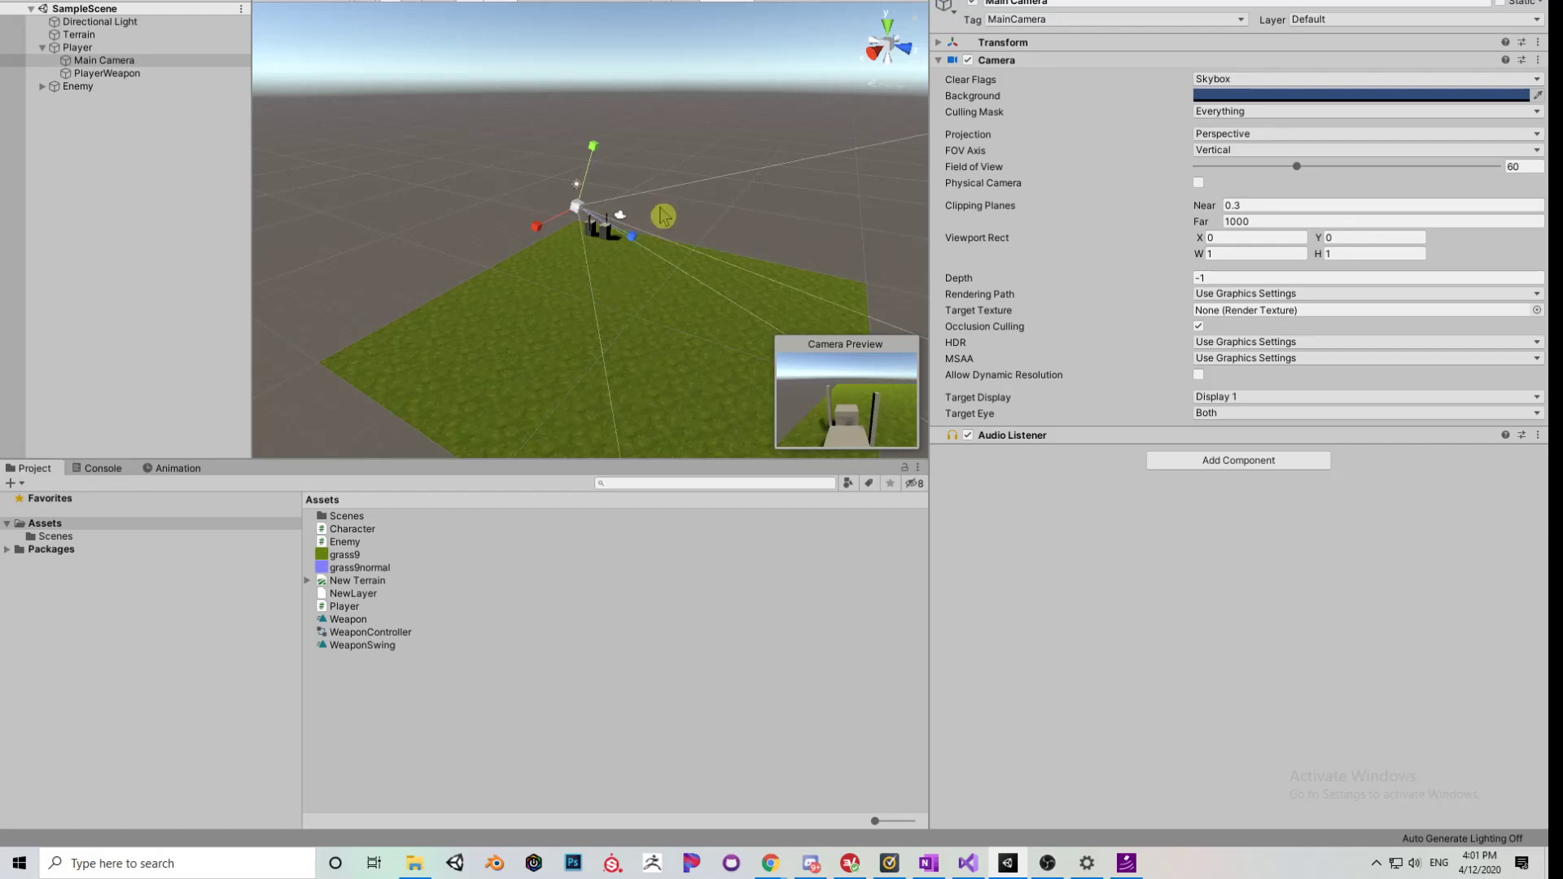
pyautogui.keyDown('alt'); pyautogui.moveTo(659, 206); pyautogui.dragTo(551, 216); pyautogui.keyUp('alt')
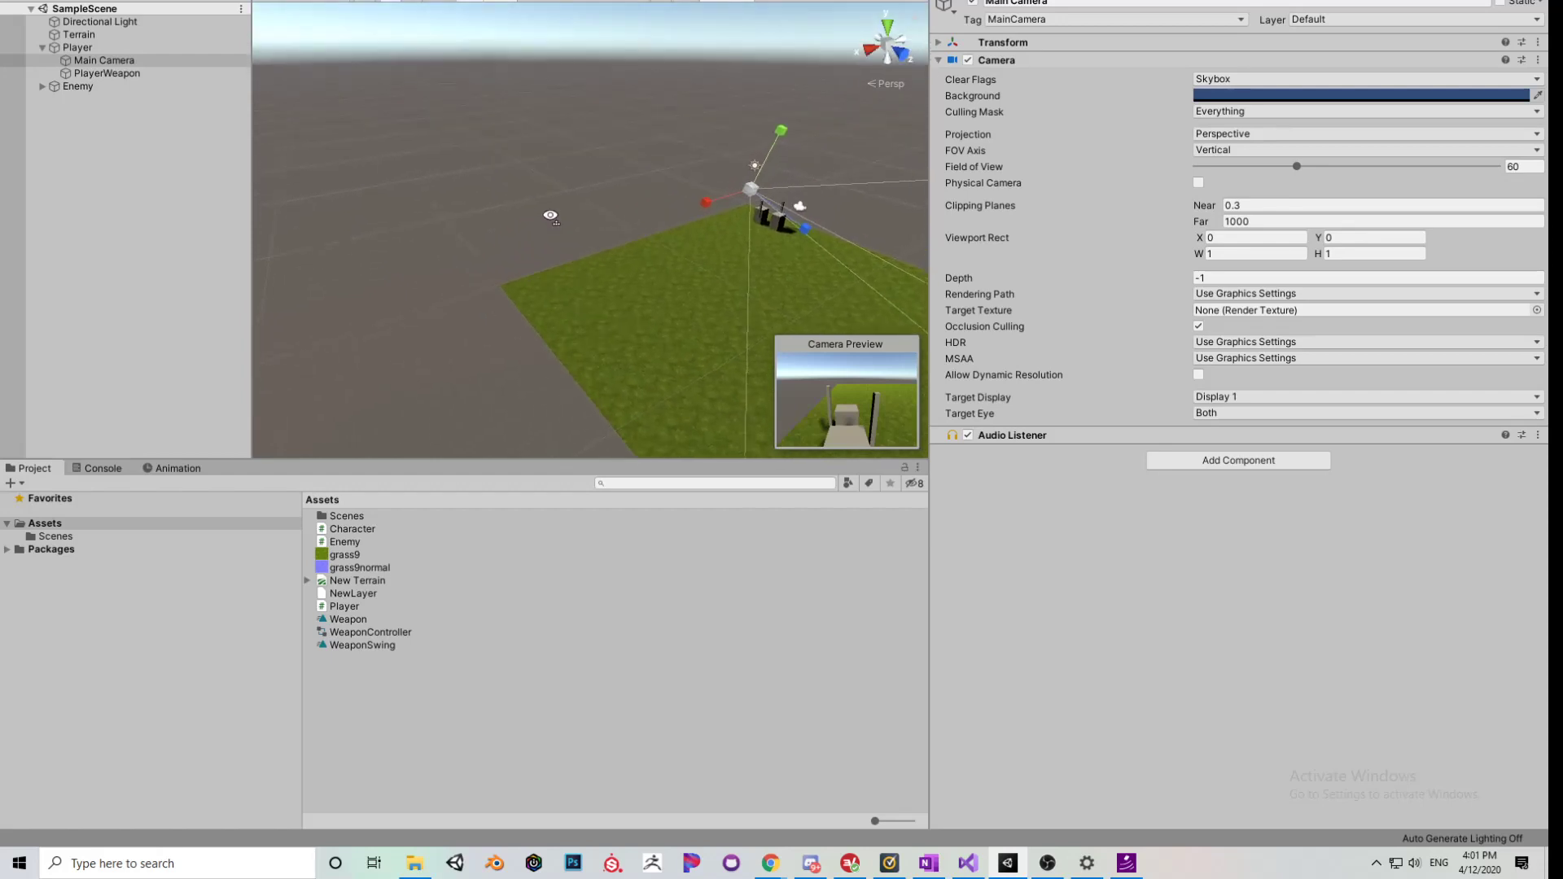
# - Fly through the Scene view to examine the terrain, the Player and Enemy blocks and their cameras from near and far
pyautogui.press('d')
pyautogui.press('d')
pyautogui.press('d')
pyautogui.press('d')
pyautogui.press('d')
pyautogui.press('d')
pyautogui.press('d')
pyautogui.press('d')
pyautogui.press('d')
pyautogui.press('d')
pyautogui.press('d')
pyautogui.press('d')
pyautogui.press('d')
pyautogui.press('d')
pyautogui.press('d')
pyautogui.press('d')
pyautogui.press('d')
pyautogui.press('d')
pyautogui.press('d')
pyautogui.moveTo(547, 220); pyautogui.dragTo(98, 171, button='right')
pyautogui.press('a')
pyautogui.press('w')
pyautogui.press('w')
pyautogui.press('w')
pyautogui.press('w')
pyautogui.press('w')
pyautogui.press('w')
pyautogui.press('w')
pyautogui.press('w')
pyautogui.press('w')
pyautogui.press('w')
pyautogui.press('w')
pyautogui.press('w')
pyautogui.press('w')
pyautogui.press('w')
pyautogui.press('w')
pyautogui.press('s')
pyautogui.press('s')
pyautogui.press('s')
pyautogui.press('s')
pyautogui.press('s')
pyautogui.press('s')
pyautogui.press('s')
pyautogui.press('s')
pyautogui.press('s')
pyautogui.press('s')
pyautogui.press('w')
pyautogui.press('w')
pyautogui.press('w')
pyautogui.press('w')
pyautogui.press('w')
pyautogui.press('w')
pyautogui.press('w')
pyautogui.press('w')
pyautogui.press('w')
pyautogui.press('w')
pyautogui.press('w')
pyautogui.press('w')
pyautogui.press('w')
pyautogui.press('w')
pyautogui.press('w')
pyautogui.press('w')
pyautogui.press('w')
pyautogui.press('w')
pyautogui.press('w')
pyautogui.press('w')
pyautogui.press('w')
pyautogui.press('w')
pyautogui.press('w')
pyautogui.press('w')
pyautogui.press('w')
pyautogui.press('w')
pyautogui.press('d')
pyautogui.press('s')
pyautogui.press('s')
pyautogui.press('s')
pyautogui.press('s')
pyautogui.press('s')
pyautogui.press('s')
pyautogui.press('s')
pyautogui.press('s')
pyautogui.press('s')
pyautogui.press('s')
pyautogui.press('s')
pyautogui.press('s')
pyautogui.press('s')
pyautogui.press('s')
pyautogui.press('s')
pyautogui.press('d')
pyautogui.press('d')
pyautogui.press('d')
pyautogui.press('a')
pyautogui.press('w')
pyautogui.press('w')
pyautogui.press('d')
pyautogui.press('d')
pyautogui.press('s')
pyautogui.press('s')
pyautogui.press('s')
pyautogui.press('s')
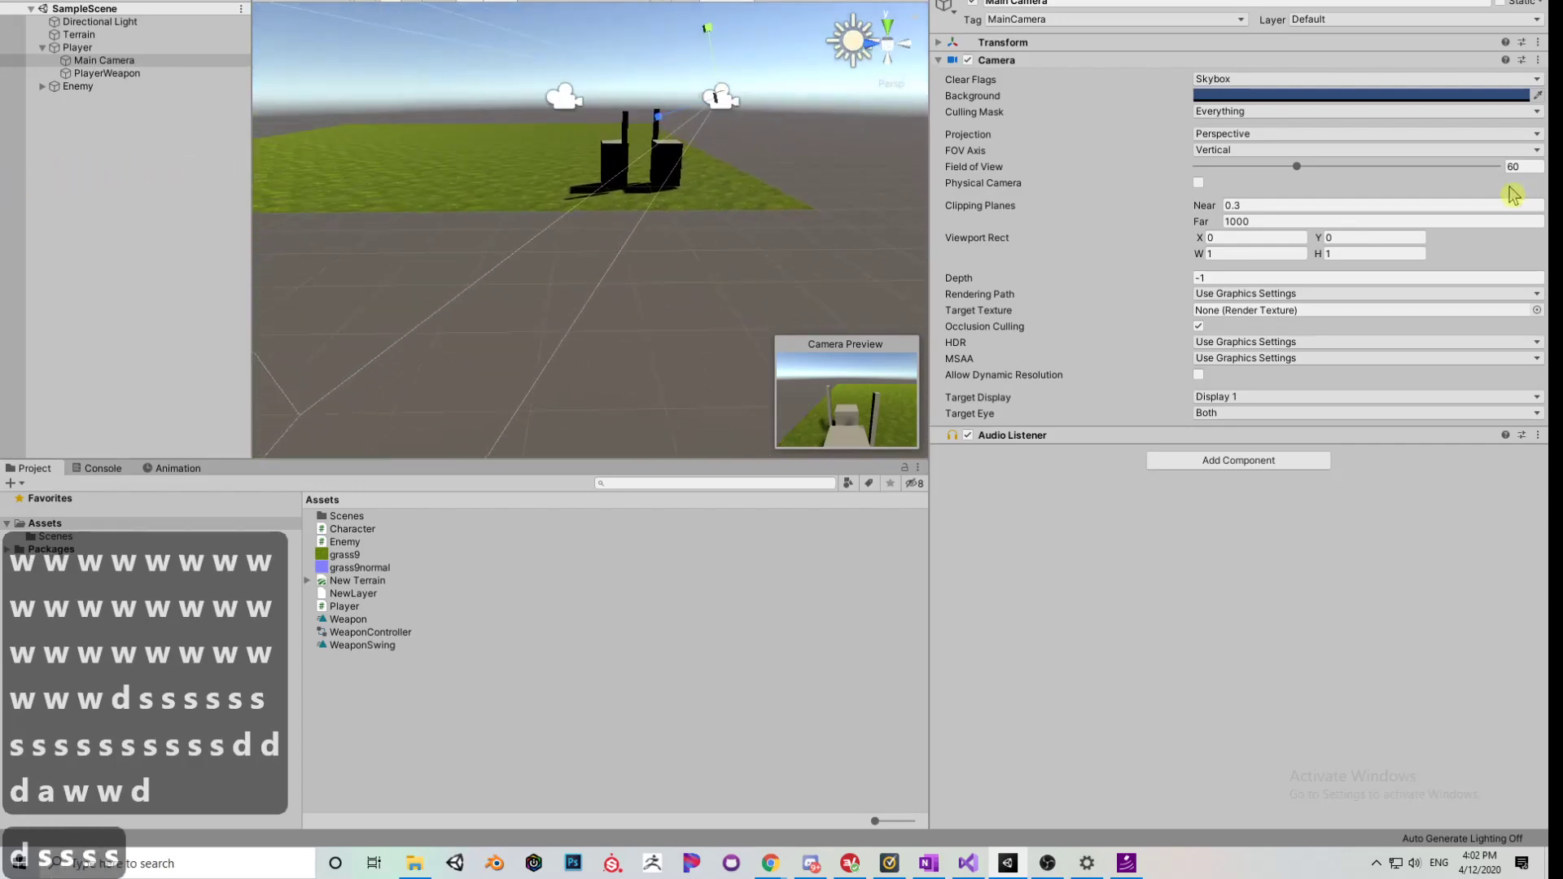
pyautogui.moveTo(1513, 196); pyautogui.dragTo(1490, 207, button='right')
pyautogui.press('s')
pyautogui.press('s')
pyautogui.press('s')
pyautogui.press('s')
pyautogui.press('s')
pyautogui.press('s')
pyautogui.press('s')
pyautogui.press('s')
pyautogui.press('s')
pyautogui.press('s')
pyautogui.press('s')
pyautogui.press('s')
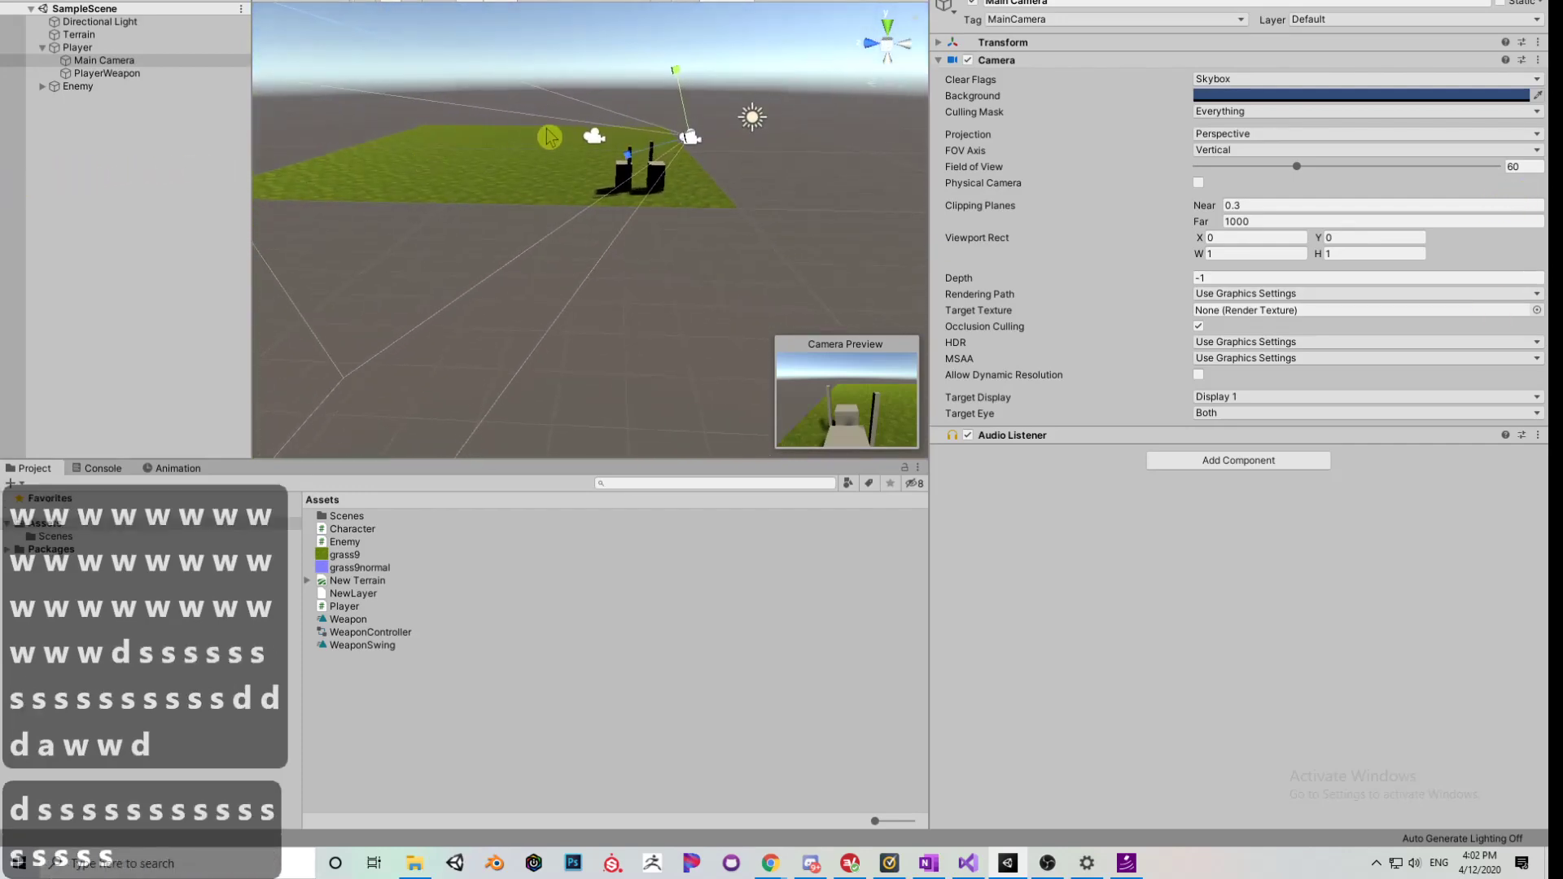
# - Look over the terrain by turning, panning, zooming and orbiting the Scene view, and clear the Main Camera selection
pyautogui.moveTo(548, 142); pyautogui.dragTo(551, 183, button='right')
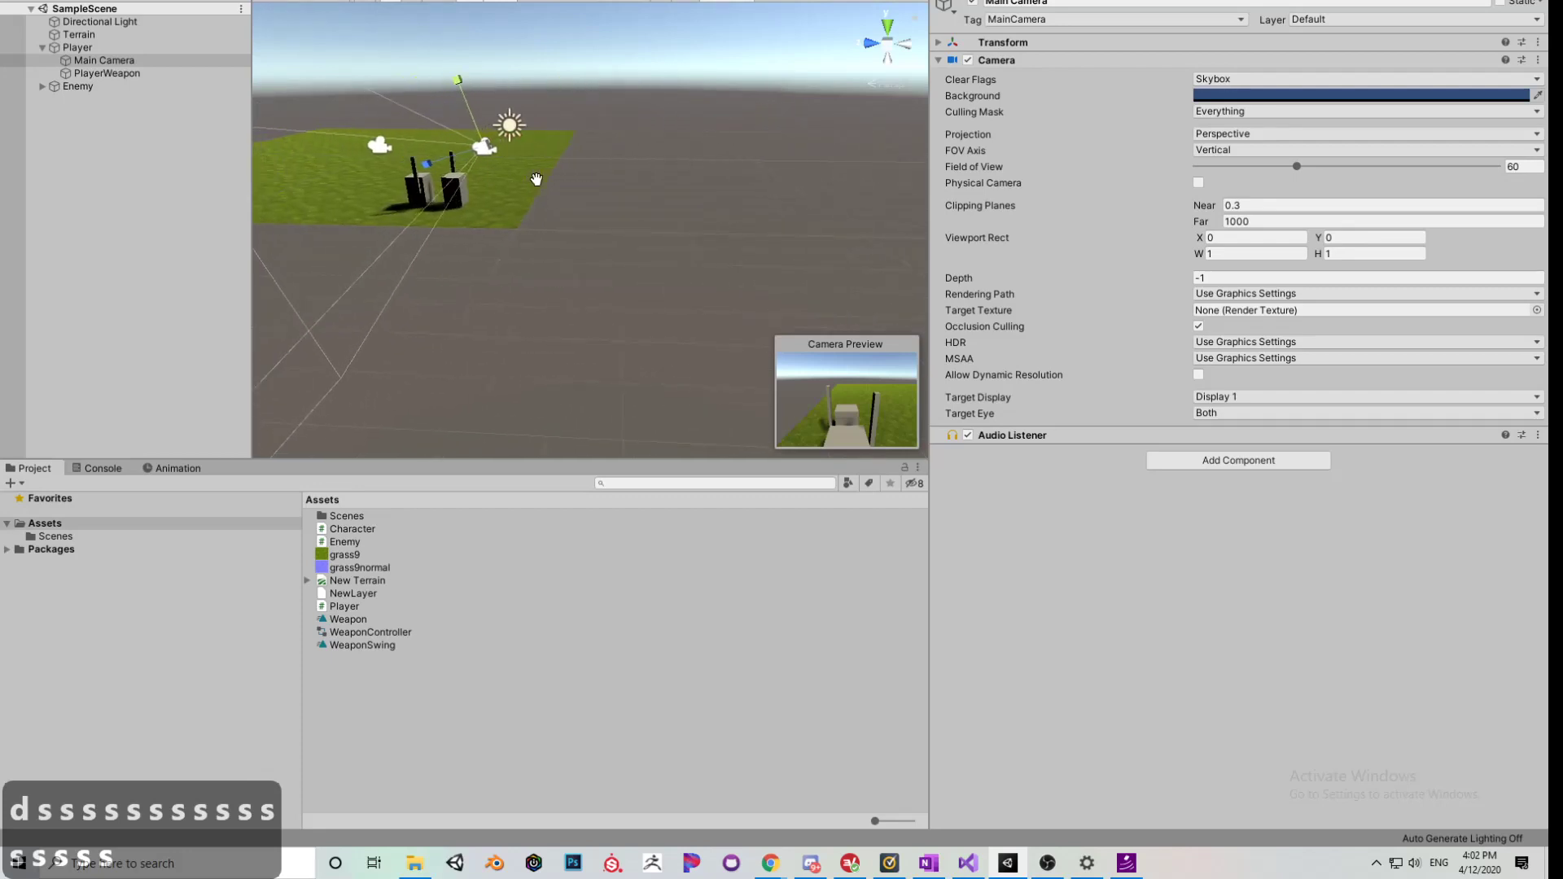
pyautogui.moveTo(550, 179); pyautogui.dragTo(577, 219, button='right')
pyautogui.moveTo(577, 218); pyautogui.dragTo(539, 190, button='middle')
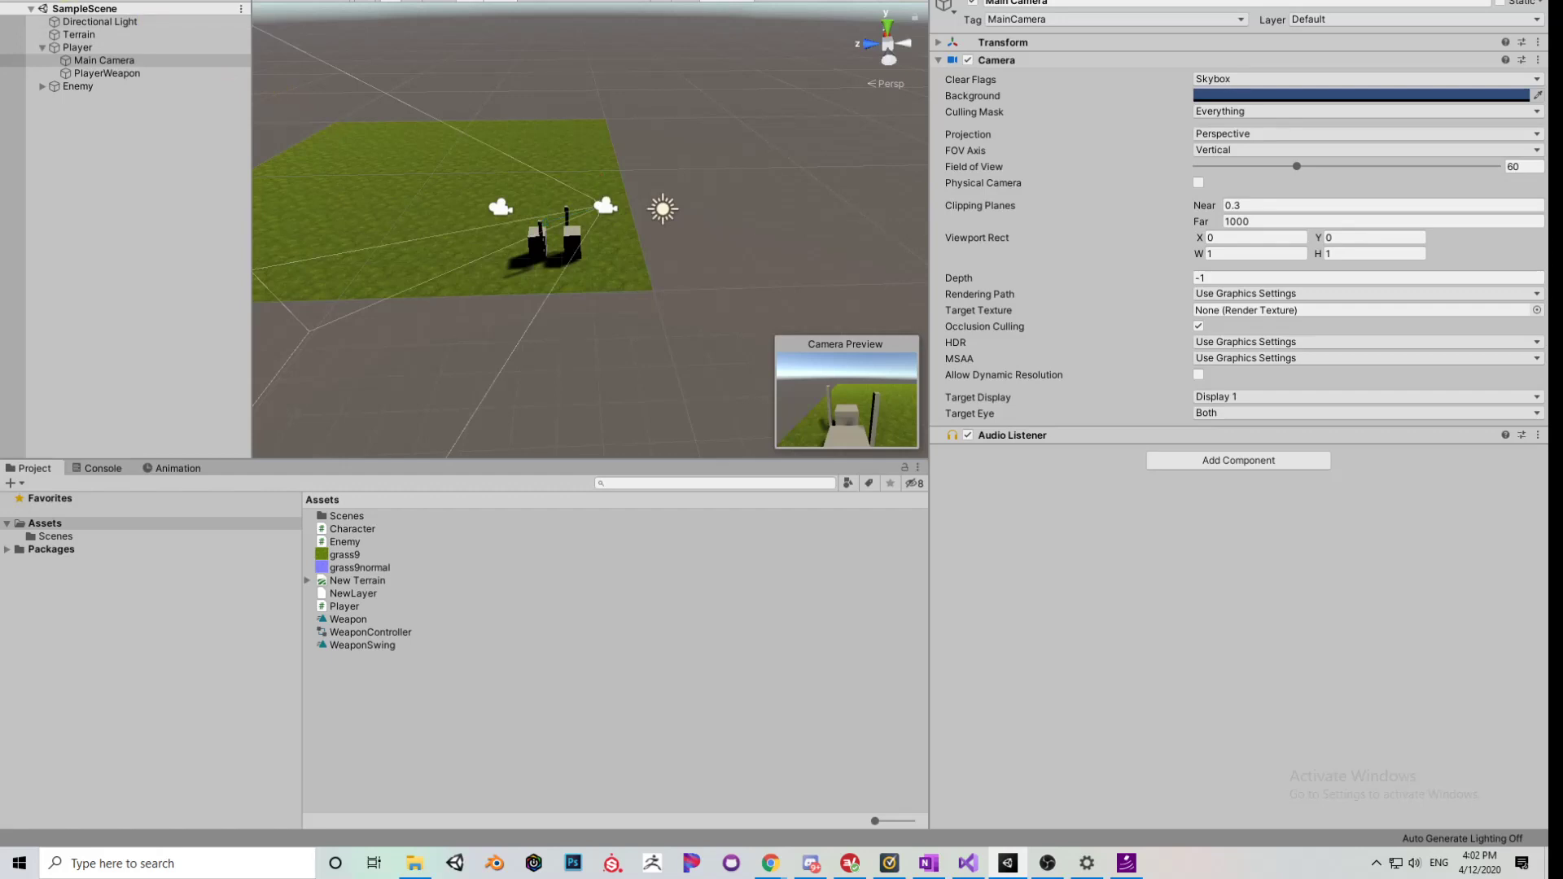
pyautogui.moveTo(459, 79); pyautogui.dragTo(489, 125, button='middle')
pyautogui.scroll(3, 488, 125)
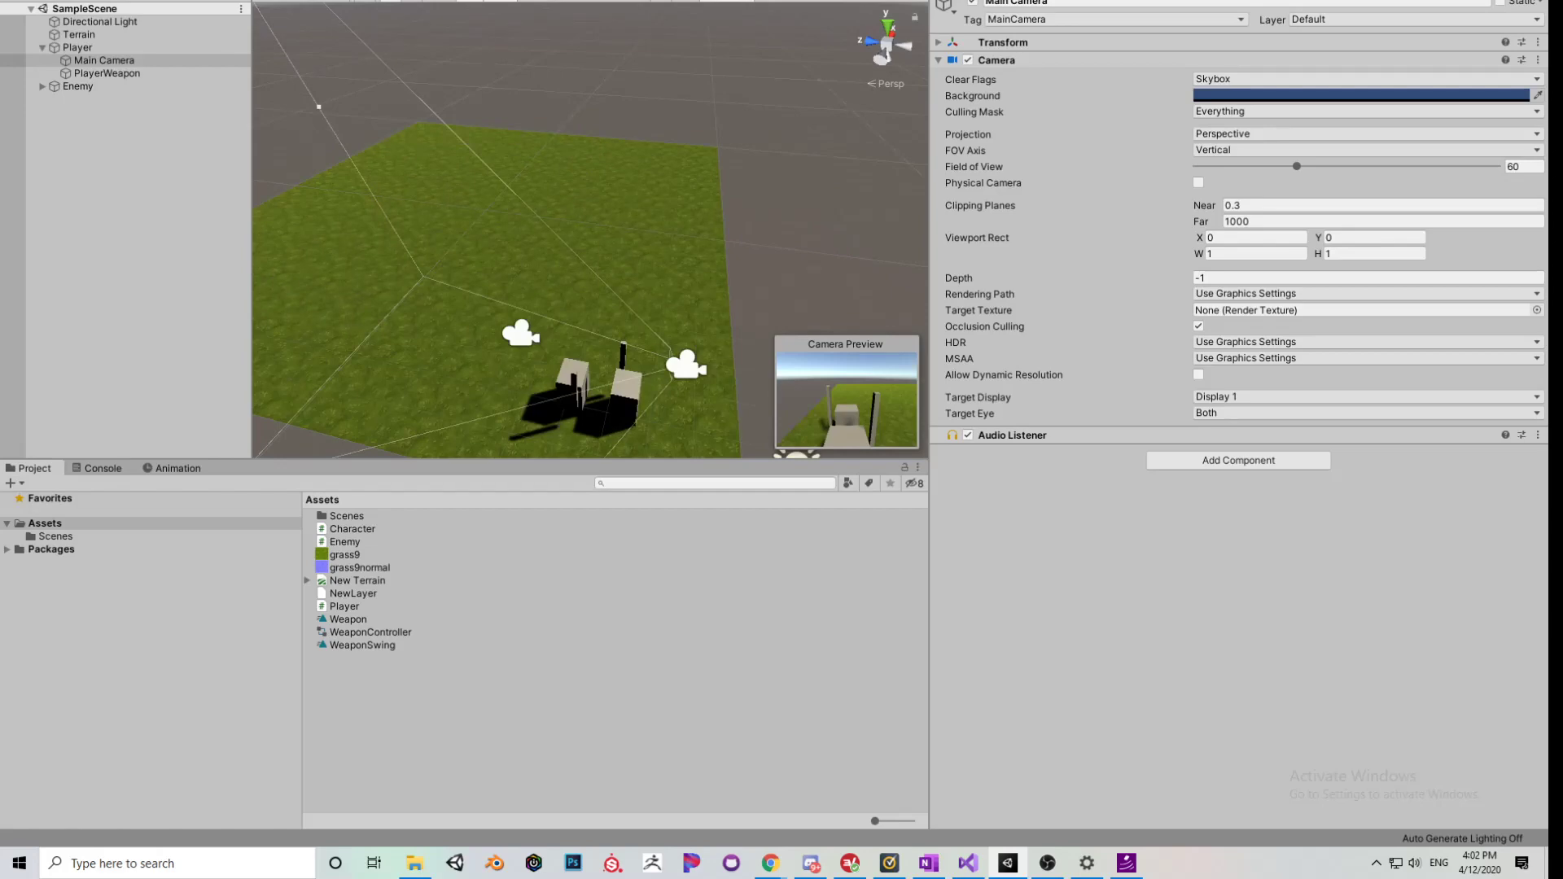
pyautogui.click(394, 70)
pyautogui.keyDown('alt'); pyautogui.moveTo(394, 70); pyautogui.dragTo(503, 91); pyautogui.keyUp('alt')
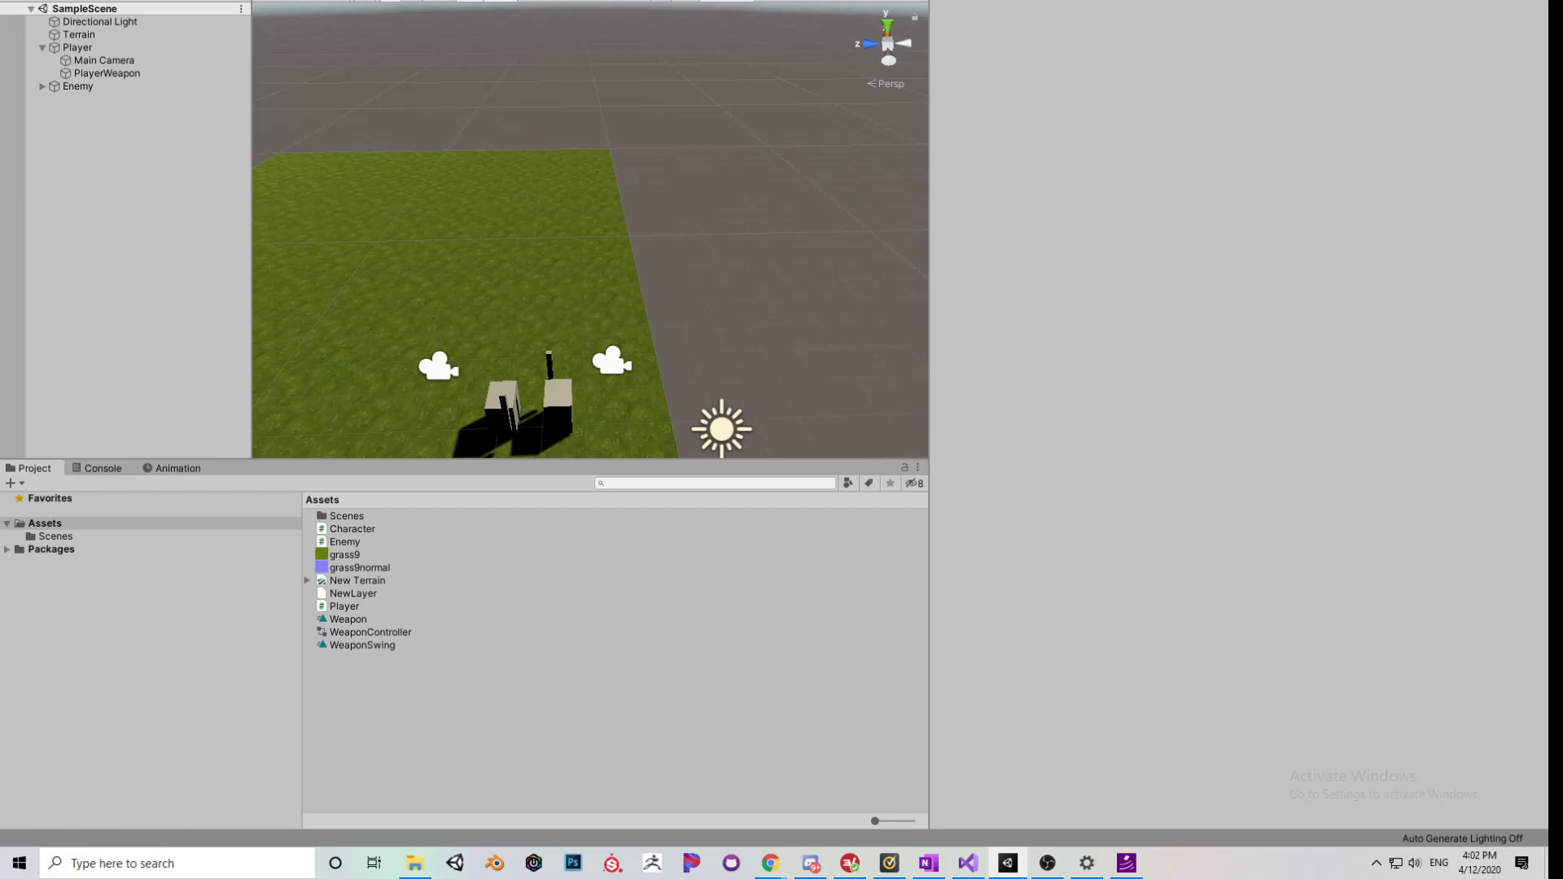
# - Select the Player block in the scene and rotate it slightly about its vertical axis
pyautogui.click(556, 398)
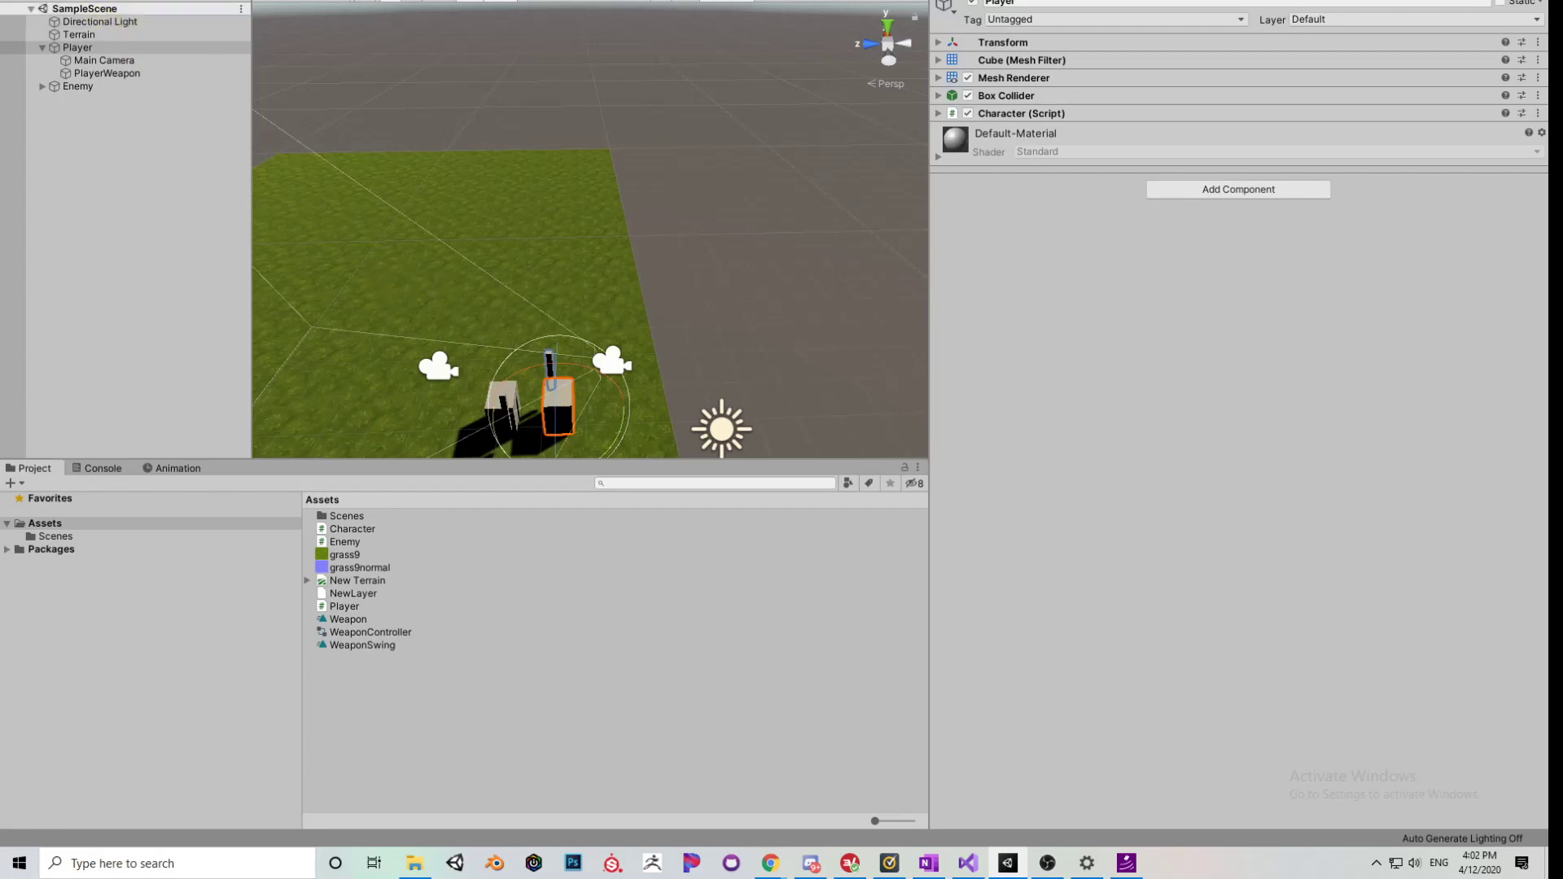
pyautogui.moveTo(418, 285); pyautogui.dragTo(156, 90, button='right')
pyautogui.press('w')
pyautogui.press('w')
pyautogui.press('q')
pyautogui.press('q')
pyautogui.press('w')
pyautogui.press('w')
pyautogui.press('s')
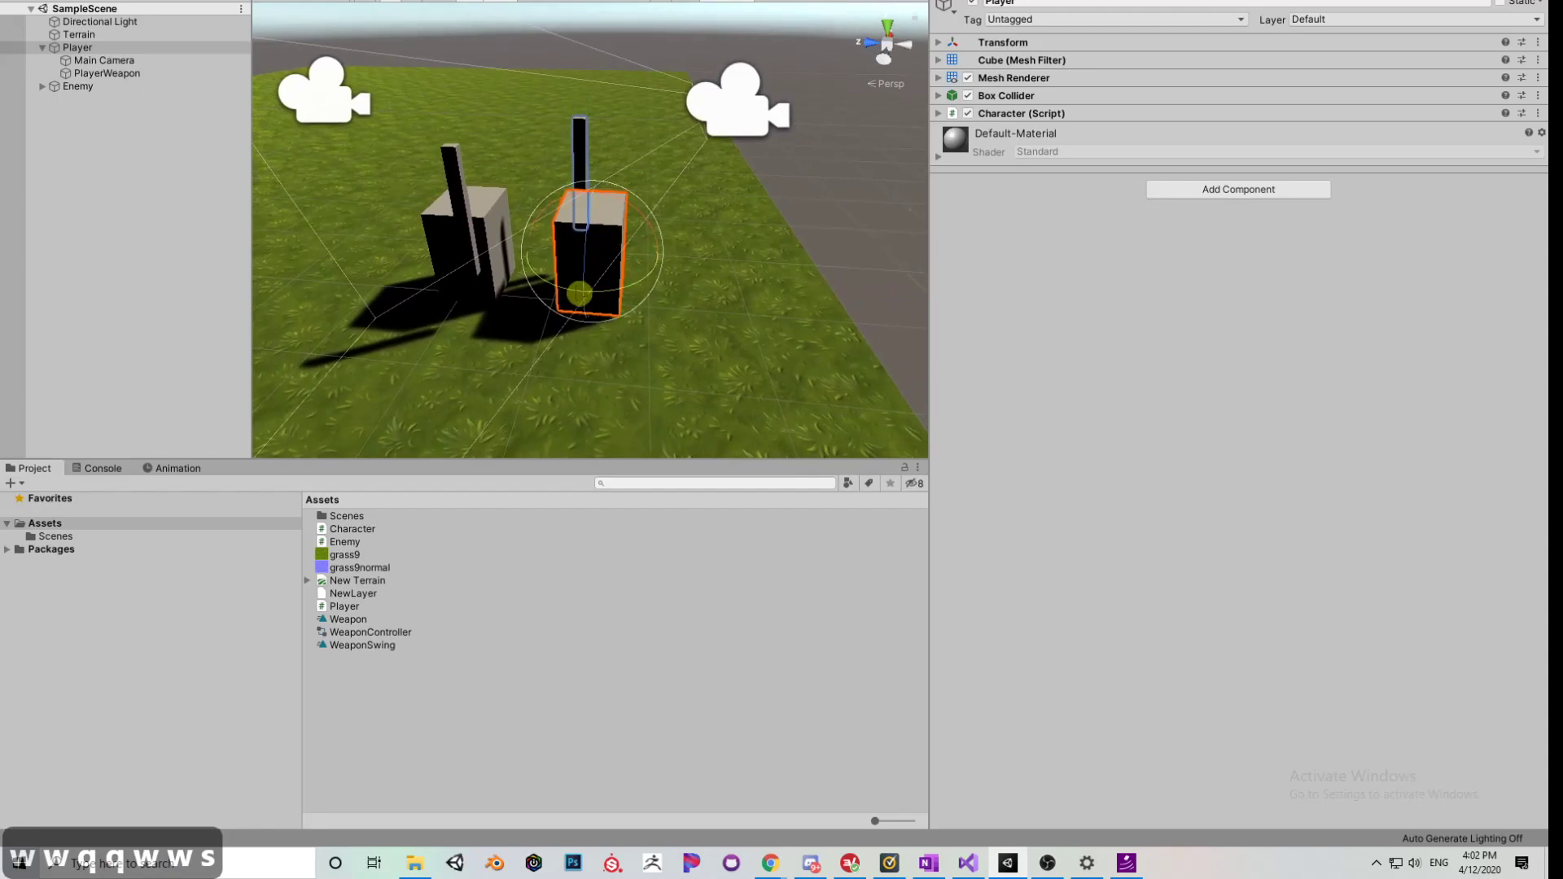
pyautogui.moveTo(619, 286); pyautogui.dragTo(574, 287)
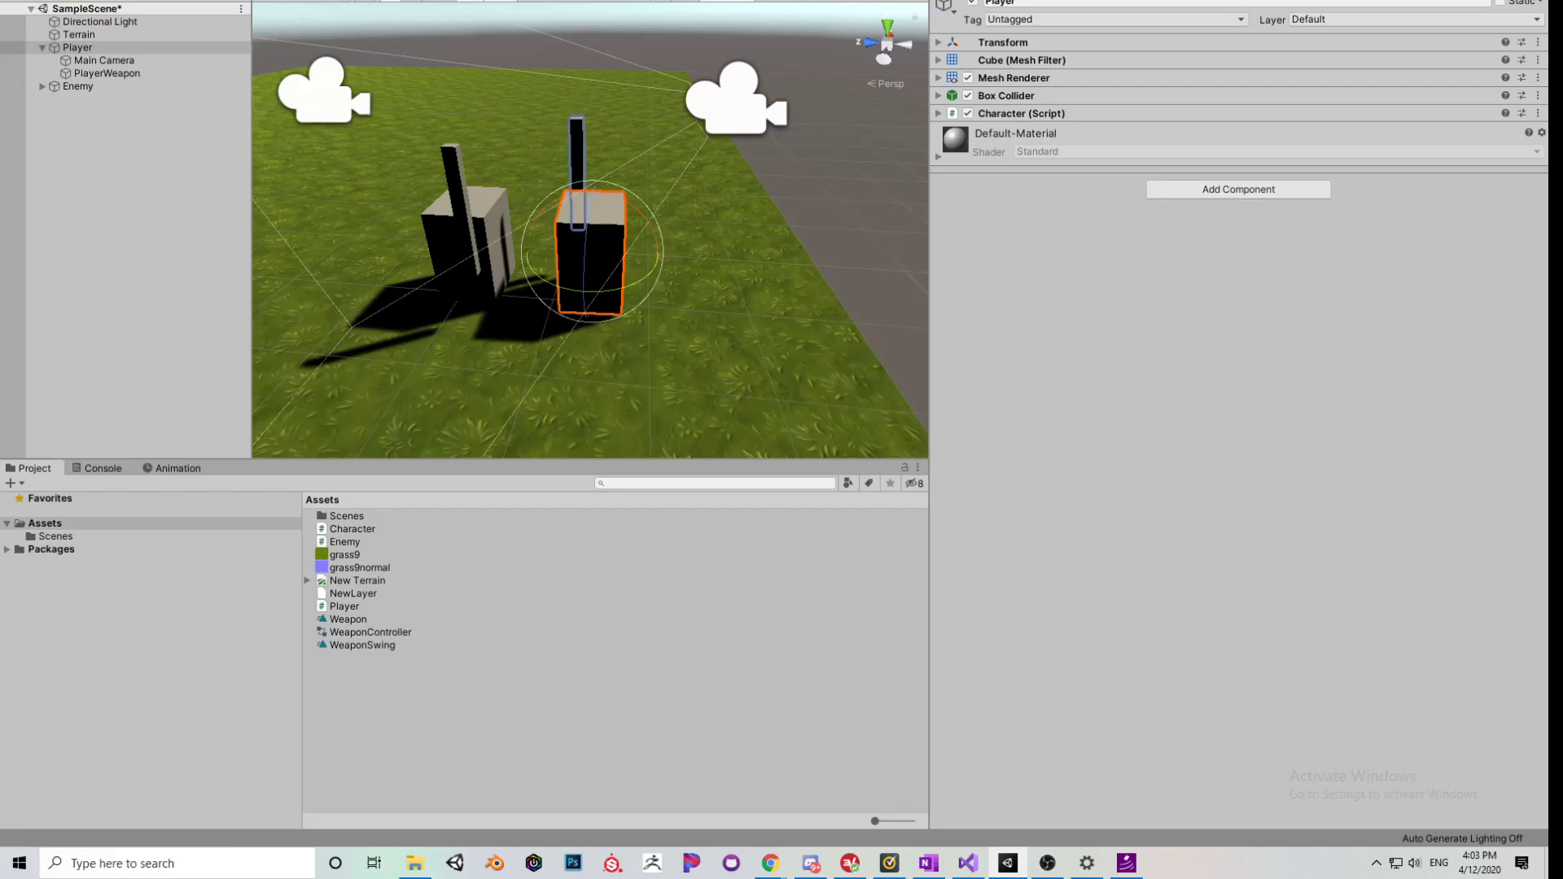
# - Fly around the Player and Enemy blocks in the Scene view to examine them from the opposite side
pyautogui.press('s')
pyautogui.moveTo(733, 263); pyautogui.dragTo(551, 261, button='right')
pyautogui.press('d')
pyautogui.press('d')
pyautogui.press('d')
pyautogui.press('d')
pyautogui.press('d')
pyautogui.press('d')
pyautogui.press('d')
pyautogui.press('d')
pyautogui.press('d')
pyautogui.press('d')
pyautogui.press('d')
pyautogui.press('d')
pyautogui.press('d')
pyautogui.press('d')
pyautogui.press('d')
pyautogui.press('d')
pyautogui.press('d')
pyautogui.press('d')
pyautogui.press('d')
pyautogui.press('d')
pyautogui.press('d')
pyautogui.press('d')
pyautogui.press('d')
pyautogui.press('d')
pyautogui.press('d')
pyautogui.press('d')
pyautogui.press('s')
pyautogui.press('a')
pyautogui.press('w')
pyautogui.press('w')
pyautogui.press('w')
pyautogui.press('w')
pyautogui.press('d')
pyautogui.press('w')
pyautogui.press('d')
pyautogui.press('d')
pyautogui.press('d')
pyautogui.press('w')
pyautogui.press('e')
pyautogui.press('w')
pyautogui.press('s')
pyautogui.press('d')
pyautogui.press('w')
# - Rotate the Player block about its vertical axis
pyautogui.click(551, 260)
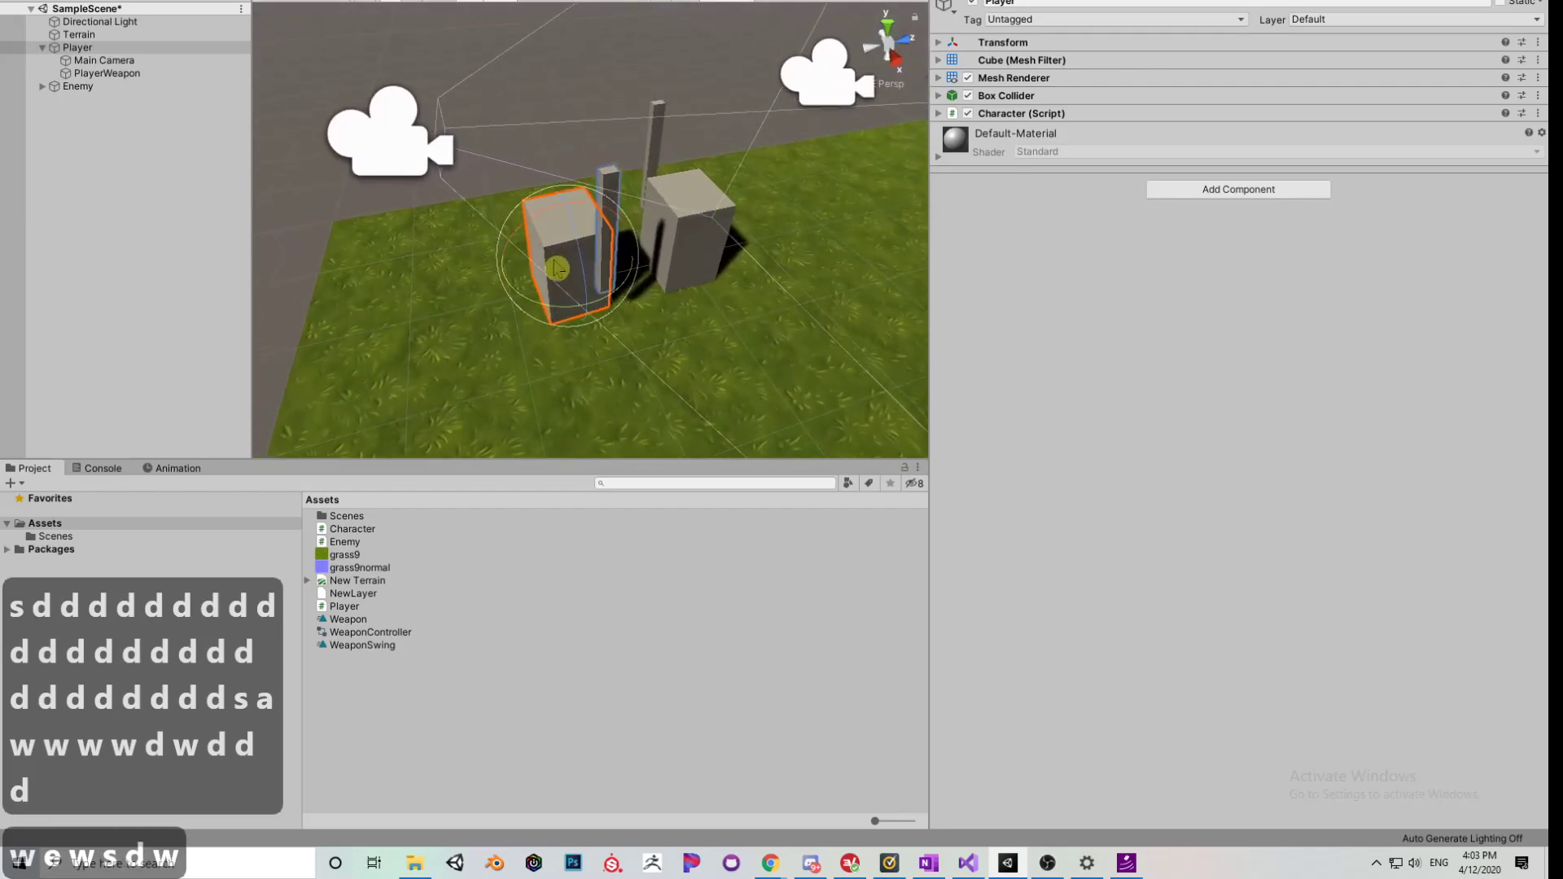
pyautogui.moveTo(550, 312)
pyautogui.mouseDown()
pyautogui.moveTo(522, 318)
pyautogui.moveTo(580, 303)
pyautogui.mouseUp()
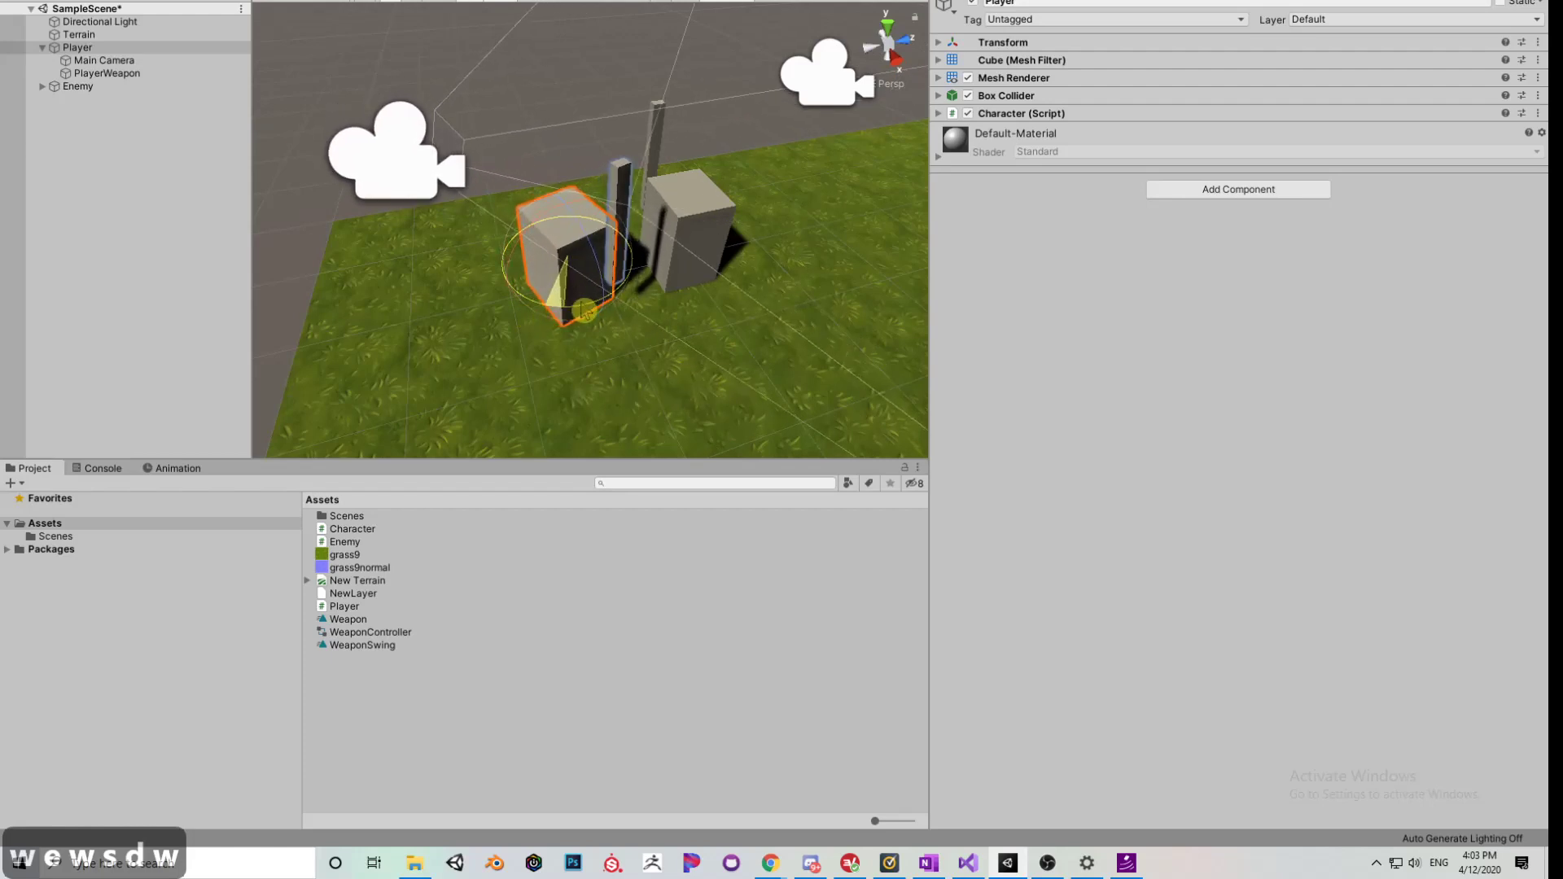
pyautogui.moveTo(579, 273); pyautogui.dragTo(582, 295, button='middle')
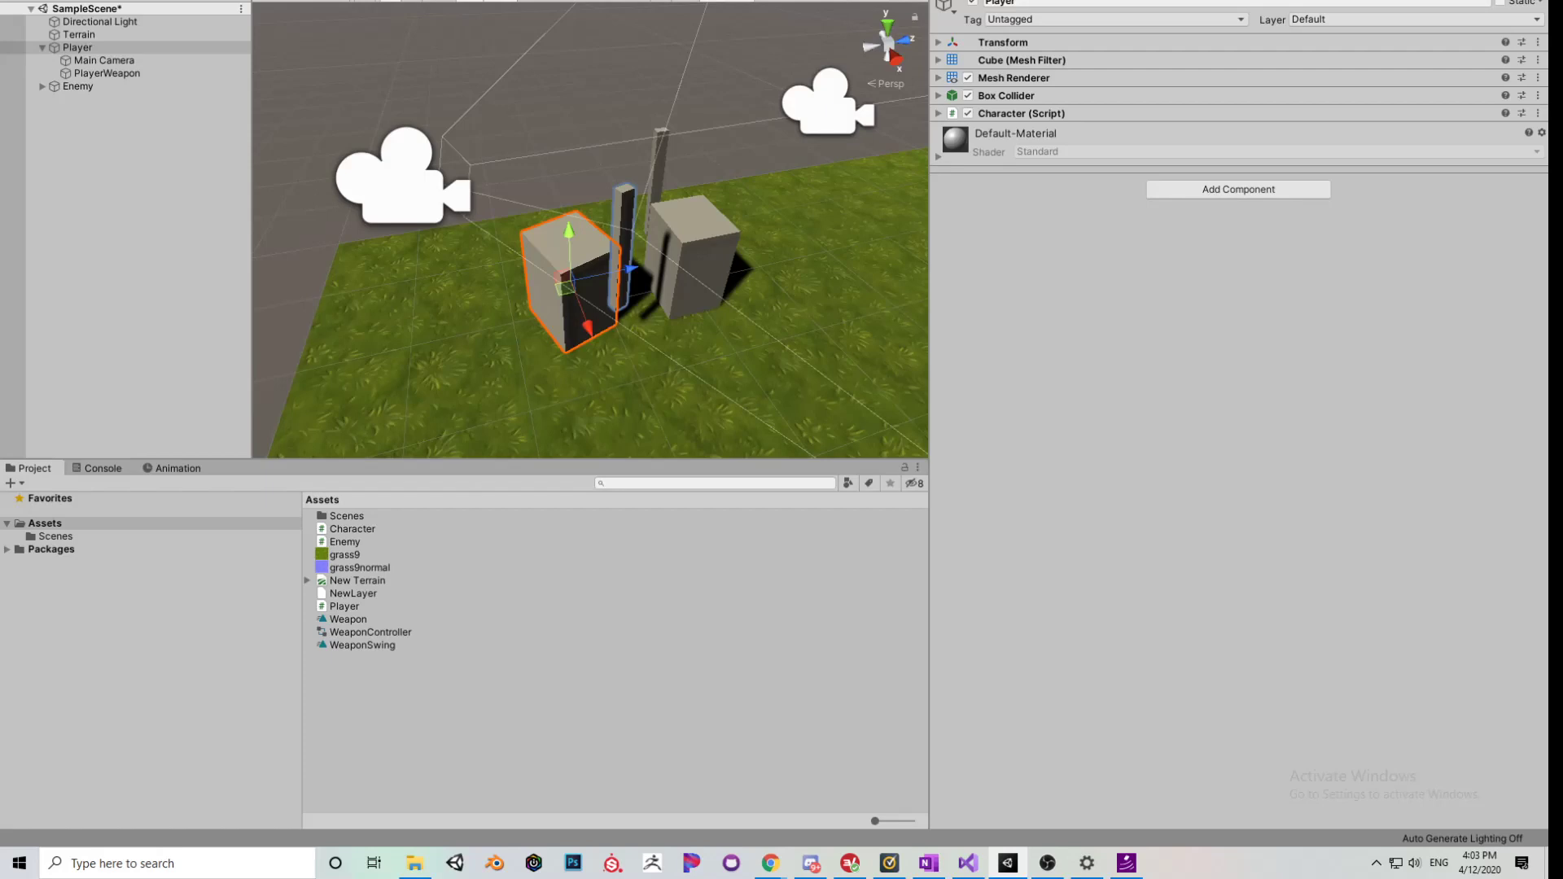
# - Move the Player block with the Move tool, first along its vertical axis and then freely over the terrain away from the Enemy
pyautogui.moveTo(567, 245); pyautogui.dragTo(572, 236)
pyautogui.moveTo(604, 317)
pyautogui.mouseDown(button='right')
pyautogui.moveTo(600, 304)
pyautogui.moveTo(600, 332)
pyautogui.moveTo(771, 322)
pyautogui.moveTo(596, 293)
pyautogui.mouseUp(button='right')
pyautogui.press('a')
pyautogui.press('w')
pyautogui.press('d')
pyautogui.press('w')
pyautogui.press('w')
pyautogui.moveTo(572, 250)
pyautogui.mouseDown()
pyautogui.moveTo(602, 277)
pyautogui.moveTo(583, 270)
pyautogui.mouseUp()
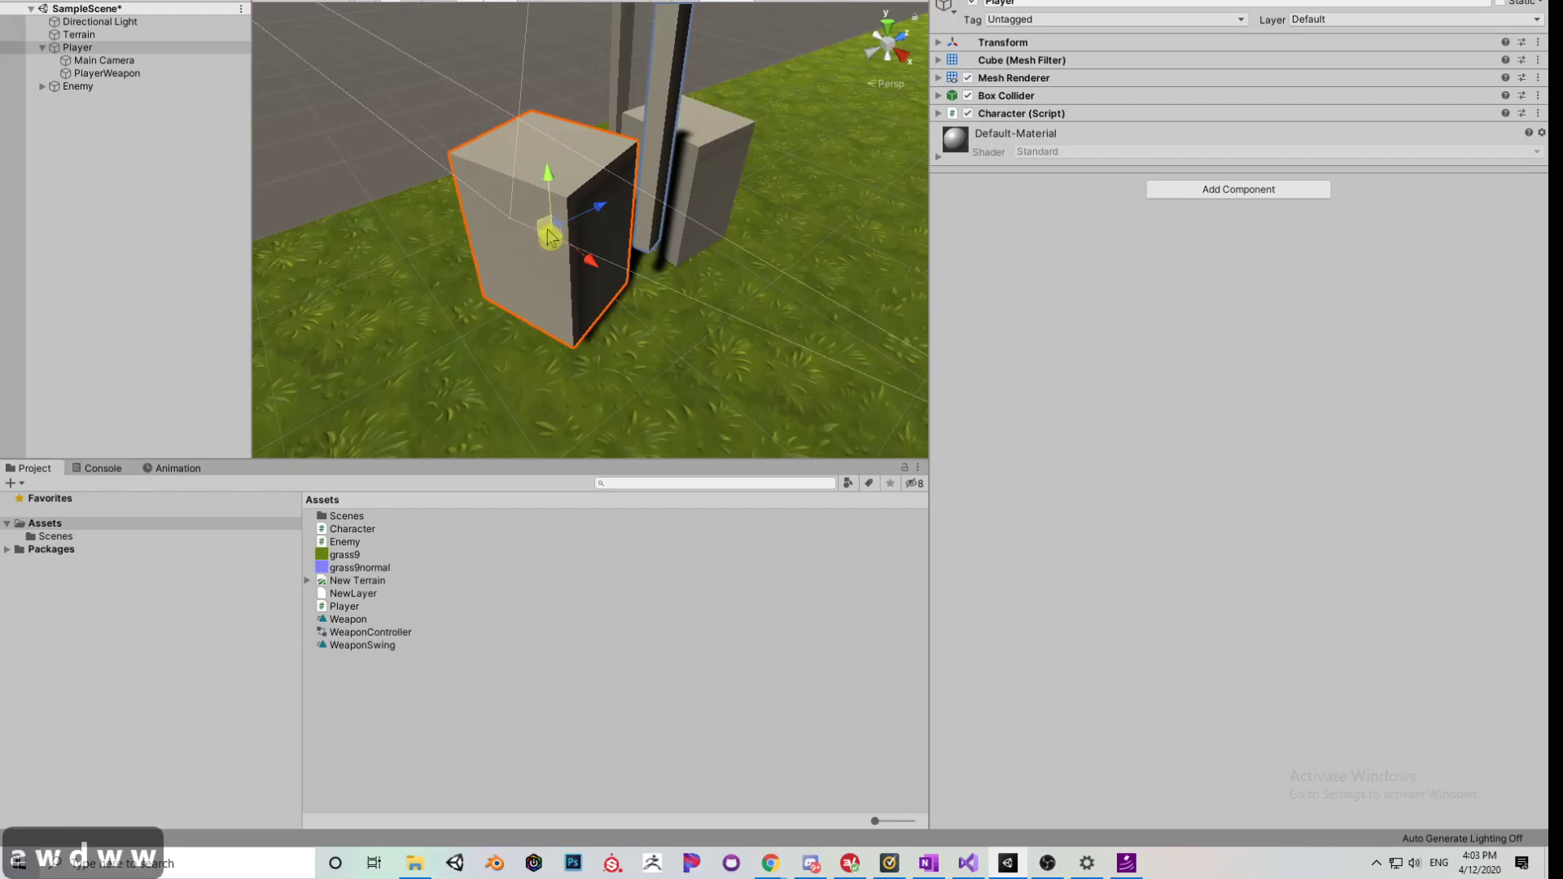
pyautogui.scroll(-5, 558, 241)
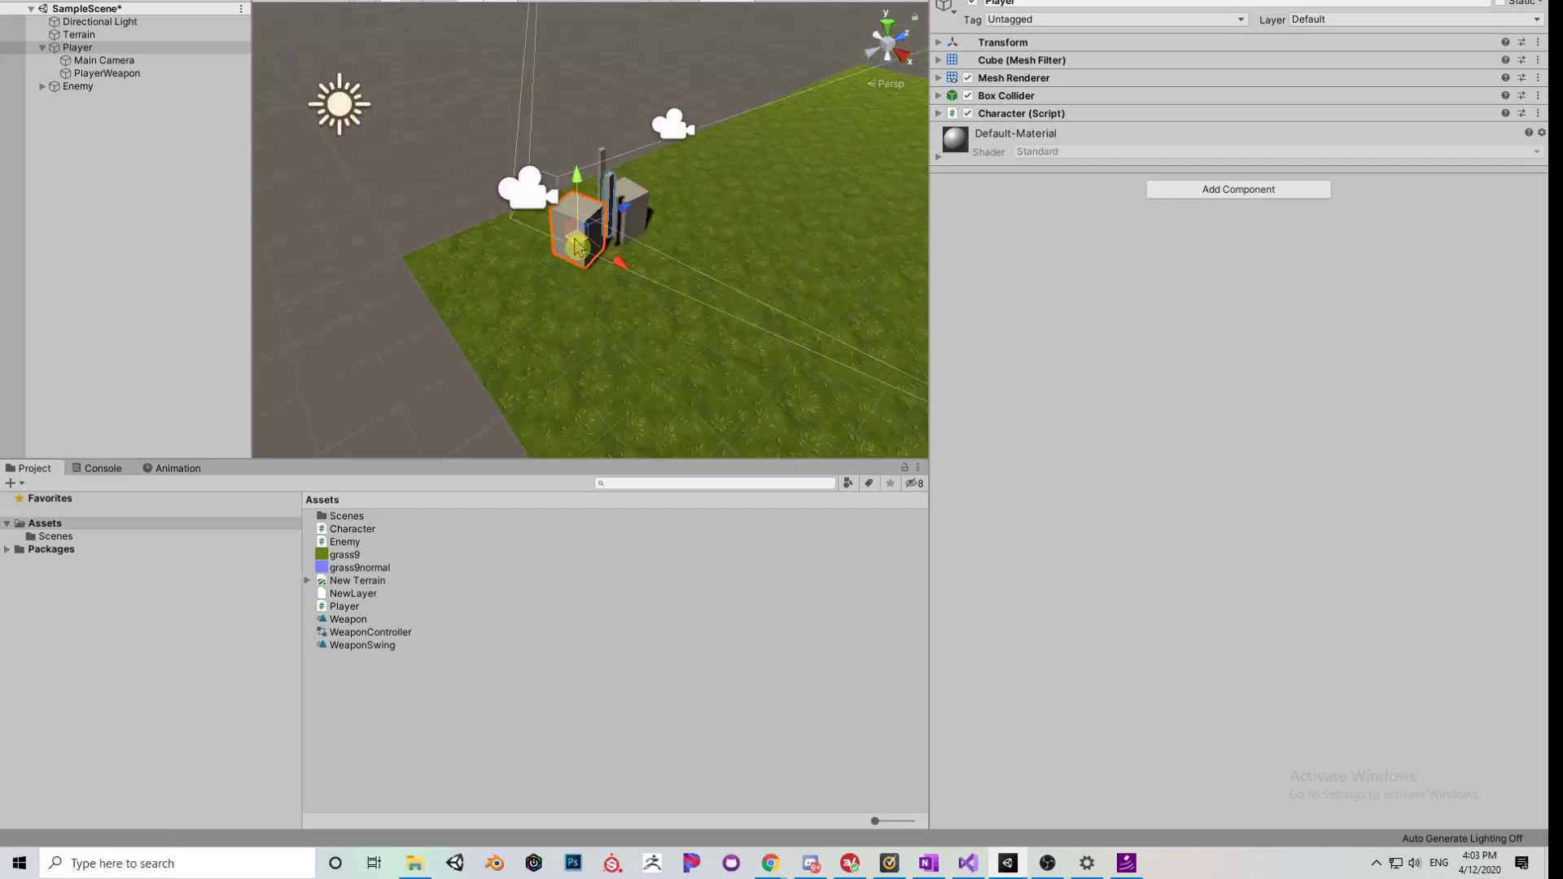
pyautogui.moveTo(575, 246); pyautogui.dragTo(663, 205)
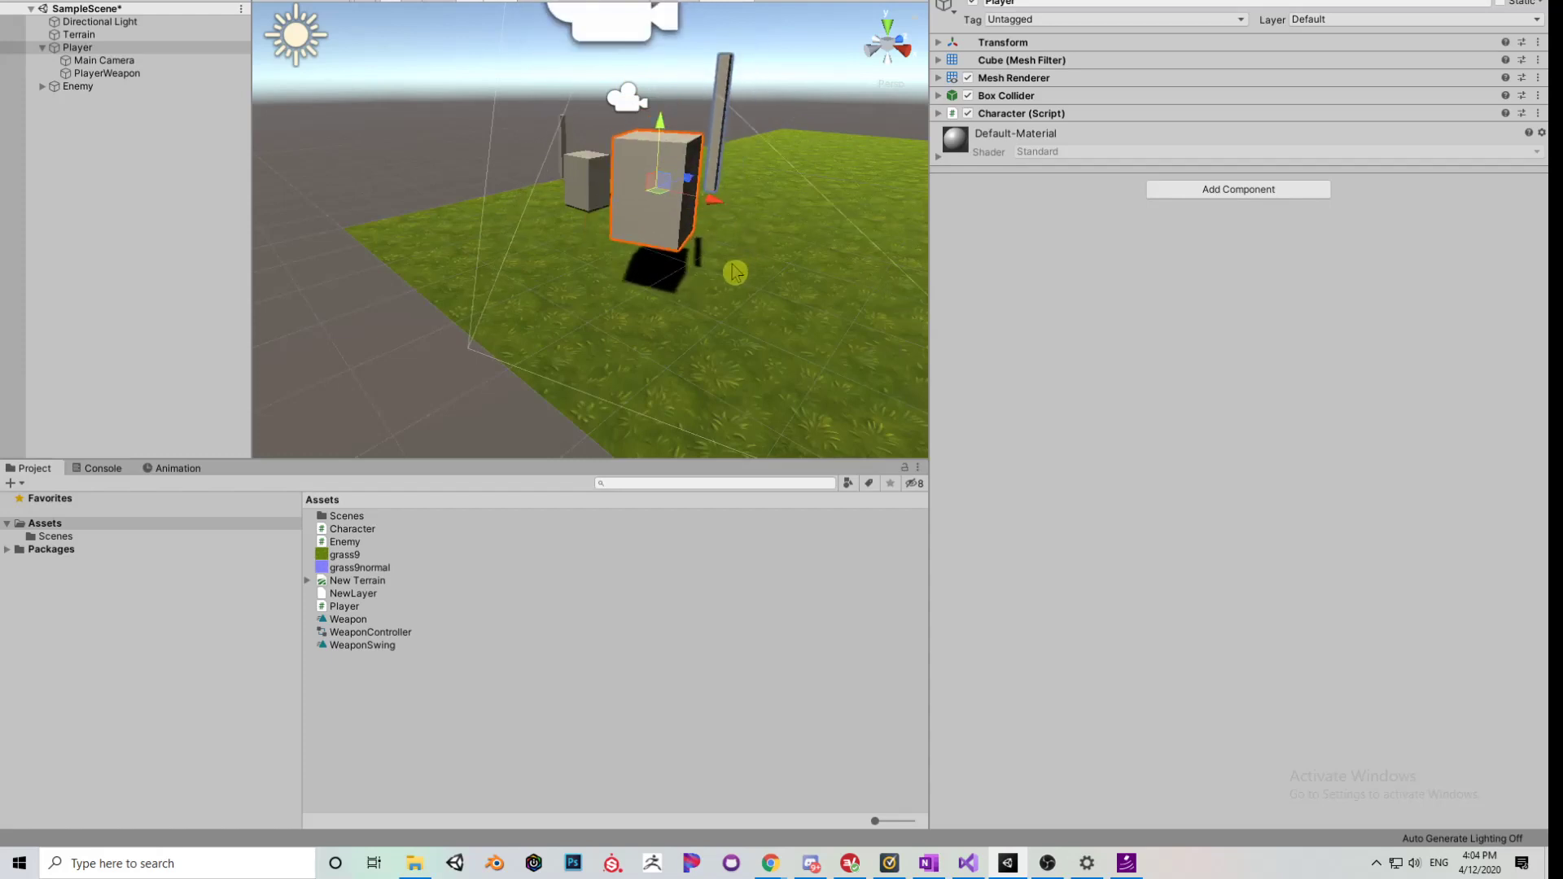
# - Undo the recent moves of the Player block
pyautogui.hotkey('ctrl', 'z')
pyautogui.hotkey('ctrl', 'z')
pyautogui.hotkey('ctrl', 'z')
pyautogui.hotkey('ctrl', 'z')
pyautogui.hotkey('ctrl', 'z')
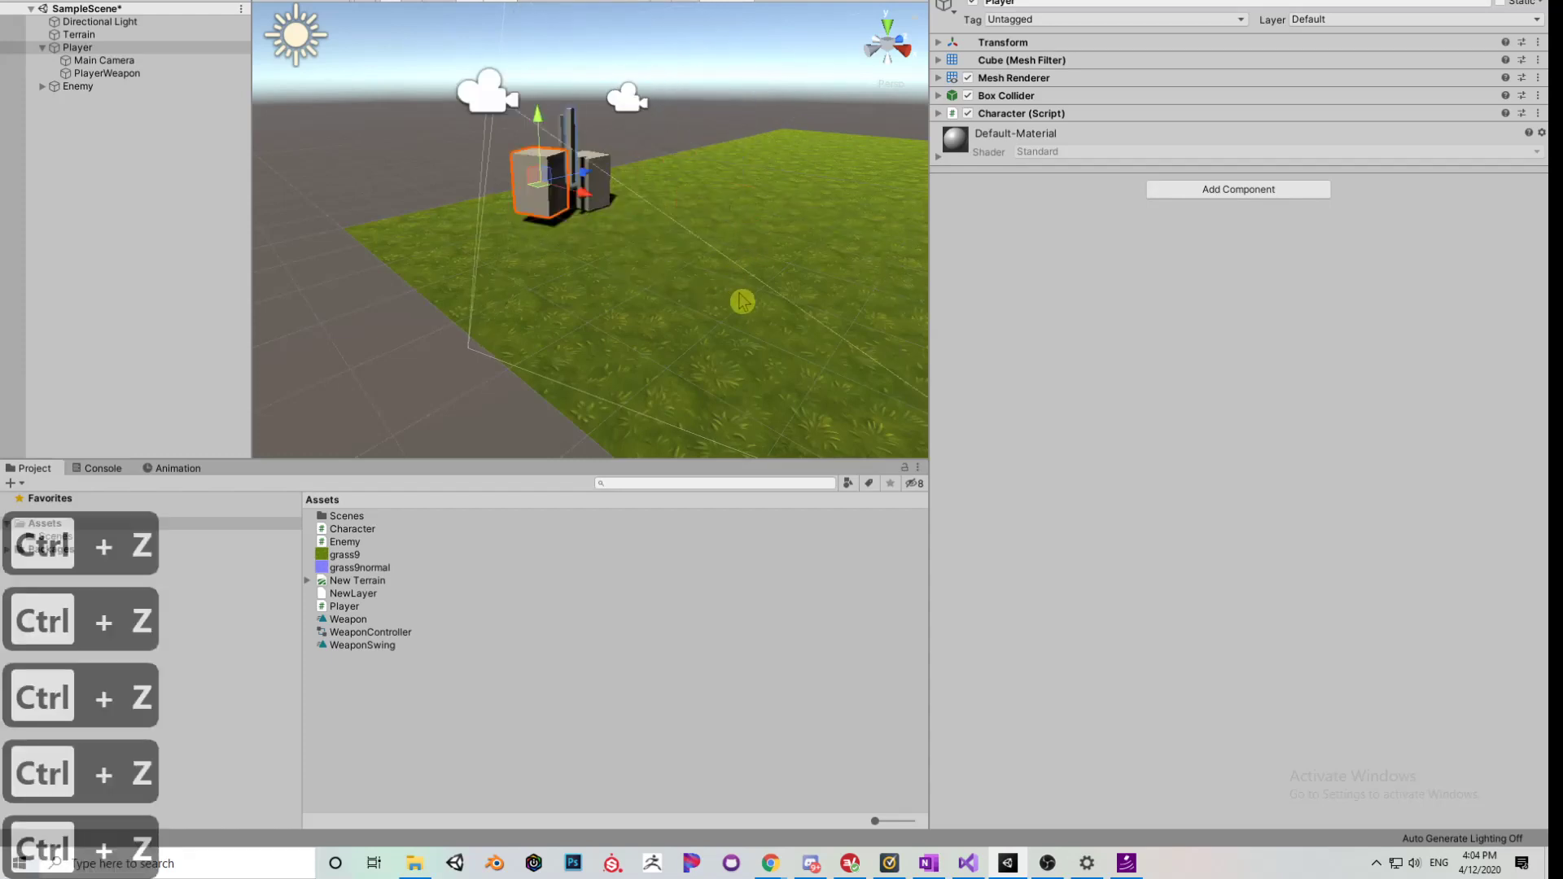
pyautogui.hotkey('ctrl', 'z')
# - Fly around the terrain to examine the Player and Enemy blocks up close from above
pyautogui.moveTo(757, 291); pyautogui.dragTo(611, 290, button='right')
pyautogui.press('d')
pyautogui.press('w')
pyautogui.press('e')
pyautogui.press('w')
pyautogui.press('s')
pyautogui.press('q')
pyautogui.press('a')
pyautogui.press('e')
pyautogui.press('w')
pyautogui.press('d')
pyautogui.press('w')
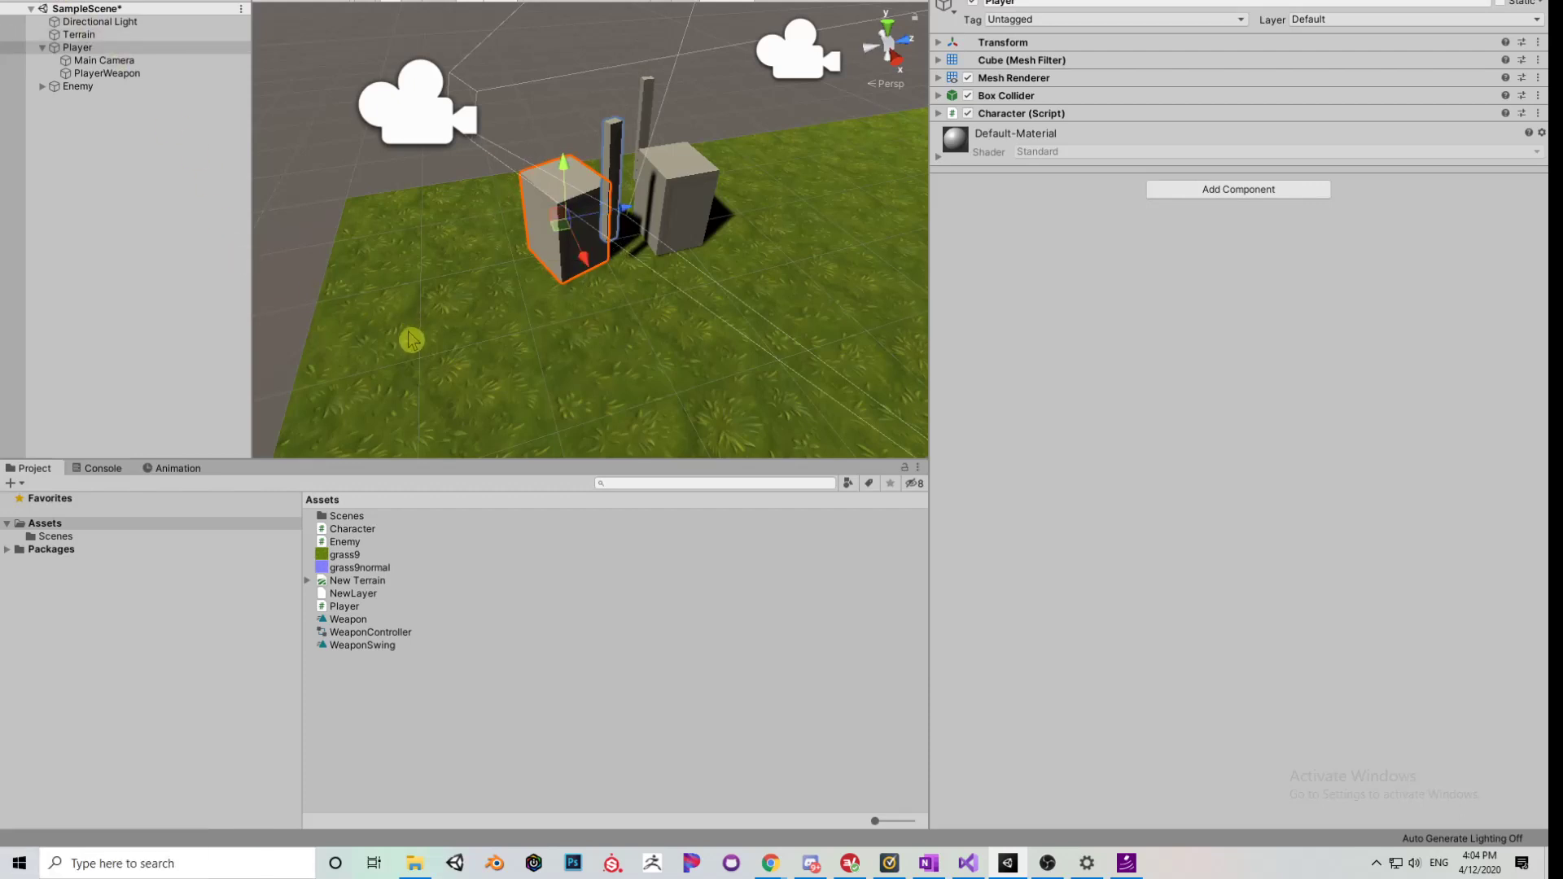
# - Cycle through the Hand, Move, Rotate, Scale, Rect and Transform tools on the Player block, ending on the Rect tool
pyautogui.press('q')
pyautogui.press('w')
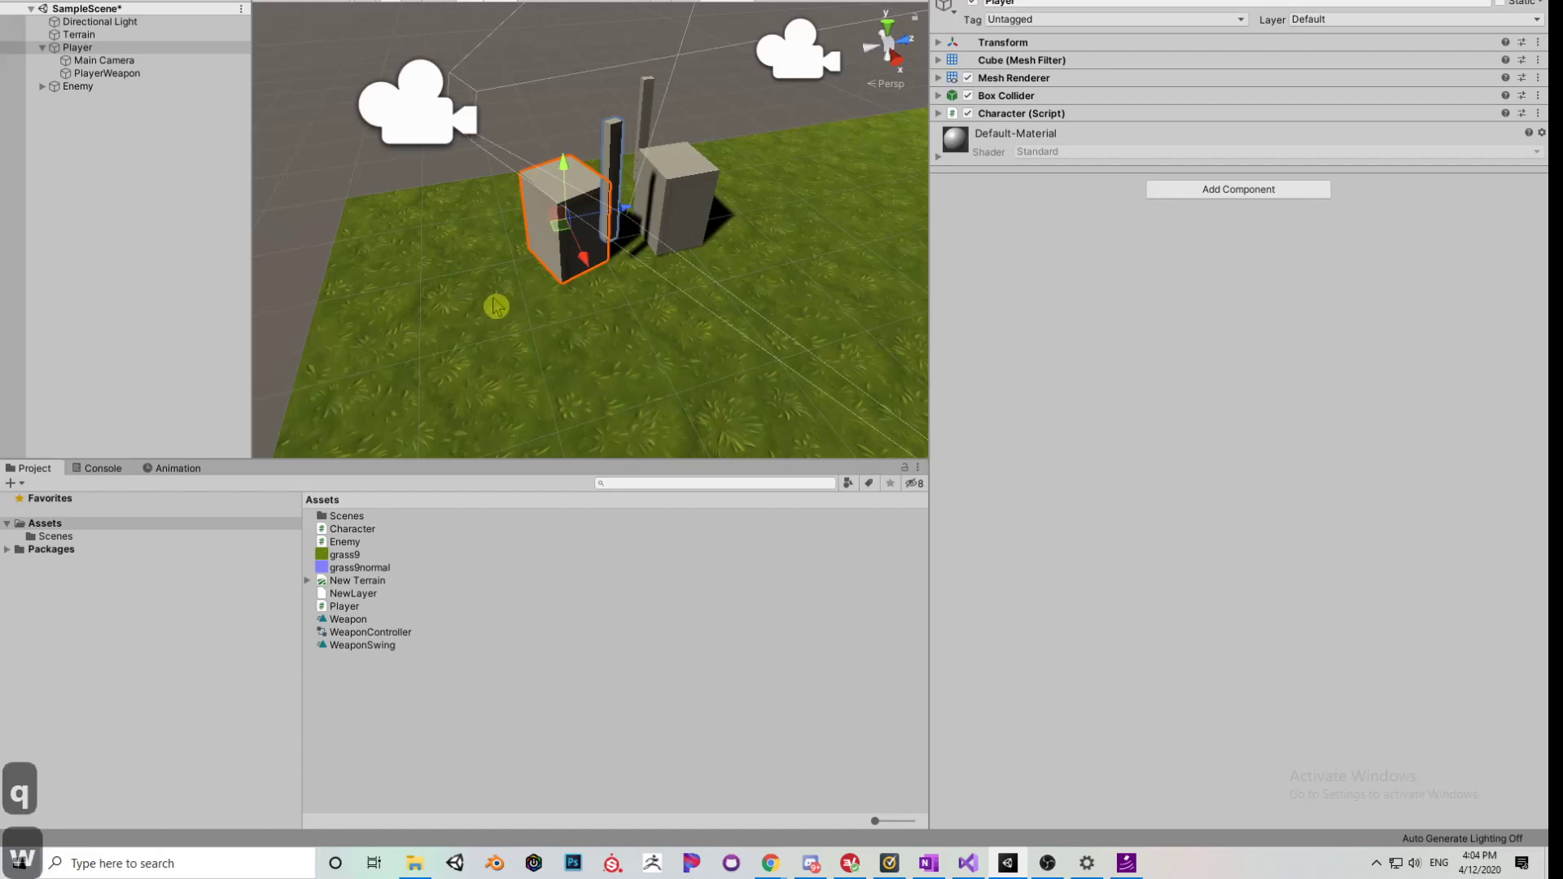
pyautogui.press('e')
pyautogui.press('r')
pyautogui.press('t')
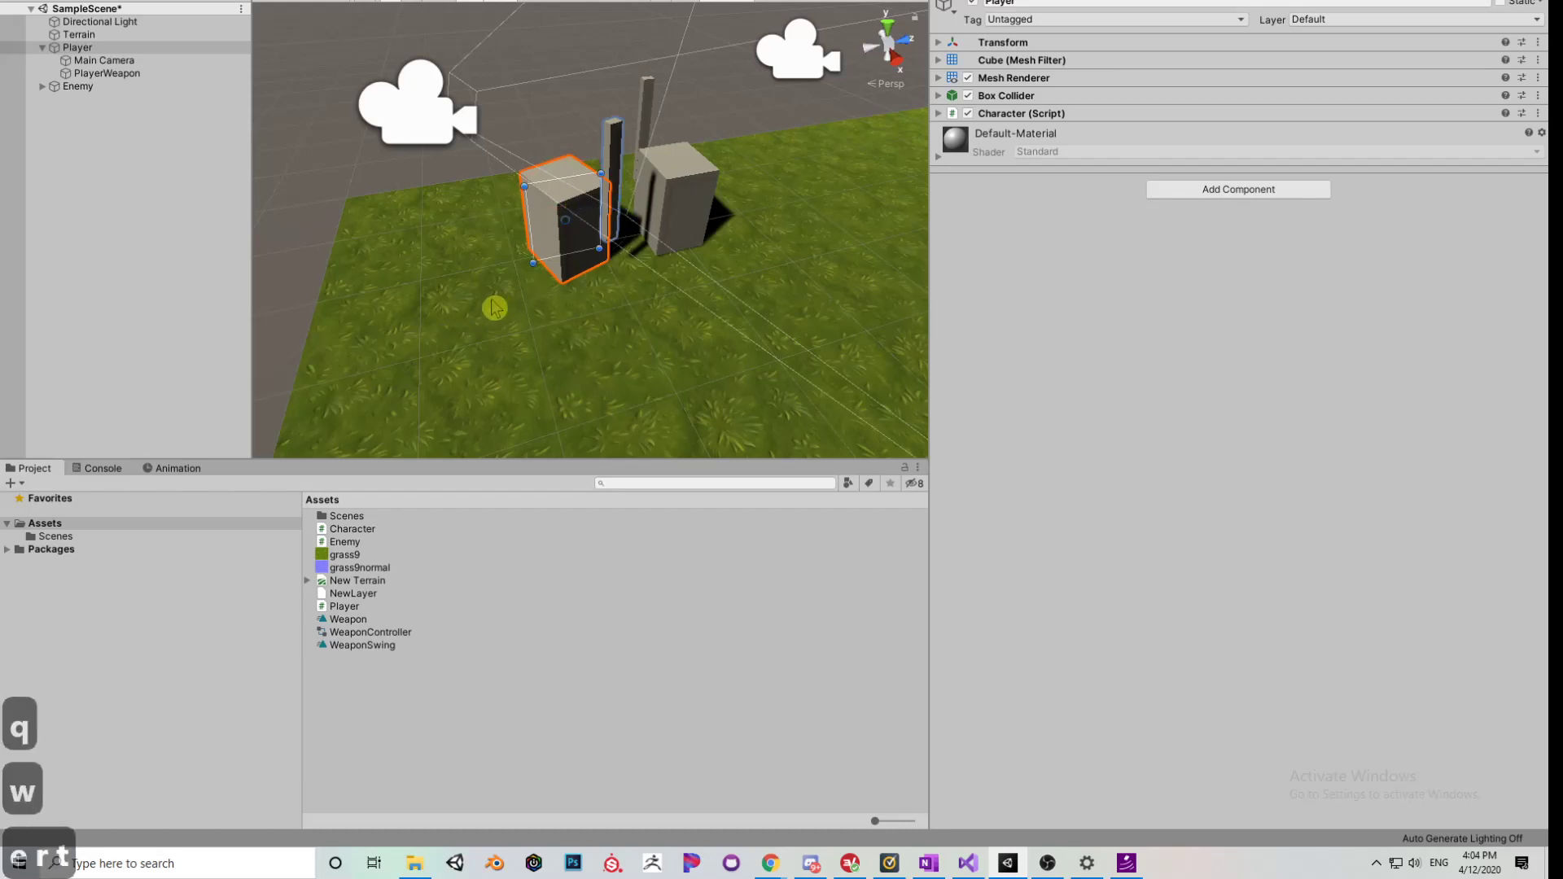
pyautogui.press('y')
pyautogui.press('t')
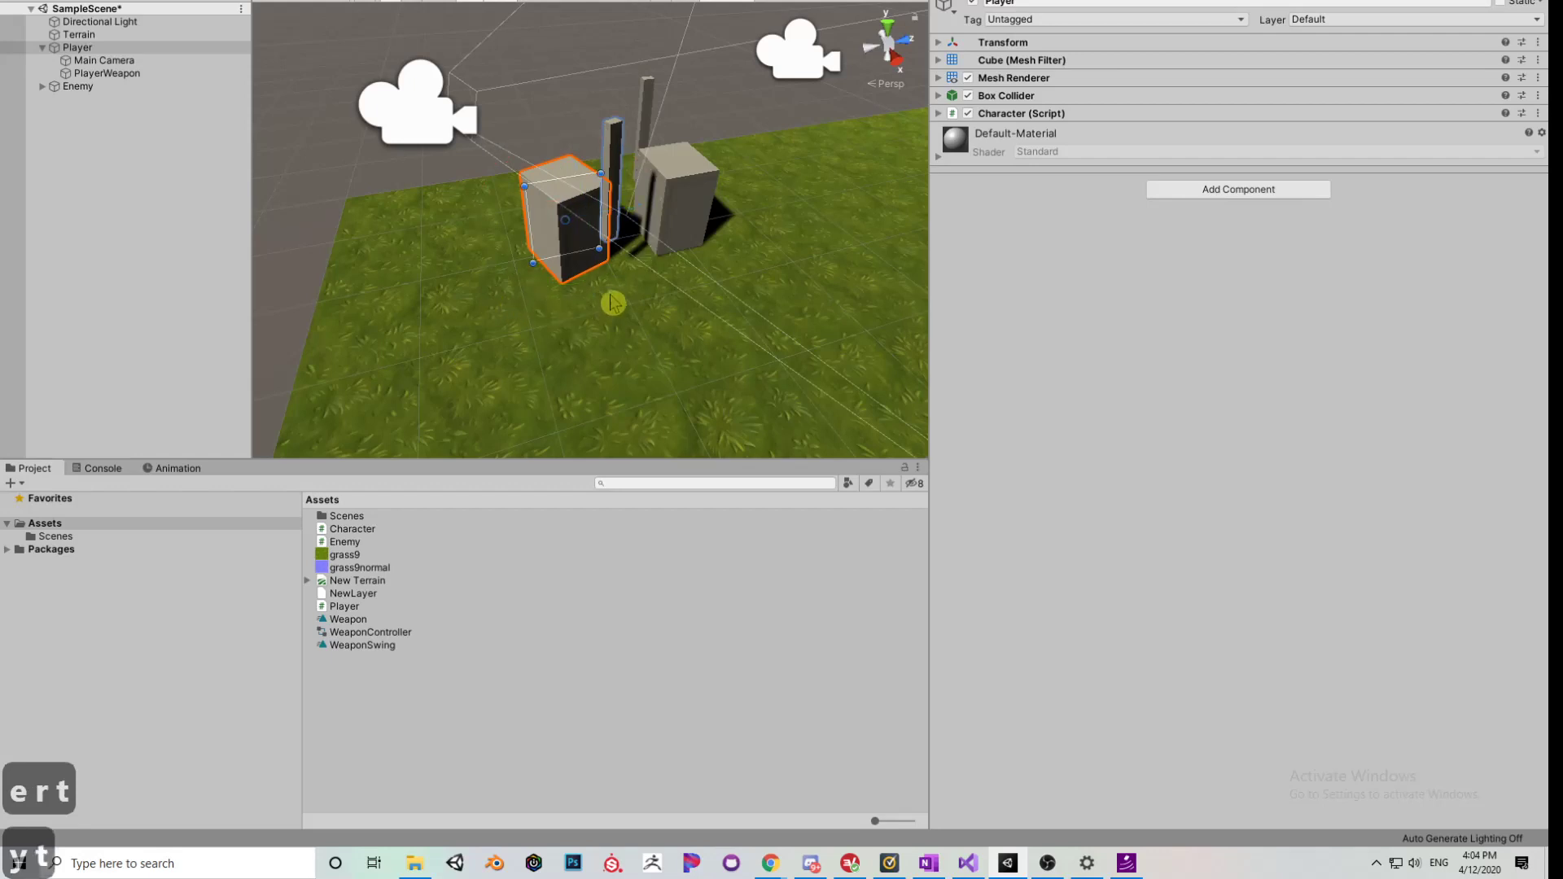
# - Turn the Player block further about its vertical axis with the Rotate tool
pyautogui.press('w')
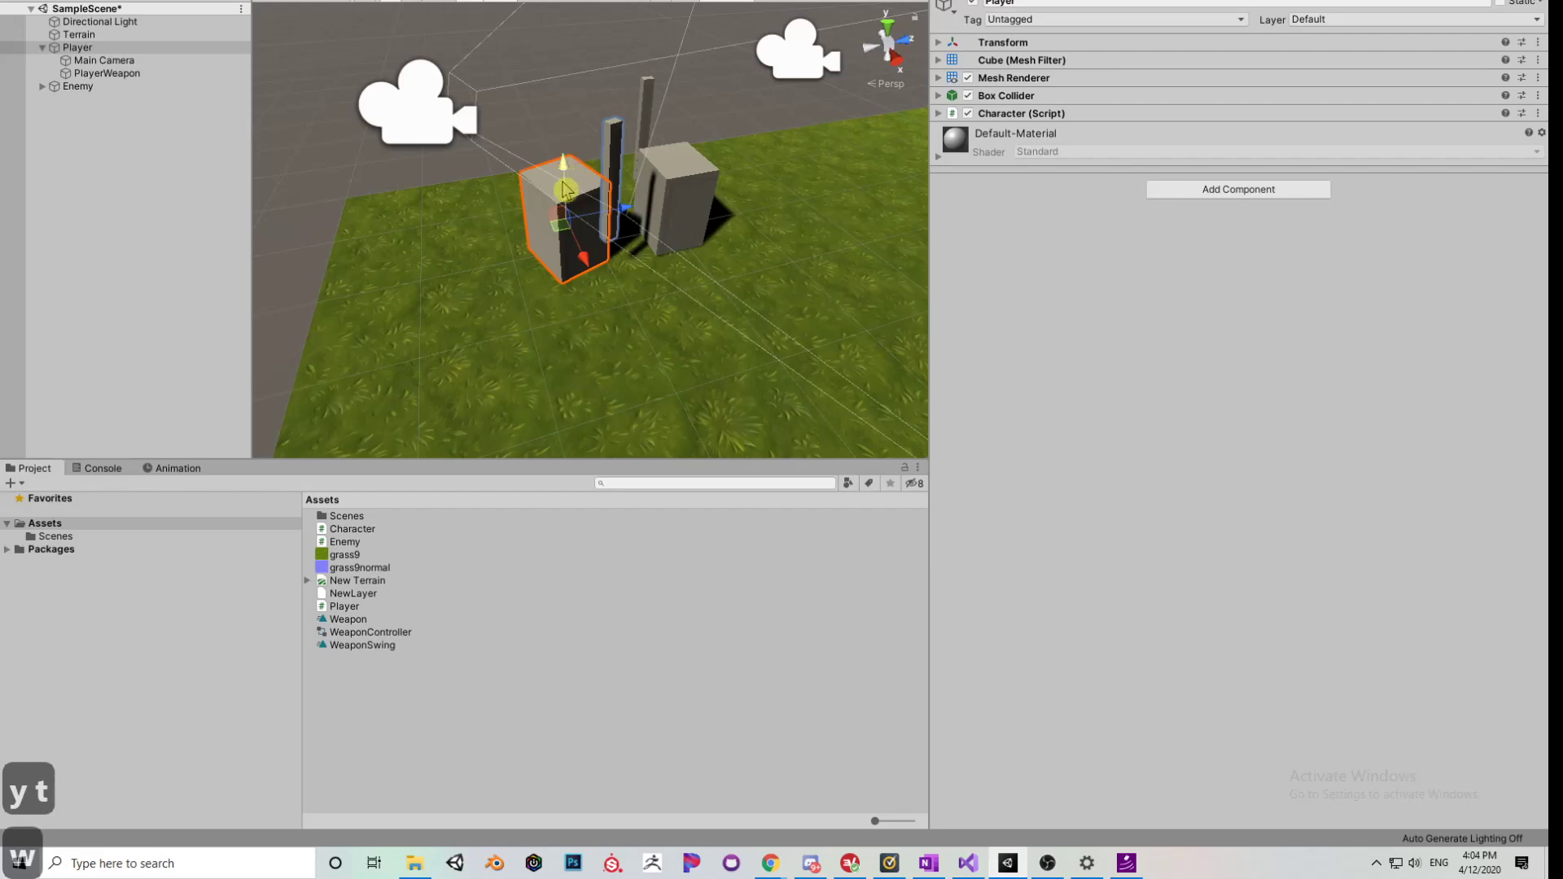
pyautogui.press('e')
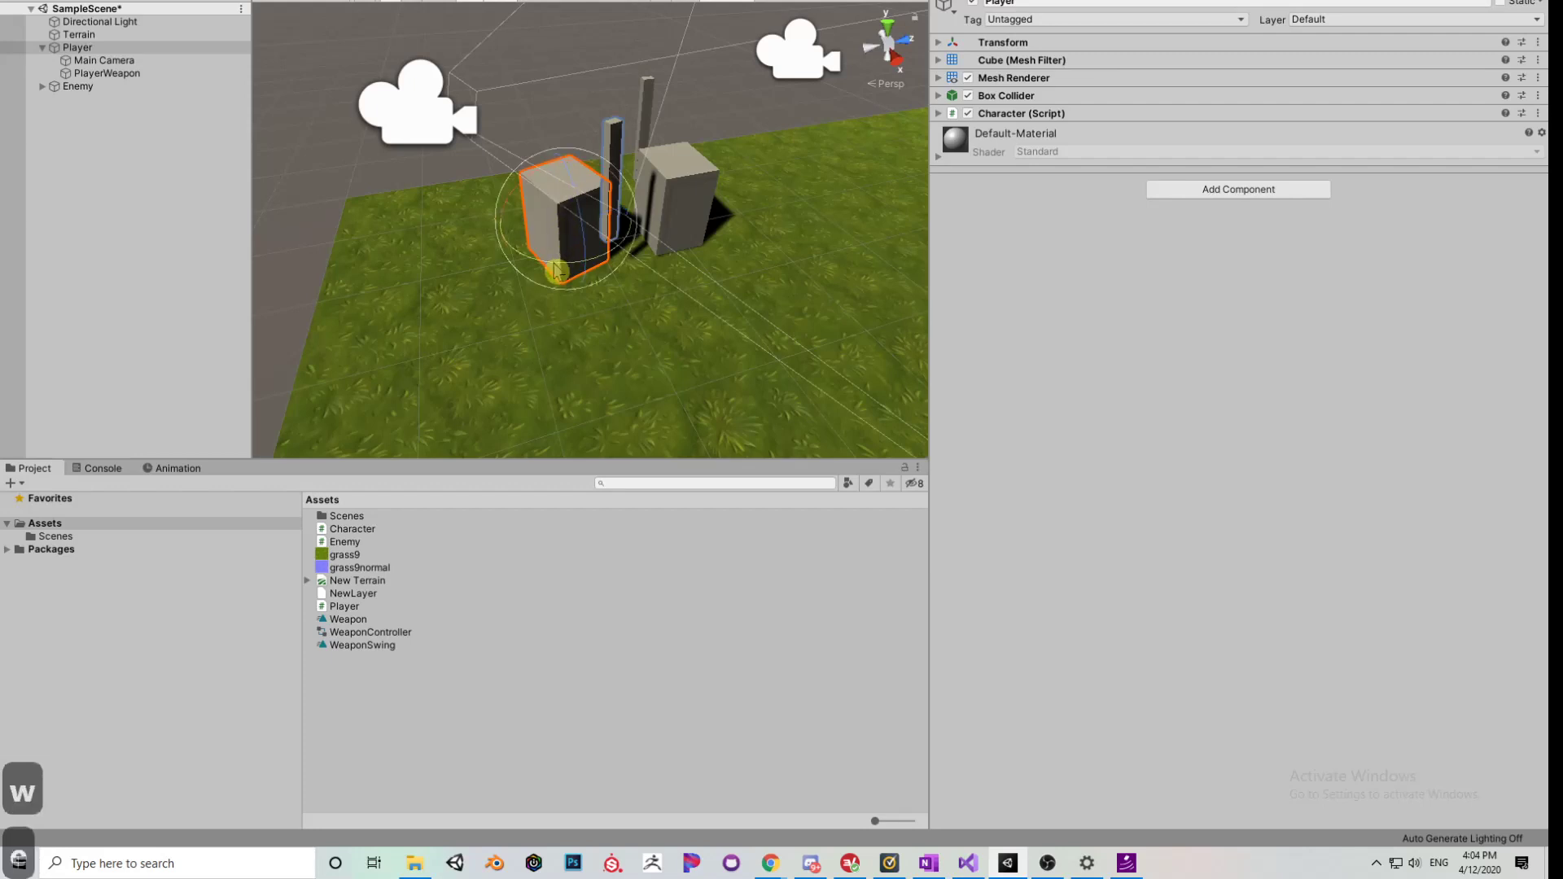
pyautogui.moveTo(556, 271)
pyautogui.mouseDown()
pyautogui.moveTo(600, 268)
pyautogui.moveTo(580, 261)
pyautogui.mouseUp()
# - Scale the Player block along its individual axes with the Scale tool, making it slightly taller
pyautogui.press('r')
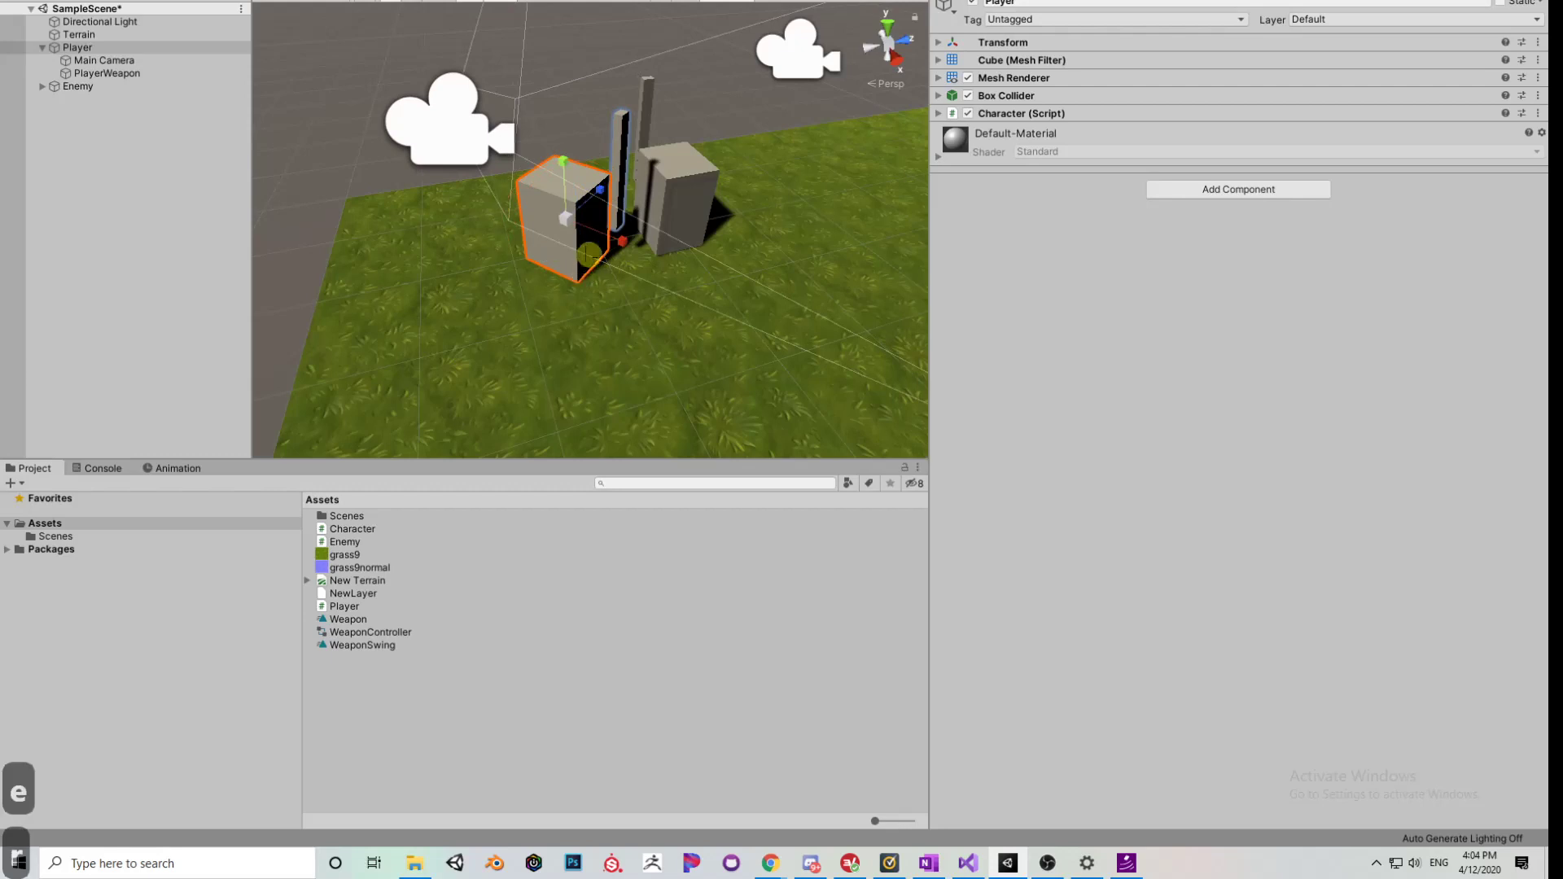
pyautogui.moveTo(568, 171); pyautogui.dragTo(596, 200)
pyautogui.press('q')
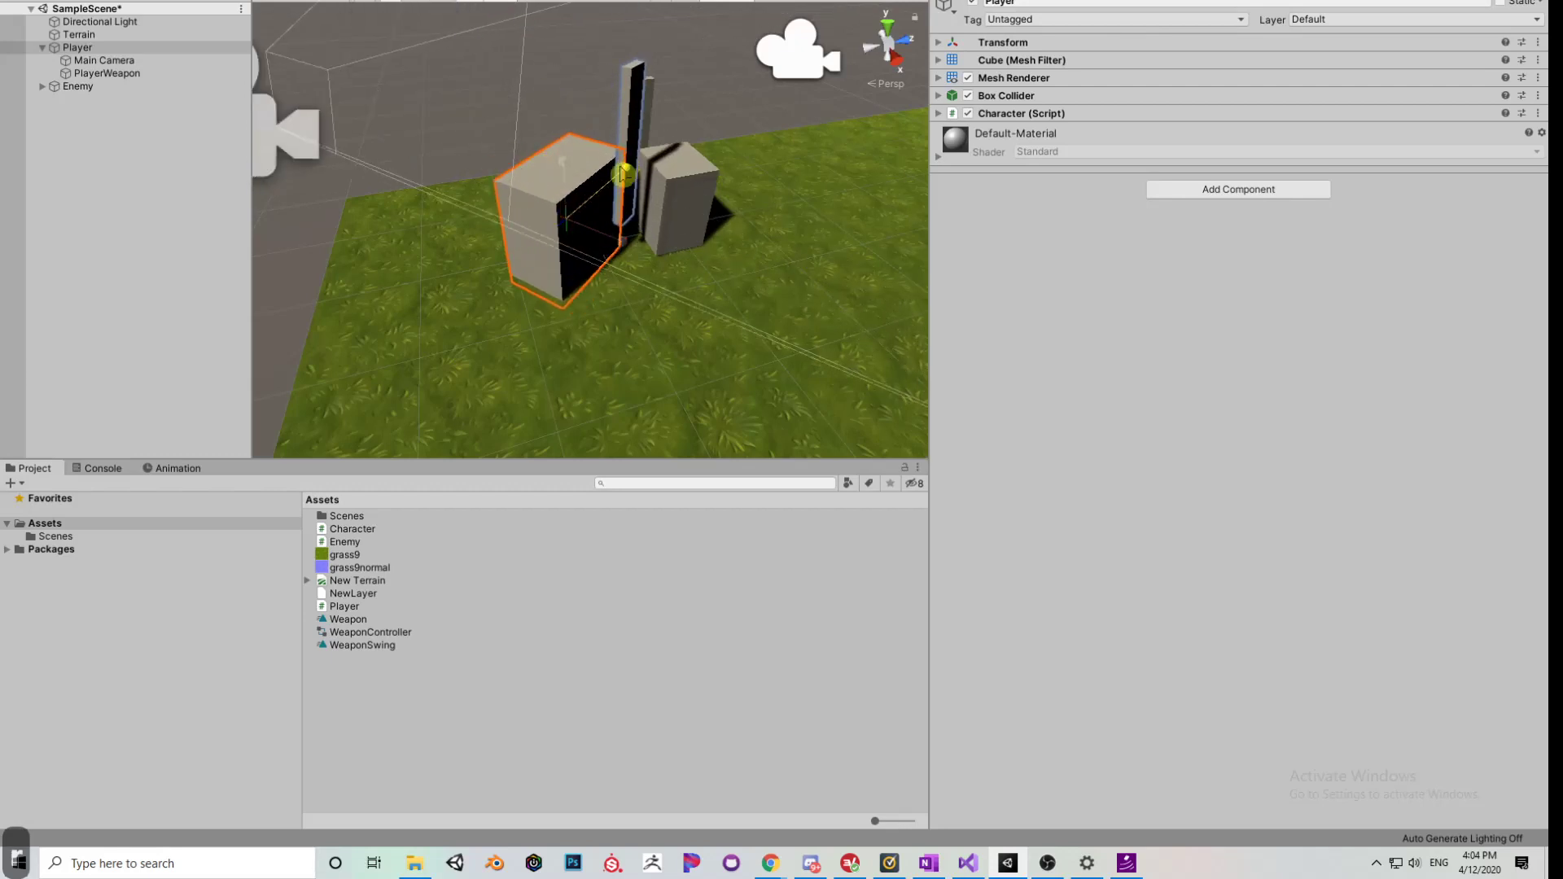
pyautogui.press('q')
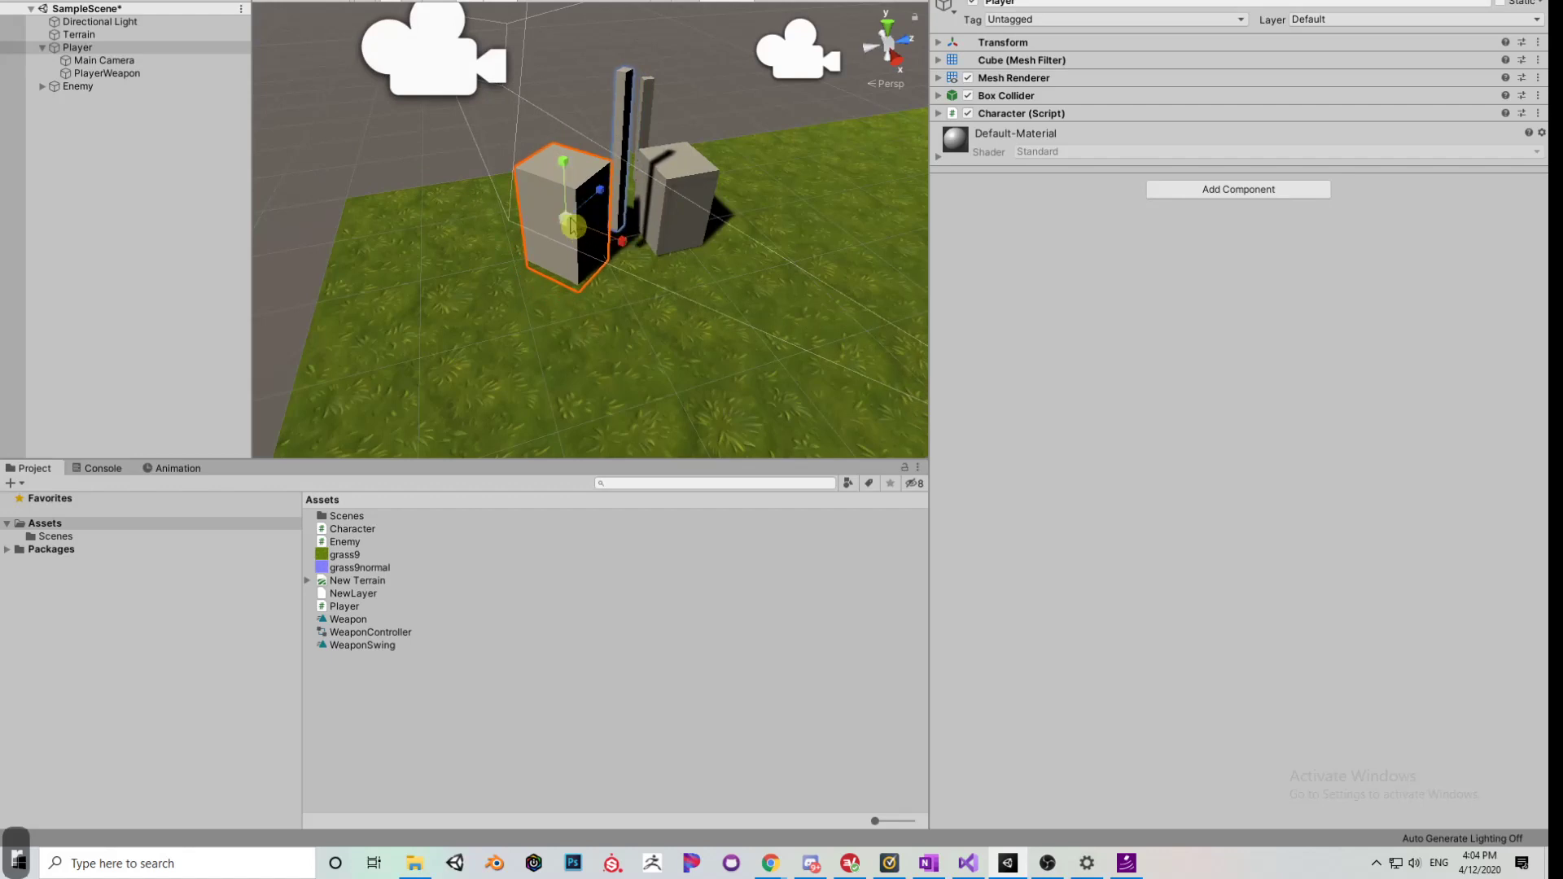
# - Try enlarging the Player block uniformly and resizing it with the Rect tool, undoing each change
pyautogui.moveTo(572, 226); pyautogui.dragTo(601, 253)
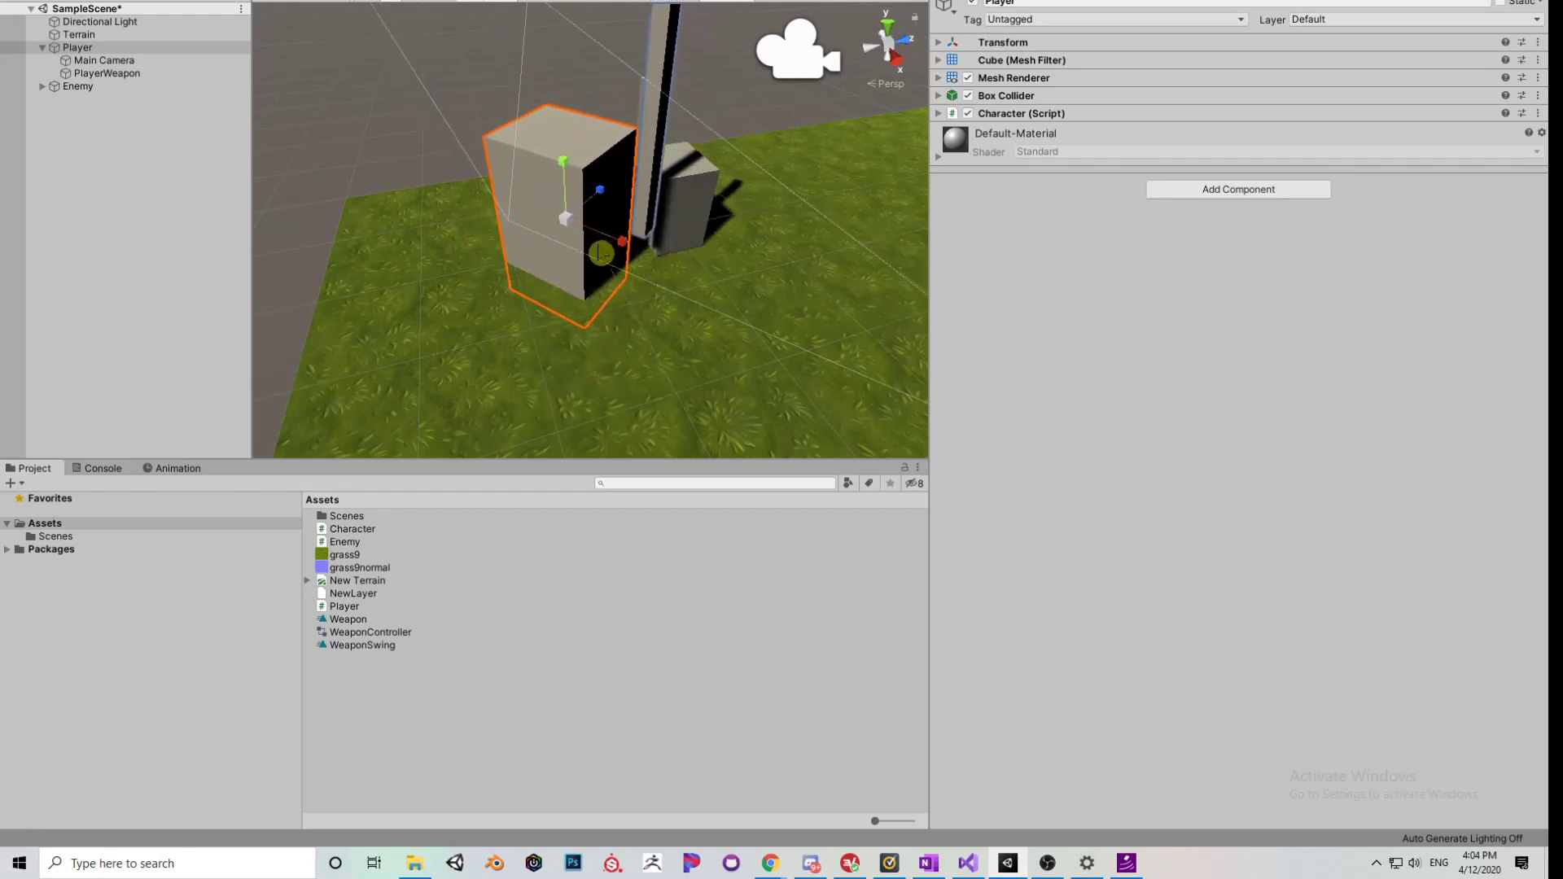
pyautogui.hotkey('ctrl', 'z')
pyautogui.press('t')
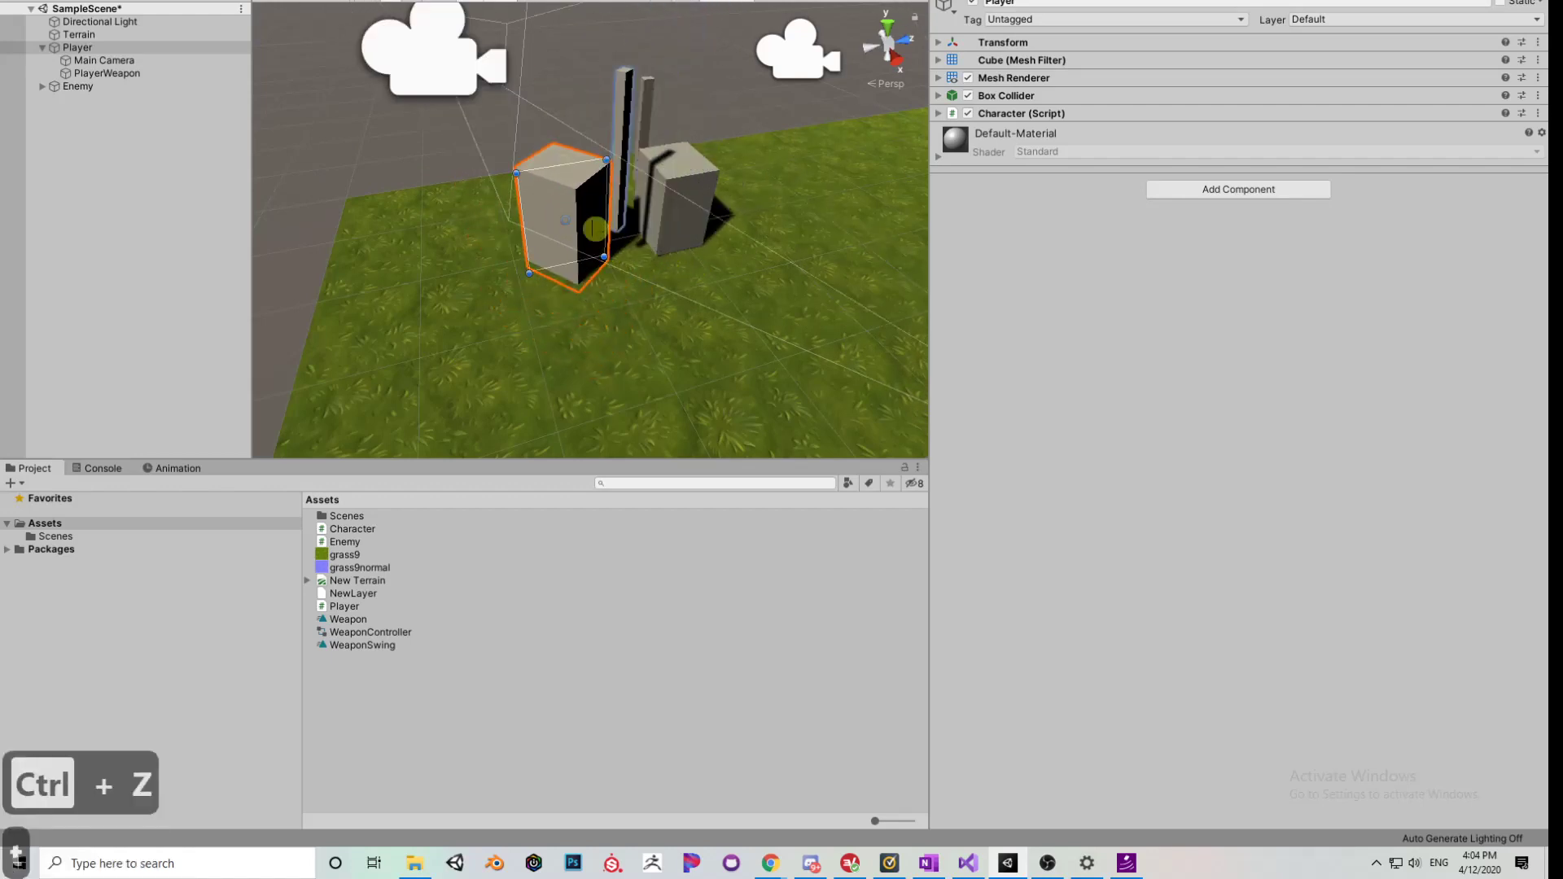
pyautogui.moveTo(610, 155); pyautogui.dragTo(568, 169)
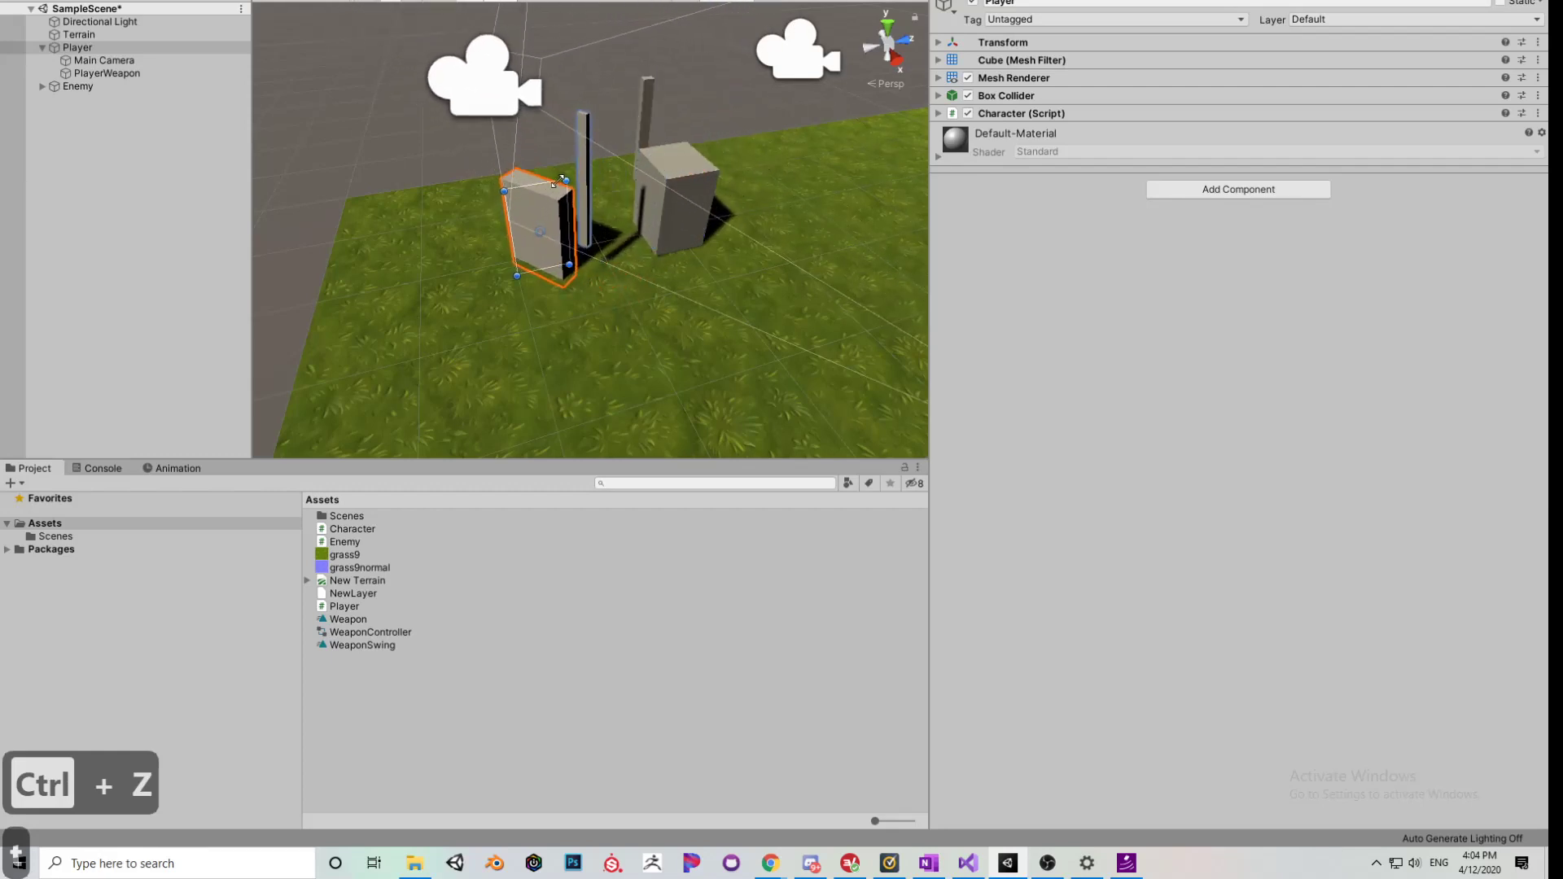
pyautogui.moveTo(690, 96); pyautogui.dragTo(647, 120)
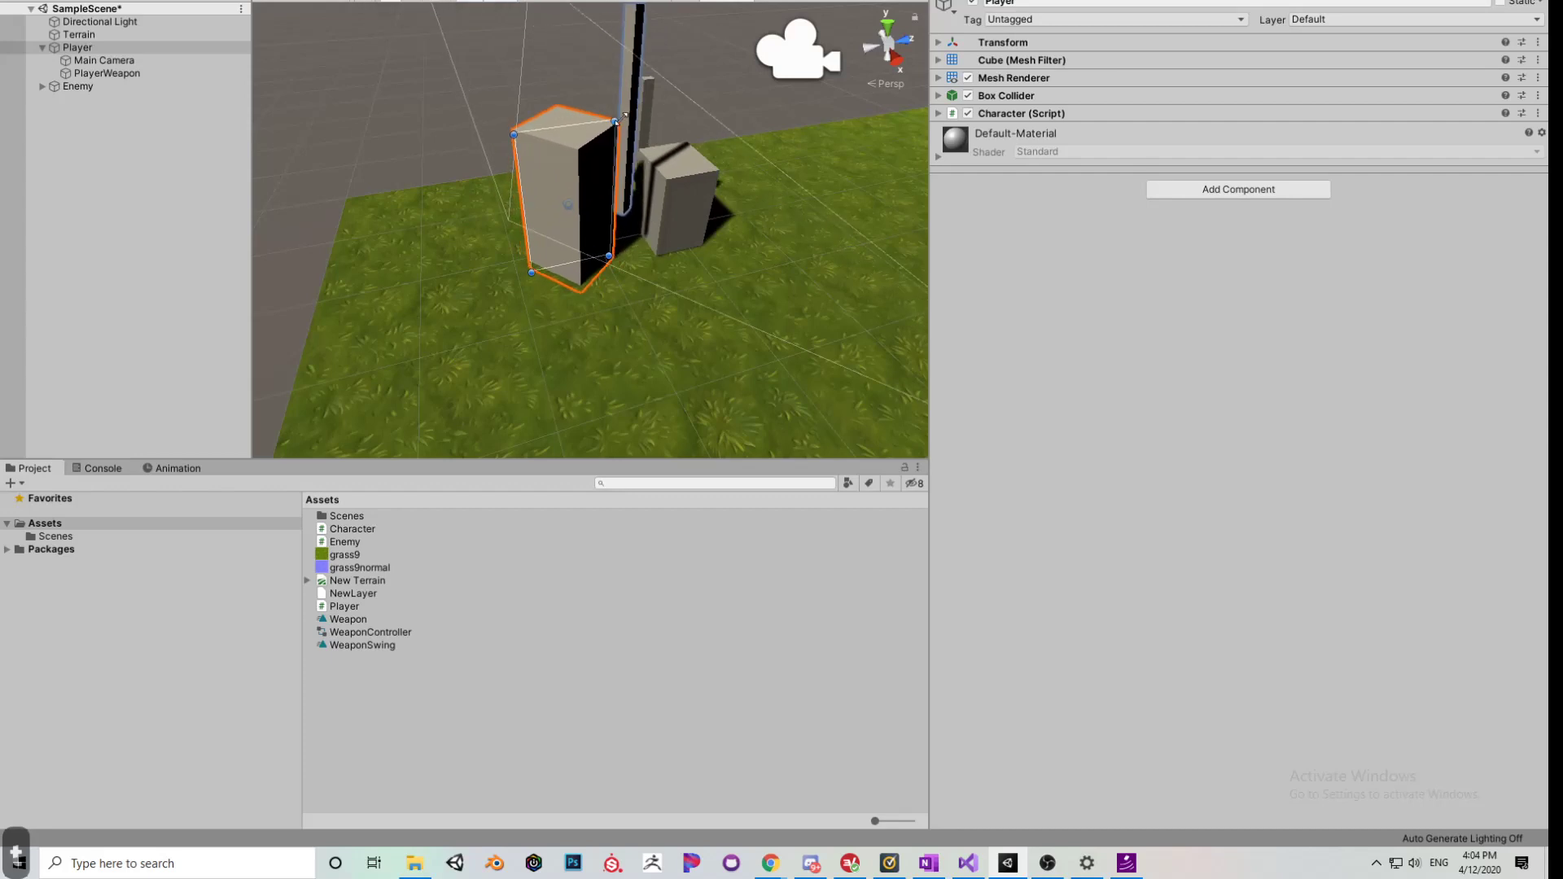
pyautogui.click(589, 225)
pyautogui.hotkey('ctrl', 'z')
# - Fly over the terrain to view the Player and Enemy blocks and their cameras from several distances and heights
pyautogui.moveTo(645, 252); pyautogui.dragTo(682, 225, button='right')
pyautogui.press('a')
pyautogui.press('s')
pyautogui.press('d')
pyautogui.press('s')
pyautogui.press('d')
pyautogui.press('s')
pyautogui.press('a')
pyautogui.press('w')
pyautogui.press('w')
pyautogui.press('w')
pyautogui.press('w')
pyautogui.press('w')
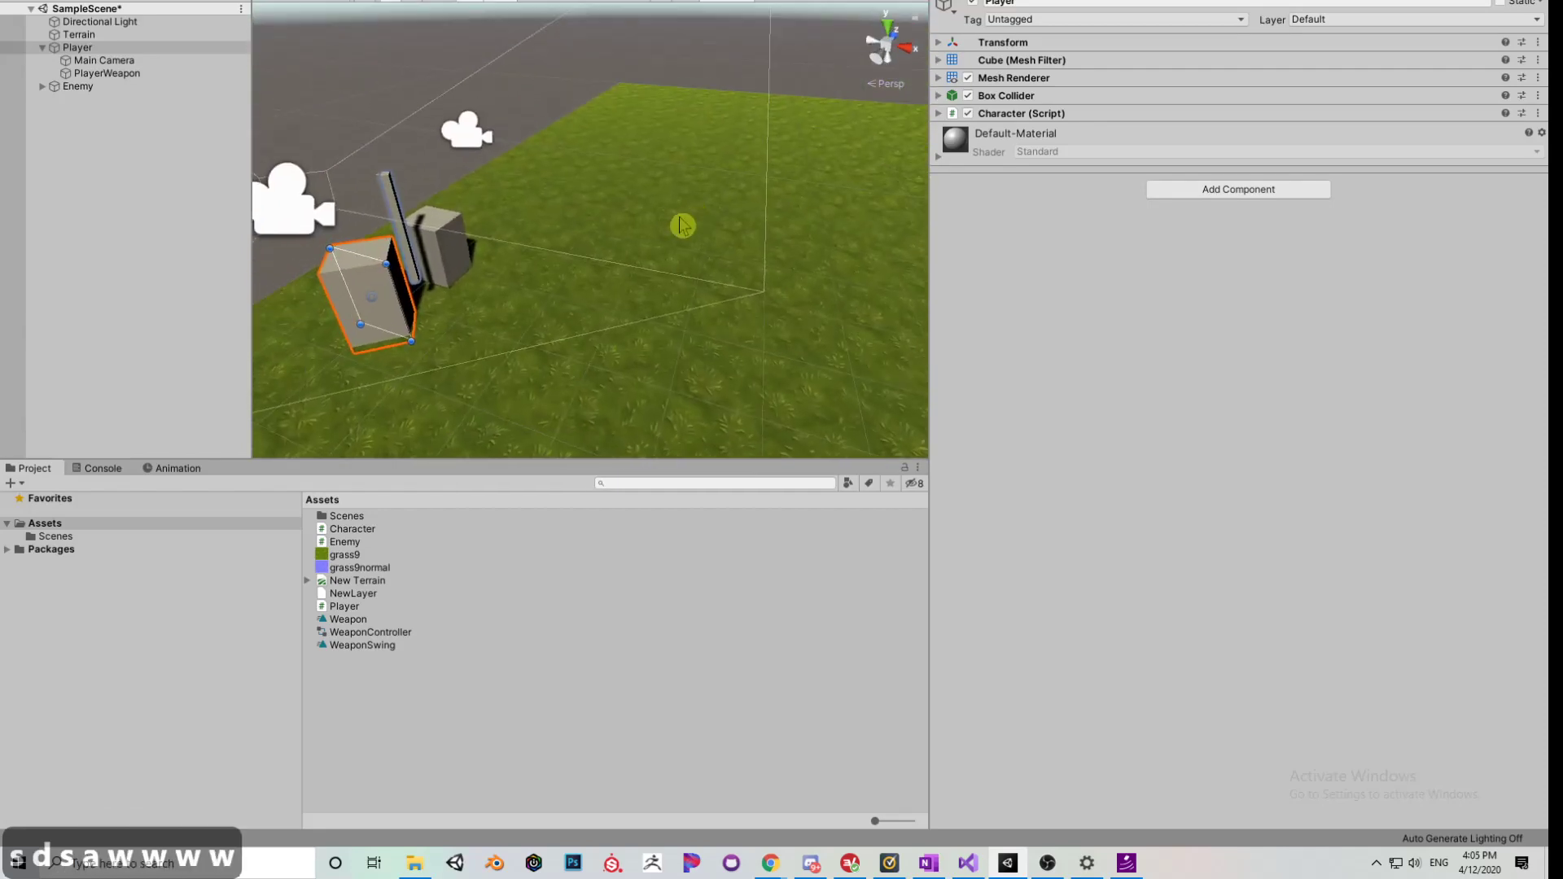
pyautogui.moveTo(589, 213)
pyautogui.mouseDown(button='right')
pyautogui.moveTo(579, 196)
pyautogui.moveTo(613, 192)
pyautogui.moveTo(569, 185)
pyautogui.moveTo(481, 256)
pyautogui.moveTo(683, 290)
pyautogui.moveTo(719, 252)
pyautogui.moveTo(662, 182)
pyautogui.moveTo(622, 167)
pyautogui.moveTo(598, 175)
pyautogui.moveTo(565, 232)
pyautogui.mouseUp(button='right')
pyautogui.press('d')
pyautogui.press('d')
pyautogui.press('s')
pyautogui.press('a')
pyautogui.press('w')
pyautogui.press('e')
pyautogui.press('w')
pyautogui.press('w')
pyautogui.press('w')
pyautogui.press('w')
pyautogui.press('w')
pyautogui.press('w')
pyautogui.press('w')
pyautogui.press('d')
pyautogui.press('s')
pyautogui.press('s')
pyautogui.press('s')
pyautogui.press('d')
pyautogui.press('w')
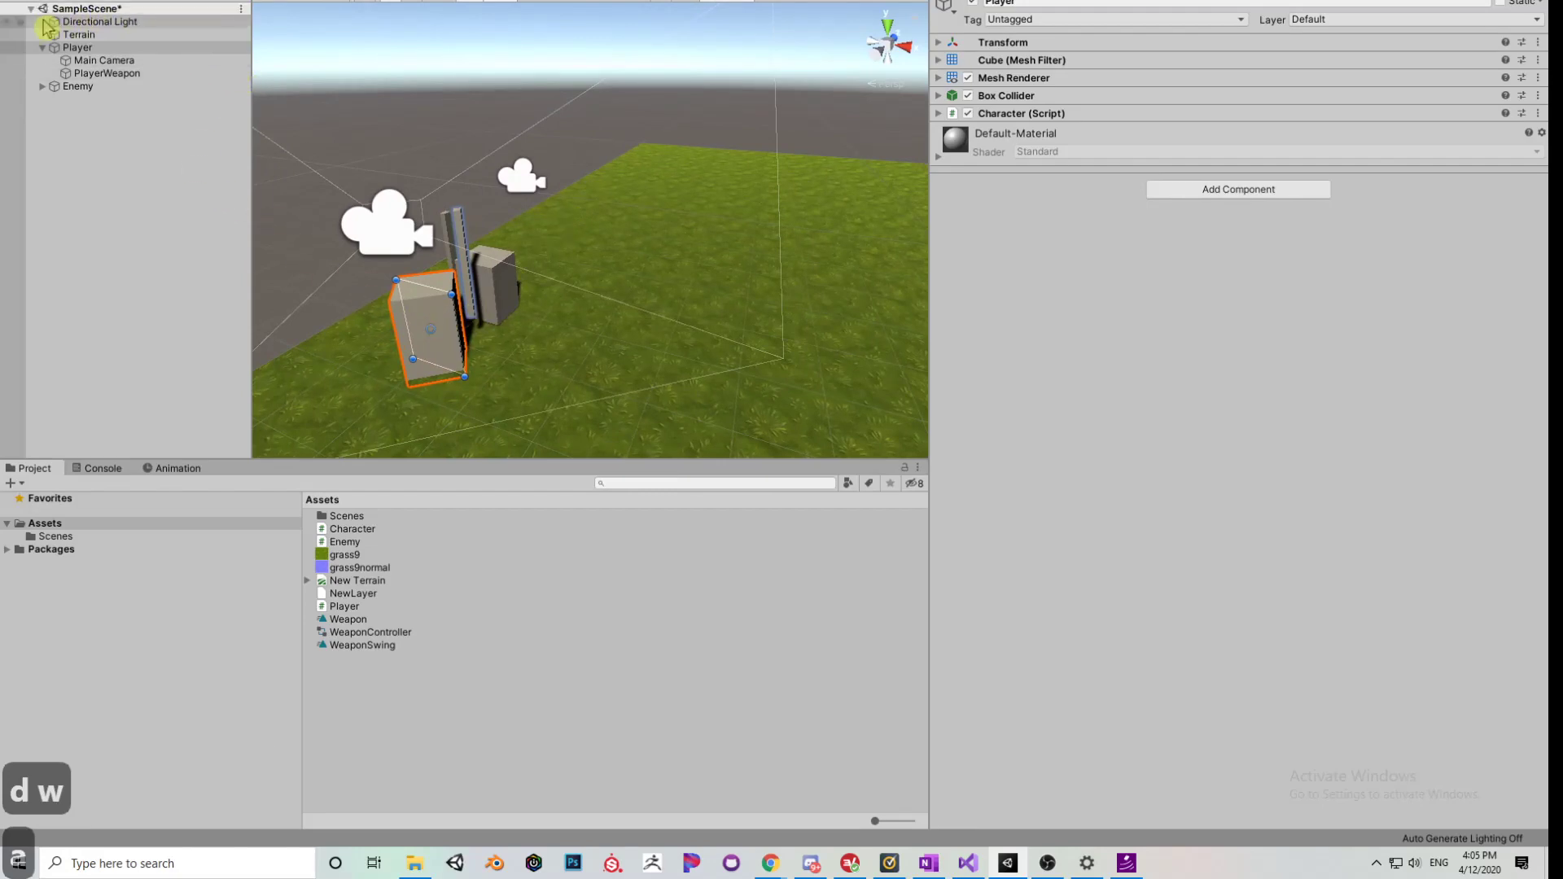
# - Select the Directional Light and the Terrain alternately in the Hierarchy and view the whole terrain from a distance
pyautogui.click(81, 22)
pyautogui.click(85, 34)
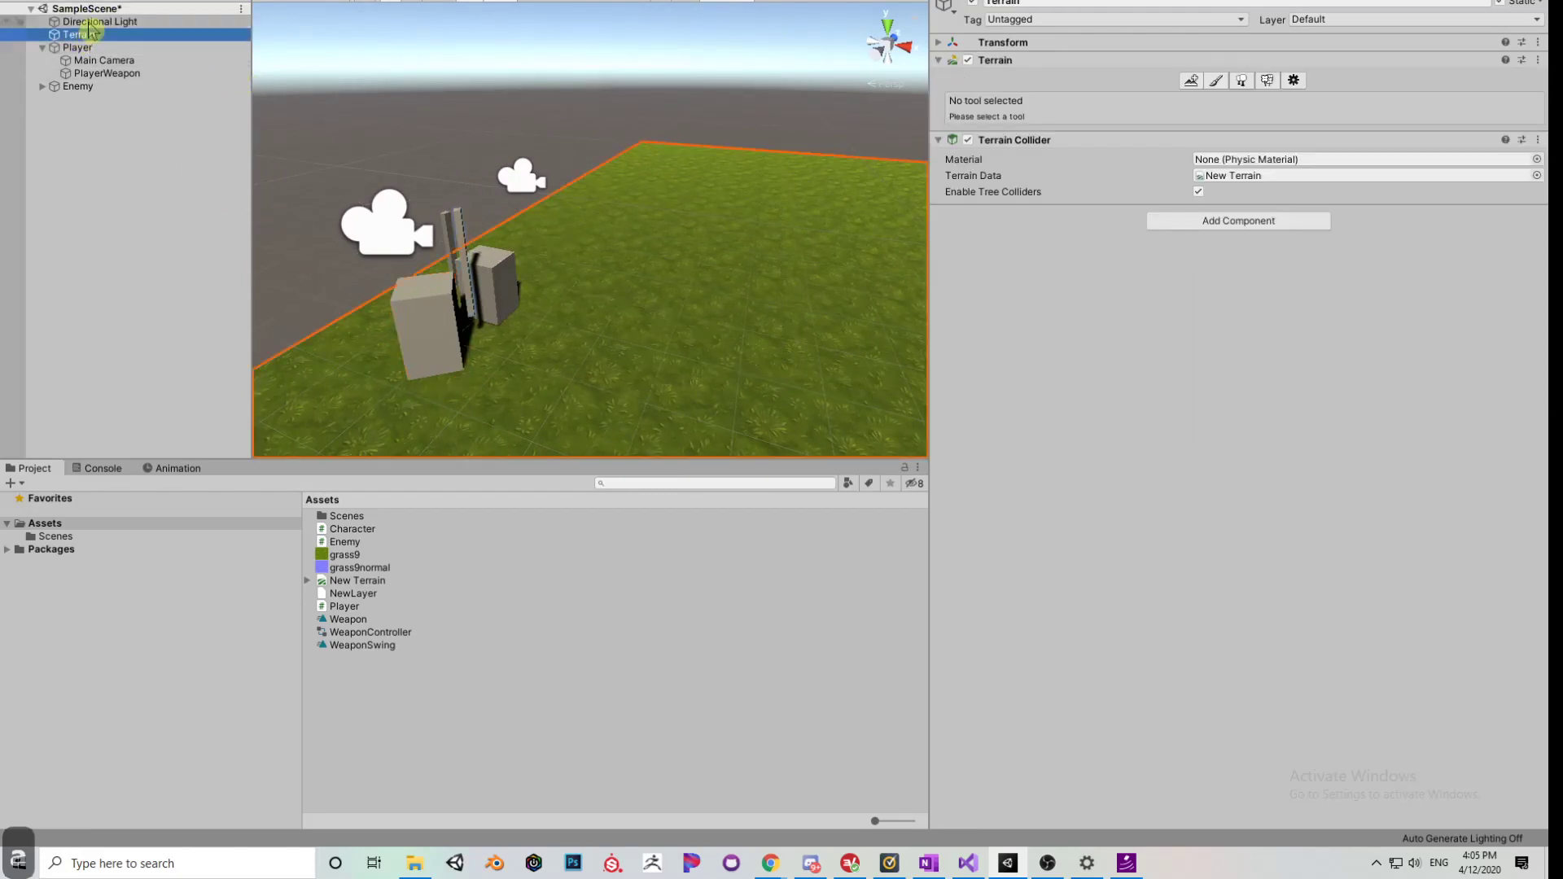
pyautogui.click(86, 22)
pyautogui.click(89, 35)
pyautogui.click(86, 22)
pyautogui.click(87, 34)
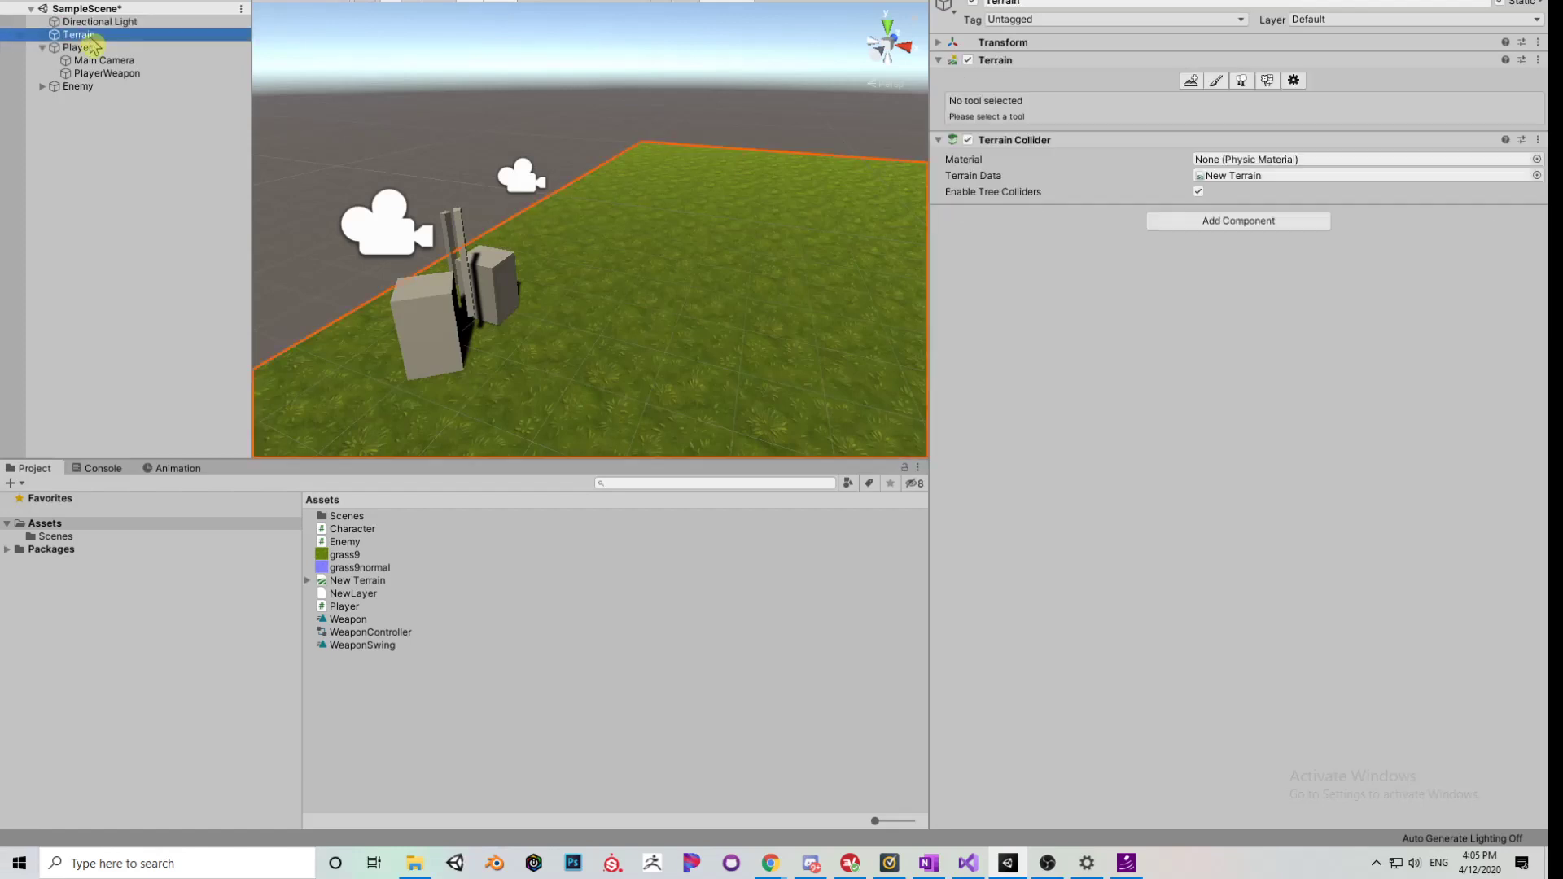
pyautogui.scroll(-10, 541, 232)
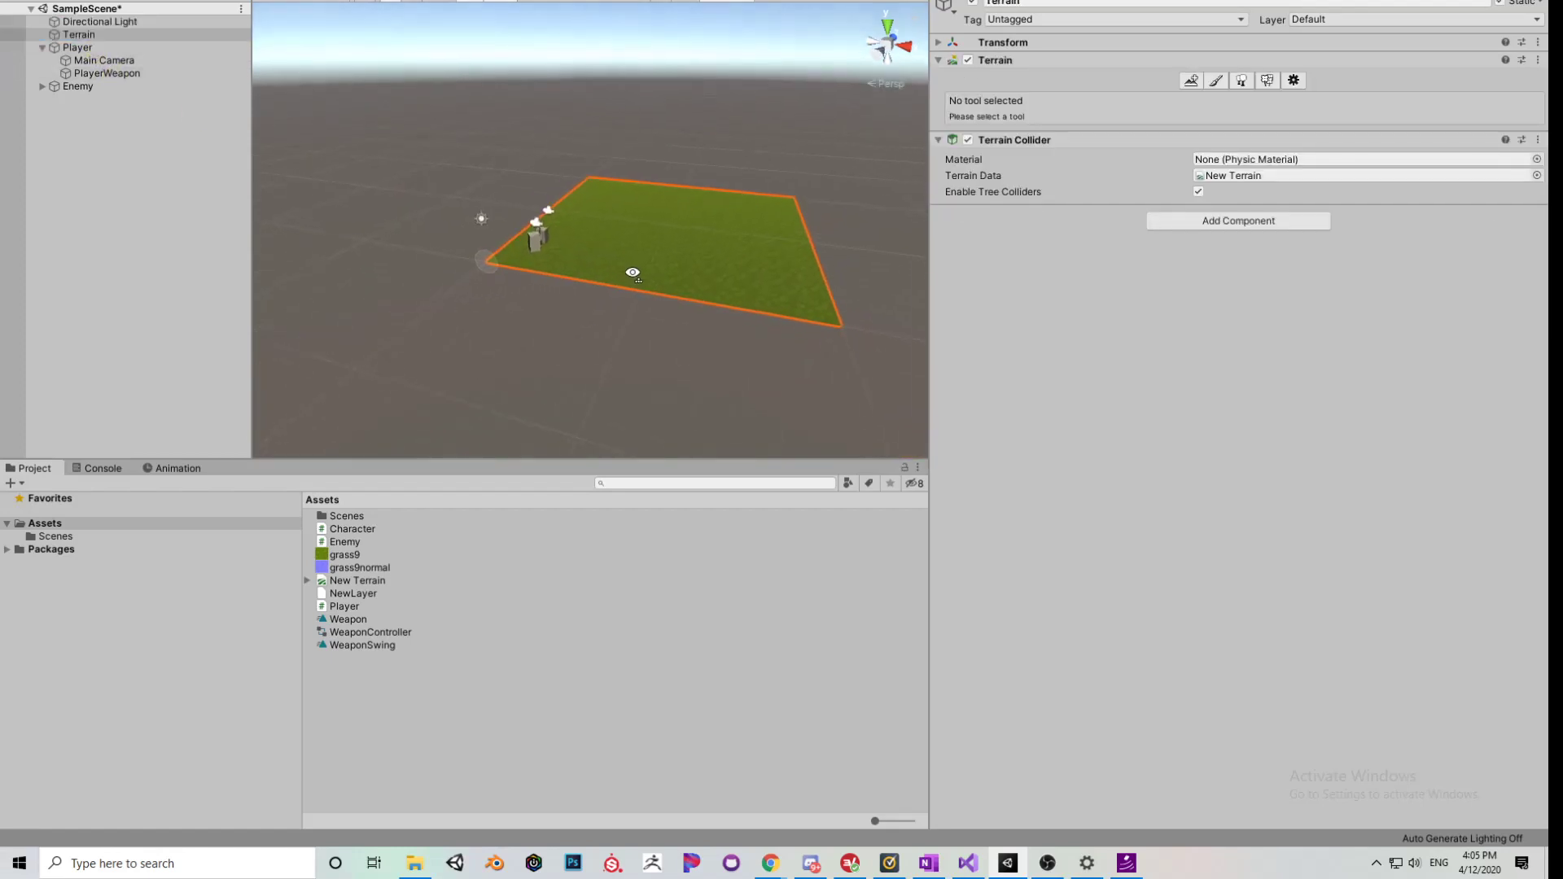
pyautogui.scroll(3, 650, 280)
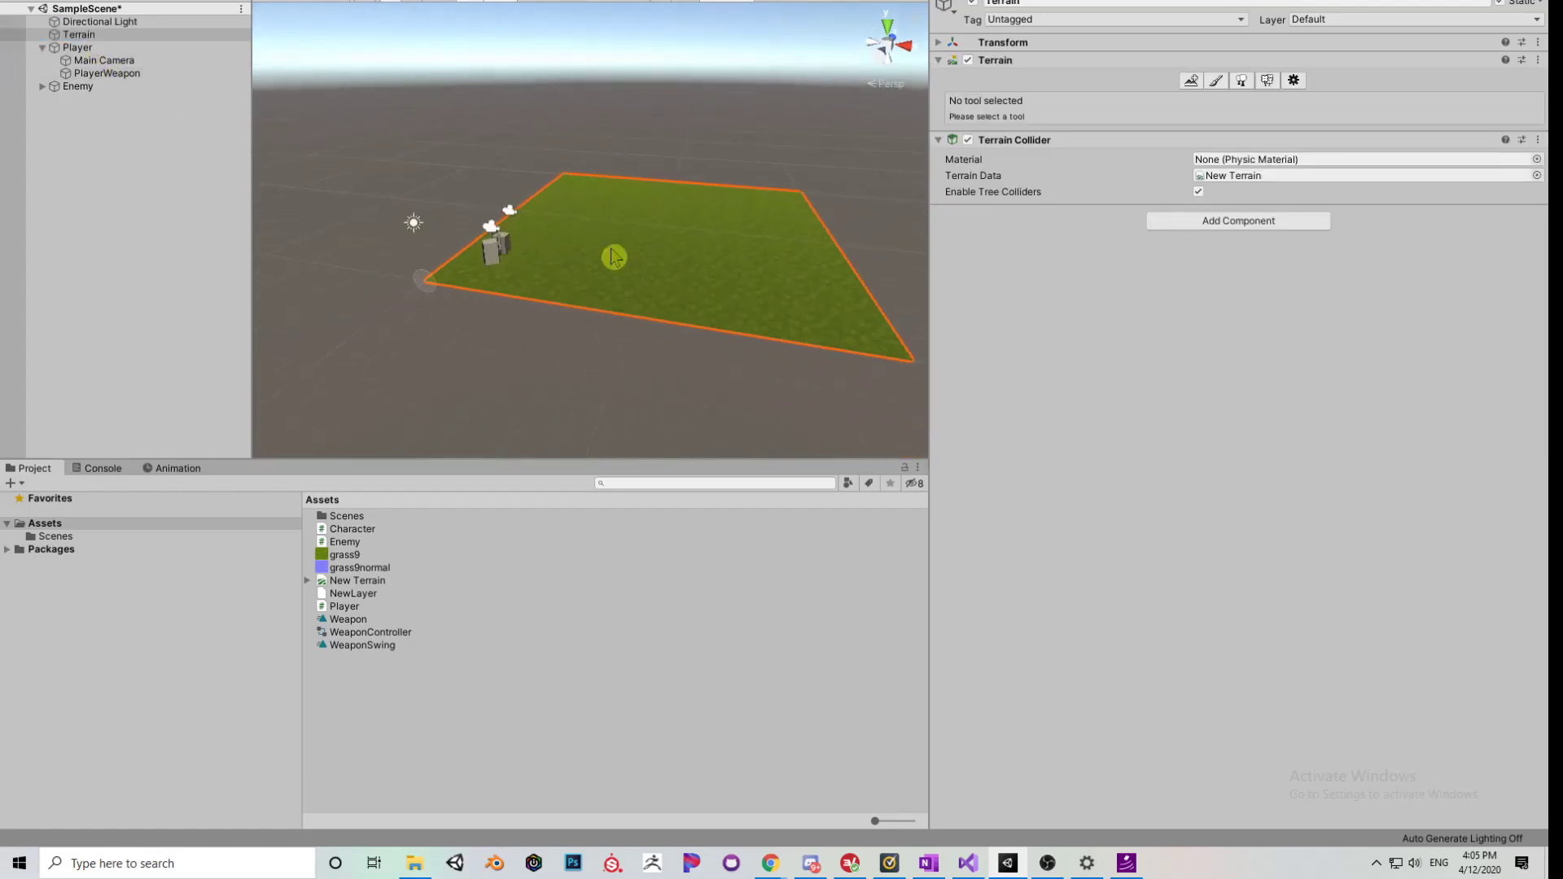
# - Select the Player and its child objects Main Camera and PlayerWeapon in the Hierarchy to inspect their components
pyautogui.click(80, 48)
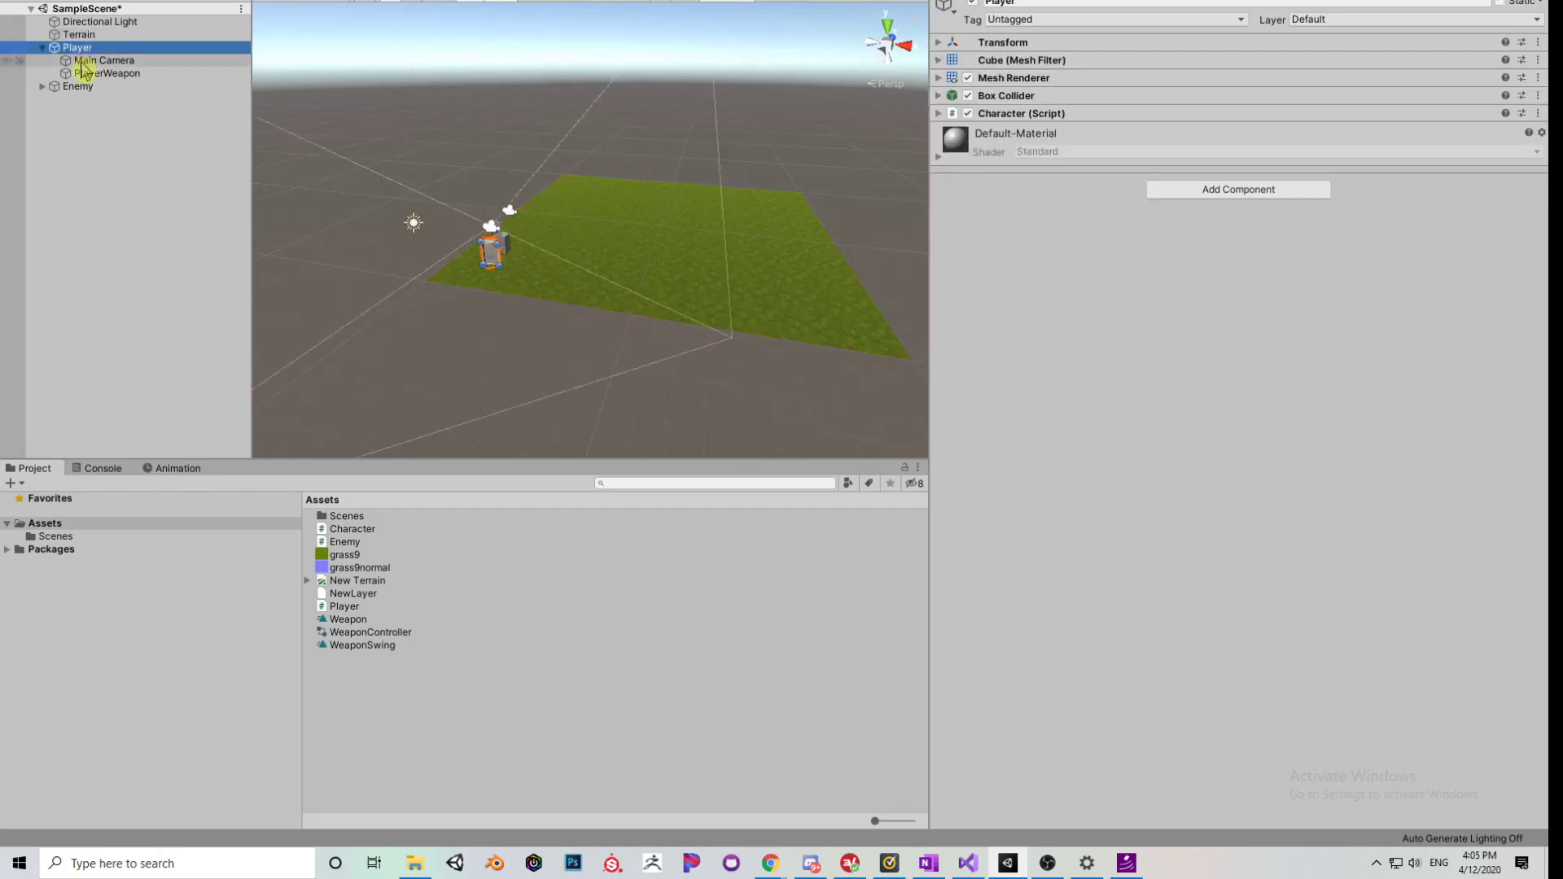
pyautogui.click(84, 74)
pyautogui.click(97, 60)
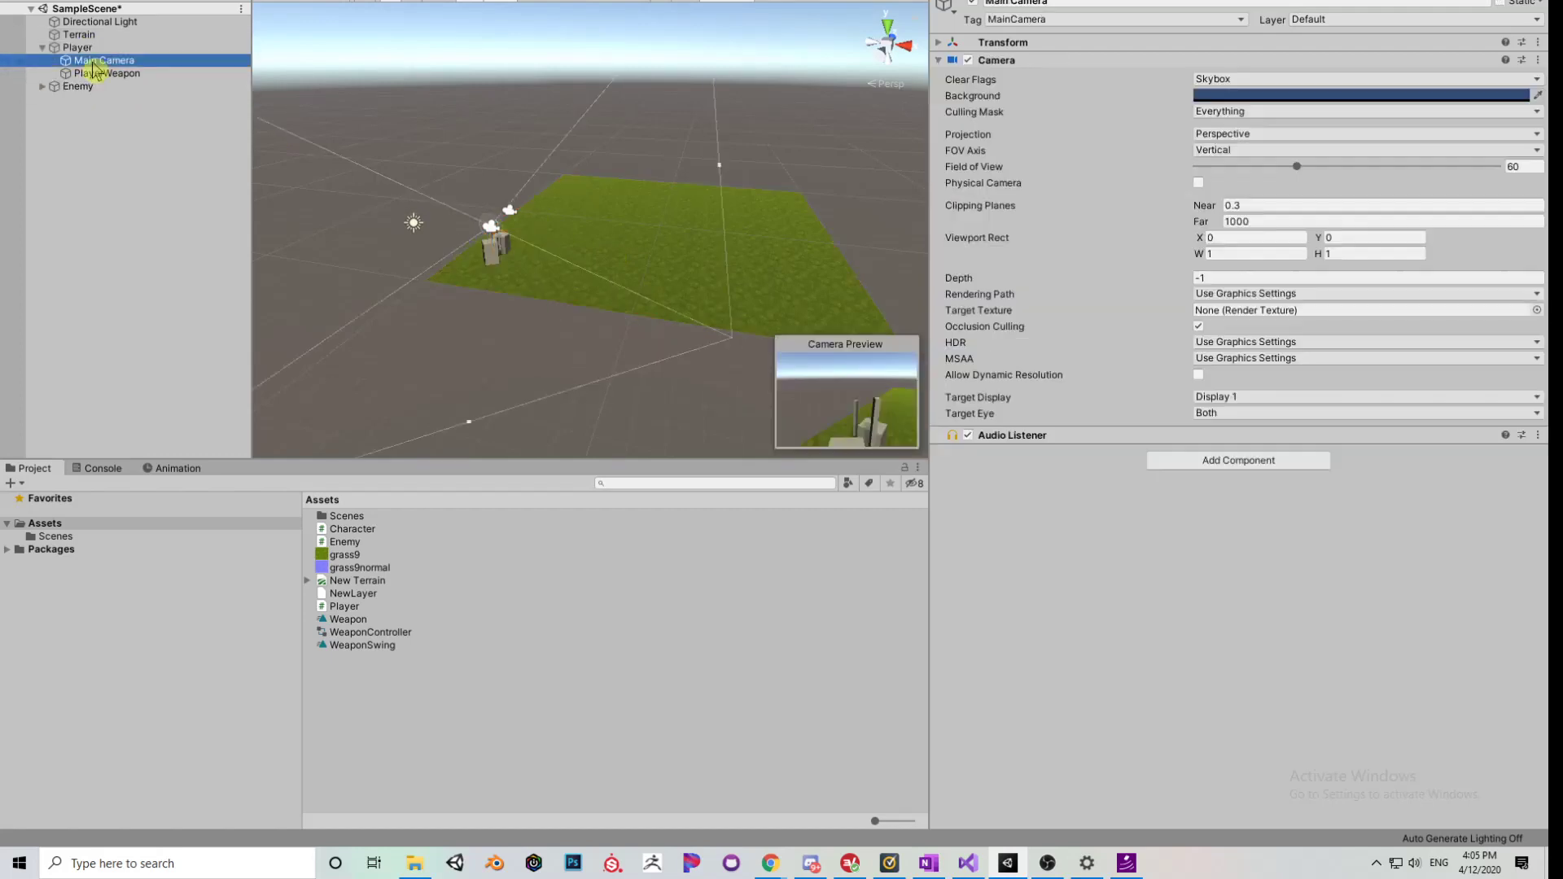
pyautogui.click(98, 73)
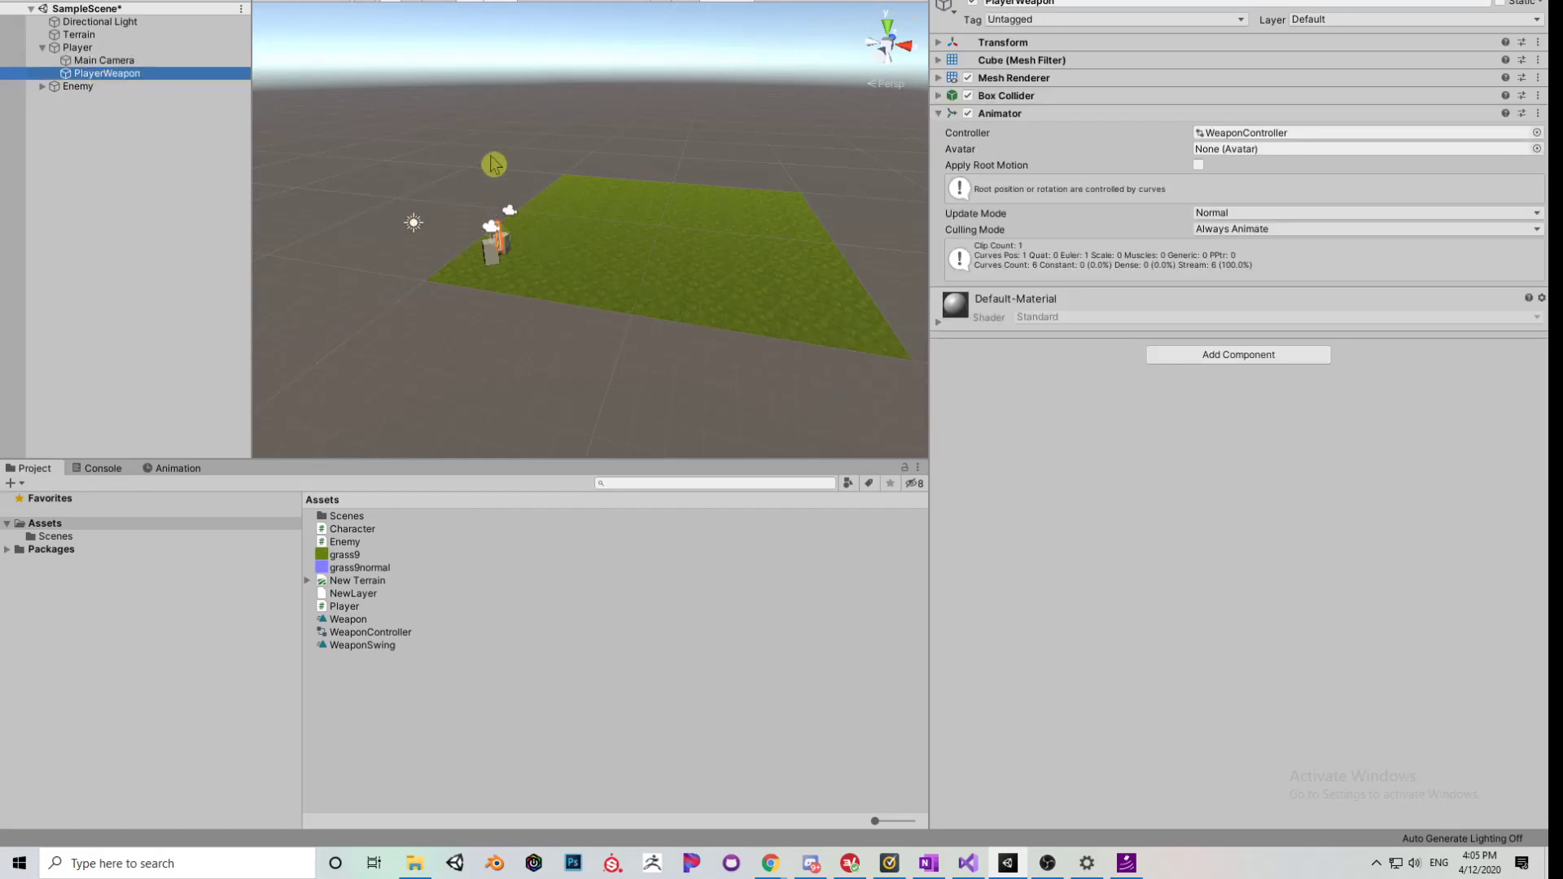
# - Fly towards and away from the Player and Enemy blocks to examine the terrain from near and far
pyautogui.moveTo(651, 187); pyautogui.dragTo(744, 139, button='right')
pyautogui.press('w')
pyautogui.press('w')
pyautogui.press('w')
pyautogui.press('w')
pyautogui.press('w')
pyautogui.press('w')
pyautogui.press('w')
pyautogui.press('w')
pyautogui.press('w')
pyautogui.press('w')
pyautogui.press('w')
pyautogui.press('w')
pyautogui.press('w')
pyautogui.press('w')
pyautogui.press('w')
pyautogui.press('w')
pyautogui.press('w')
pyautogui.press('s')
pyautogui.press('d')
pyautogui.press('s')
pyautogui.press('s')
pyautogui.press('s')
pyautogui.press('s')
pyautogui.press('s')
pyautogui.press('s')
pyautogui.press('s')
pyautogui.press('s')
pyautogui.press('s')
pyautogui.press('w')
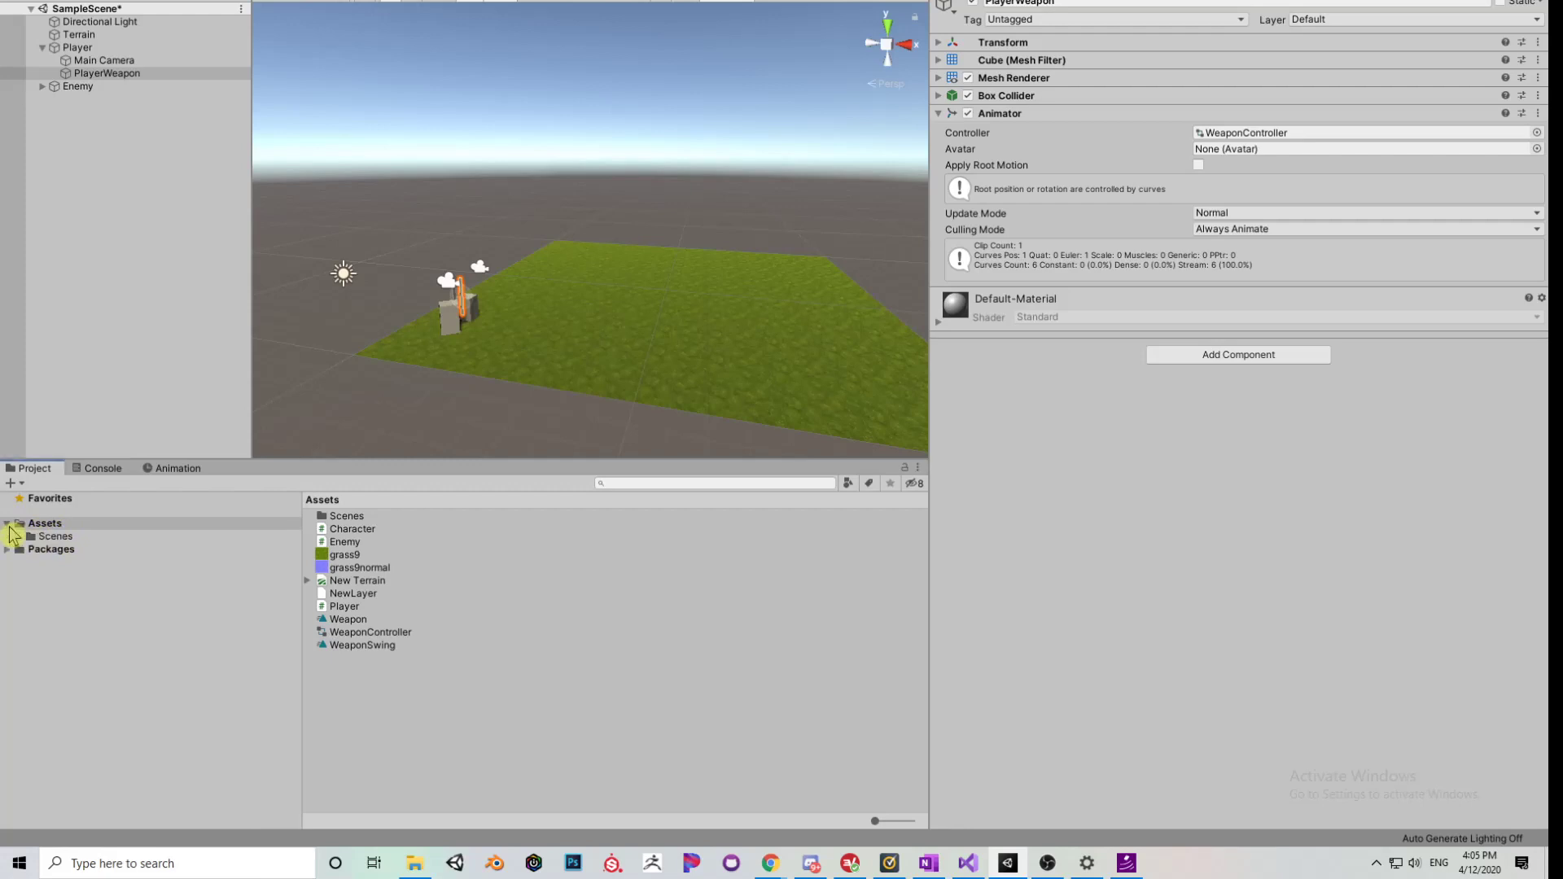
# - Browse the project's Scenes and Assets folders and inspect the Character script, grass9 texture, NewLayer, WeaponController and Weapon animation
pyautogui.click(45, 539)
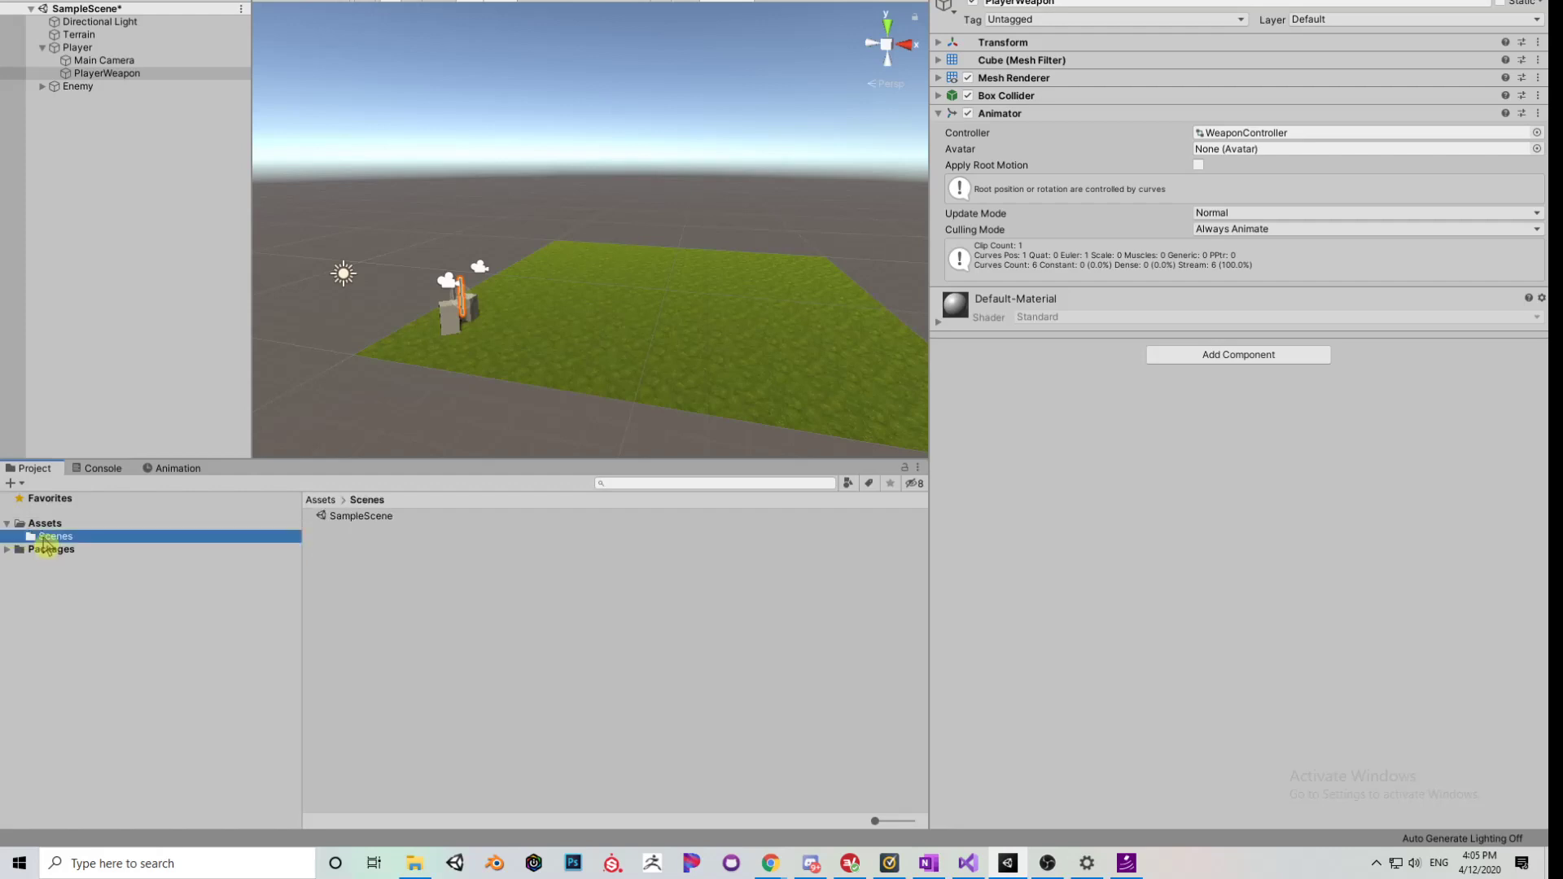
pyautogui.click(44, 524)
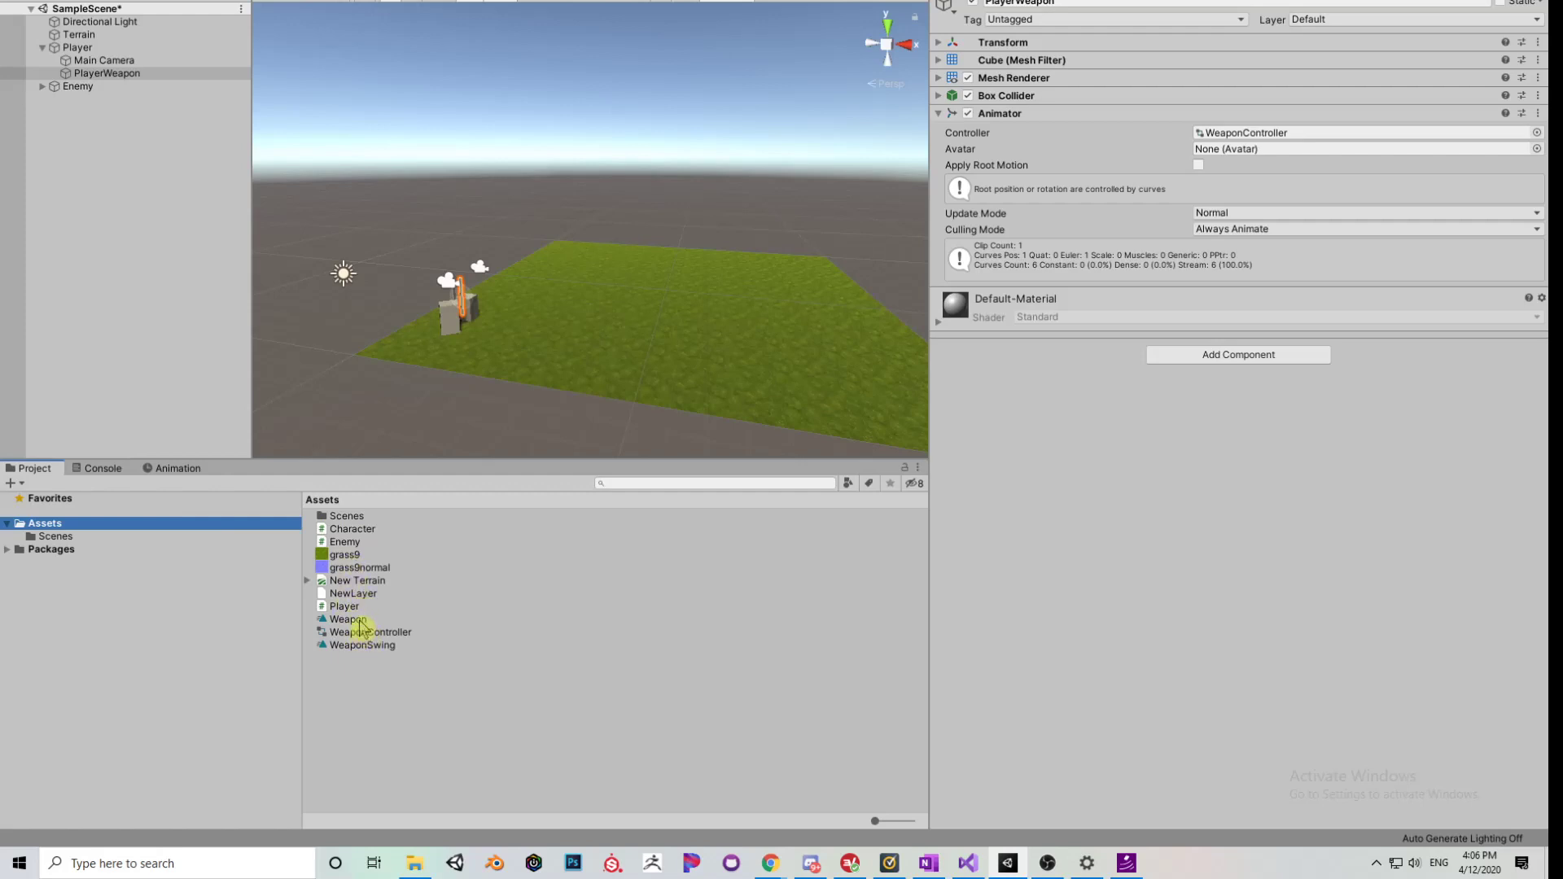
pyautogui.click(348, 529)
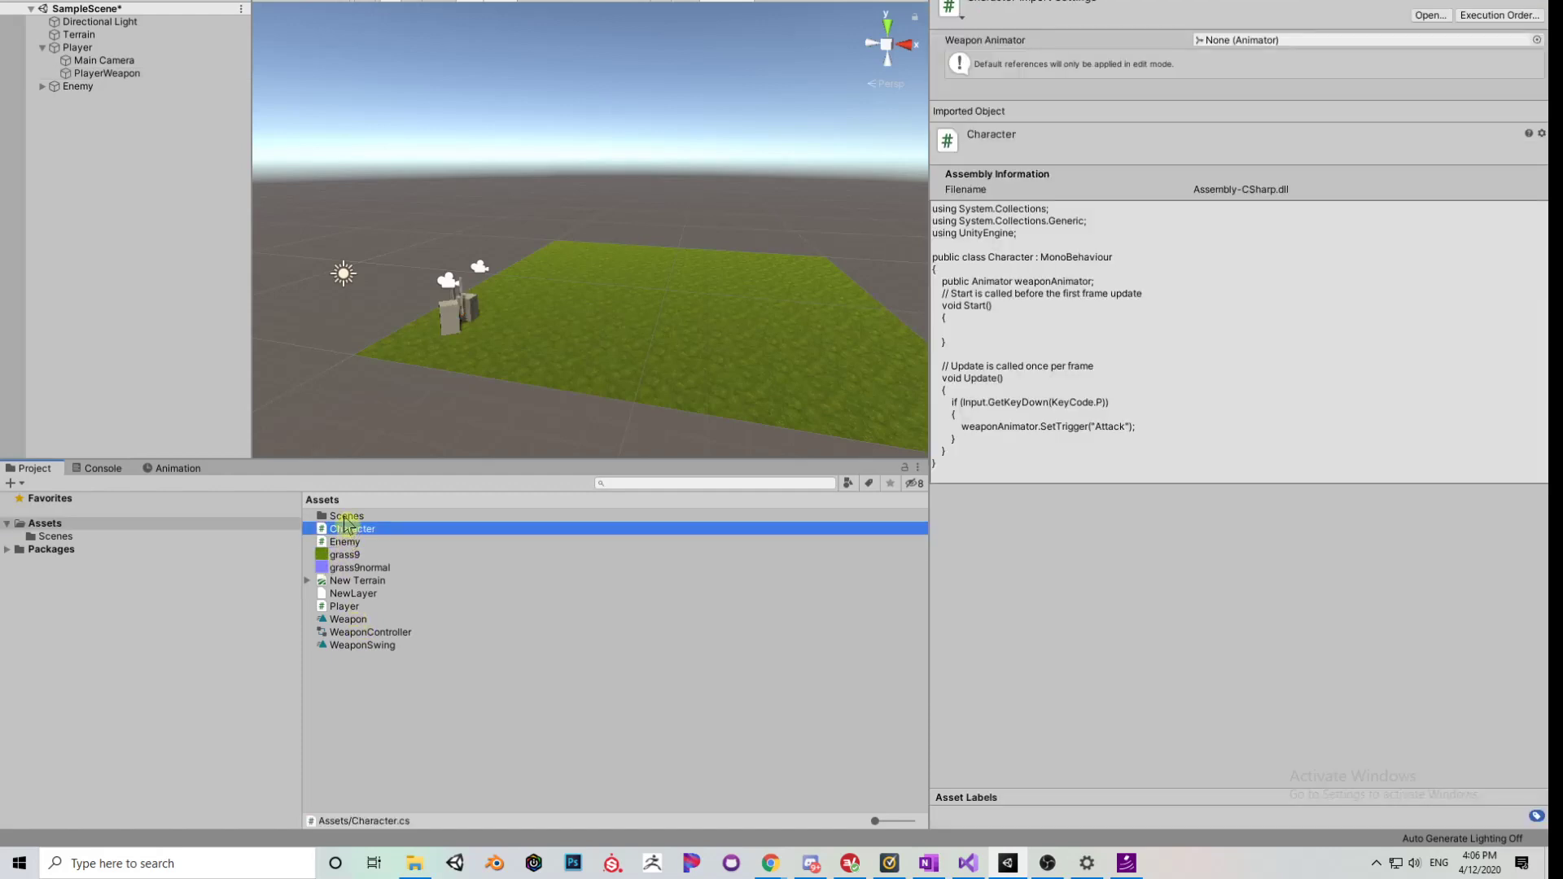
pyautogui.click(343, 556)
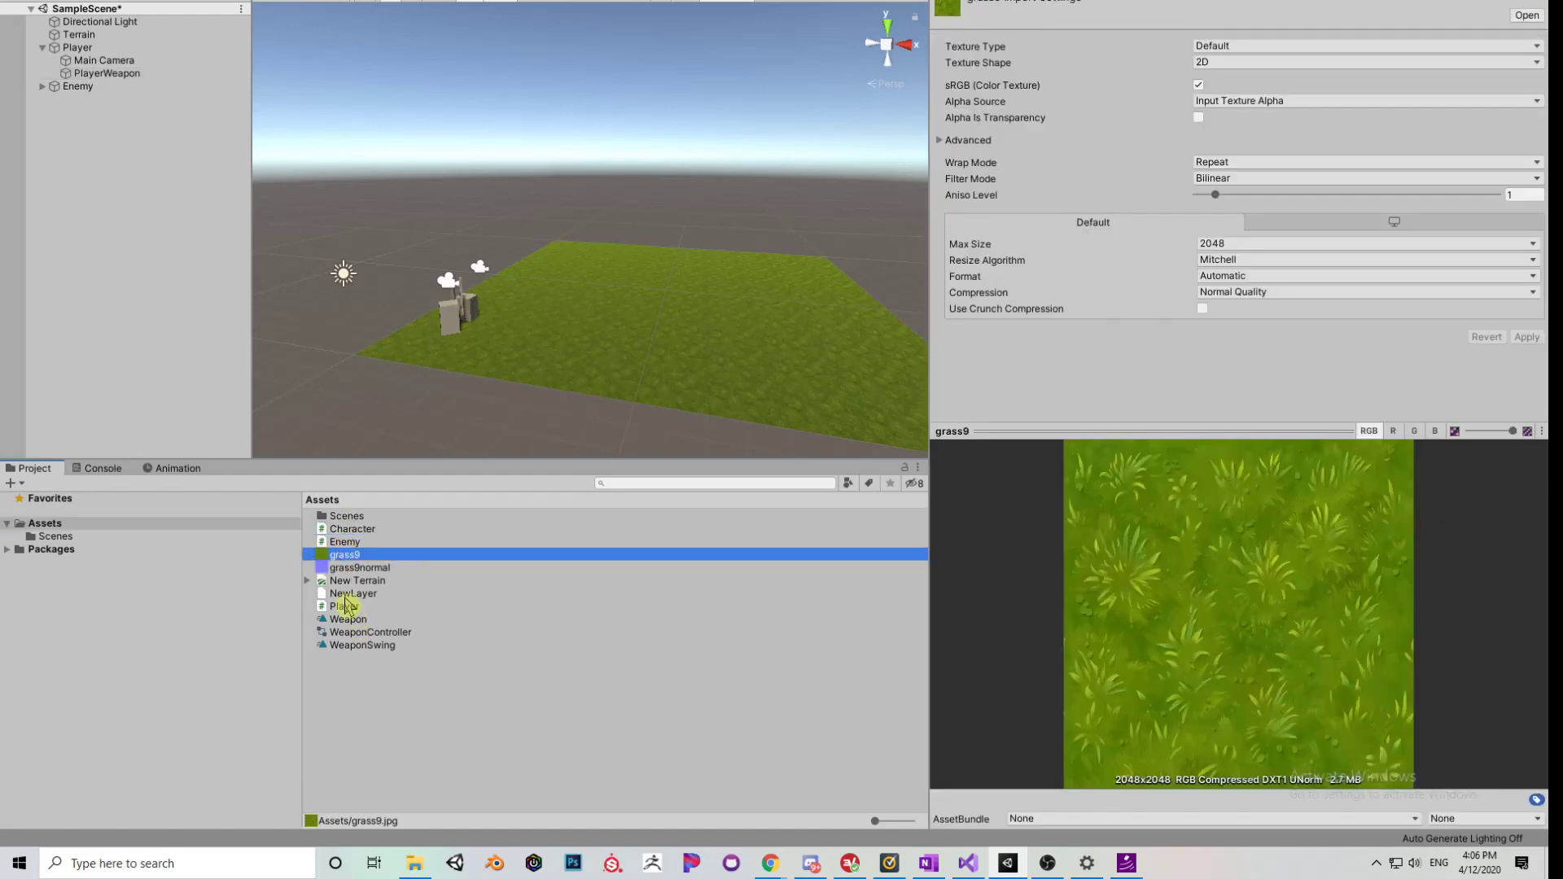
pyautogui.click(346, 594)
pyautogui.click(347, 633)
pyautogui.click(347, 620)
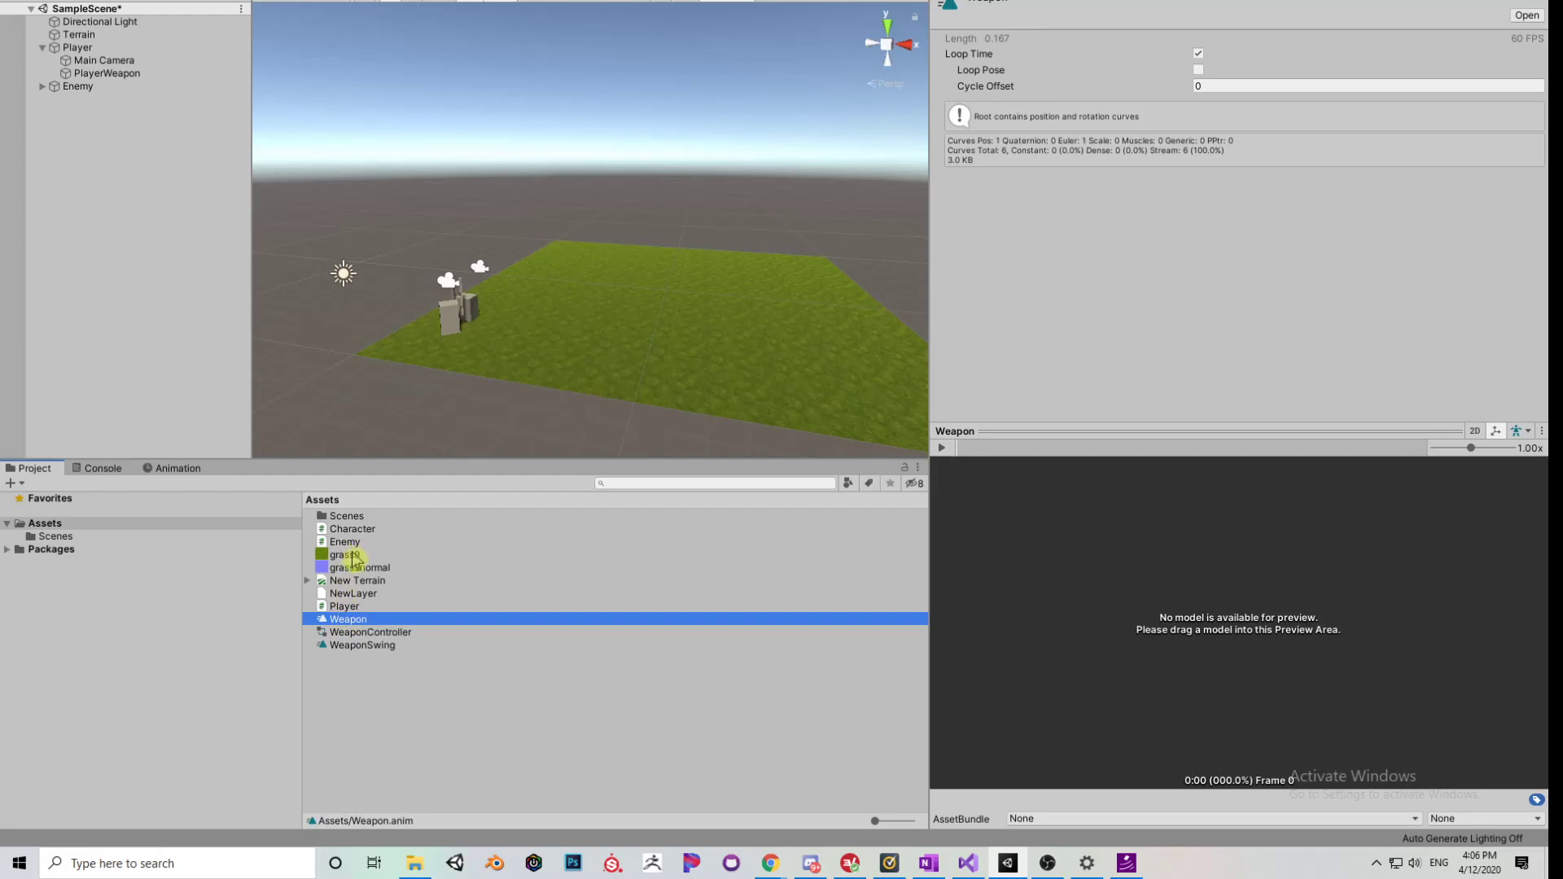
pyautogui.moveTo(594, 363); pyautogui.dragTo(600, 345, button='right')
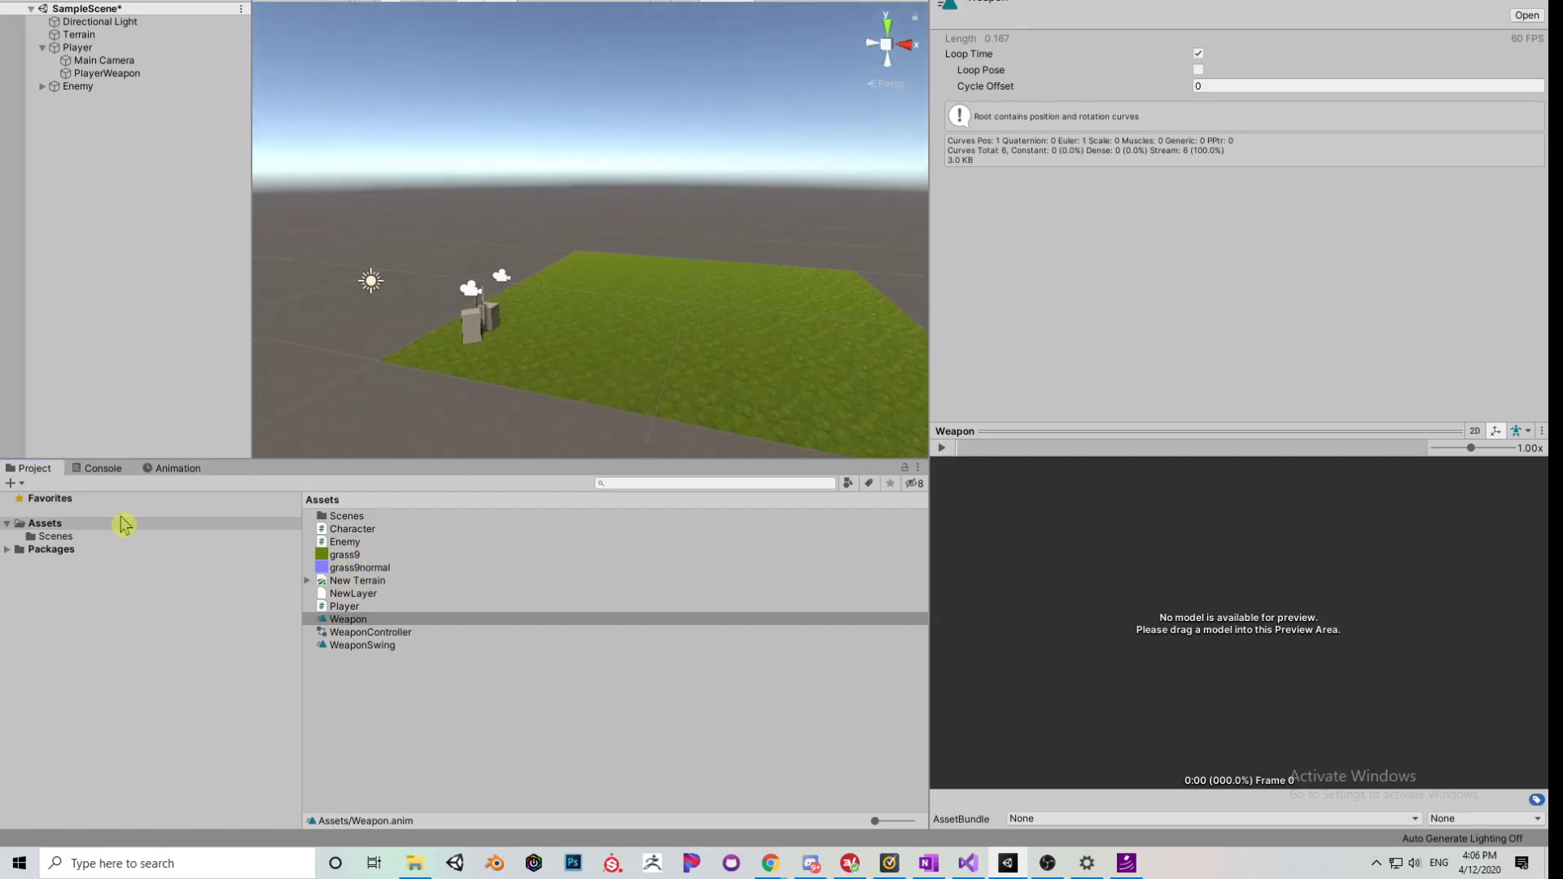
# - Show the Assets folder in File Explorer, check its location under GitHub and Stats Tutorial, view its files, and return to Unity
pyautogui.click(39, 527)
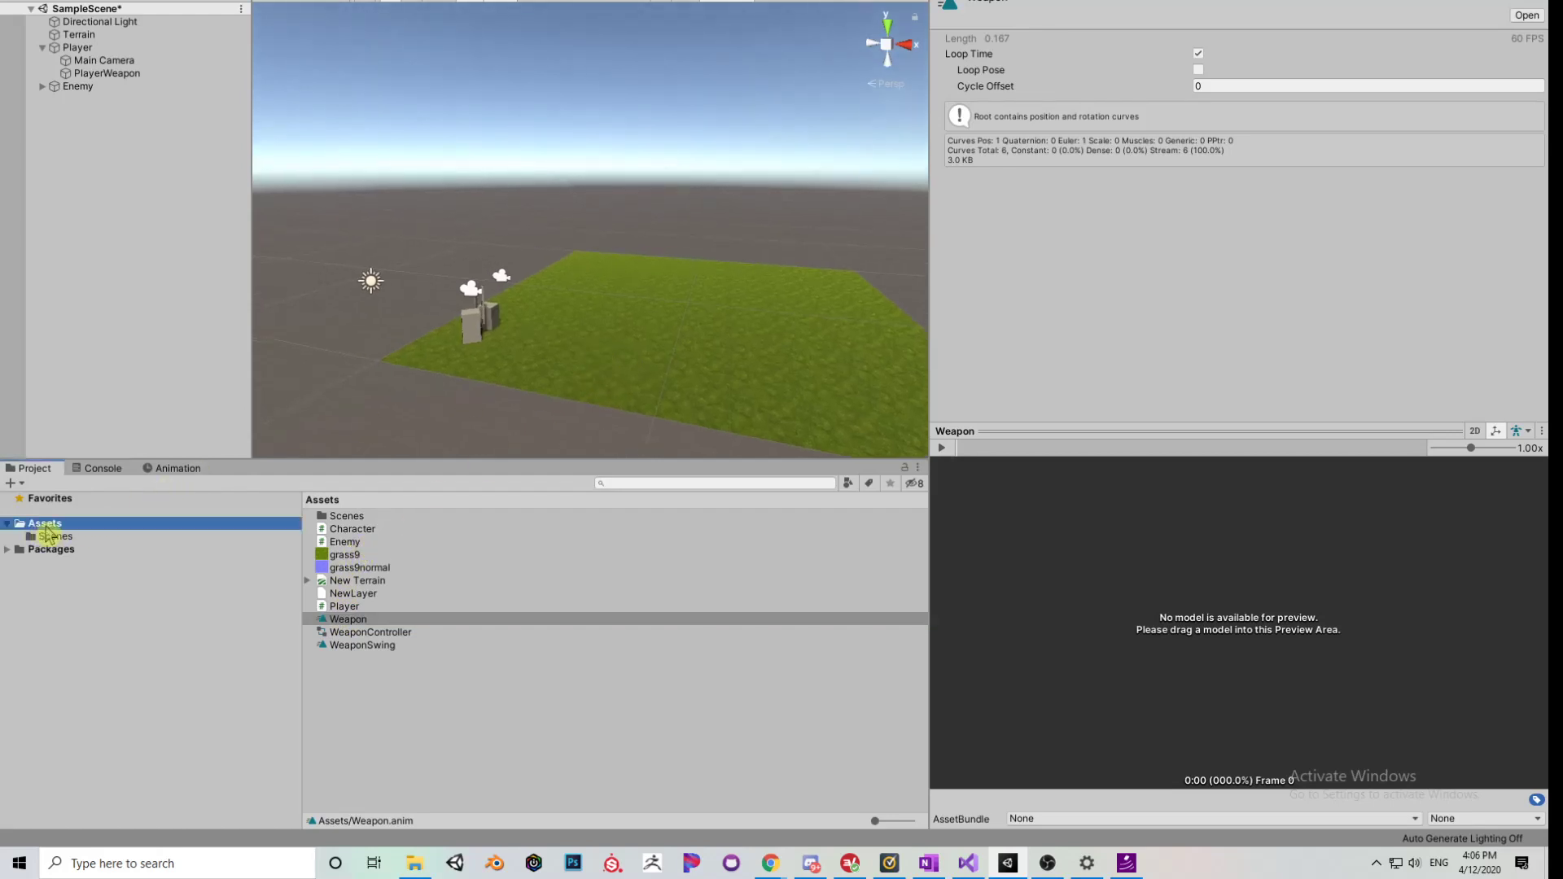
pyautogui.rightClick(47, 533)
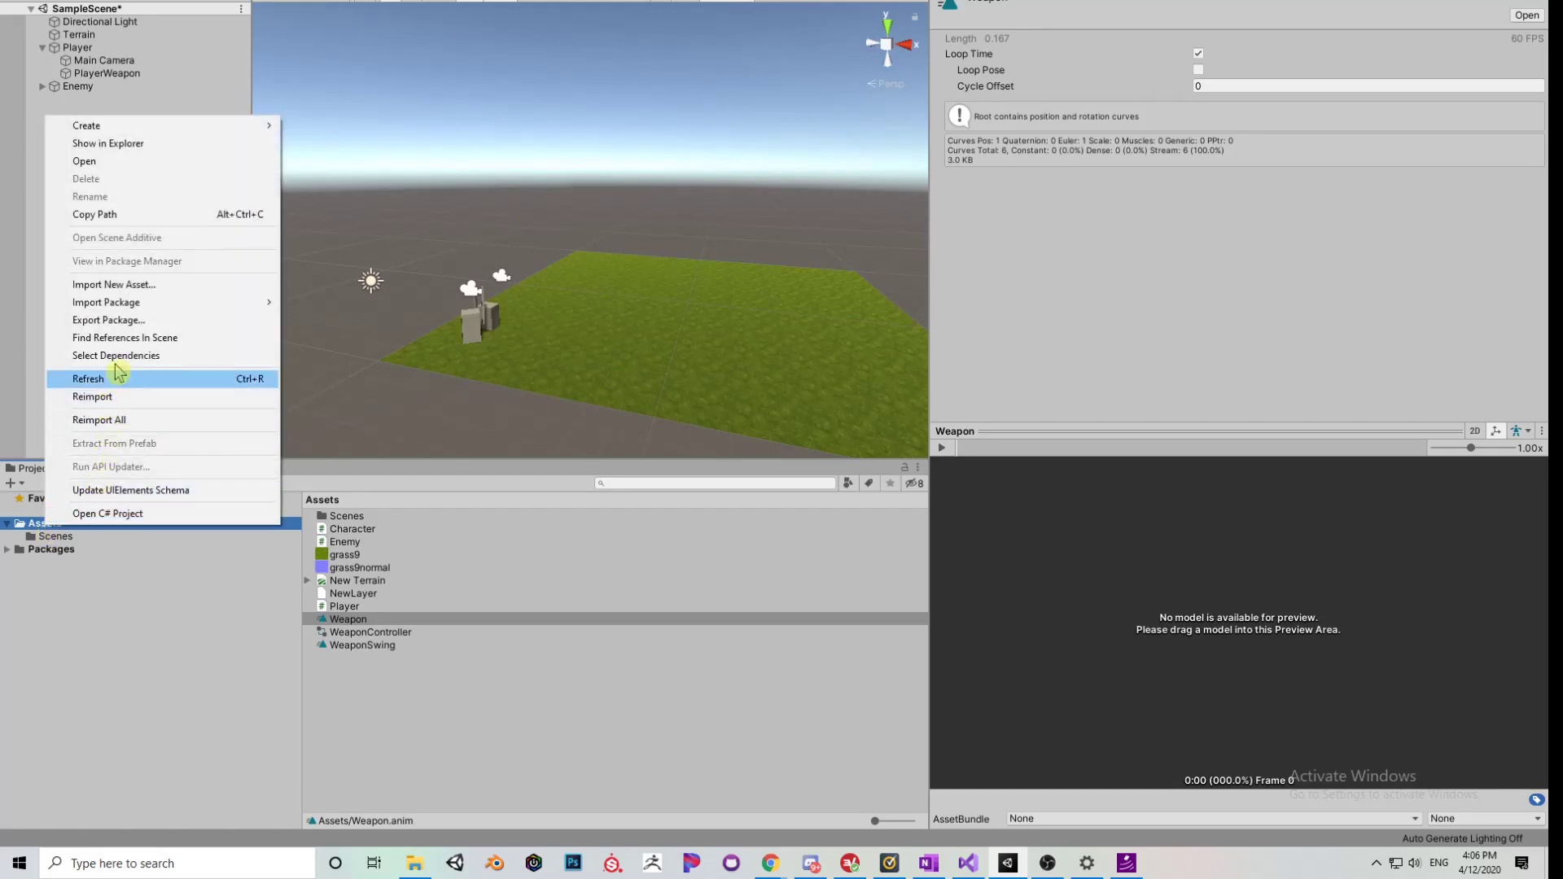
pyautogui.click(149, 143)
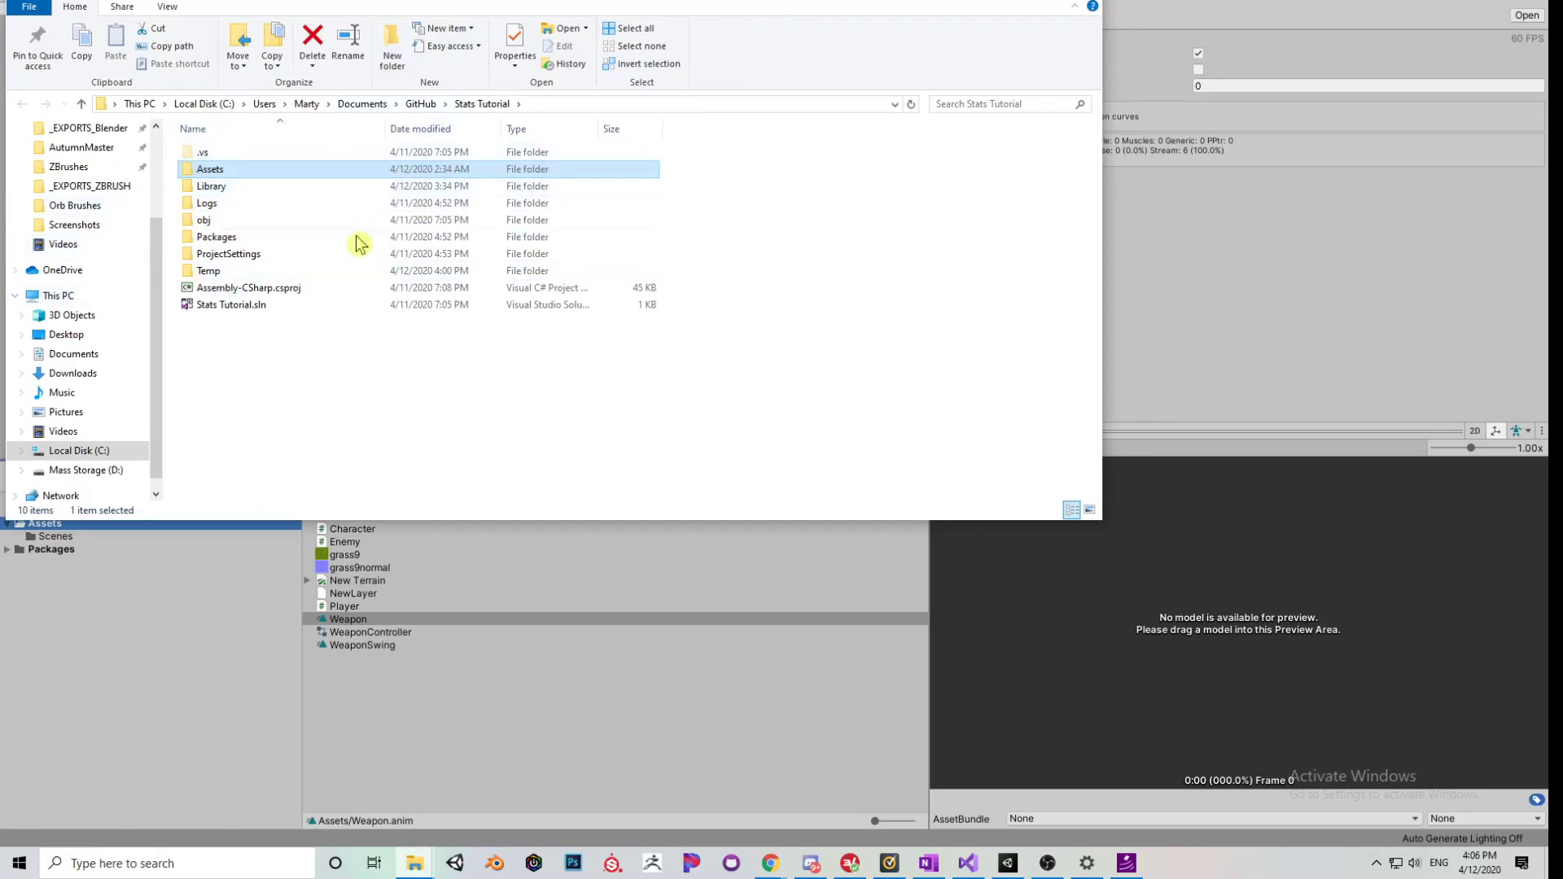
pyautogui.click(427, 106)
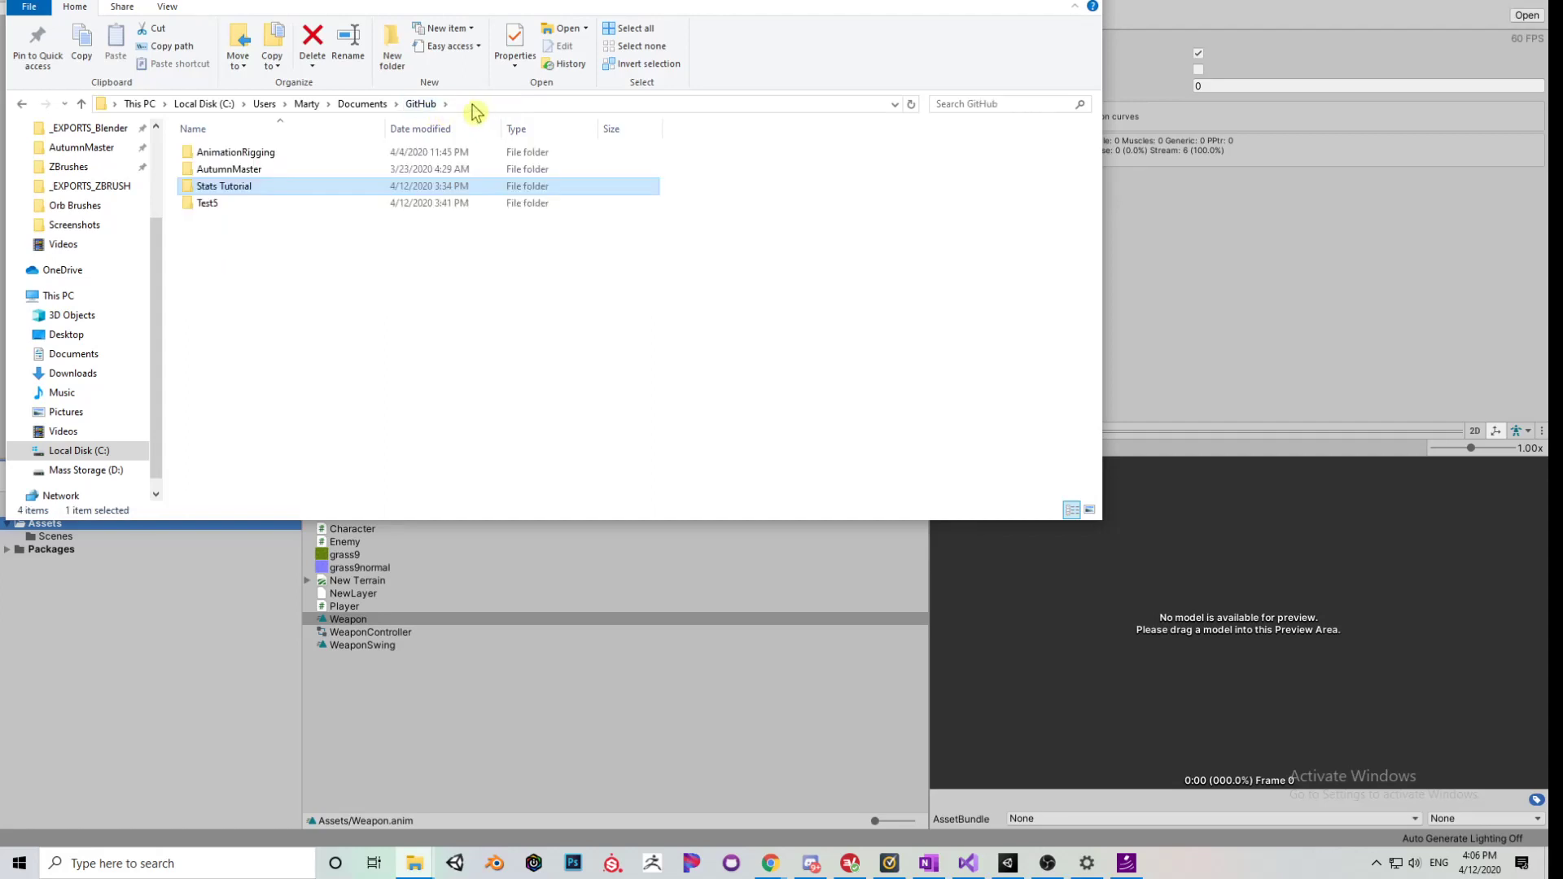
pyautogui.doubleClick(256, 186)
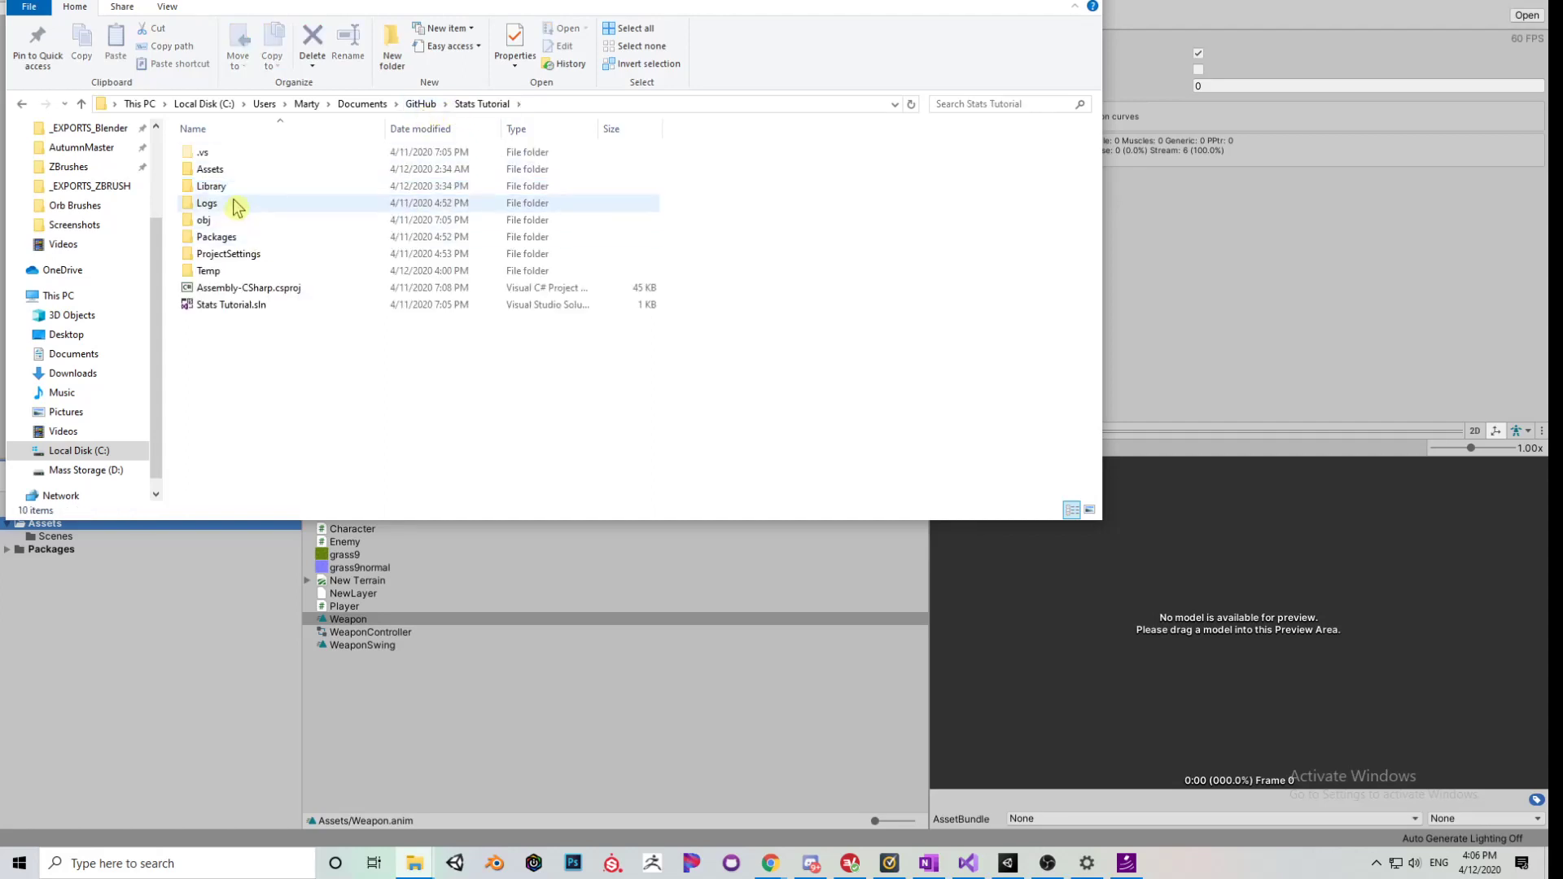
pyautogui.doubleClick(218, 171)
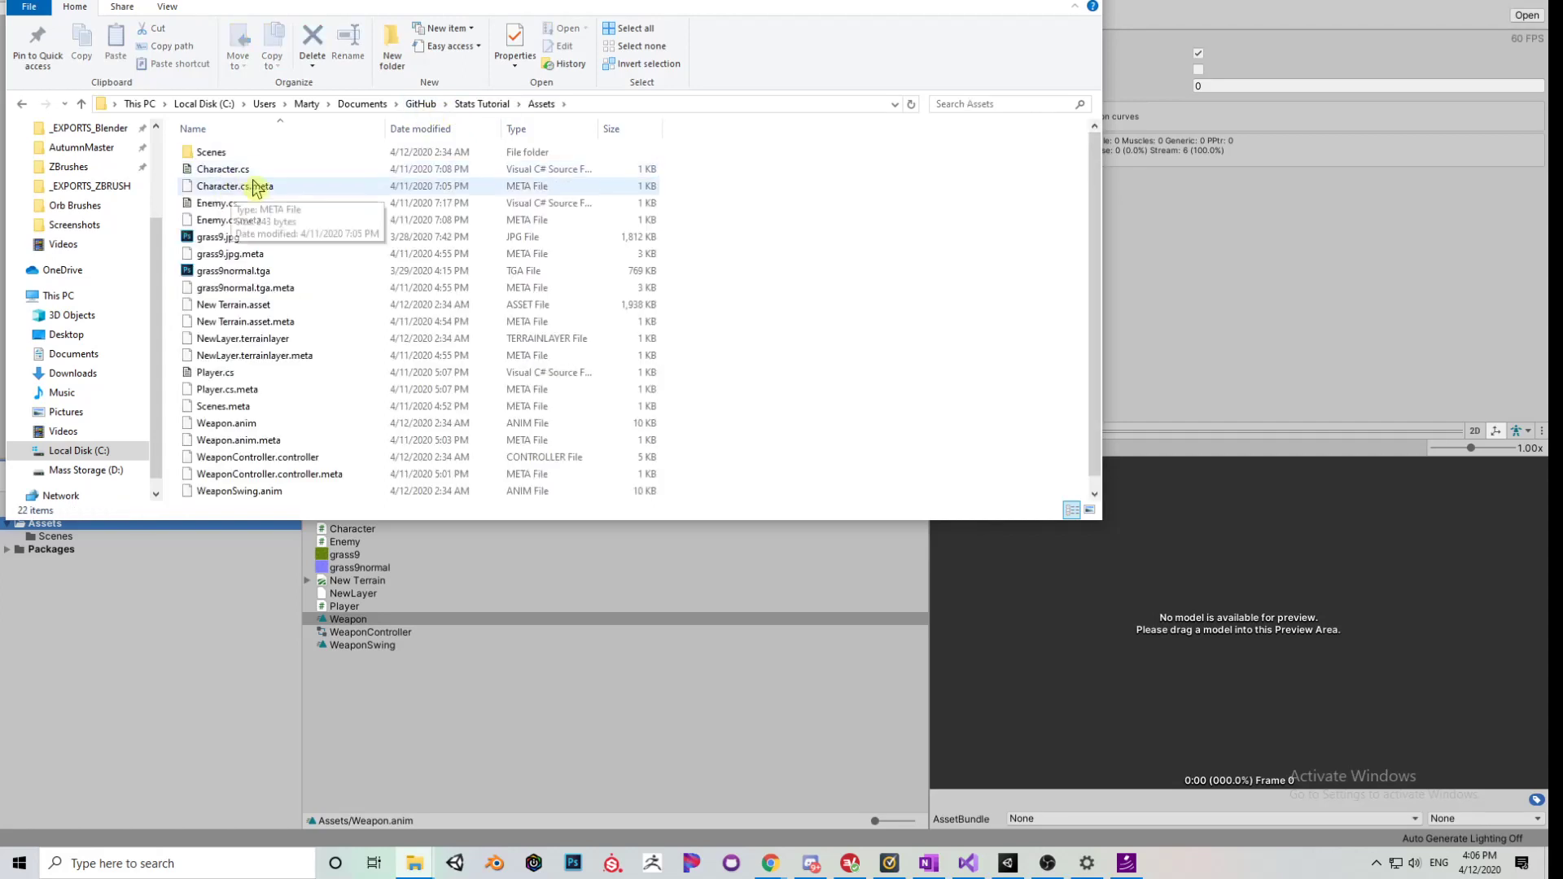
pyautogui.click(253, 157)
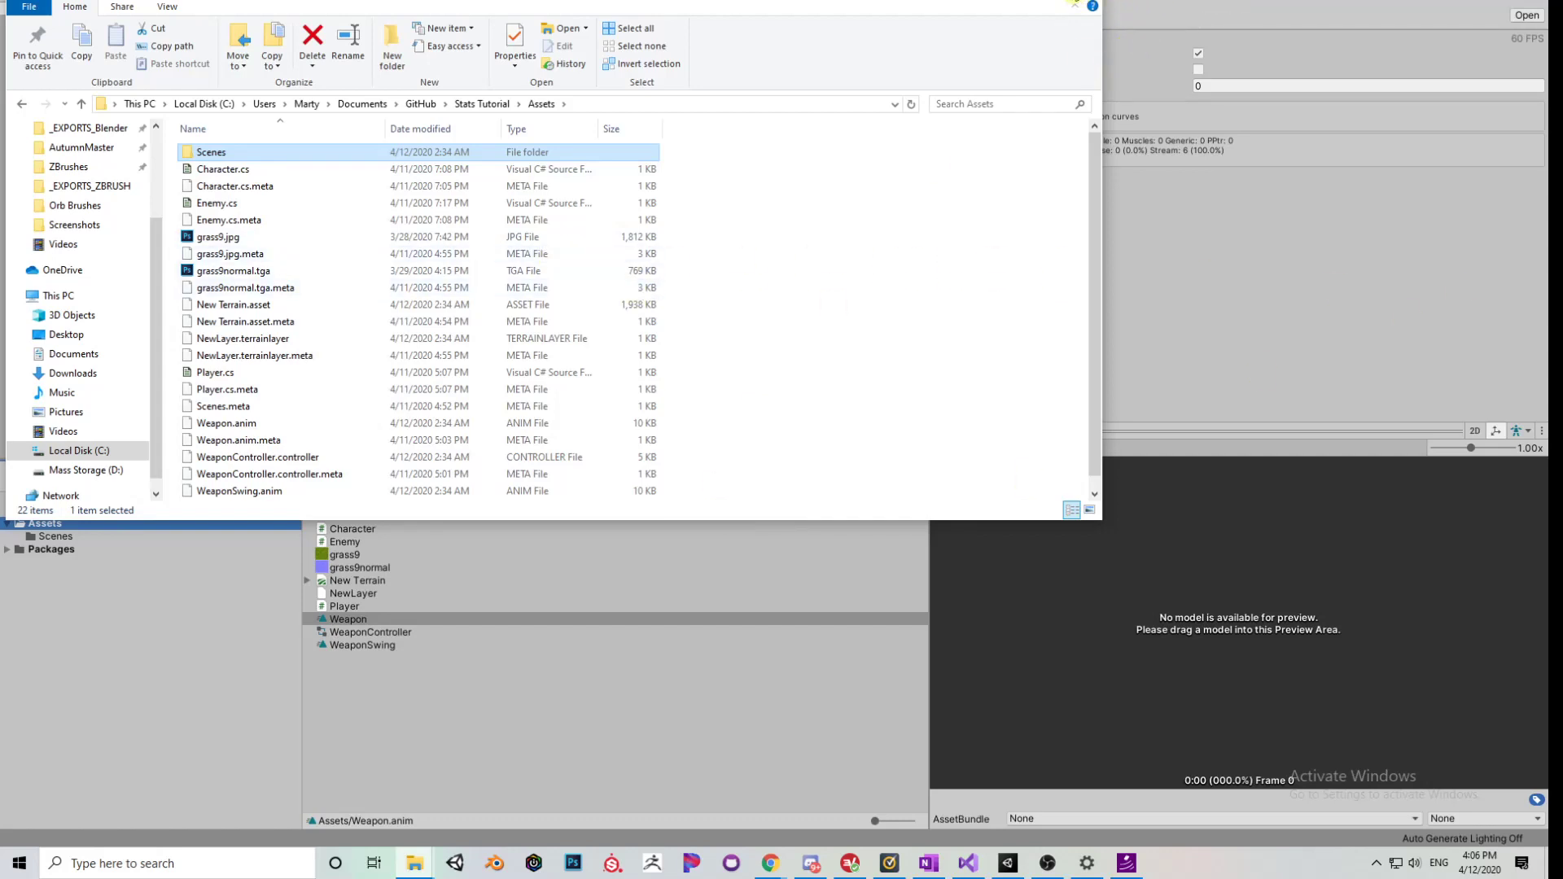
pyautogui.click(1073, 4)
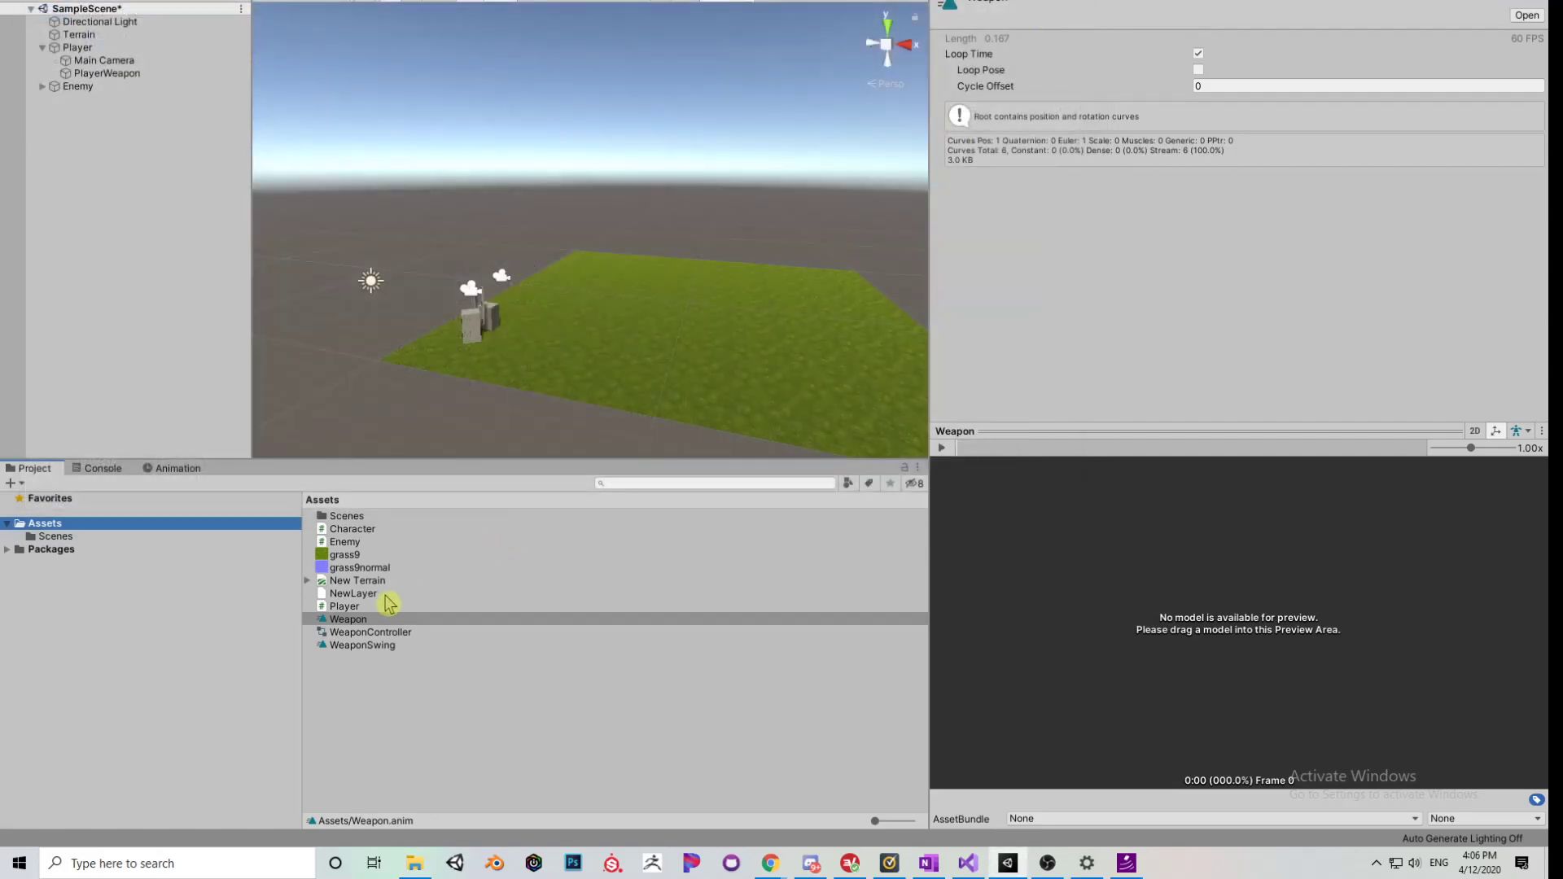
# - Show the Console, switch briefly to the Animation window, and return to the Console
pyautogui.moveTo(673, 350); pyautogui.dragTo(666, 348, button='right')
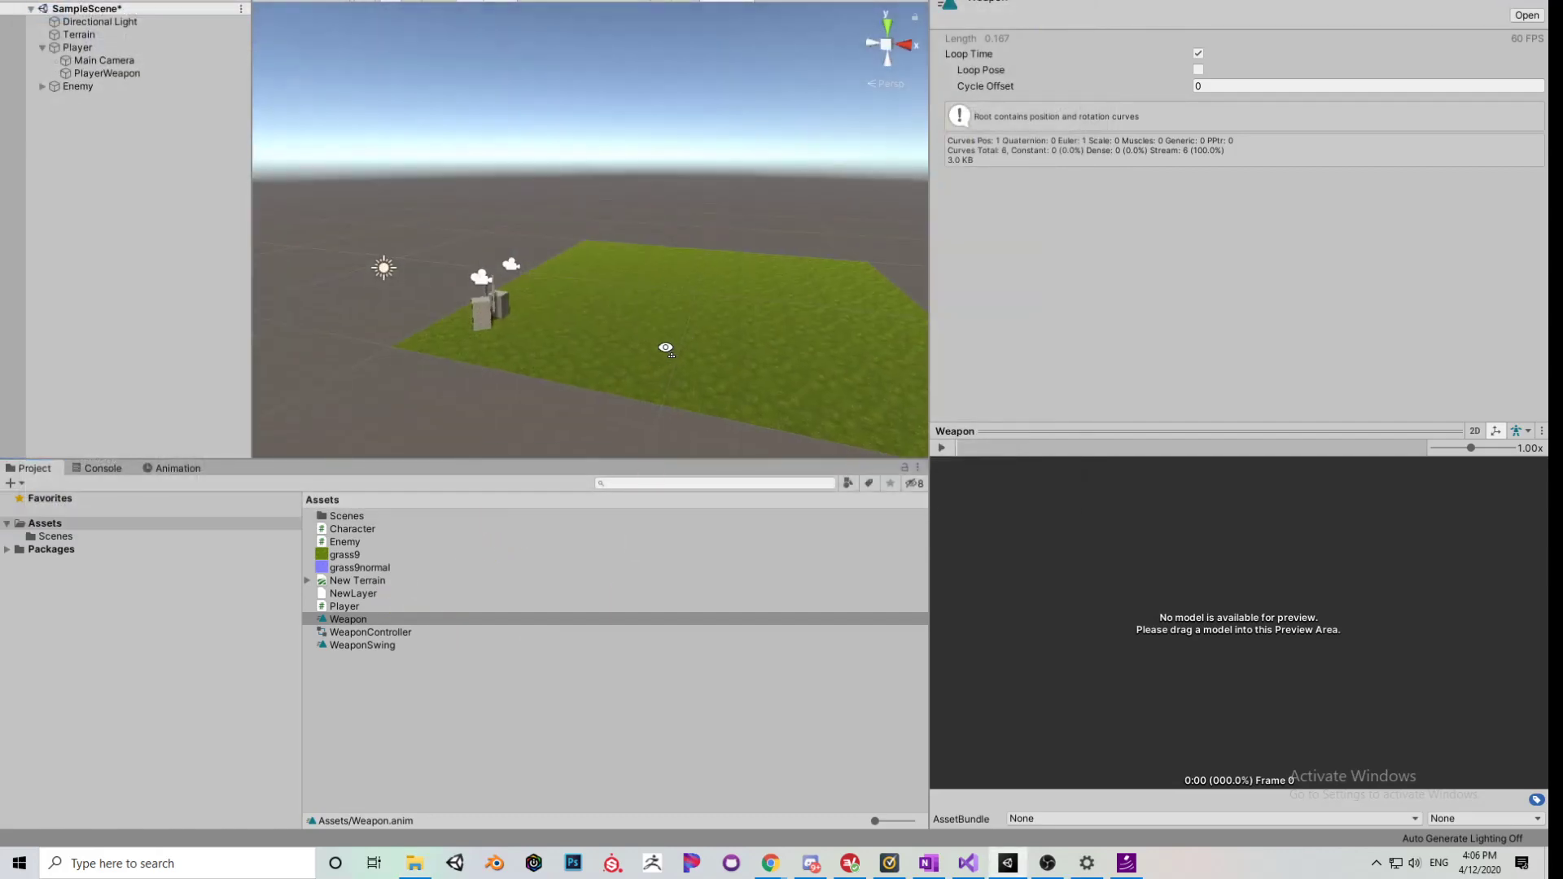
pyautogui.click(108, 471)
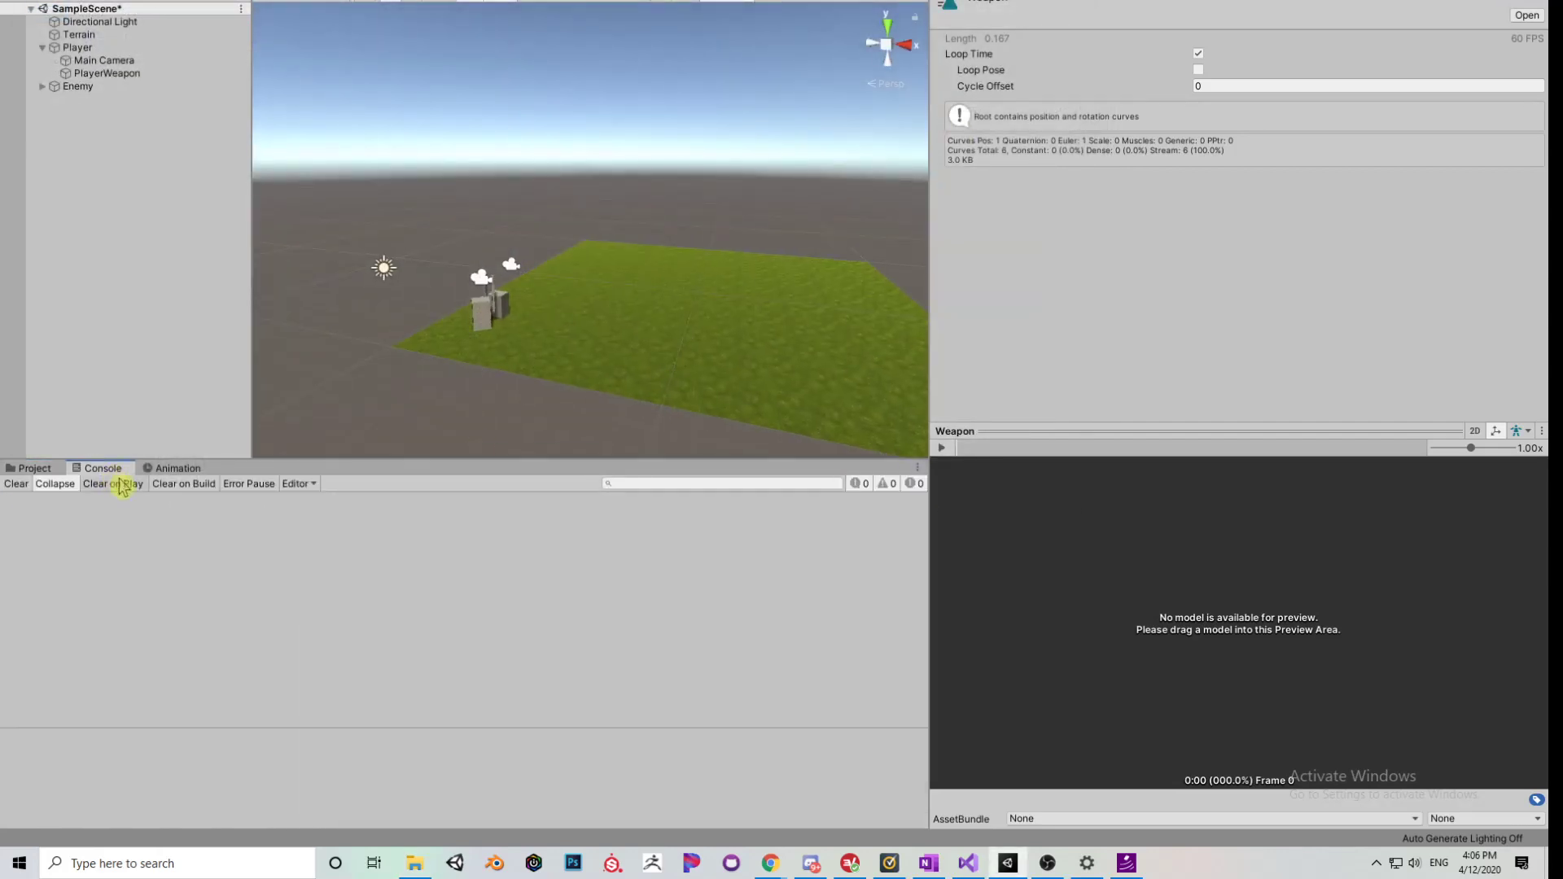
pyautogui.moveTo(668, 342); pyautogui.dragTo(628, 352, button='right')
pyautogui.press('w')
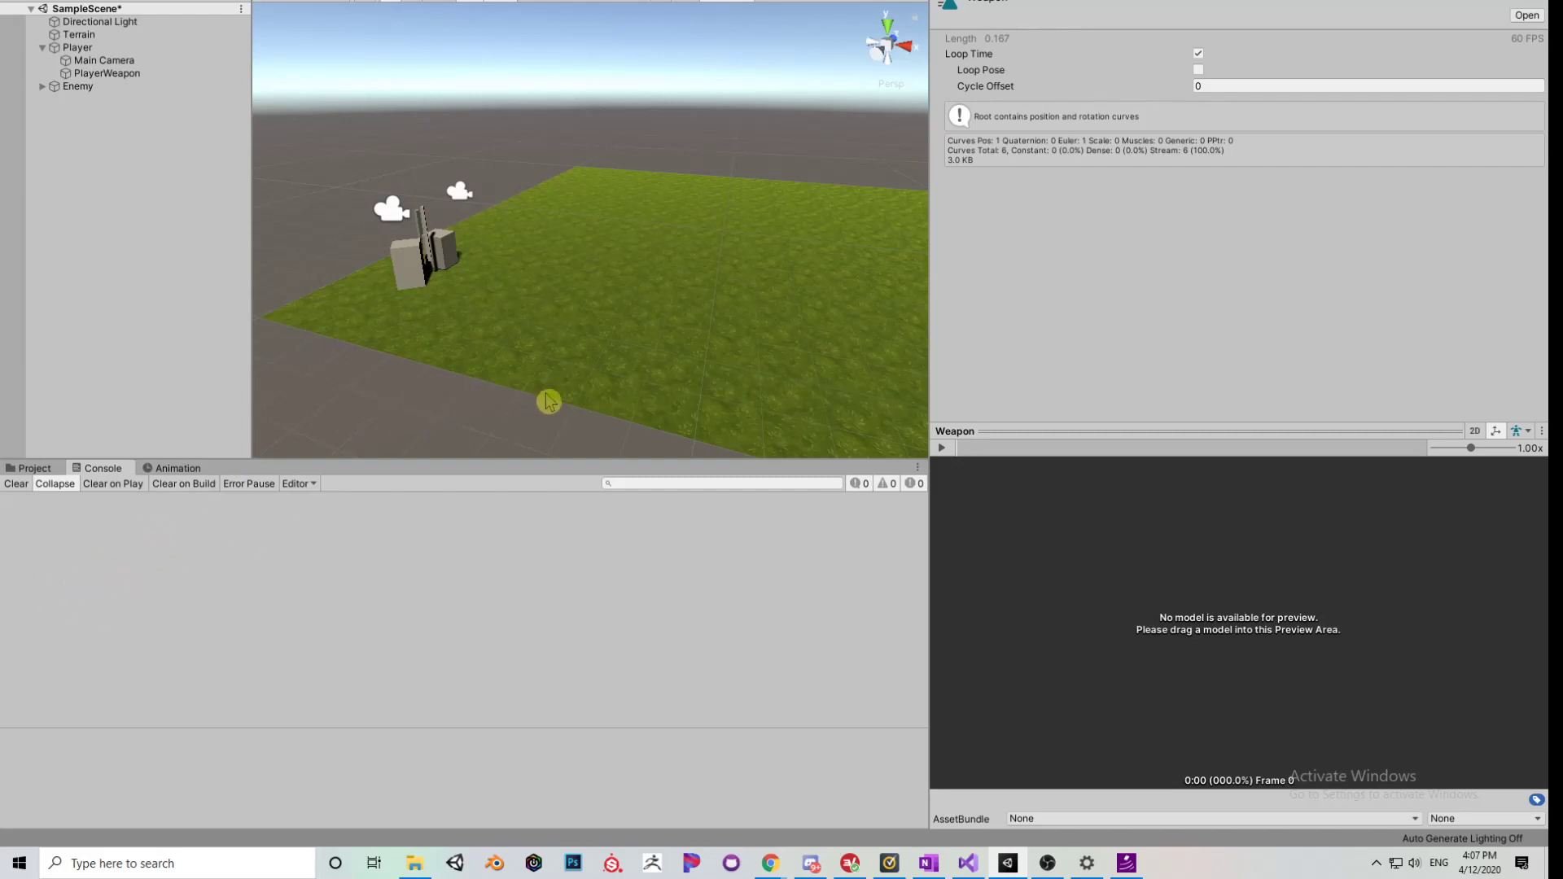
pyautogui.moveTo(541, 369); pyautogui.dragTo(492, 354, button='right')
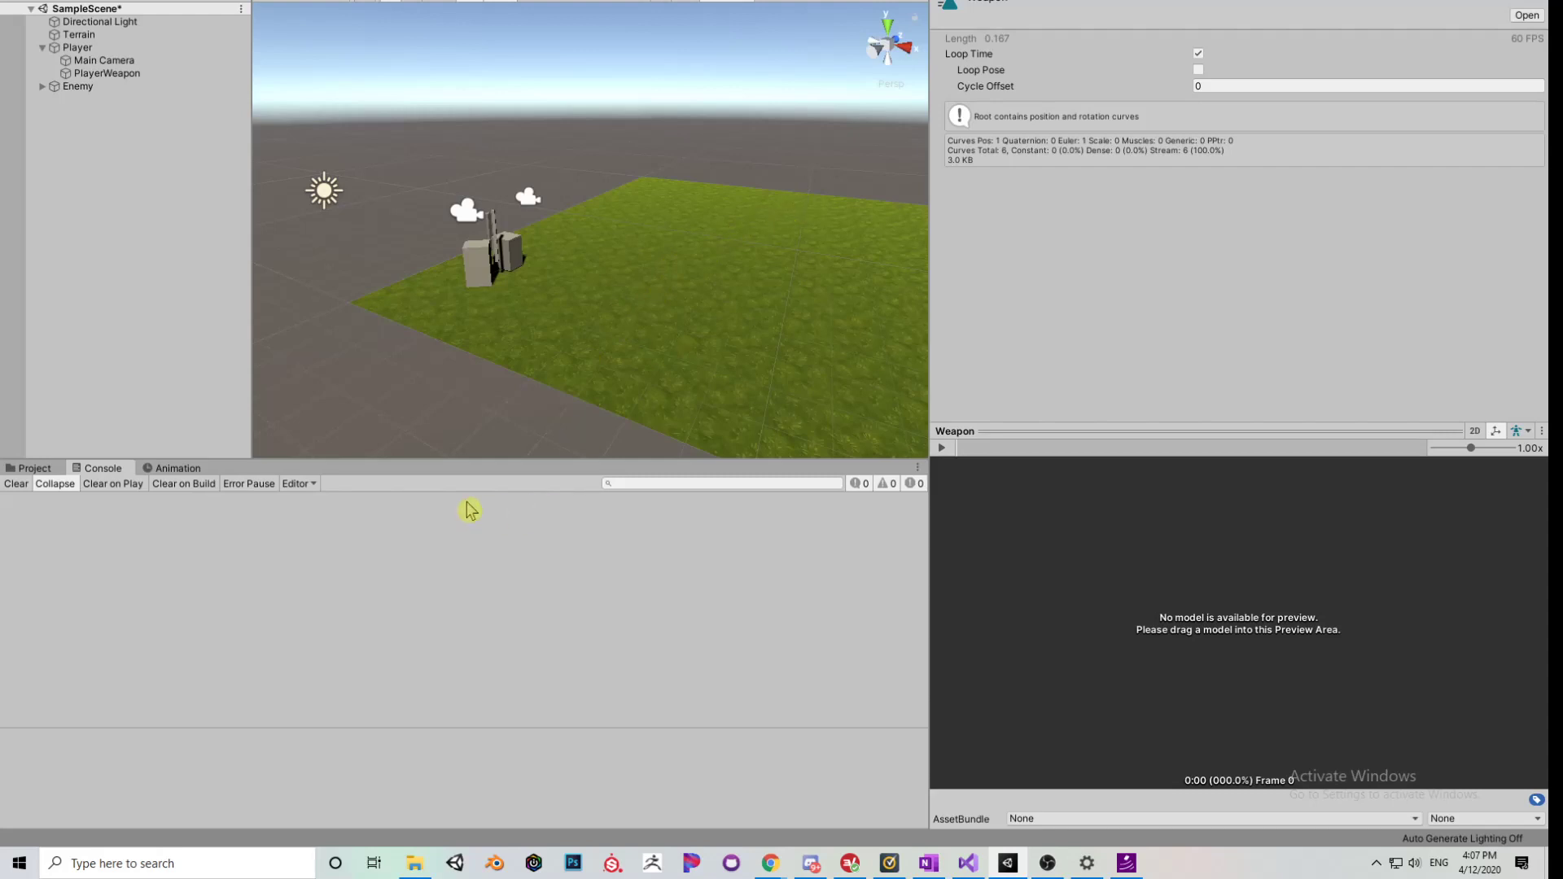
pyautogui.click(196, 469)
pyautogui.click(102, 469)
# - Select the Player block, the Enemy block and the Terrain in the Scene view to compare their components, ending on the Player
pyautogui.keyDown('alt'); pyautogui.moveTo(595, 219); pyautogui.dragTo(615, 201); pyautogui.keyUp('alt')
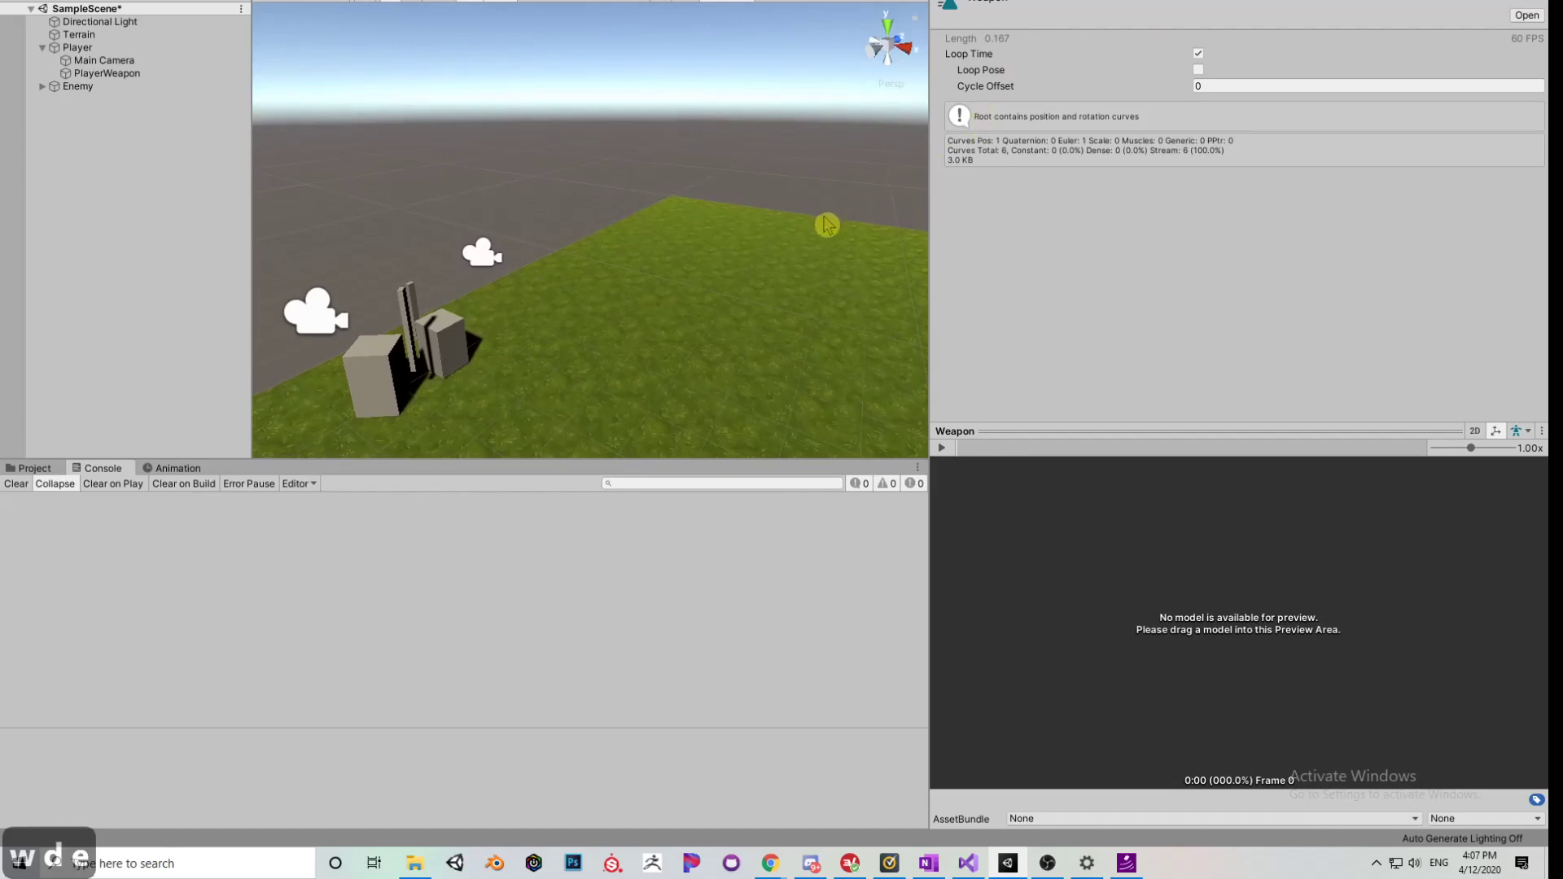
pyautogui.keyDown('alt'); pyautogui.moveTo(827, 225); pyautogui.dragTo(576, 307); pyautogui.keyUp('alt')
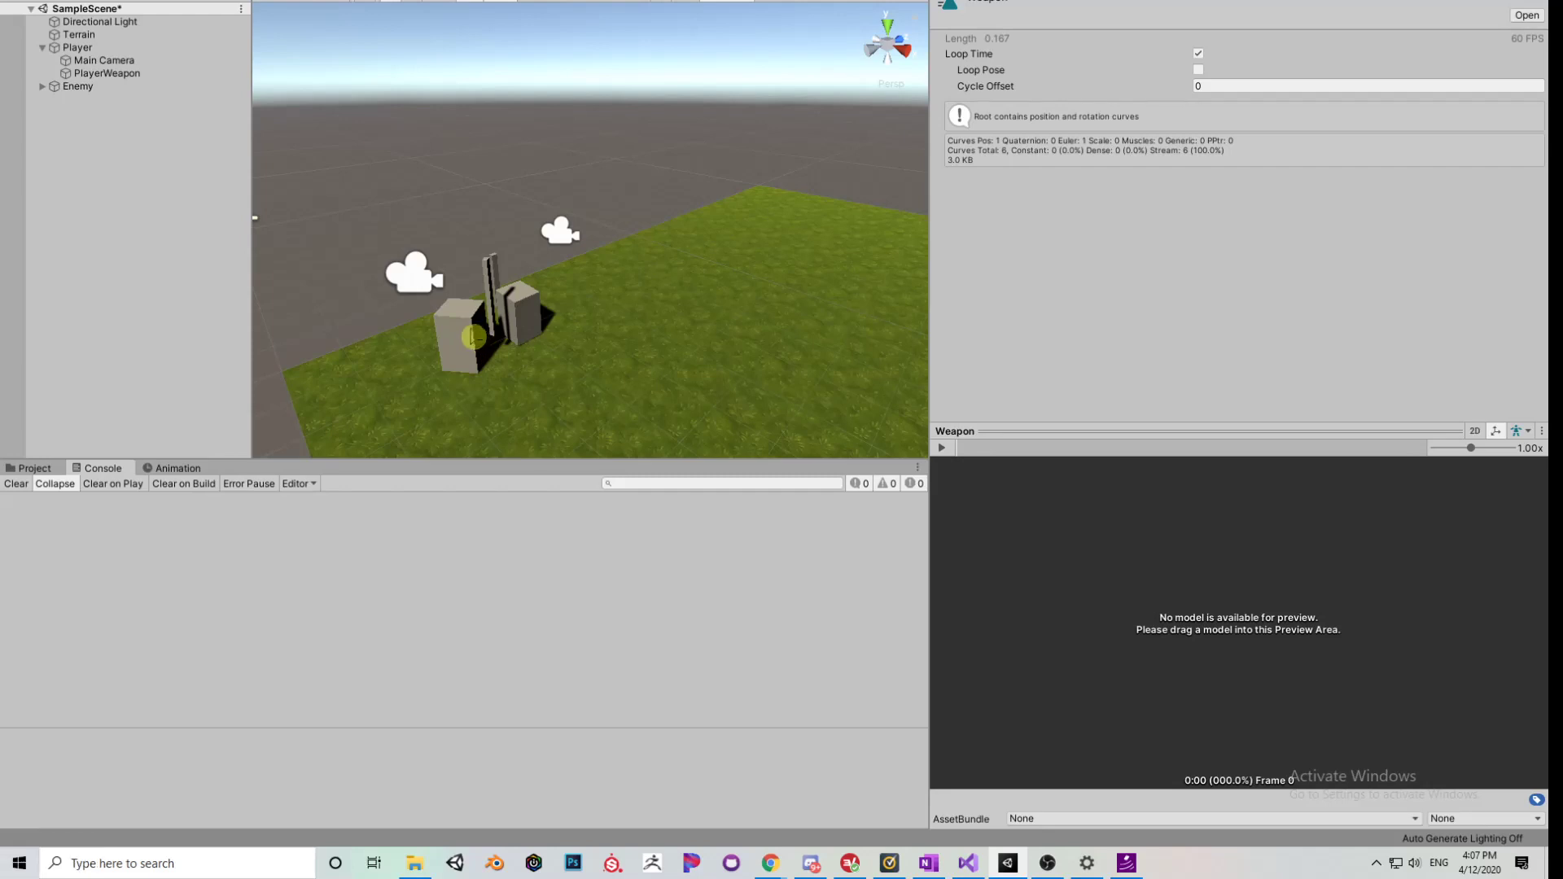
pyautogui.click(473, 336)
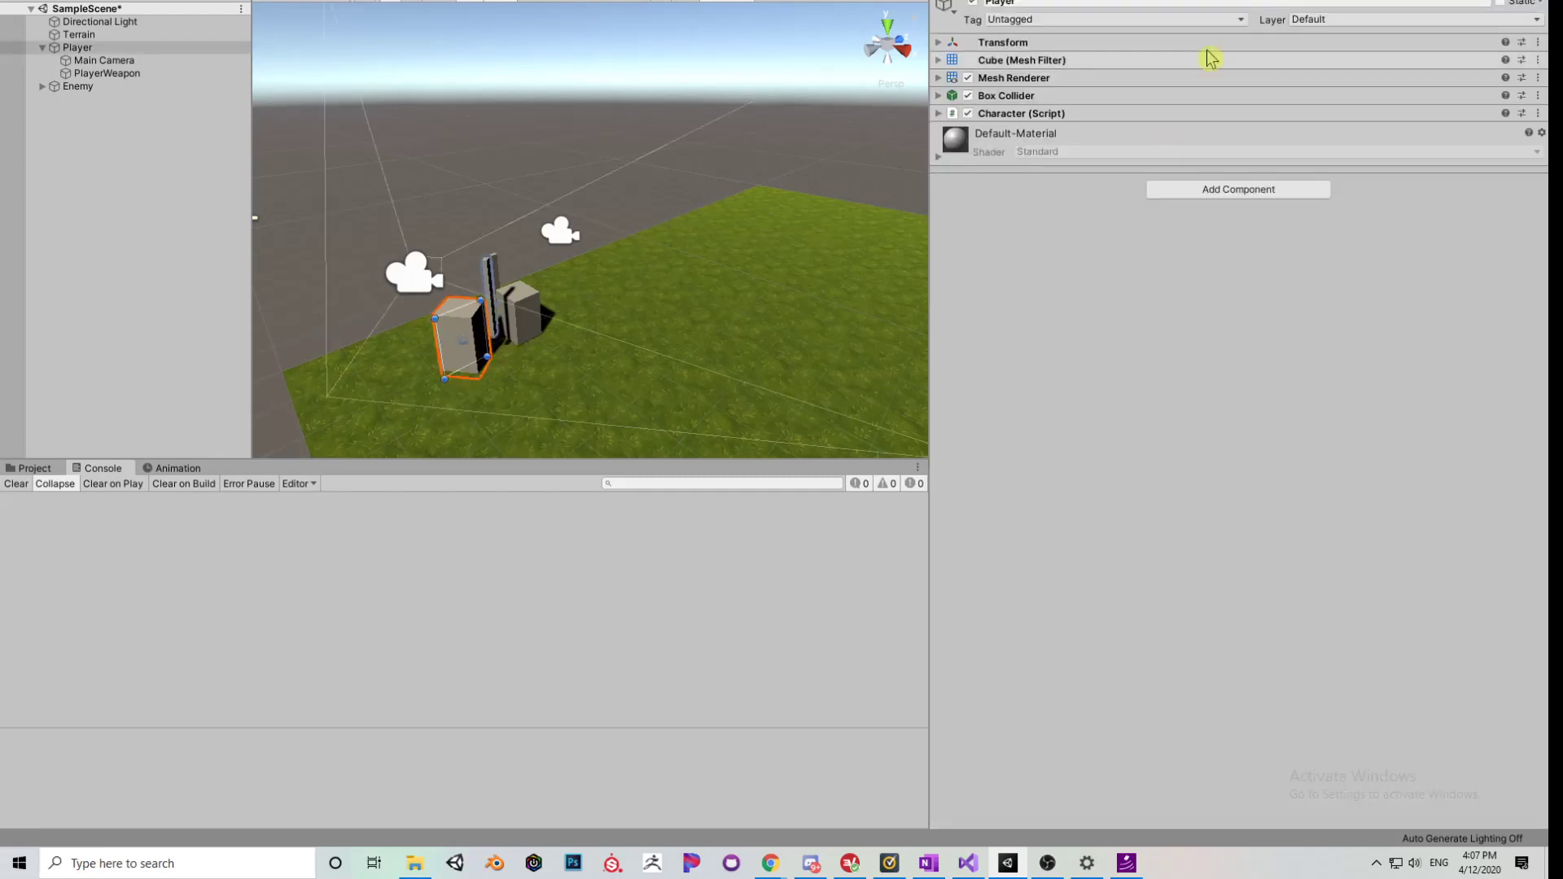
pyautogui.click(527, 314)
pyautogui.click(802, 311)
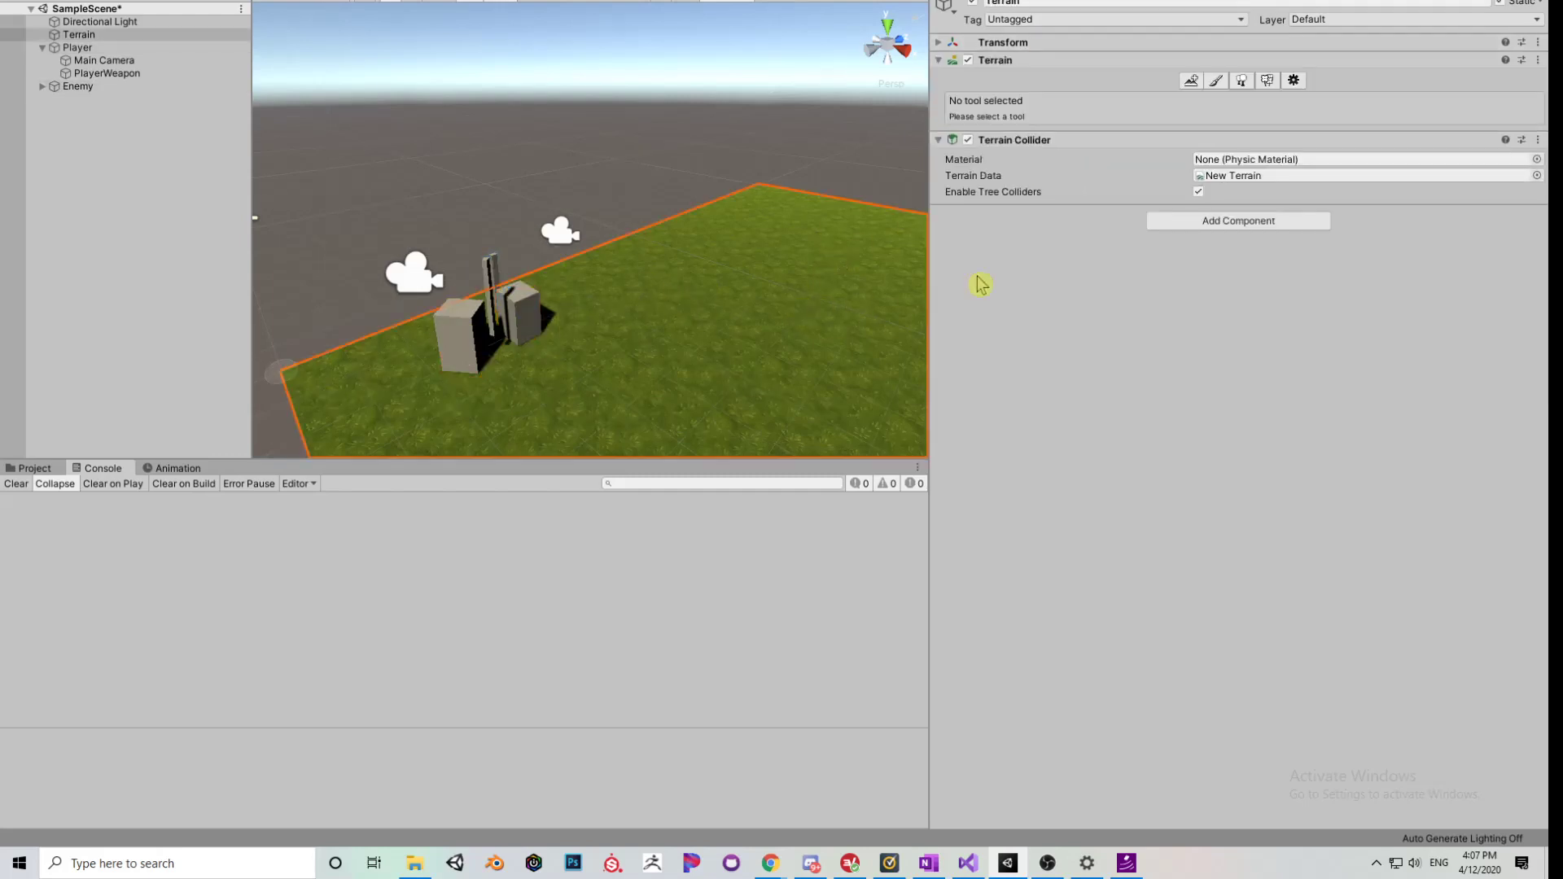
pyautogui.click(477, 345)
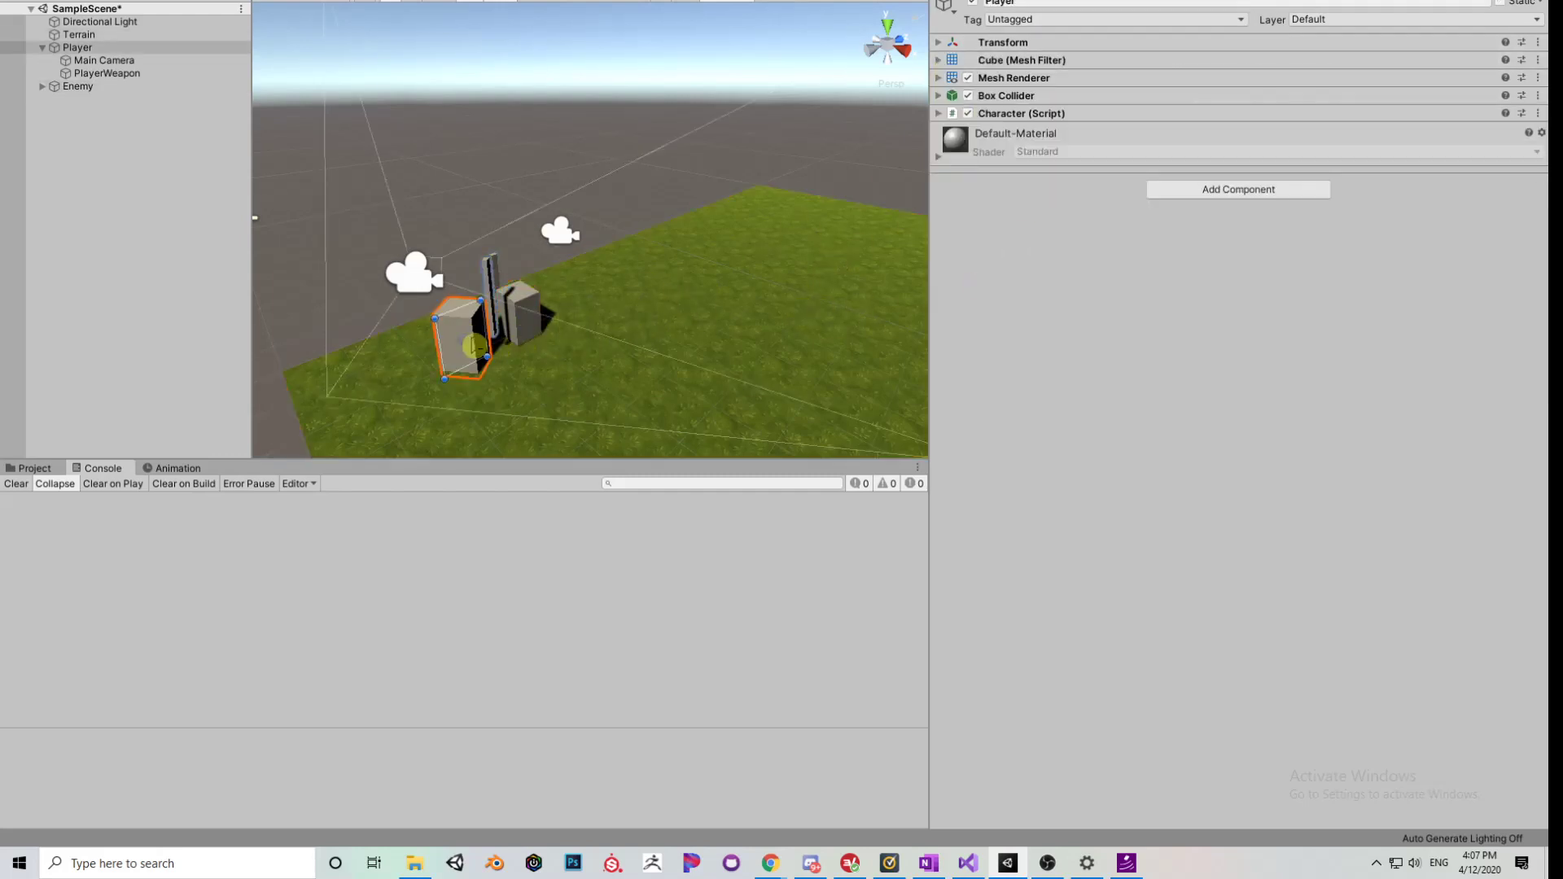
# - View the selected Player block and its camera frustum from several angles and distances
pyautogui.keyDown('alt'); pyautogui.moveTo(710, 301); pyautogui.dragTo(747, 265); pyautogui.keyUp('alt')
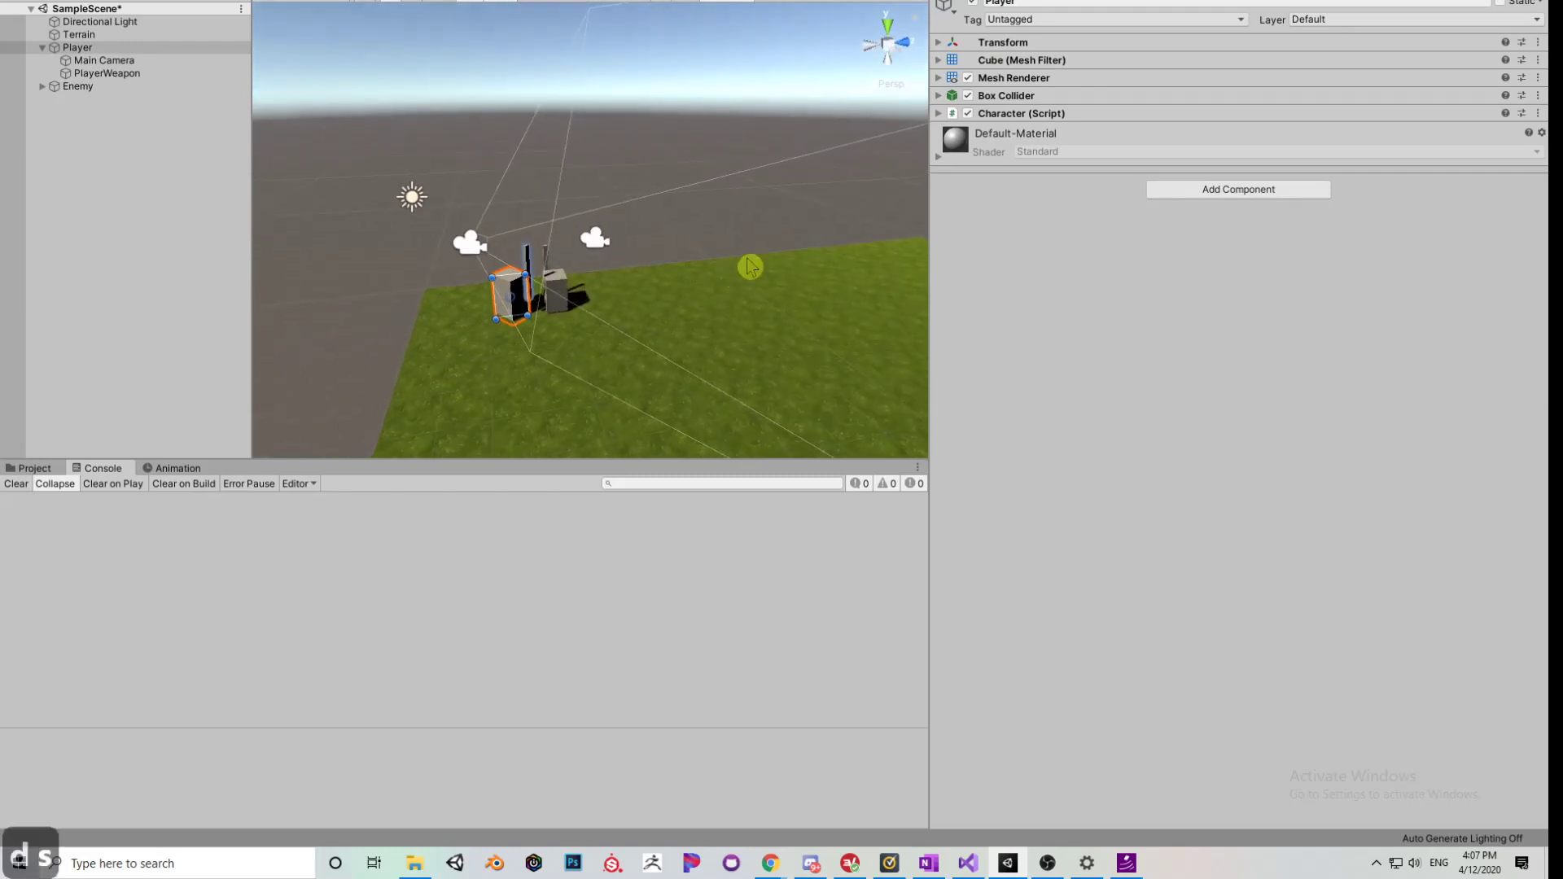
pyautogui.keyDown('alt'); pyautogui.moveTo(740, 180); pyautogui.dragTo(728, 168); pyautogui.keyUp('alt')
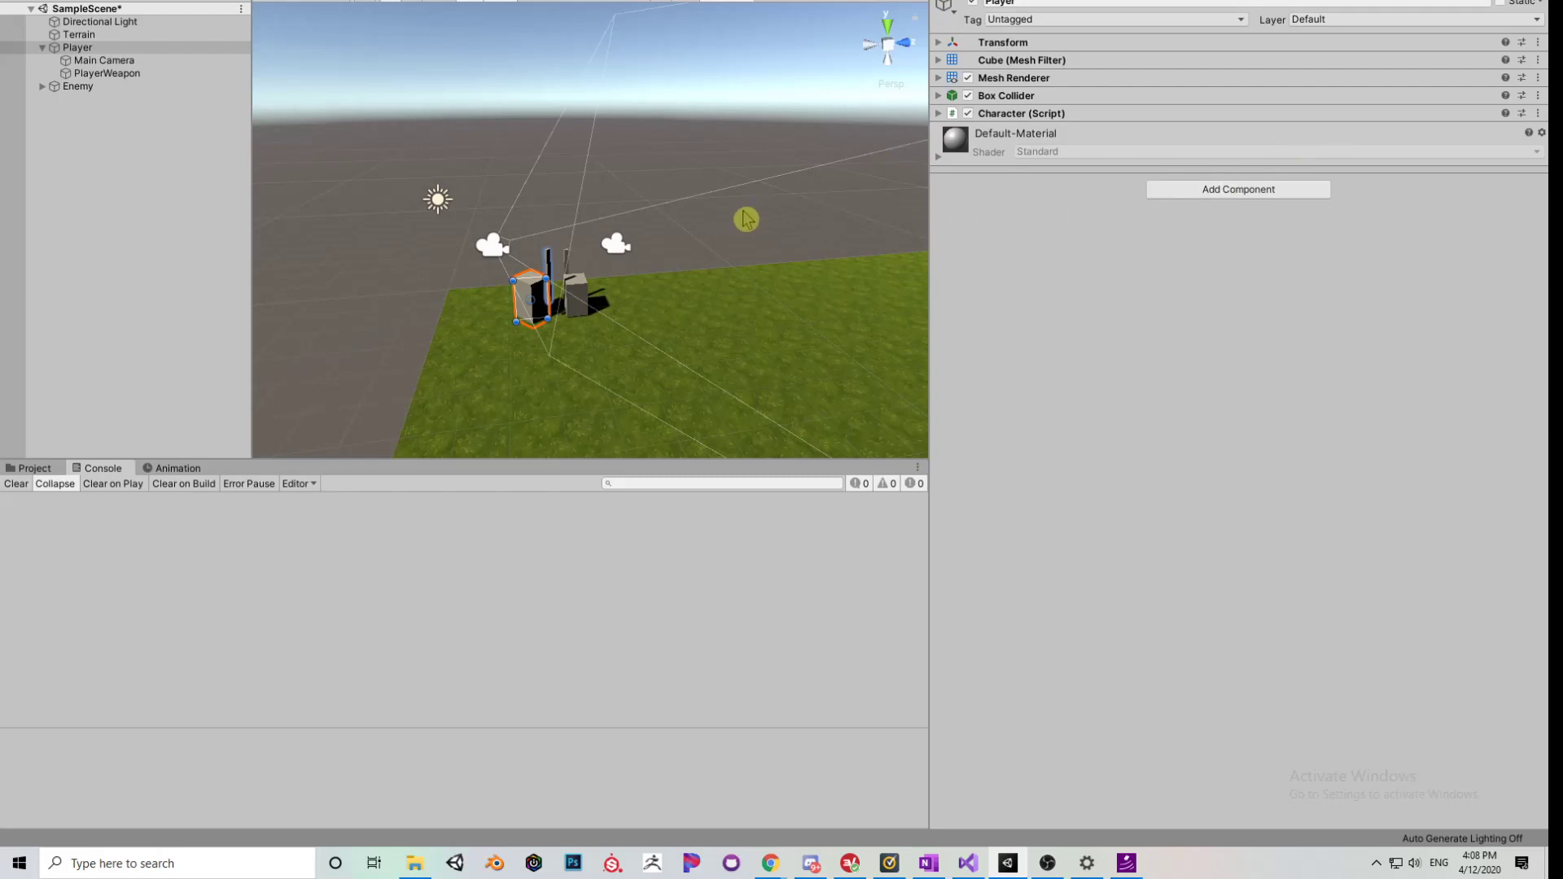
pyautogui.scroll(-3, 741, 219)
pyautogui.scroll(2, 737, 226)
pyautogui.moveTo(733, 225); pyautogui.dragTo(808, 235, button='right')
pyautogui.press('s')
pyautogui.press('e')
pyautogui.press('w')
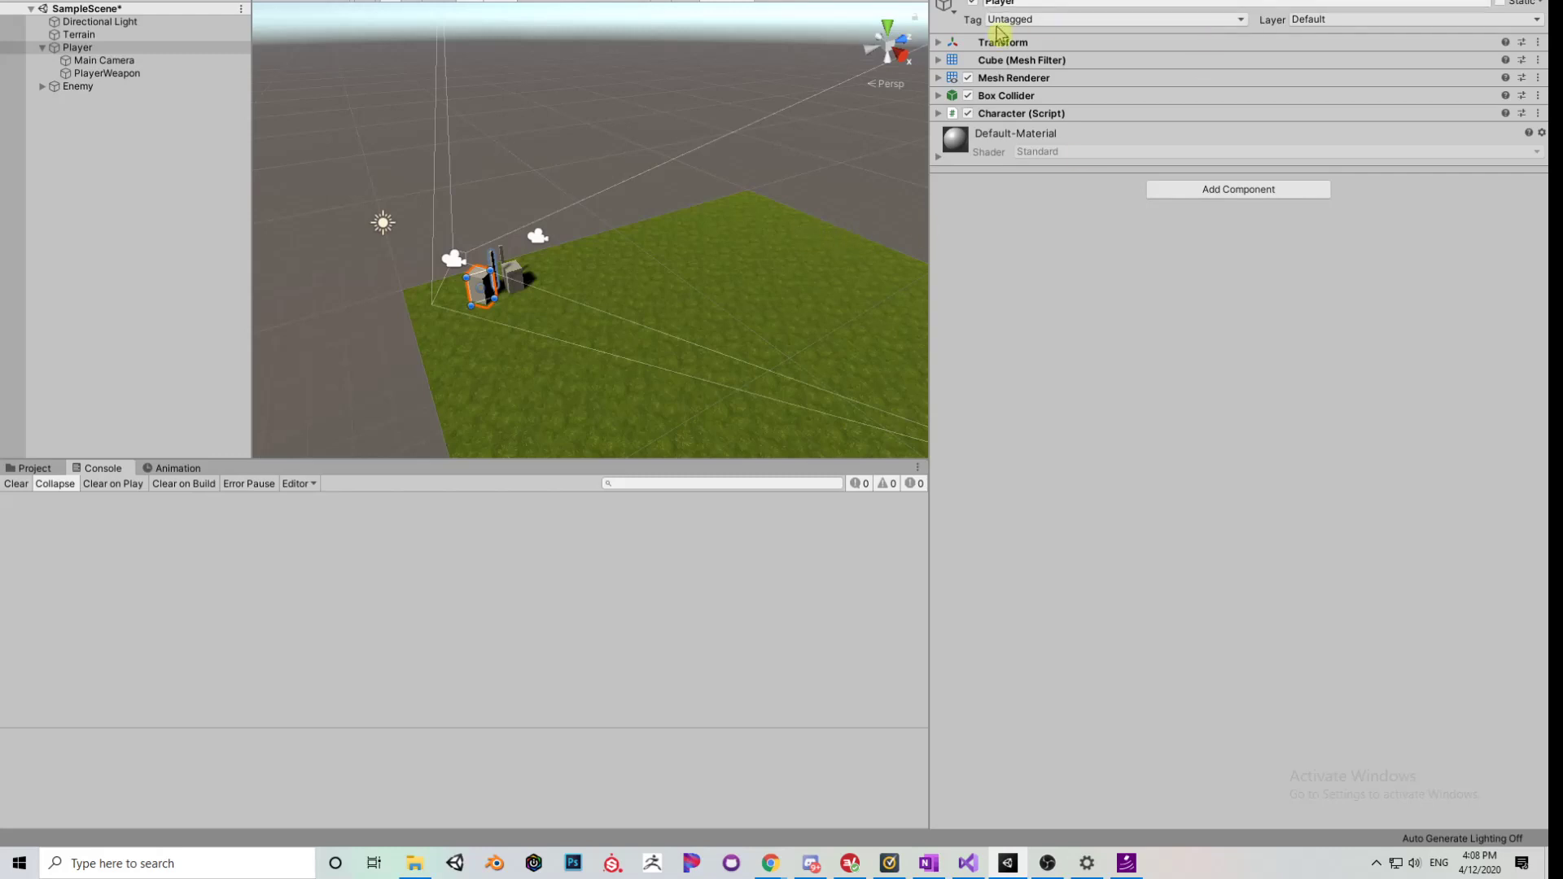
# - Inspect the Enemy, then select the Player and expand its Transform, Mesh Filter, Mesh Renderer, Box Collider and Character script components
pyautogui.click(94, 87)
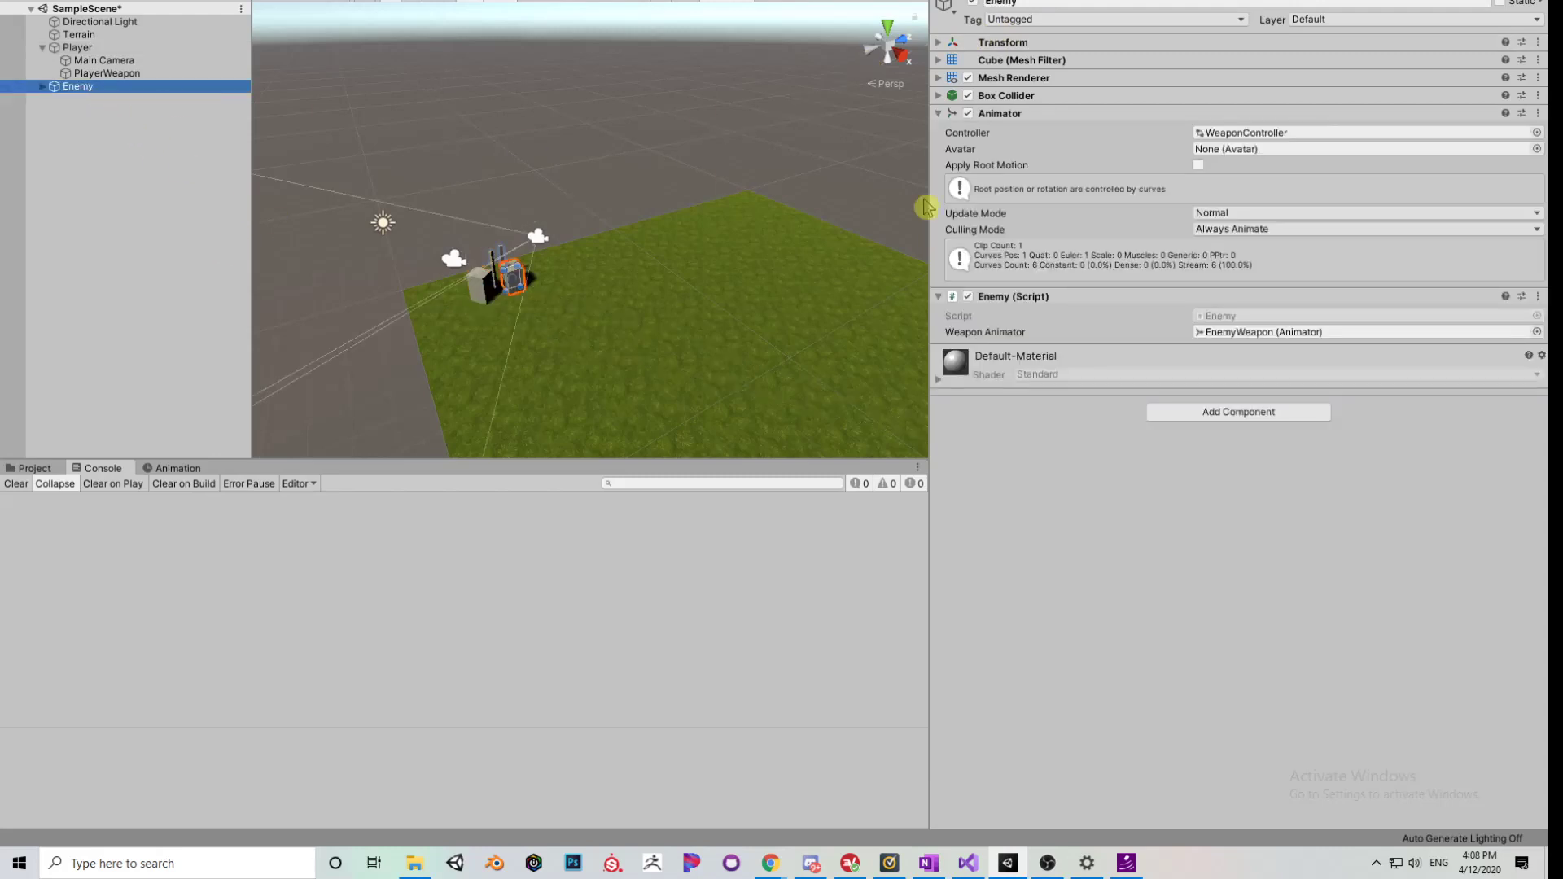
pyautogui.click(89, 49)
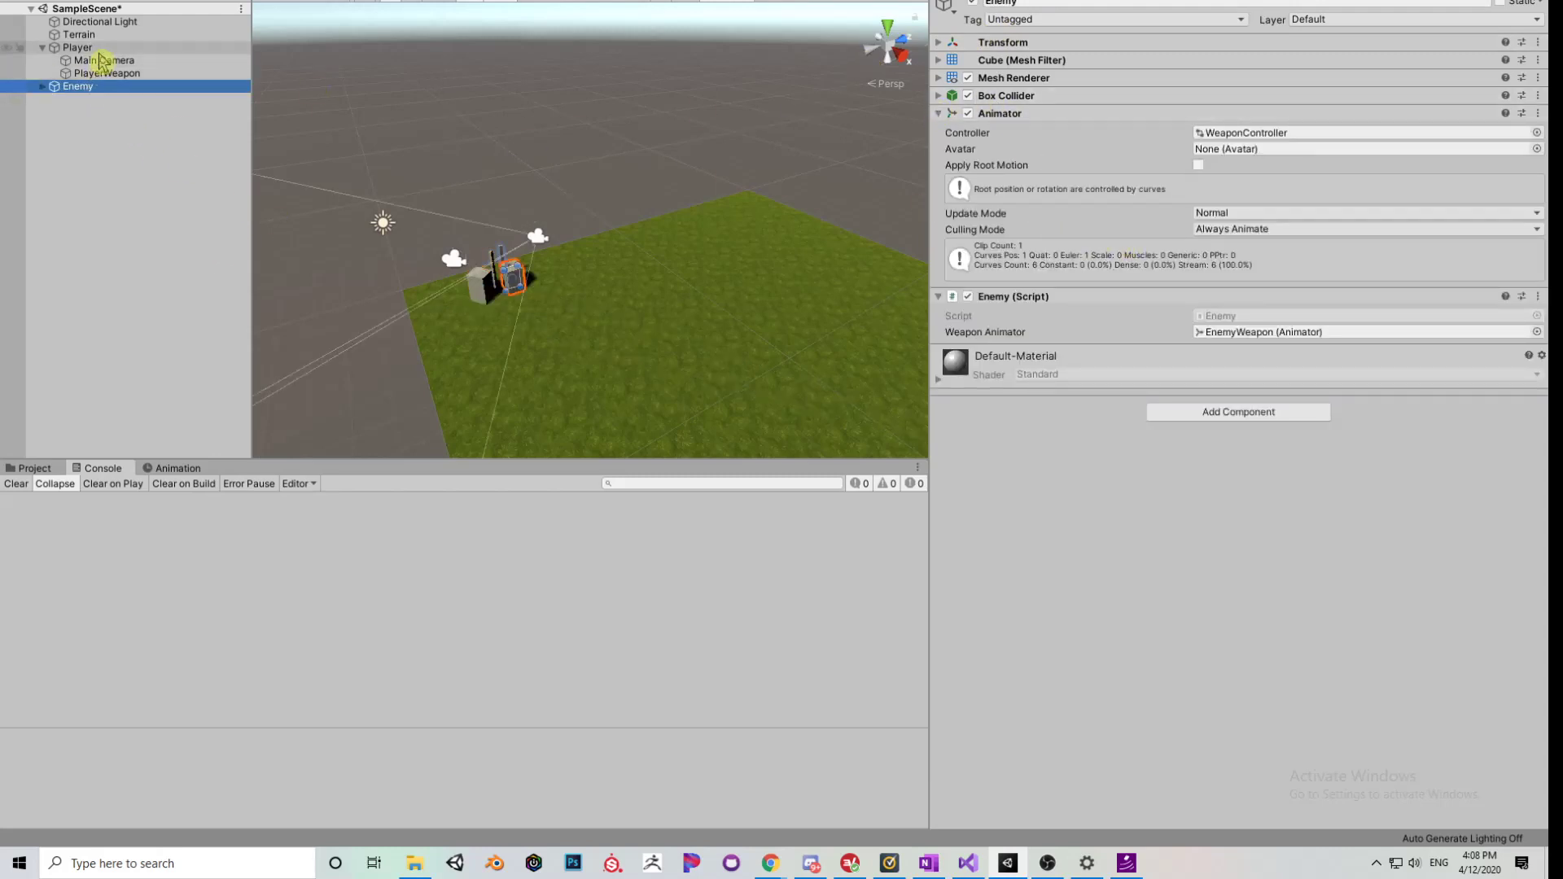
pyautogui.click(939, 42)
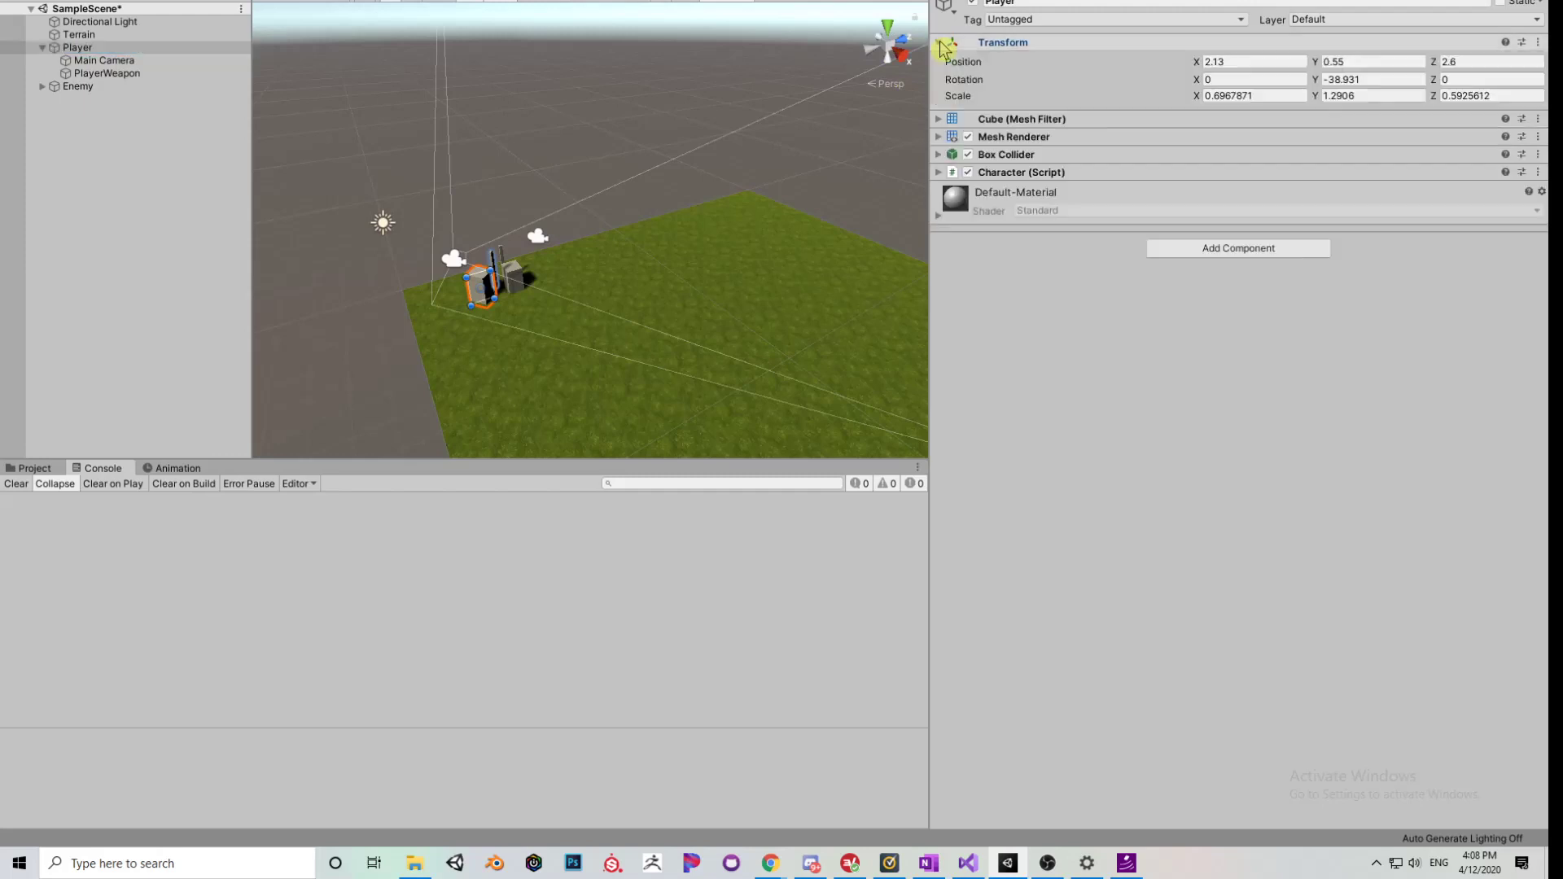
pyautogui.click(938, 119)
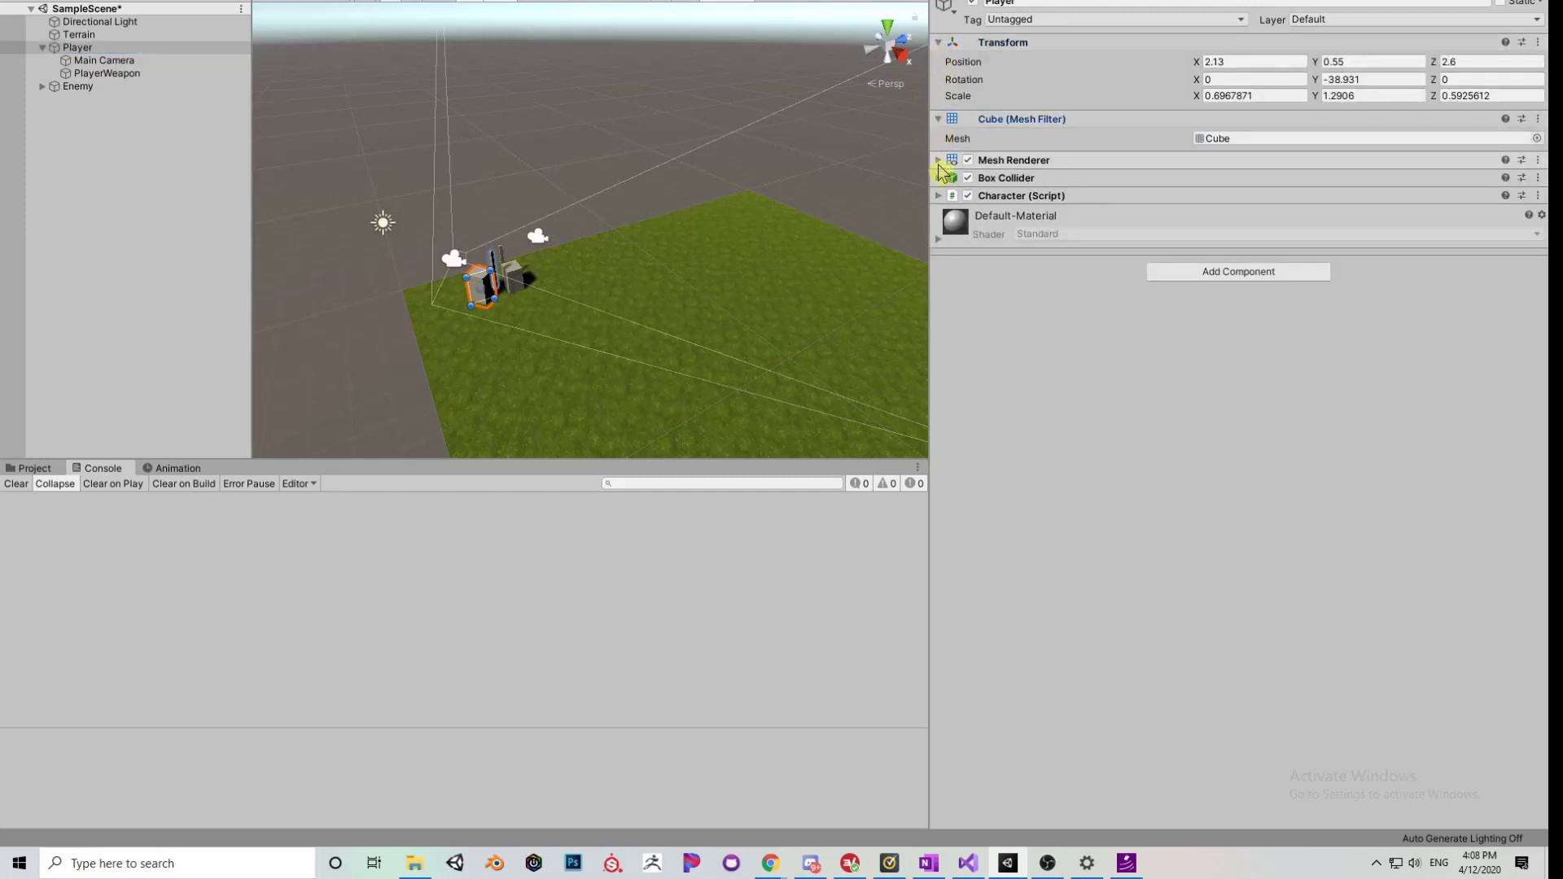
pyautogui.click(938, 160)
pyautogui.click(939, 426)
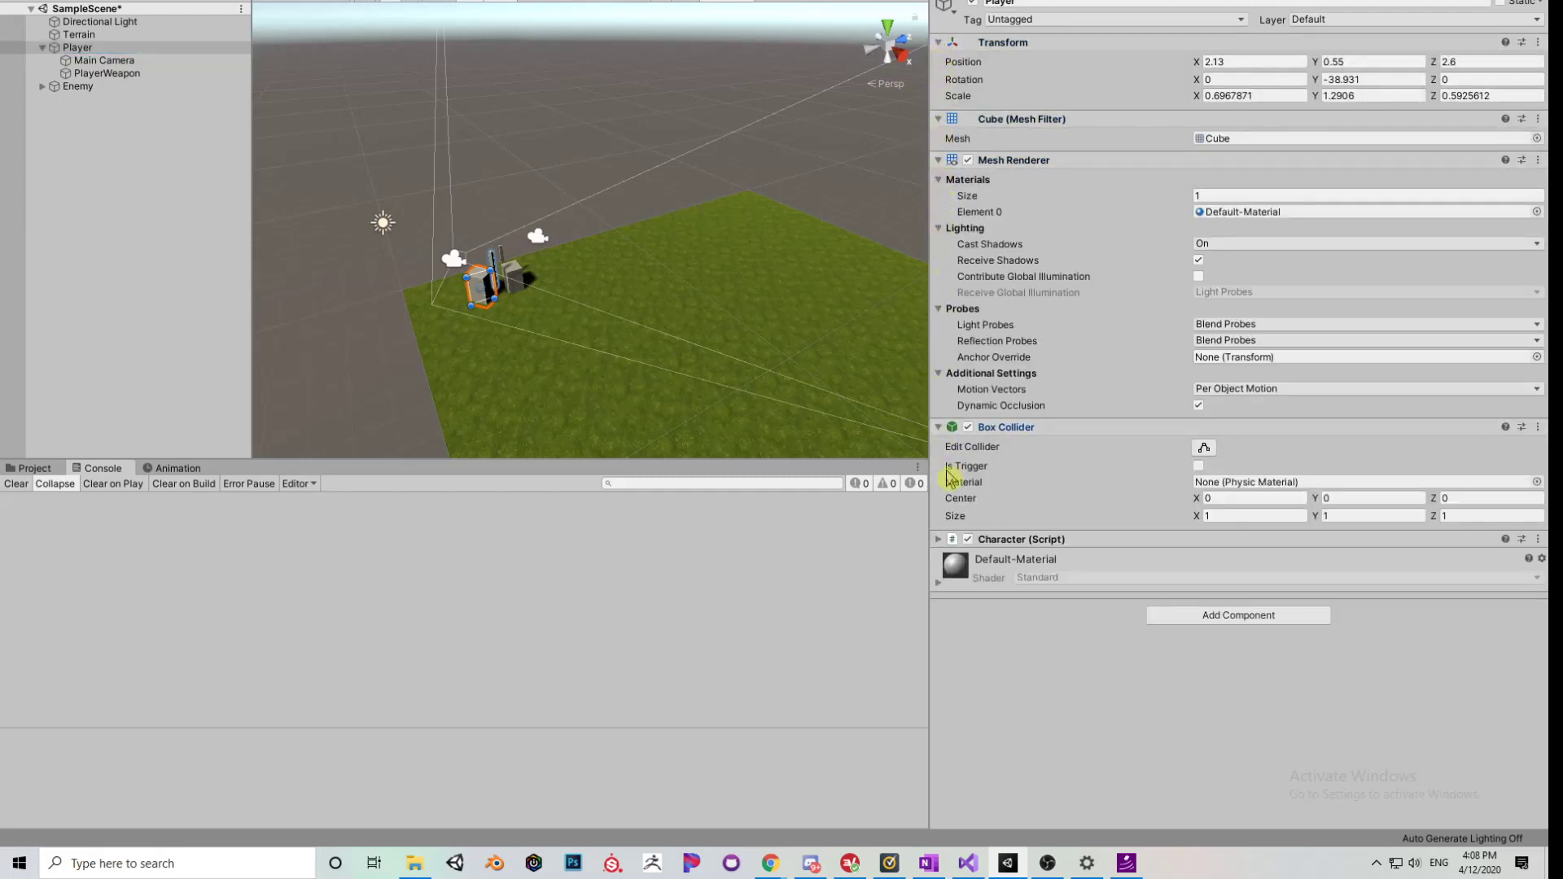
pyautogui.click(939, 539)
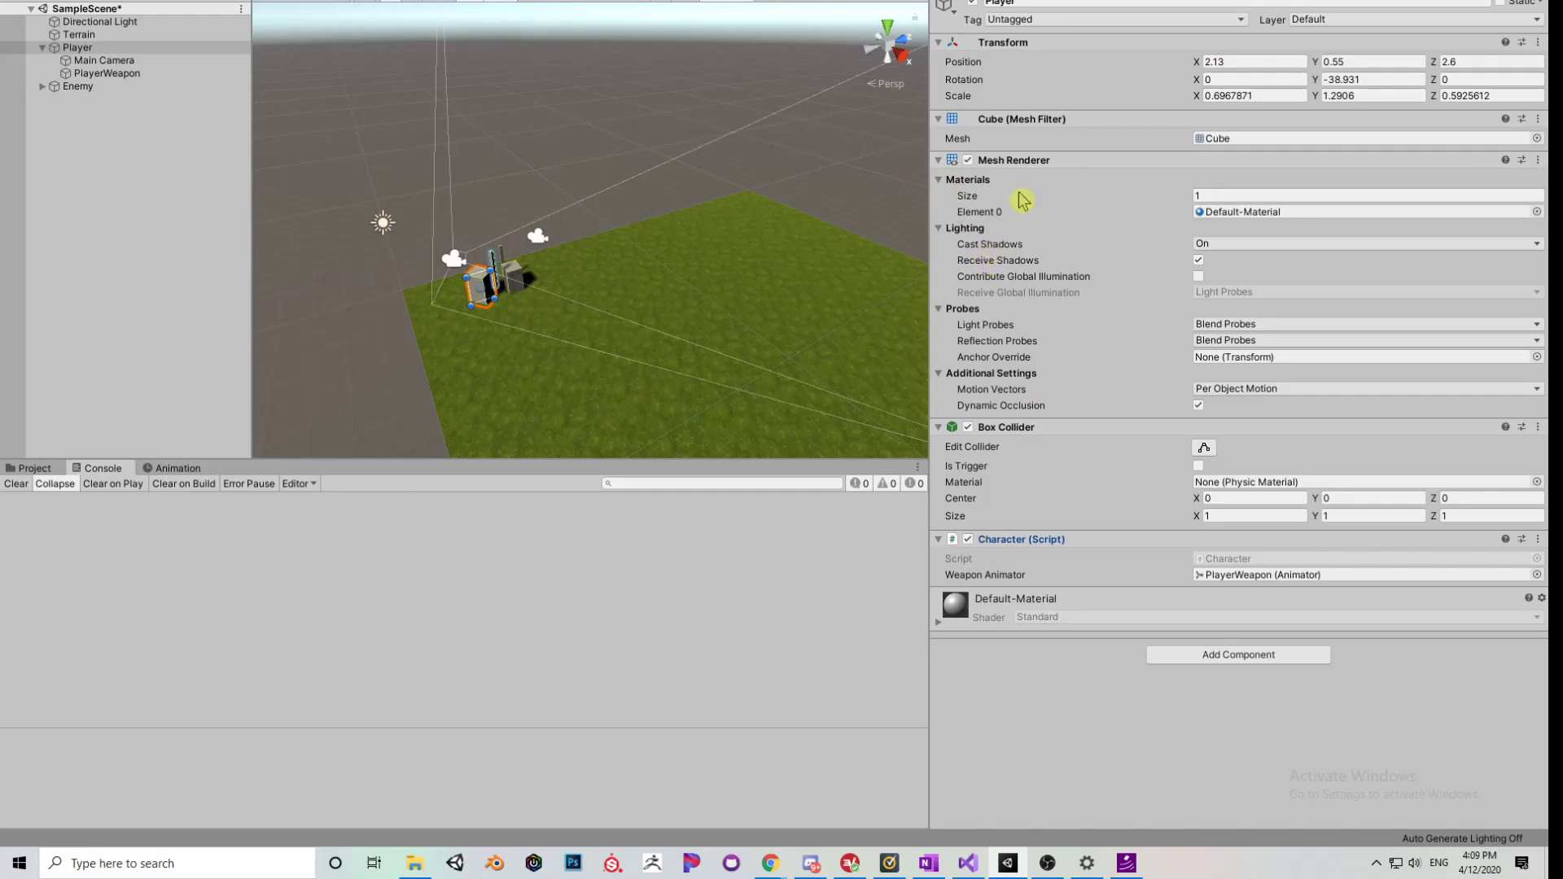
# - Collapse the Player's Transform, Mesh Filter, Mesh Renderer, Box Collider and Character script components
pyautogui.click(938, 43)
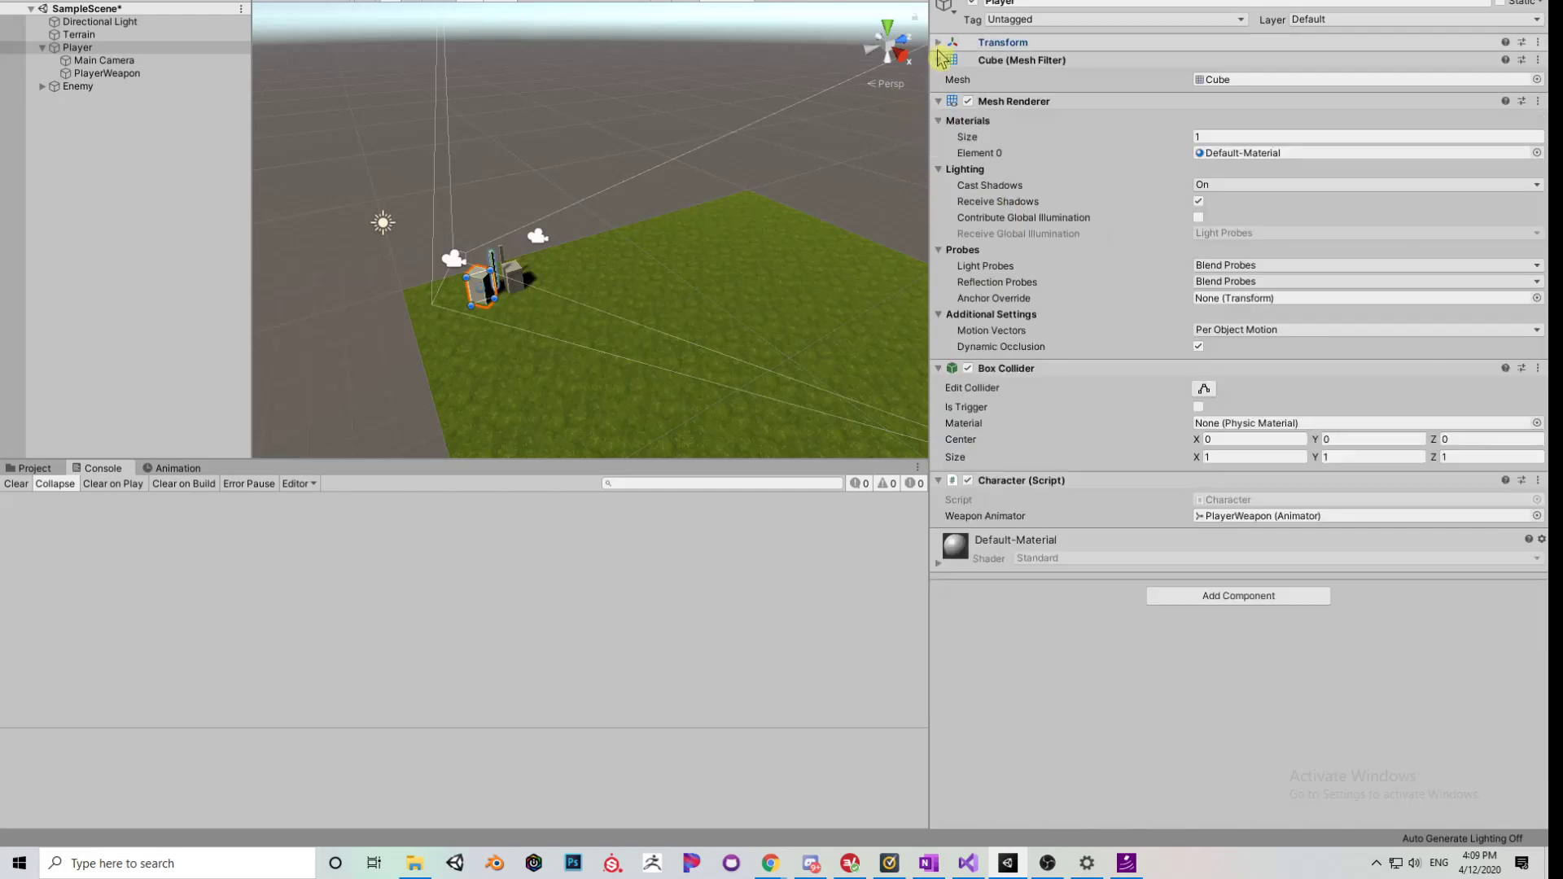
pyautogui.click(939, 61)
pyautogui.click(939, 78)
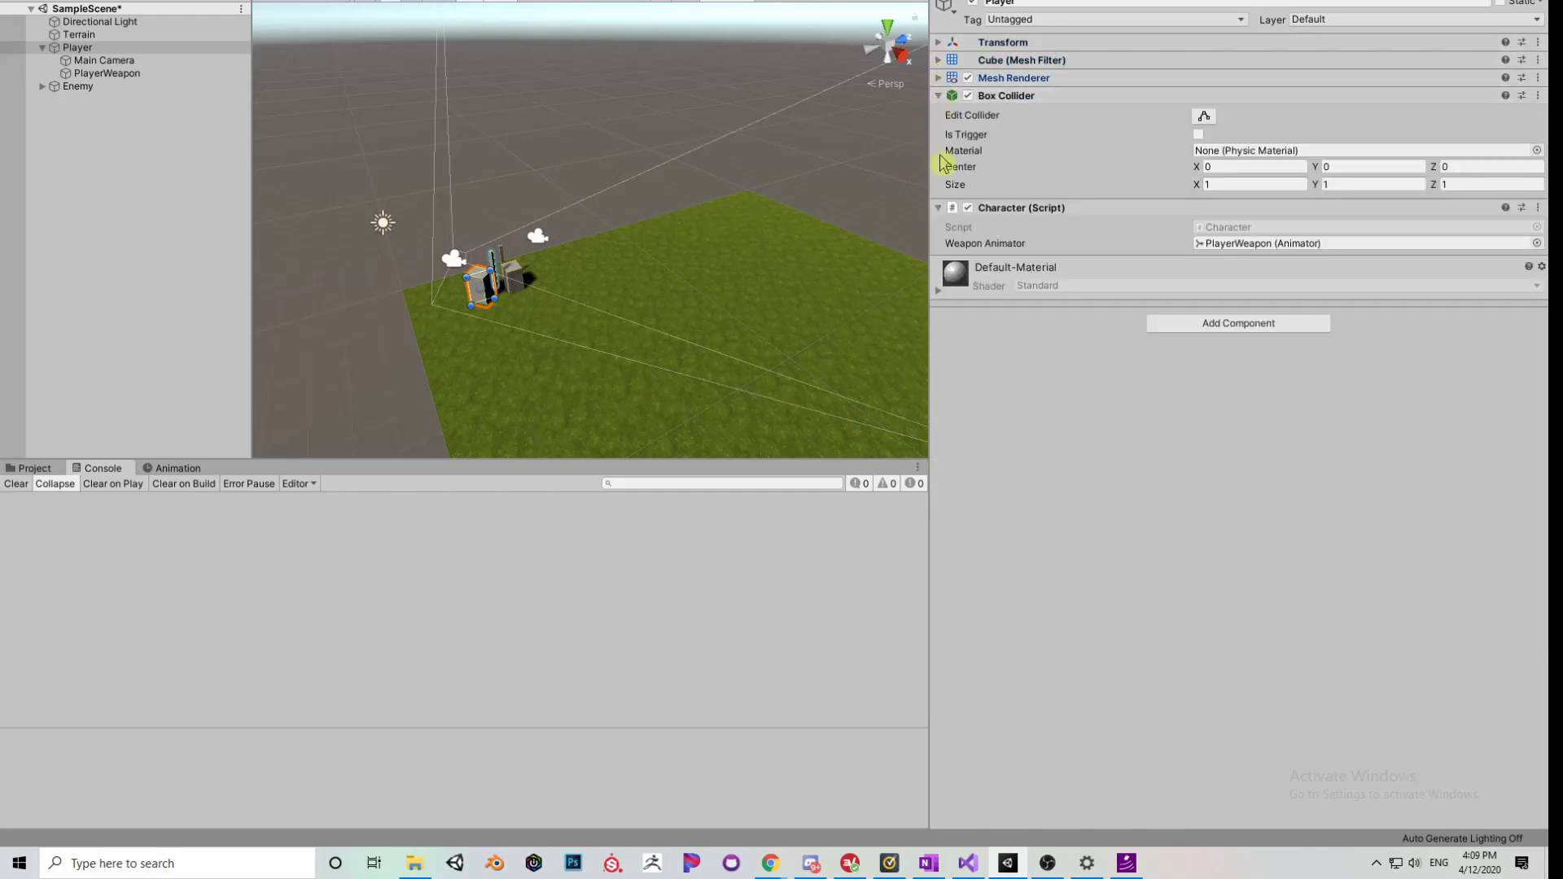
pyautogui.click(939, 96)
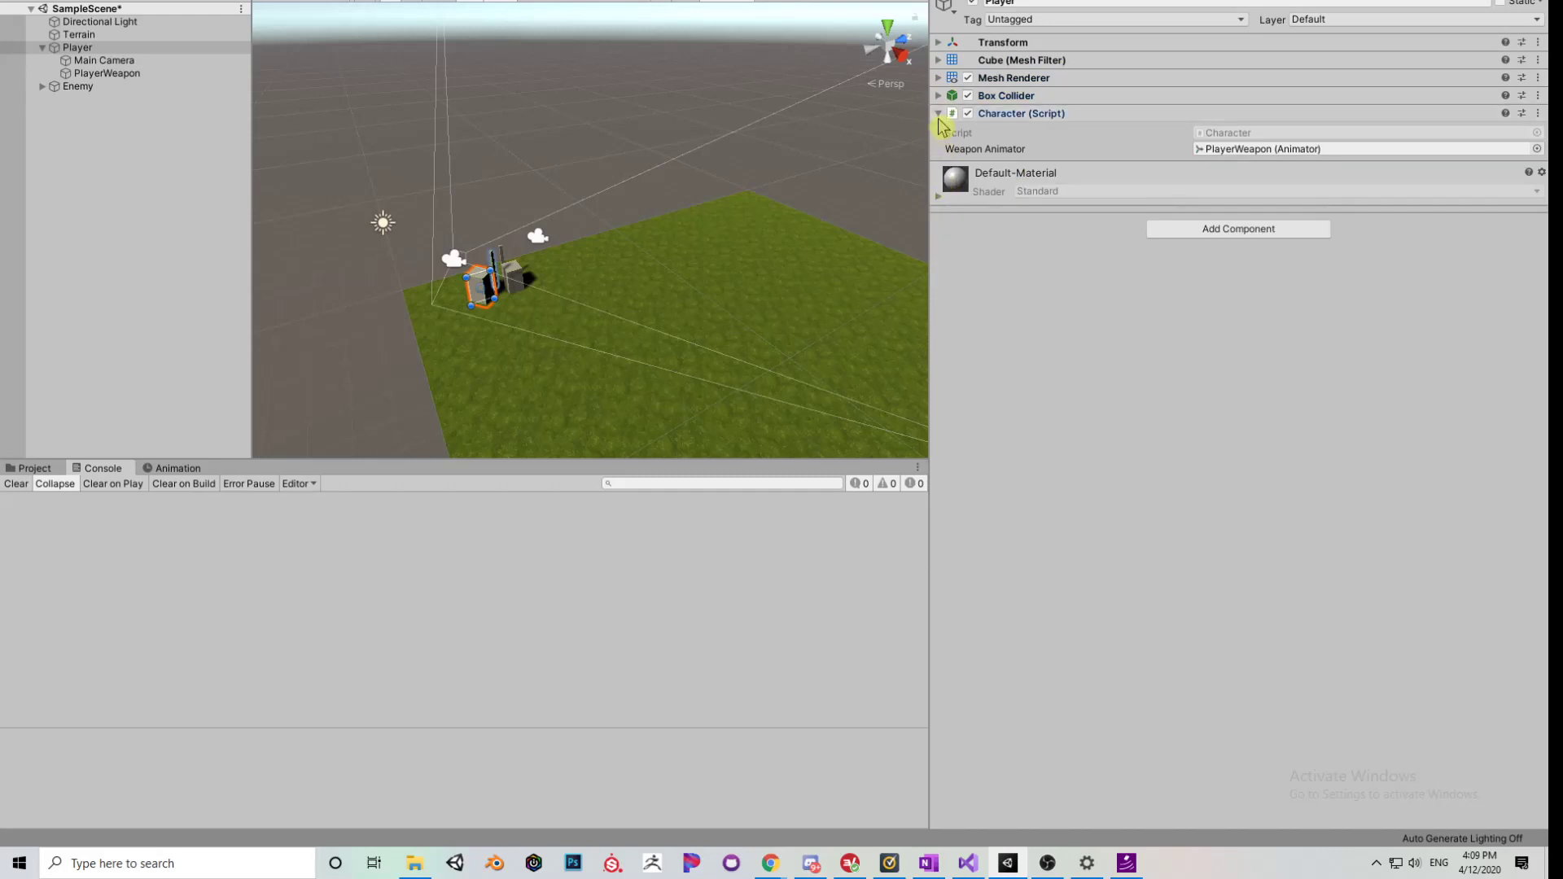
pyautogui.click(939, 113)
# - Expand the Player's Transform and Mesh Filter components to examine them, leaving only the Transform expanded
pyautogui.moveTo(481, 332); pyautogui.dragTo(419, 317, button='right')
pyautogui.press('w')
pyautogui.press('w')
pyautogui.press('w')
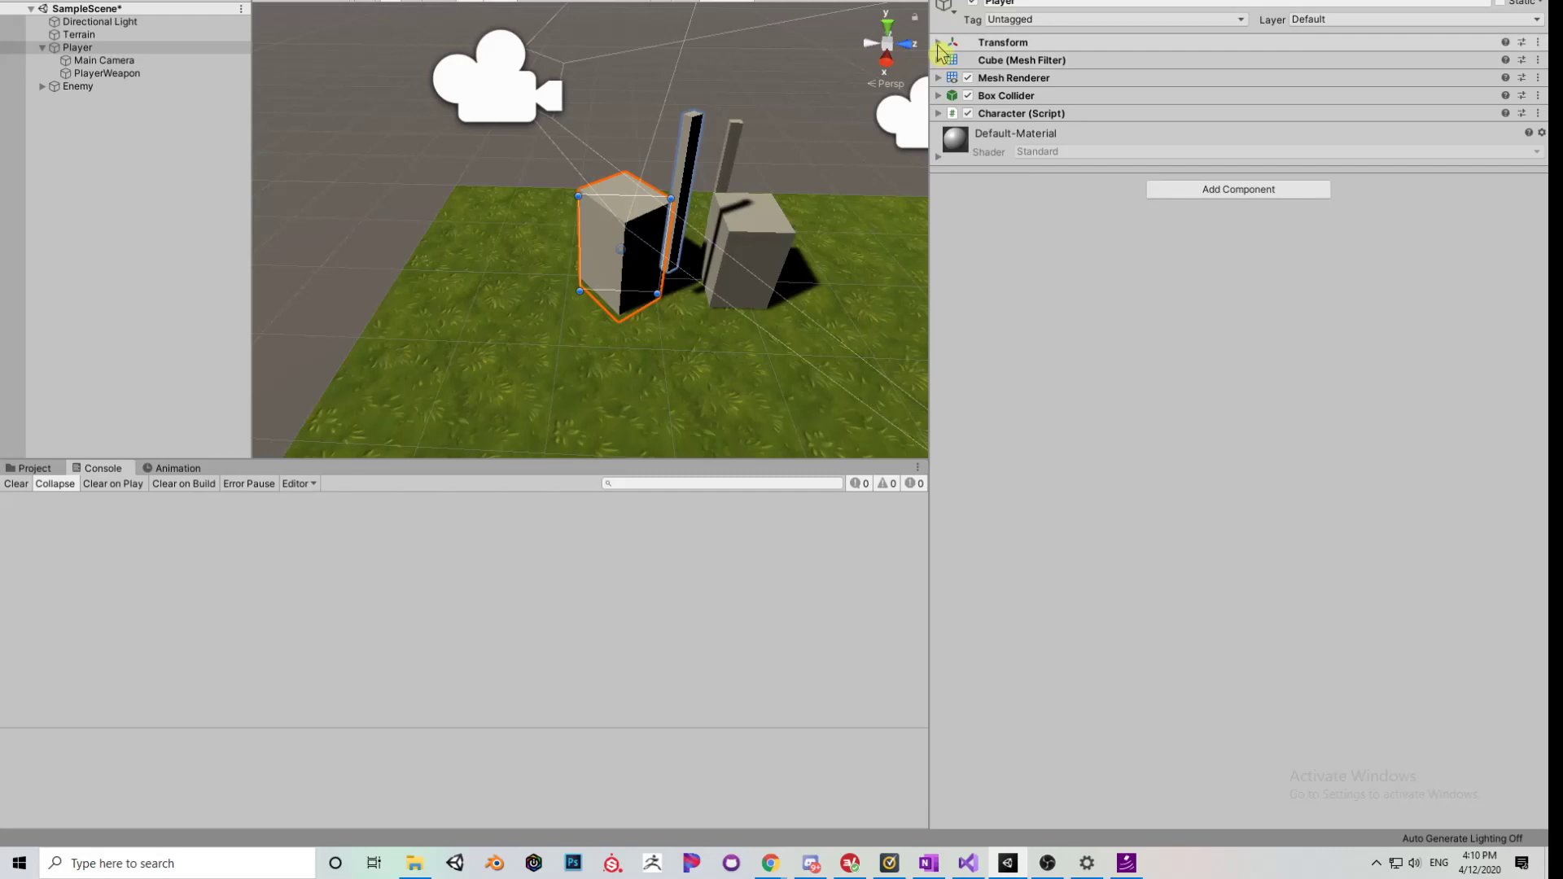
pyautogui.scroll(-4, 847, 255)
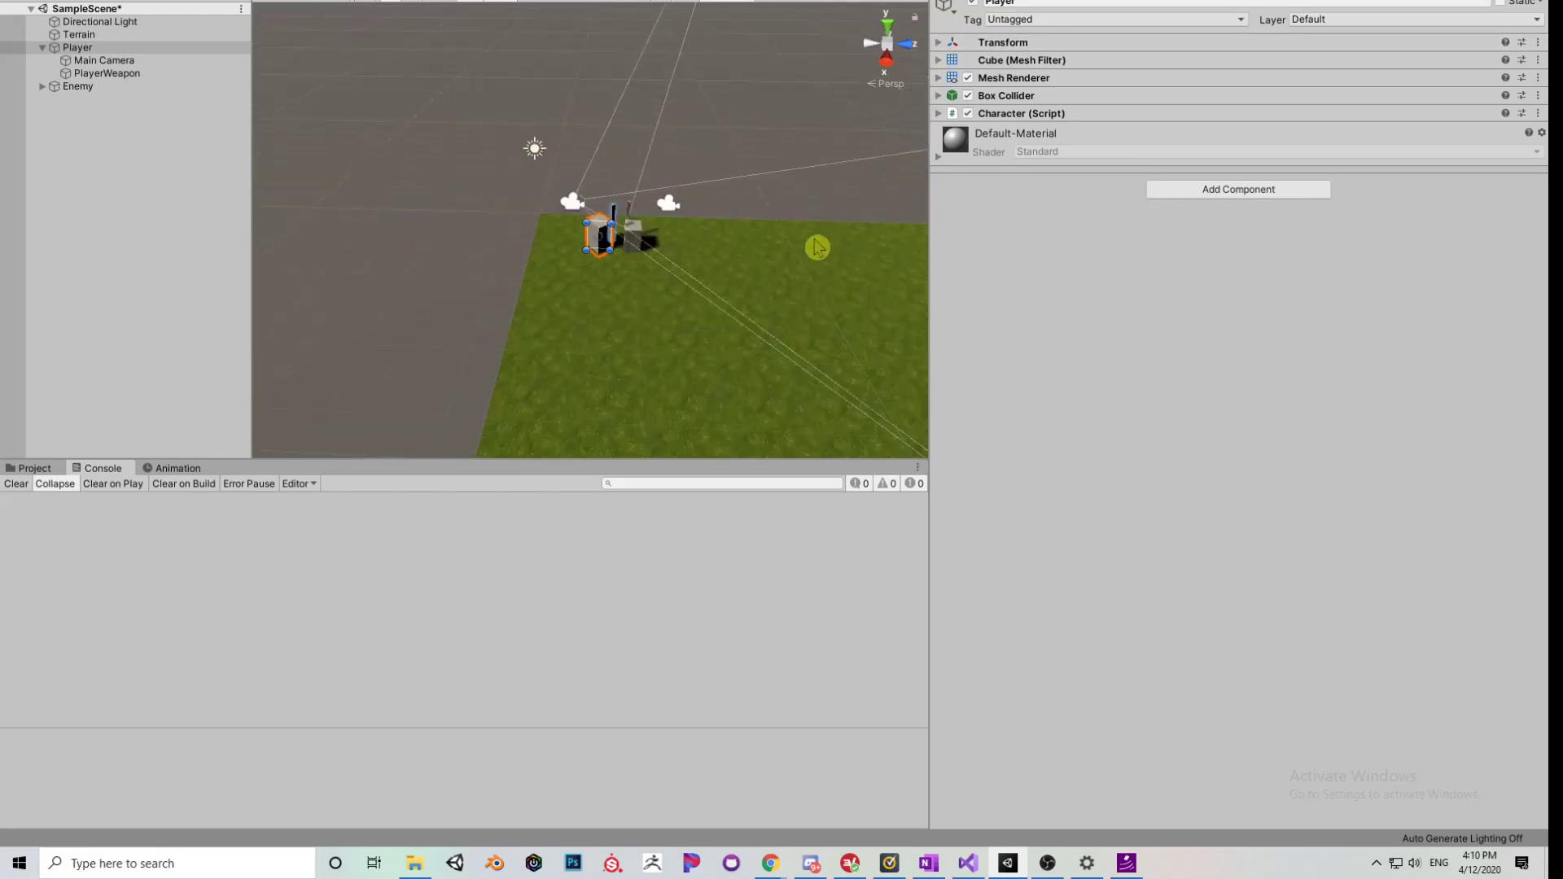
pyautogui.scroll(2, 846, 255)
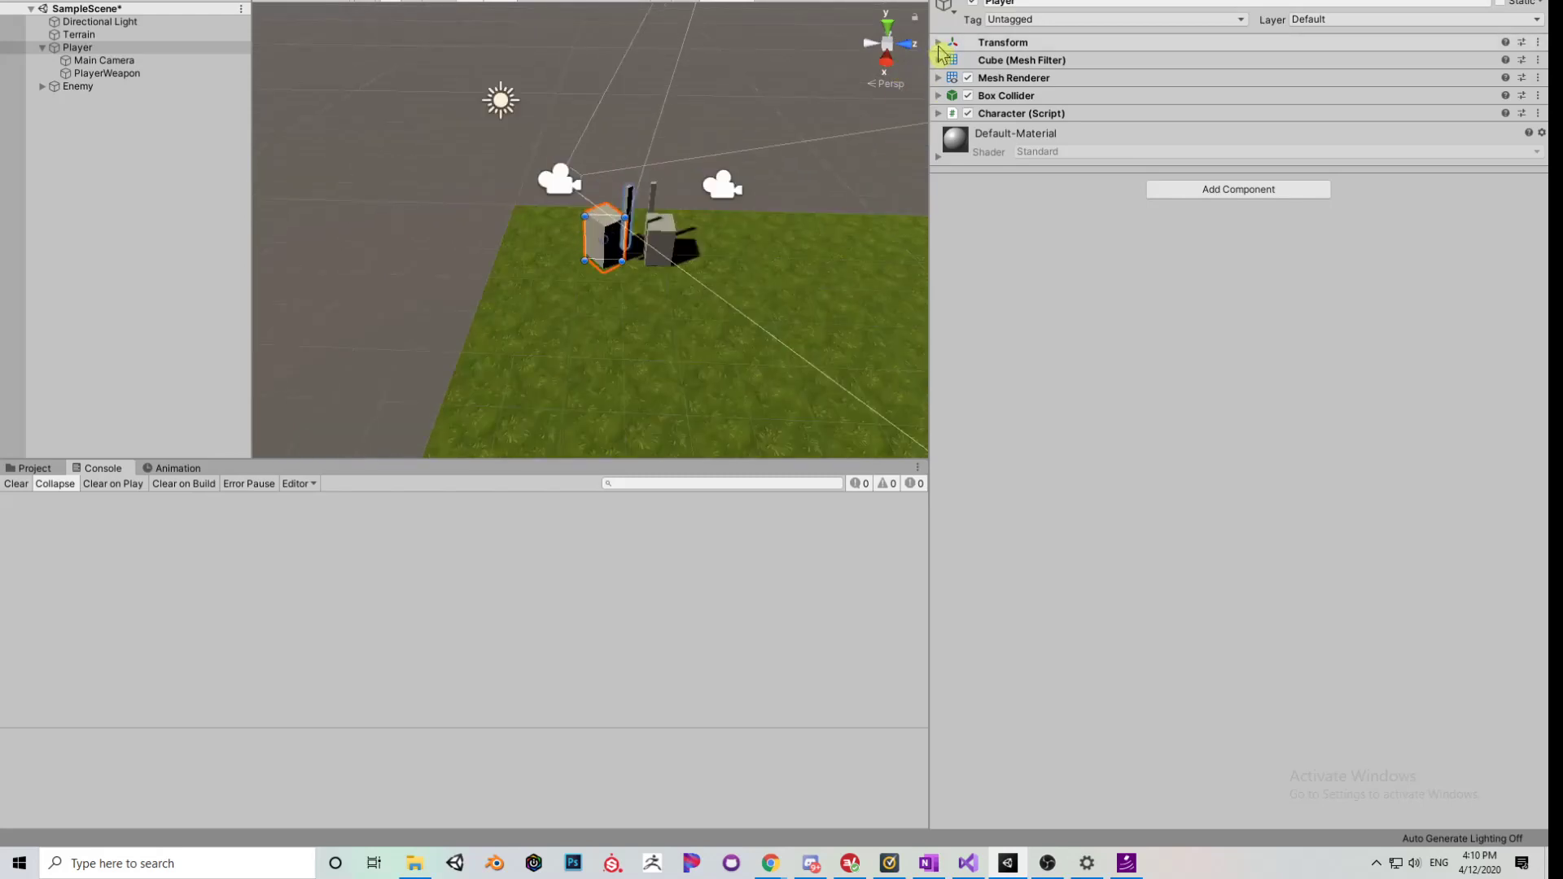
pyautogui.click(938, 44)
pyautogui.click(938, 119)
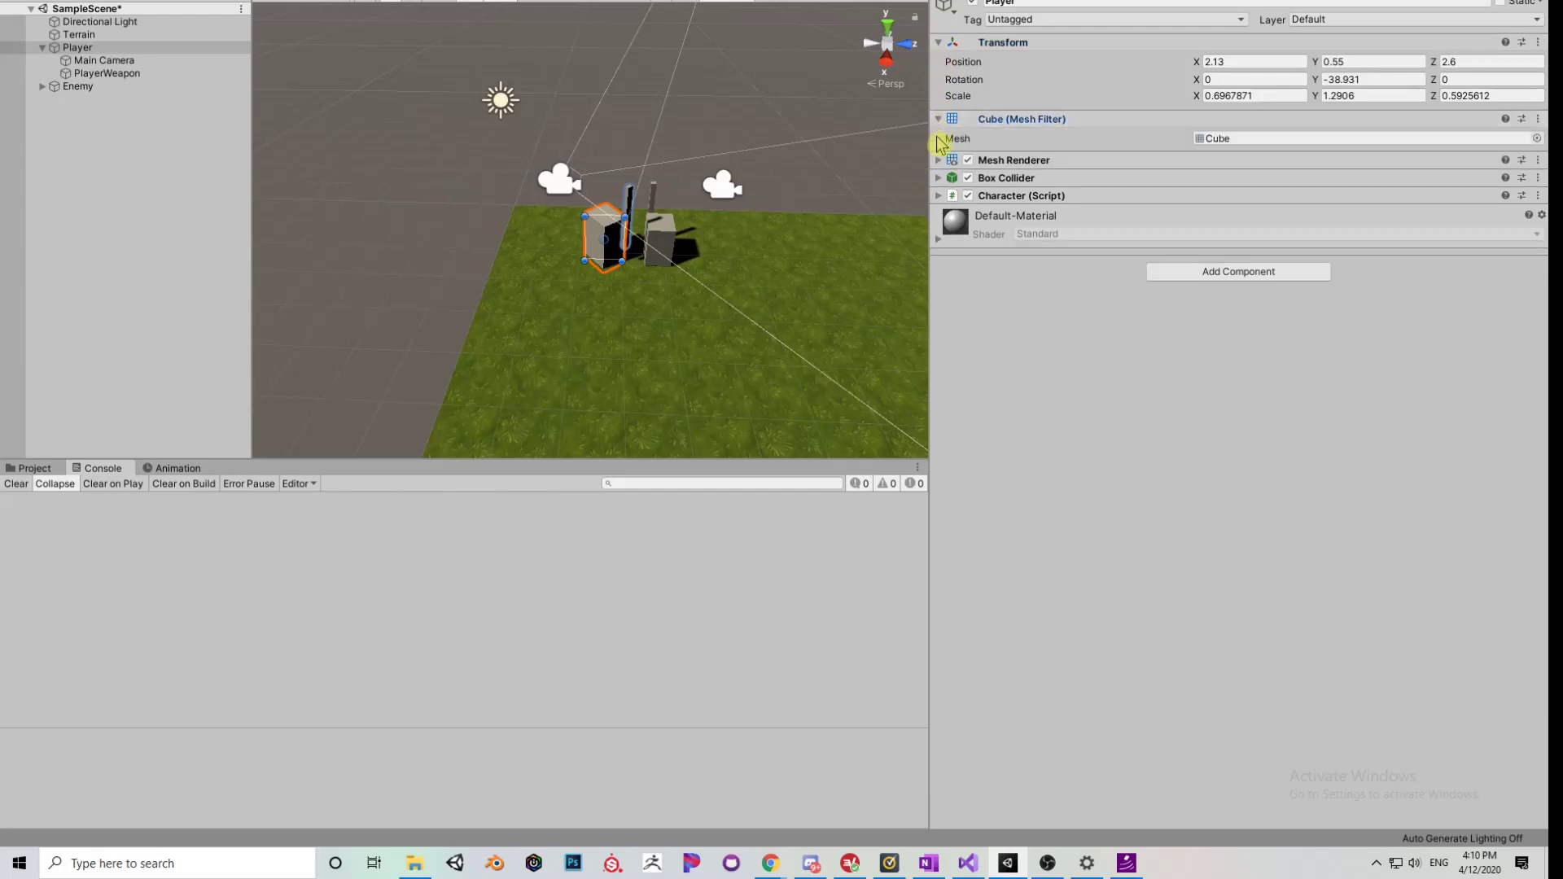
pyautogui.click(938, 119)
pyautogui.click(938, 42)
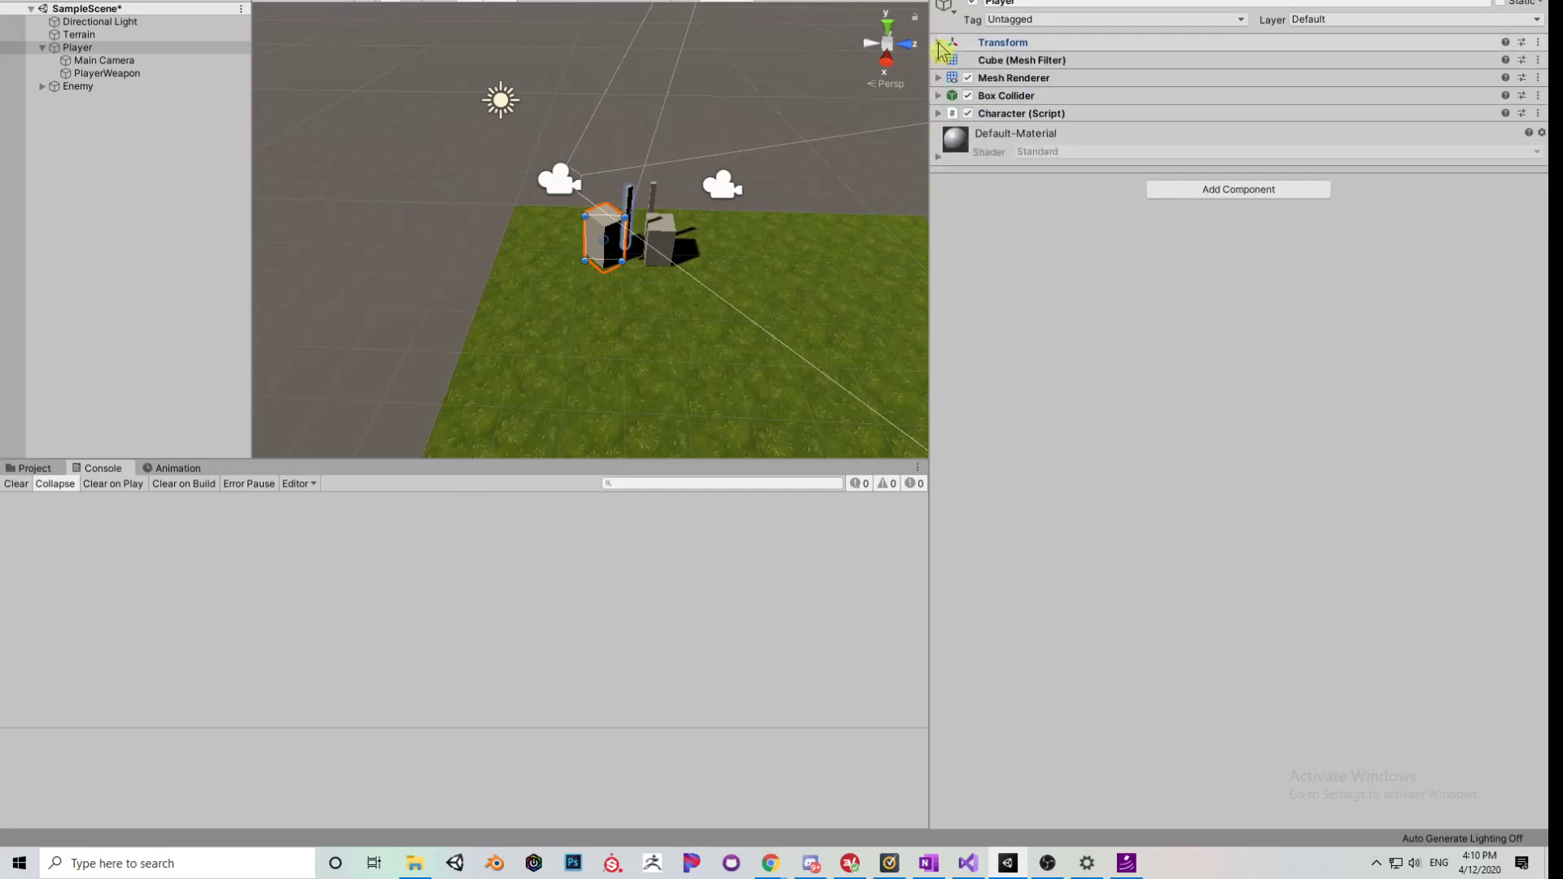
pyautogui.click(938, 43)
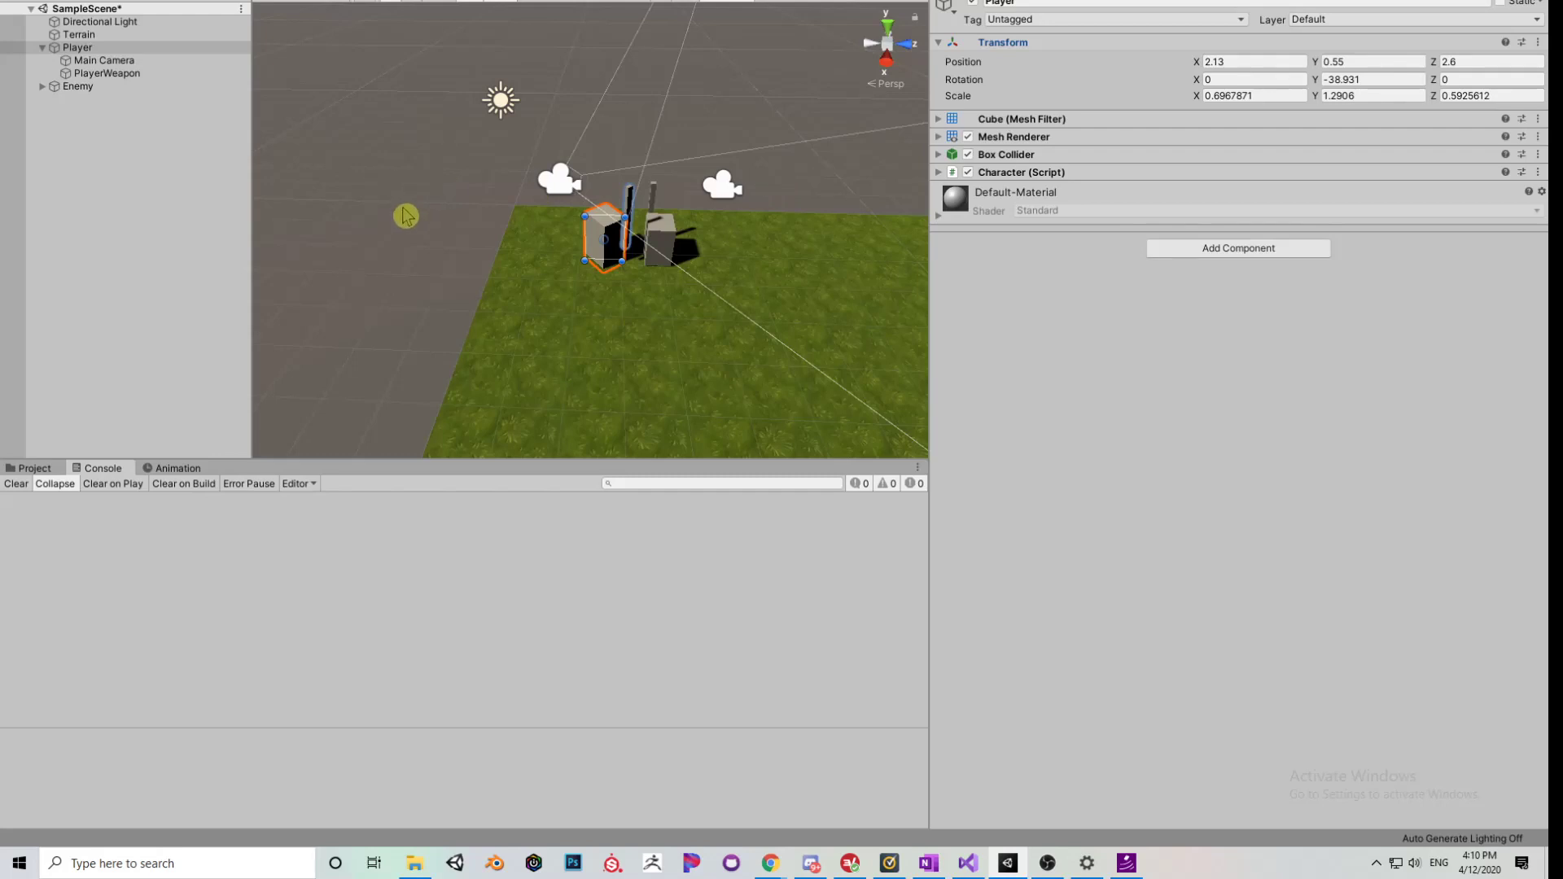
# - Raise the Player block above the terrain with the Move tool to a Y position of about 3.9
pyautogui.press('w')
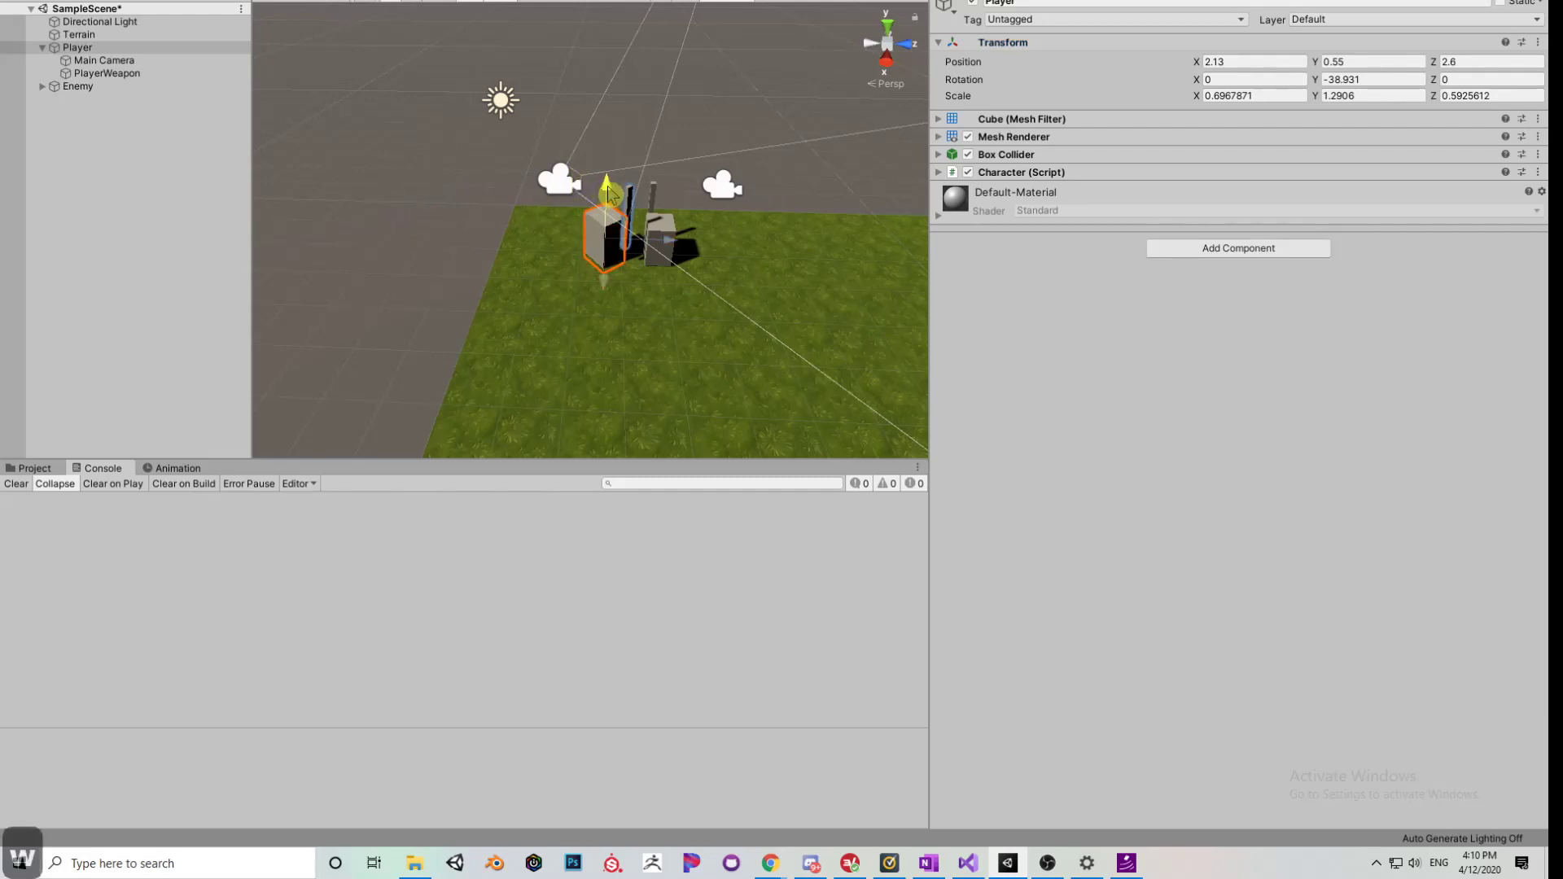
pyautogui.moveTo(608, 194); pyautogui.dragTo(627, 70)
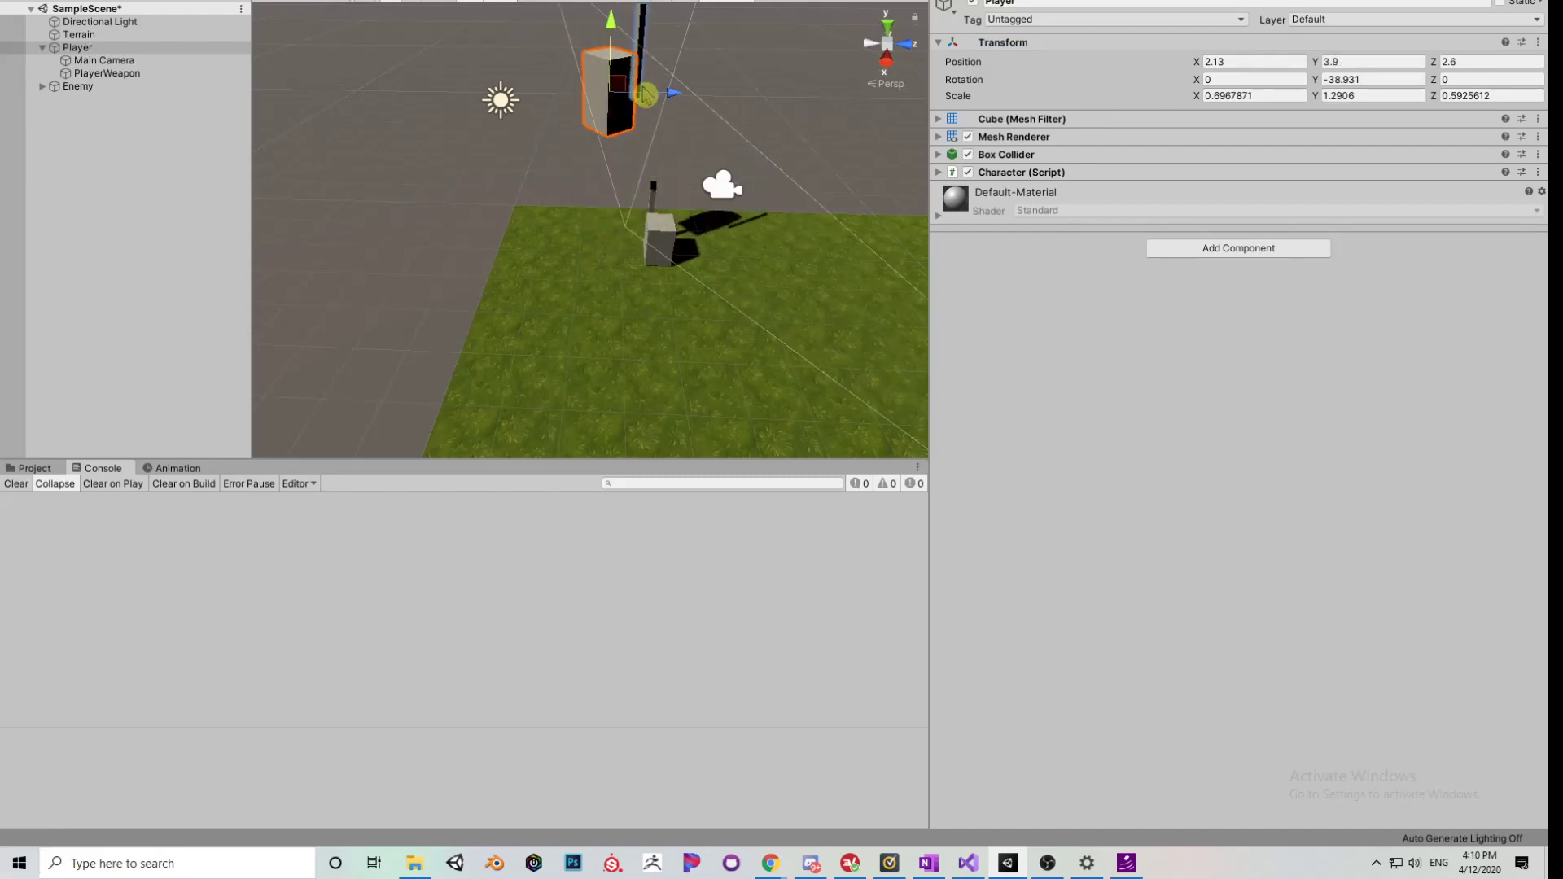
# - Lower the Player block along its vertical axis to a Y position of about 2.25
pyautogui.moveTo(835, 147); pyautogui.dragTo(854, 143, button='right')
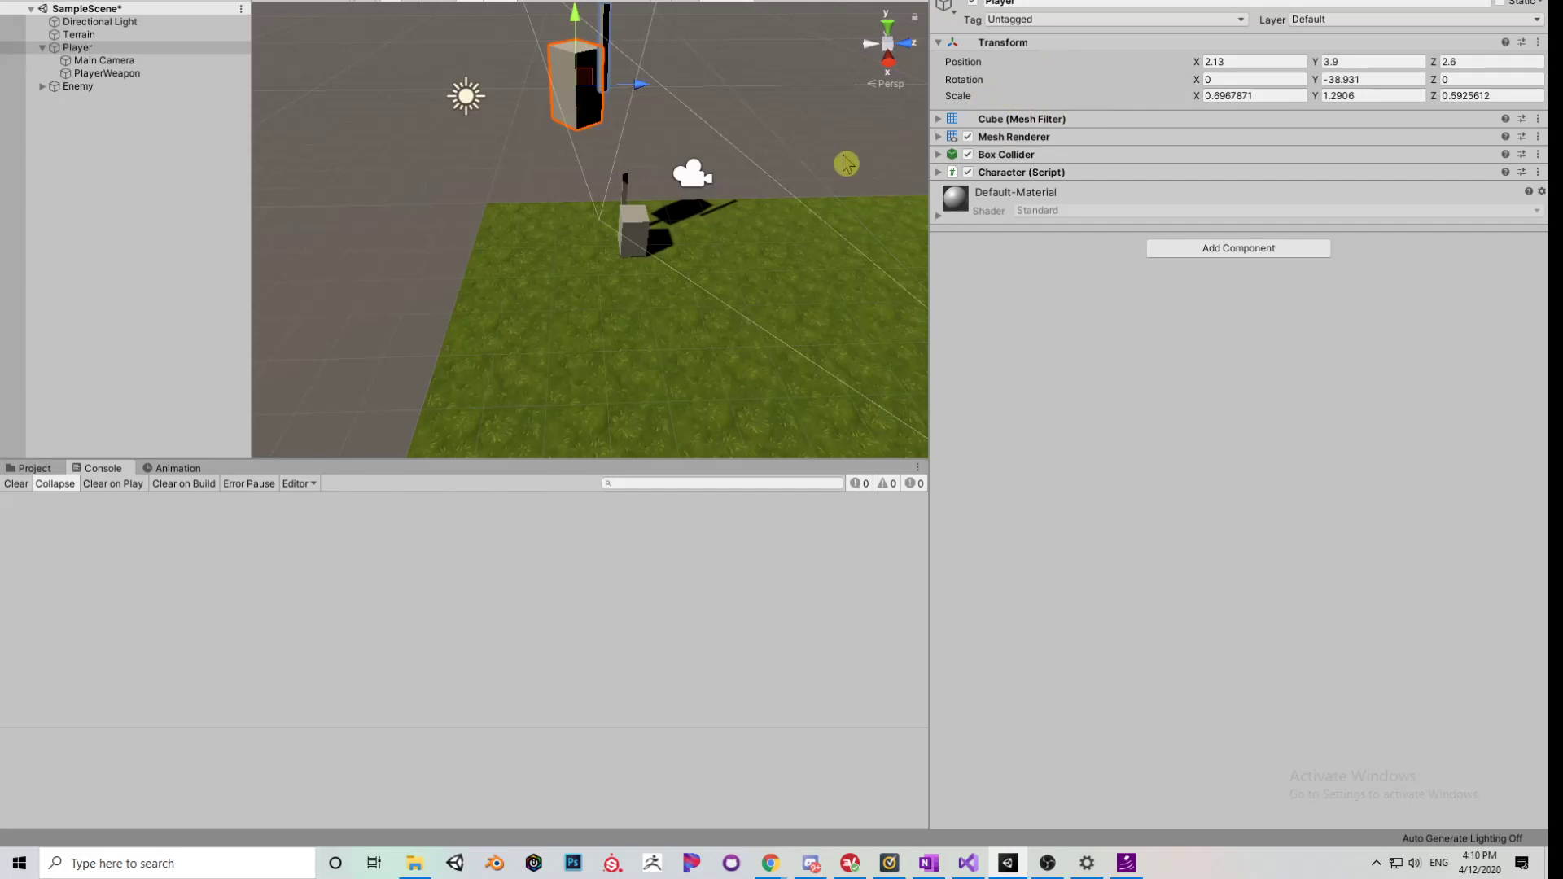
pyautogui.moveTo(904, 135); pyautogui.dragTo(796, 140, button='right')
pyautogui.press('s')
pyautogui.press('s')
pyautogui.press('s')
pyautogui.press('s')
pyautogui.press('s')
pyautogui.press('s')
pyautogui.press('s')
pyautogui.press('s')
pyautogui.press('a')
pyautogui.press('w')
pyautogui.press('w')
pyautogui.press('w')
pyautogui.press('w')
pyautogui.press('s')
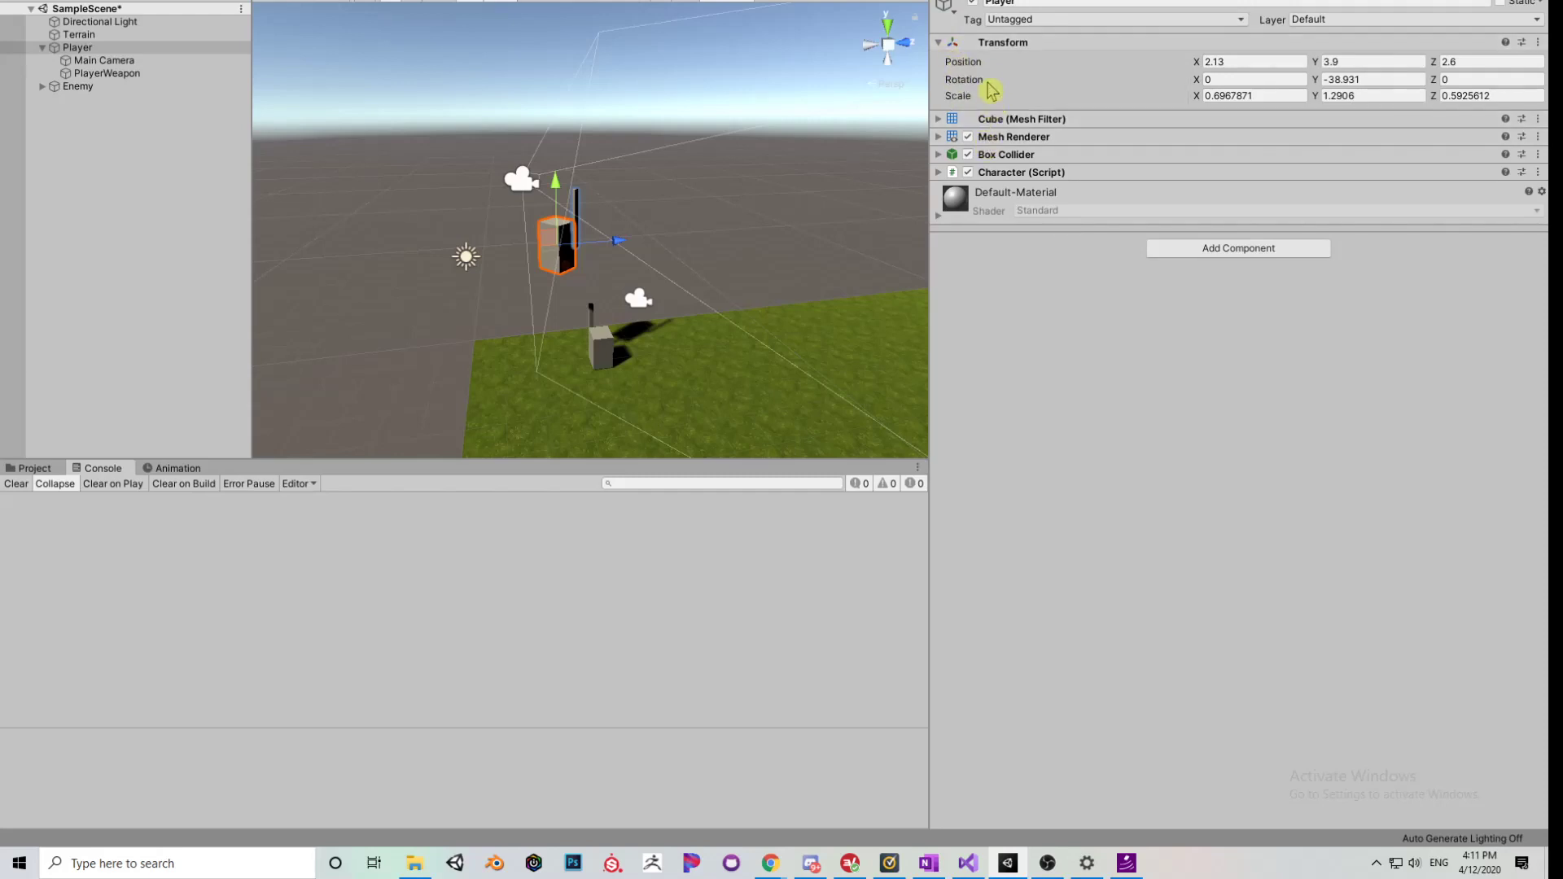
pyautogui.moveTo(555, 181); pyautogui.dragTo(552, 249)
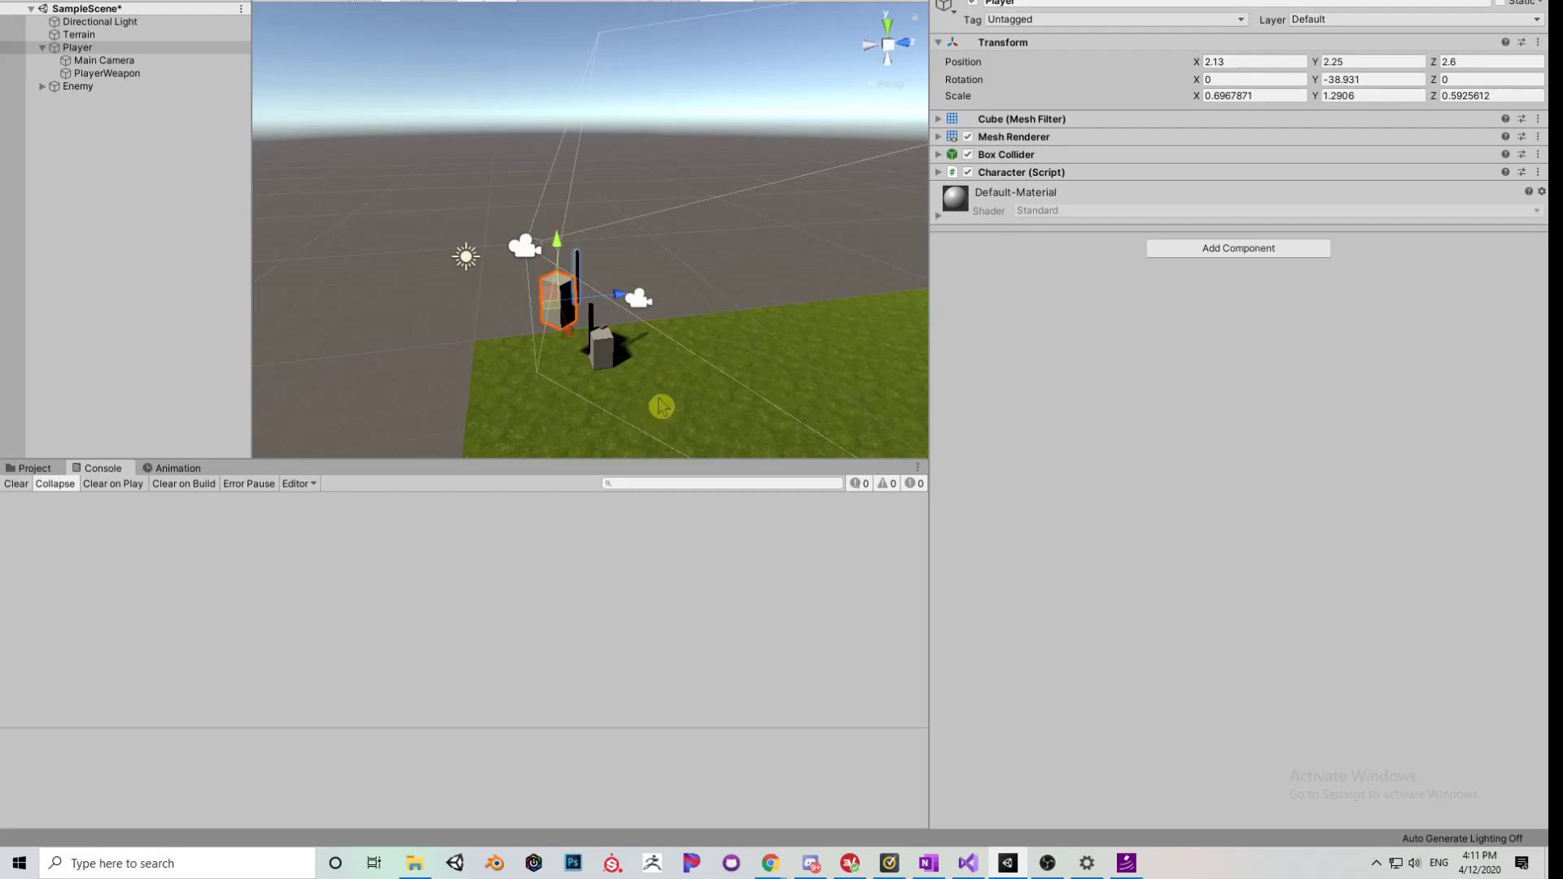
pyautogui.click(937, 45)
pyautogui.click(937, 42)
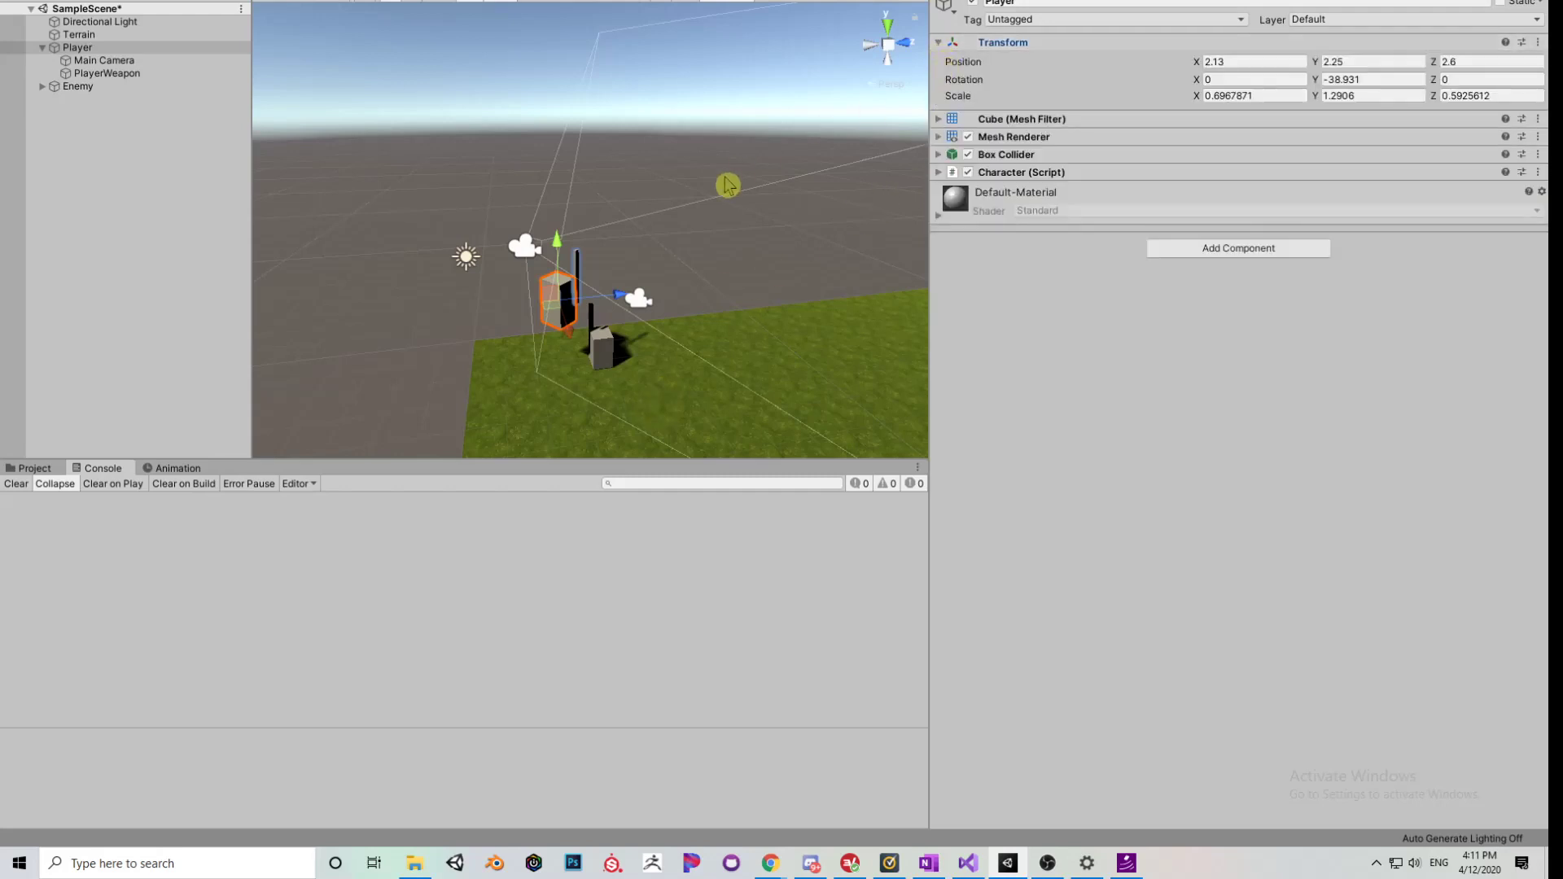
# - Raise the Player block with the Move tool to a Y position of about 3.28
pyautogui.moveTo(726, 182); pyautogui.dragTo(707, 214, button='right')
pyautogui.press('w')
pyautogui.press('w')
pyautogui.press('s')
pyautogui.press('e')
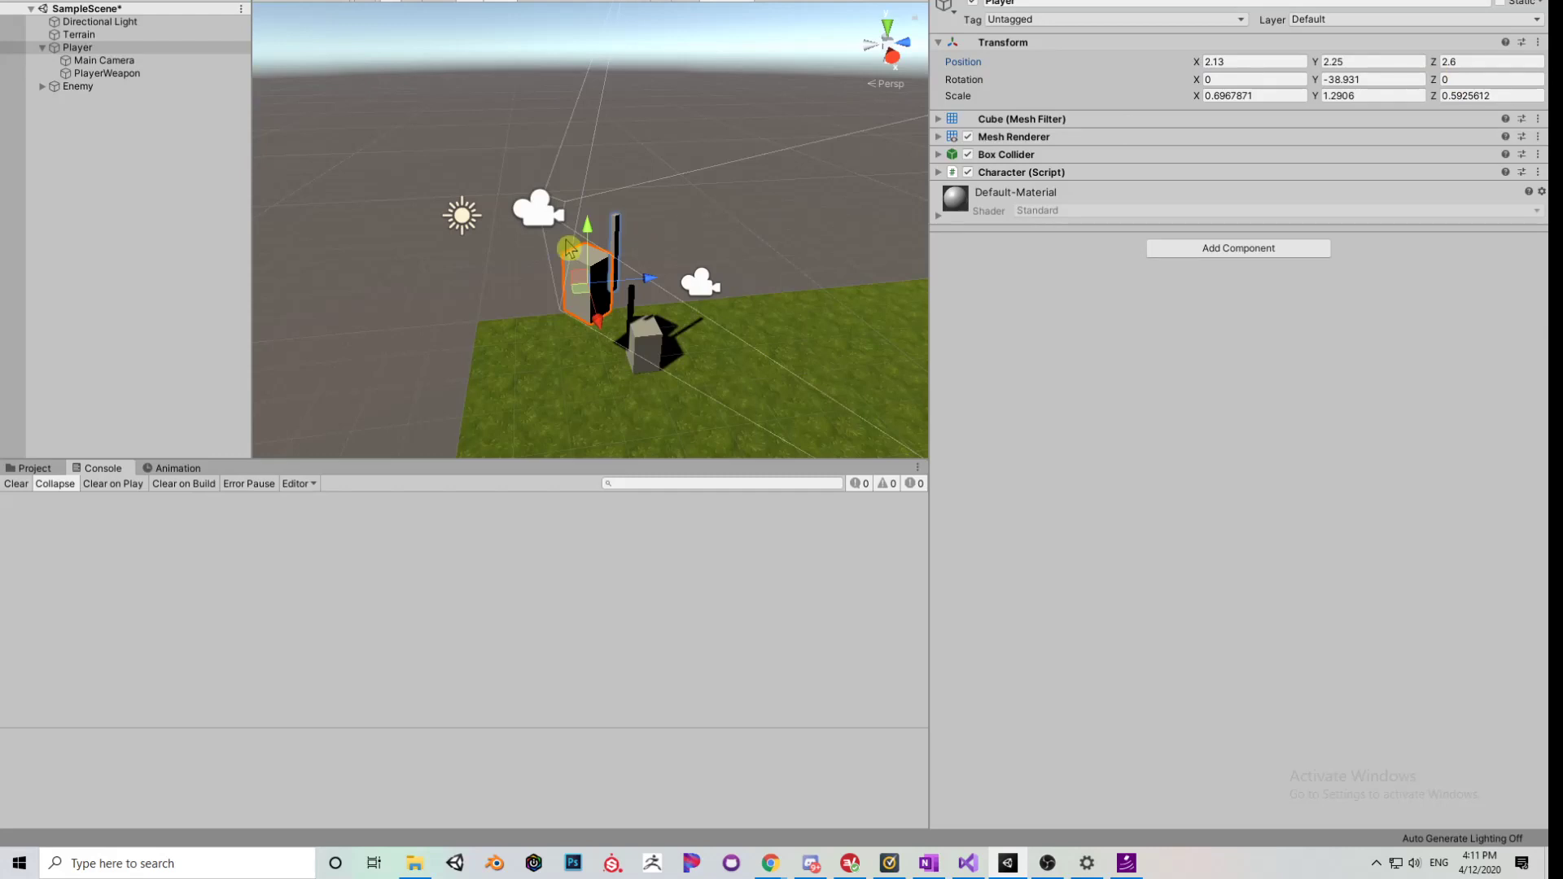
pyautogui.moveTo(589, 232); pyautogui.dragTo(599, 195)
# - Move the Player block along the Z axis to a Z position of about 10.98
pyautogui.moveTo(700, 342); pyautogui.dragTo(781, 307, button='right')
pyautogui.press('w')
pyautogui.press('e')
pyautogui.press('s')
pyautogui.press('s')
pyautogui.press('s')
pyautogui.press('s')
pyautogui.press('a')
pyautogui.press('a')
pyautogui.press('a')
pyautogui.press('a')
pyautogui.press('a')
pyautogui.press('a')
pyautogui.press('a')
pyautogui.press('a')
pyautogui.press('a')
pyautogui.press('a')
pyautogui.press('e')
pyautogui.press('d')
pyautogui.press('d')
pyautogui.press('d')
pyautogui.press('d')
pyautogui.press('d')
pyautogui.press('w')
pyautogui.press('q')
pyautogui.press('q')
pyautogui.press('q')
pyautogui.press('q')
pyautogui.press('q')
pyautogui.press('q')
pyautogui.press('s')
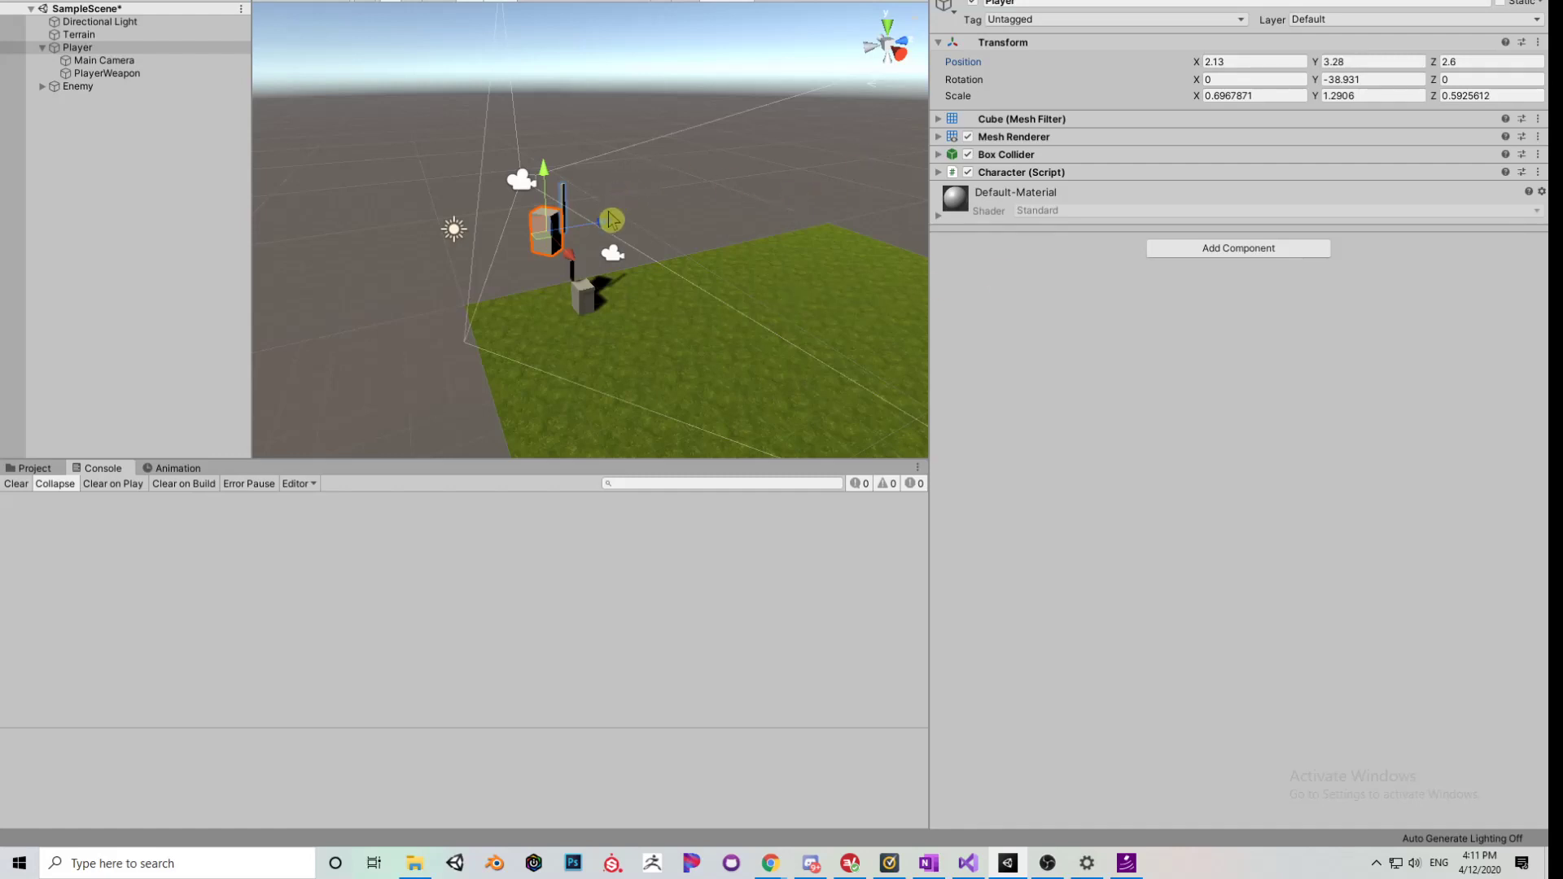
pyautogui.moveTo(606, 221); pyautogui.dragTo(810, 193)
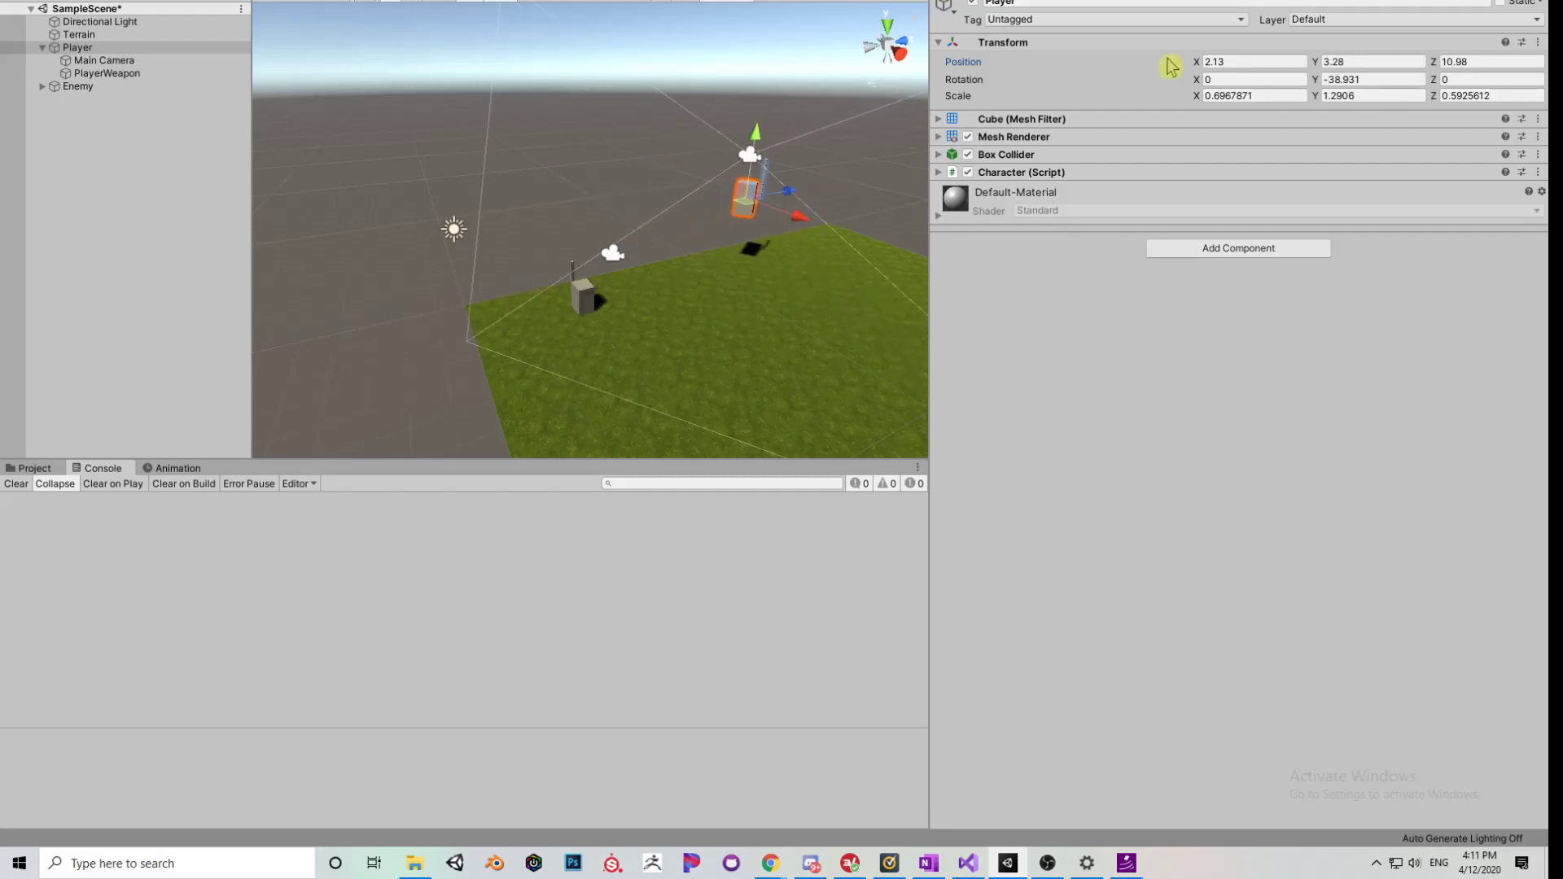
pyautogui.click(1358, 81)
pyautogui.click(1455, 64)
# - Rotate the Player block about its vertical axis to a Y rotation of about -4.19 degrees
pyautogui.moveTo(726, 225)
pyautogui.mouseDown(button='right')
pyautogui.moveTo(780, 209)
pyautogui.moveTo(744, 244)
pyautogui.mouseUp(button='right')
pyautogui.press('e')
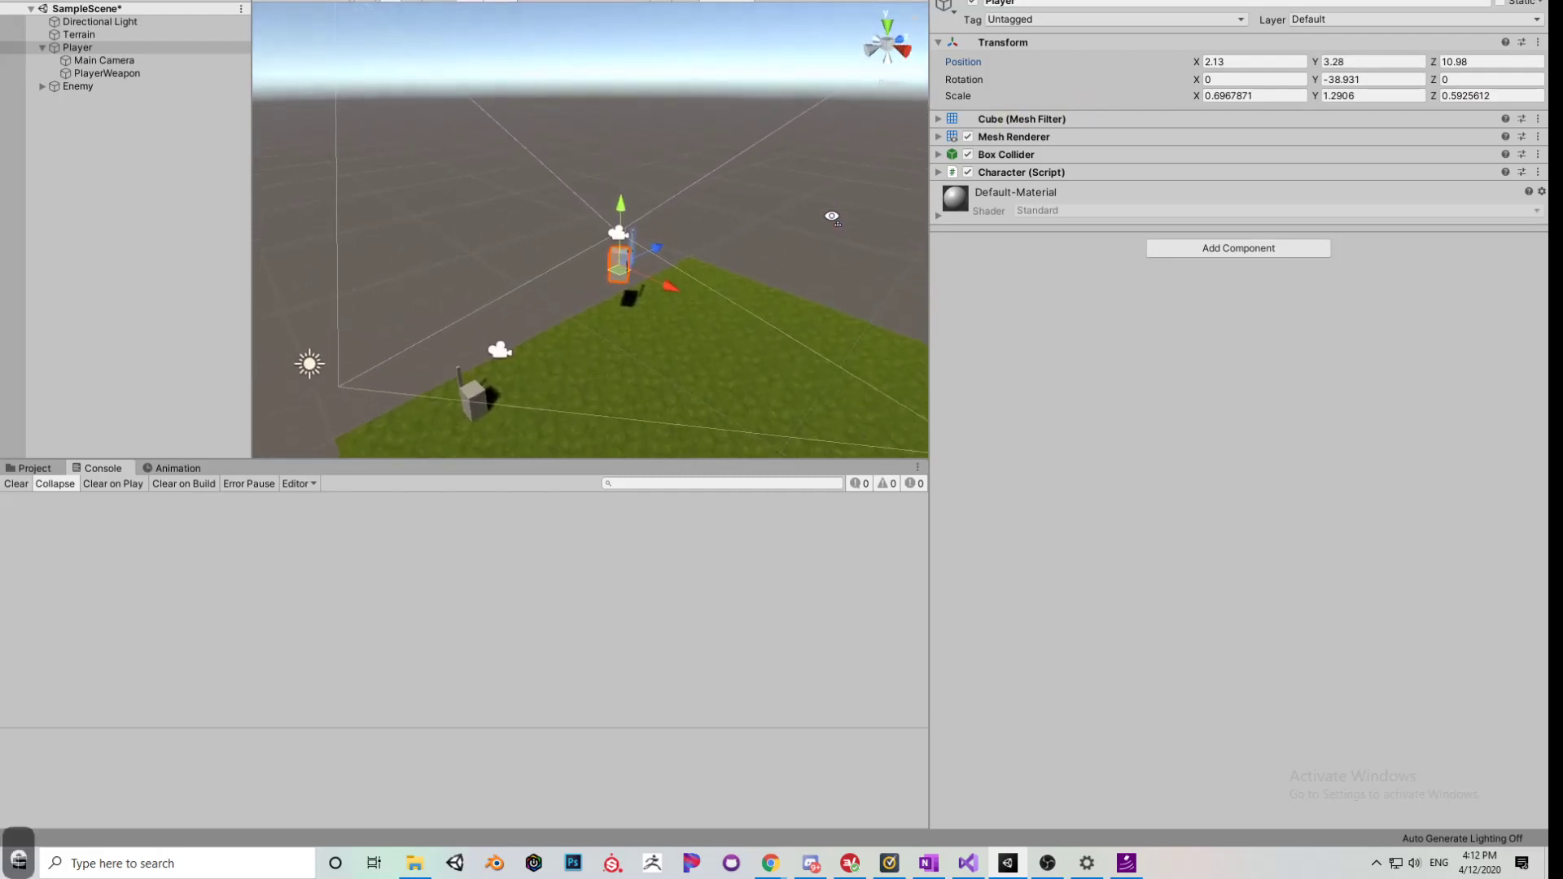
pyautogui.press('r')
pyautogui.press('t')
pyautogui.press('t')
pyautogui.press('e')
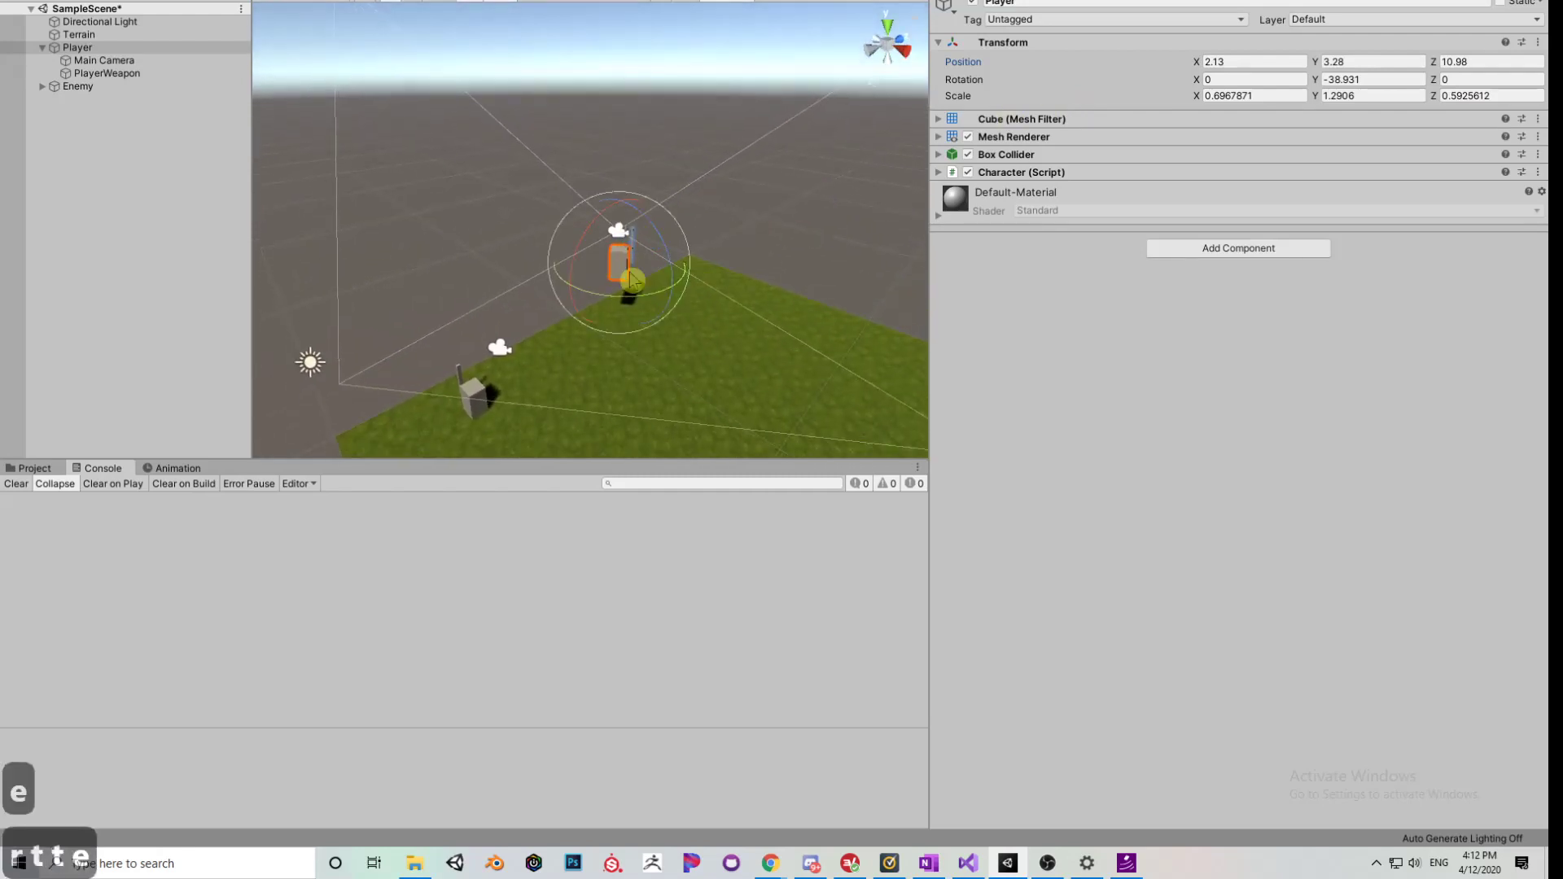
pyautogui.moveTo(618, 297); pyautogui.dragTo(516, 304)
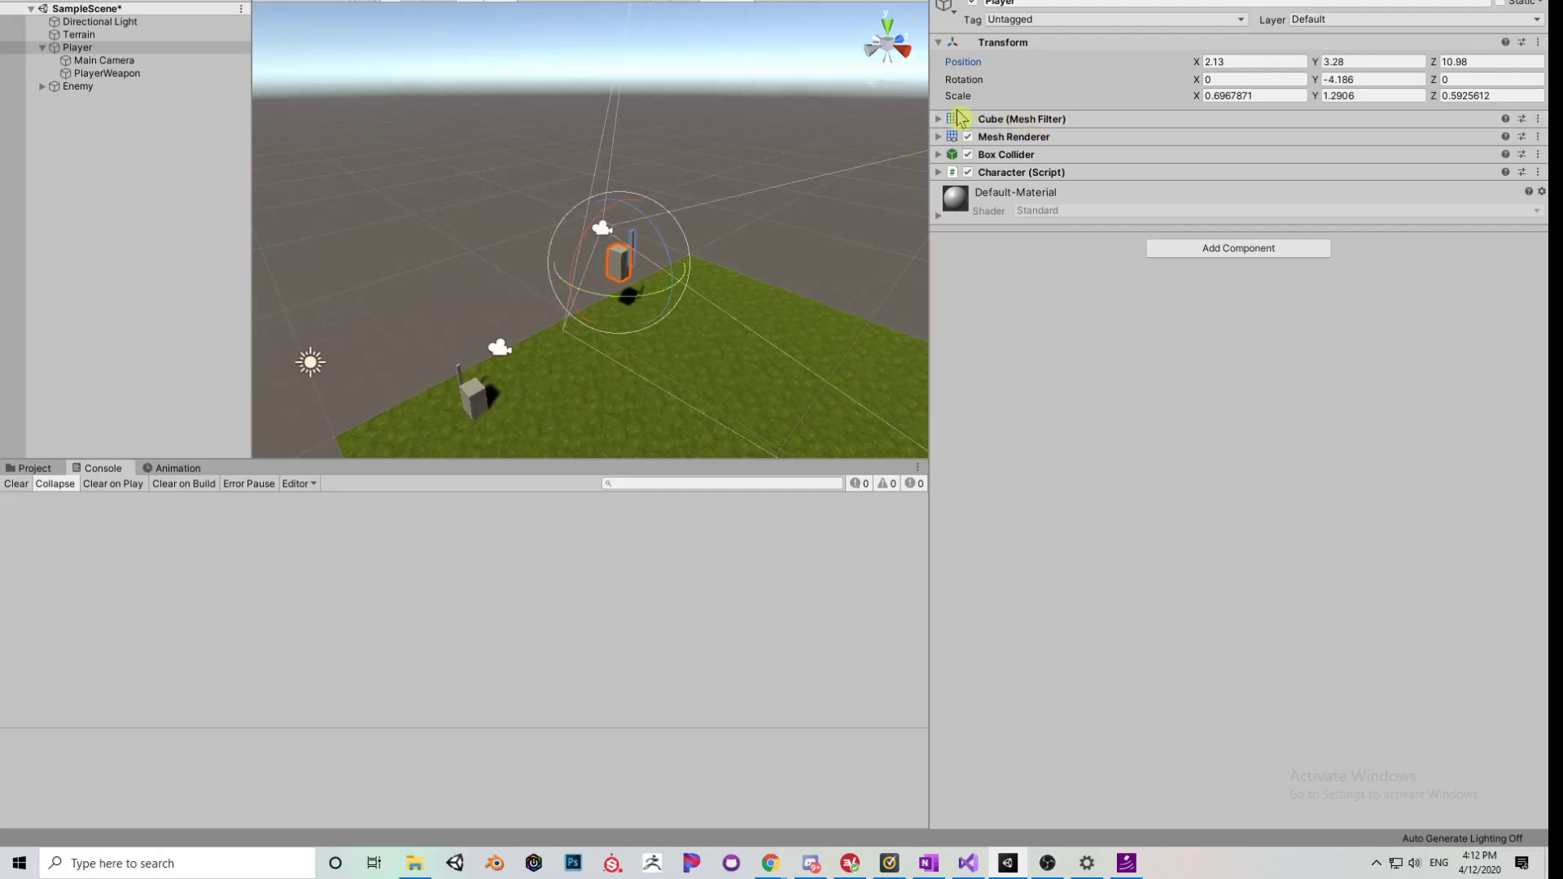
# - Collapse the Transform, expand the Mesh Filter, and switch the Player's mesh to None and back to Cube
pyautogui.click(939, 42)
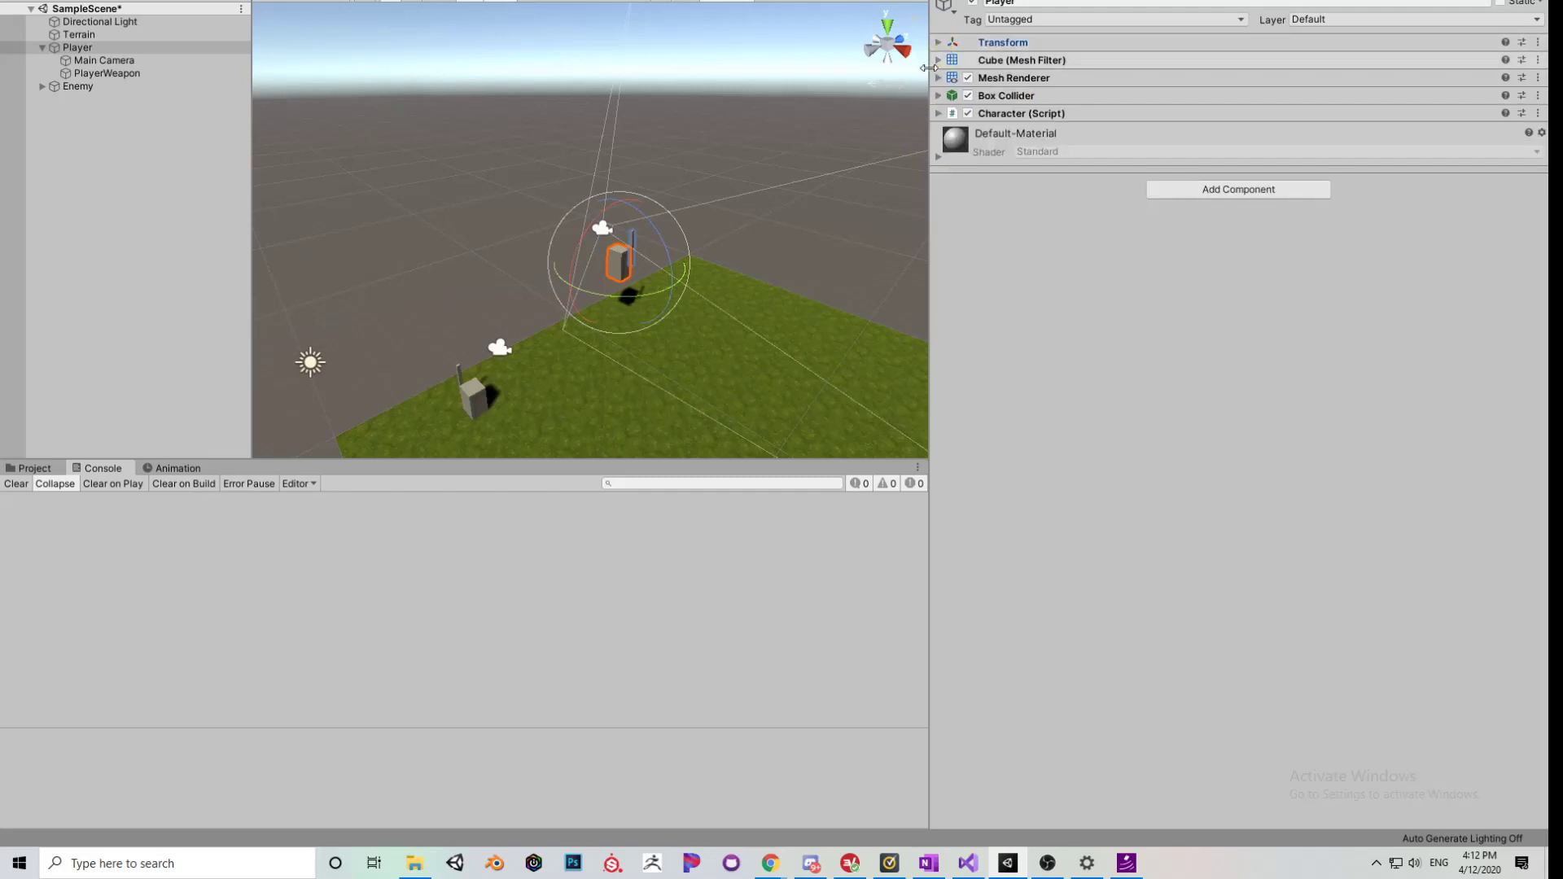
pyautogui.click(938, 61)
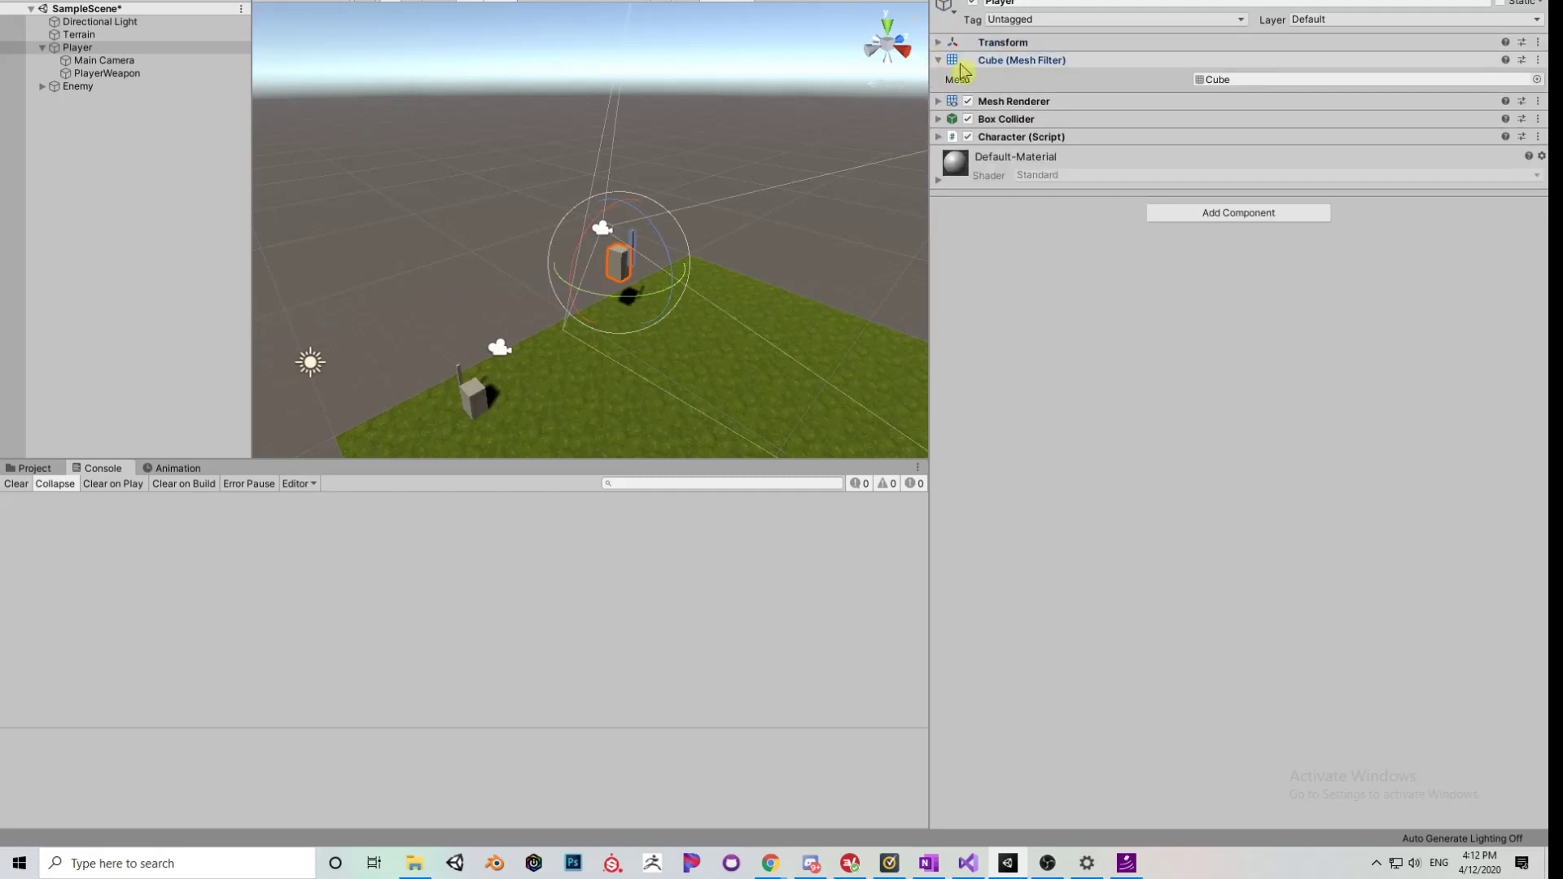
pyautogui.click(939, 62)
pyautogui.click(939, 61)
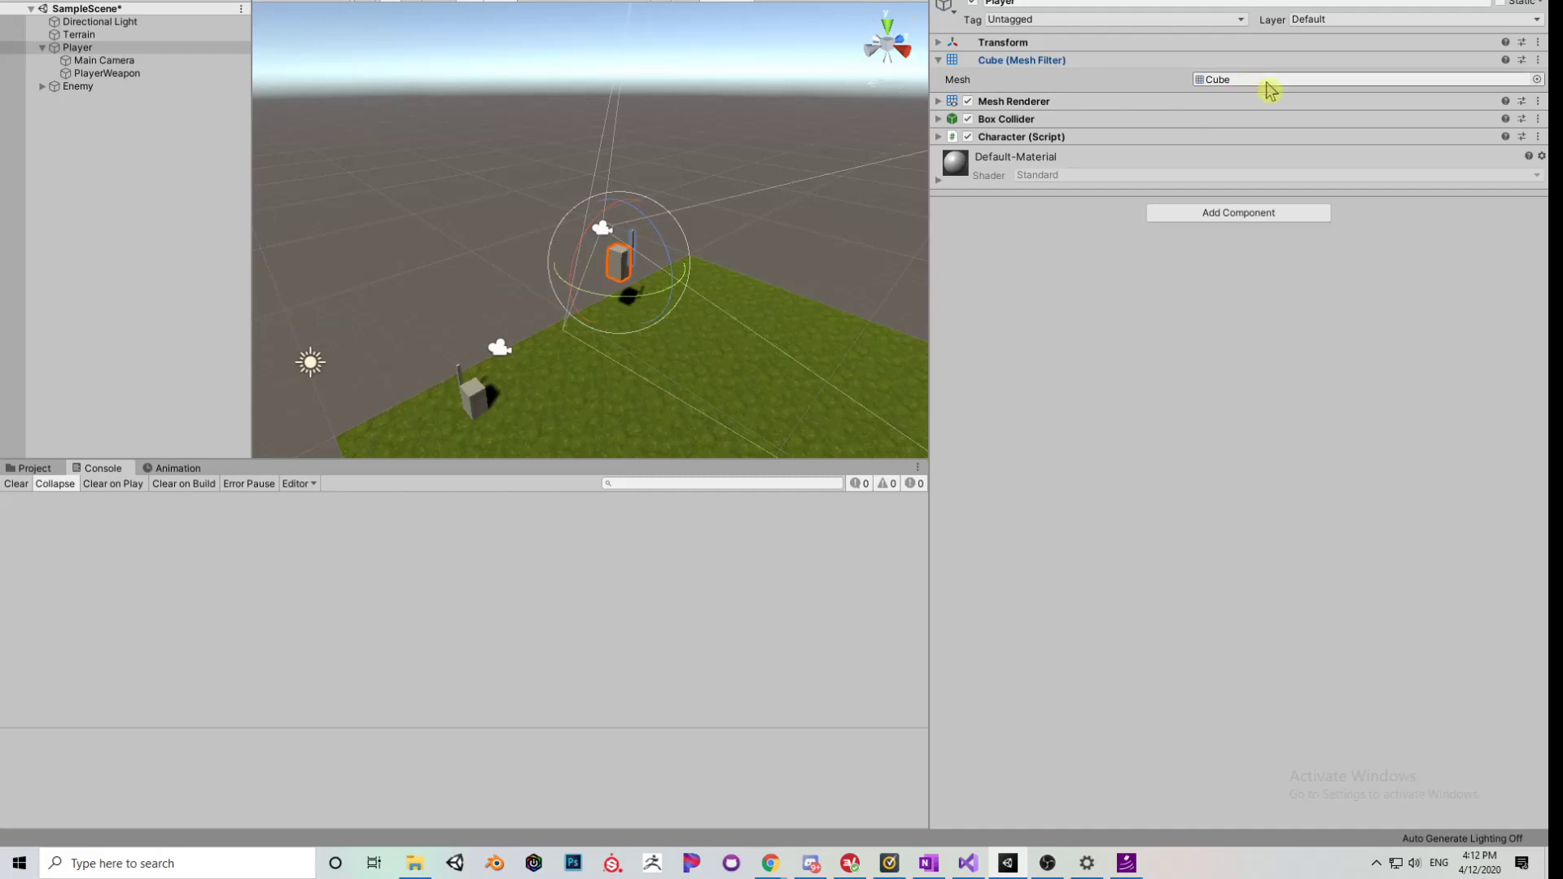
pyautogui.click(1536, 79)
pyautogui.click(698, 172)
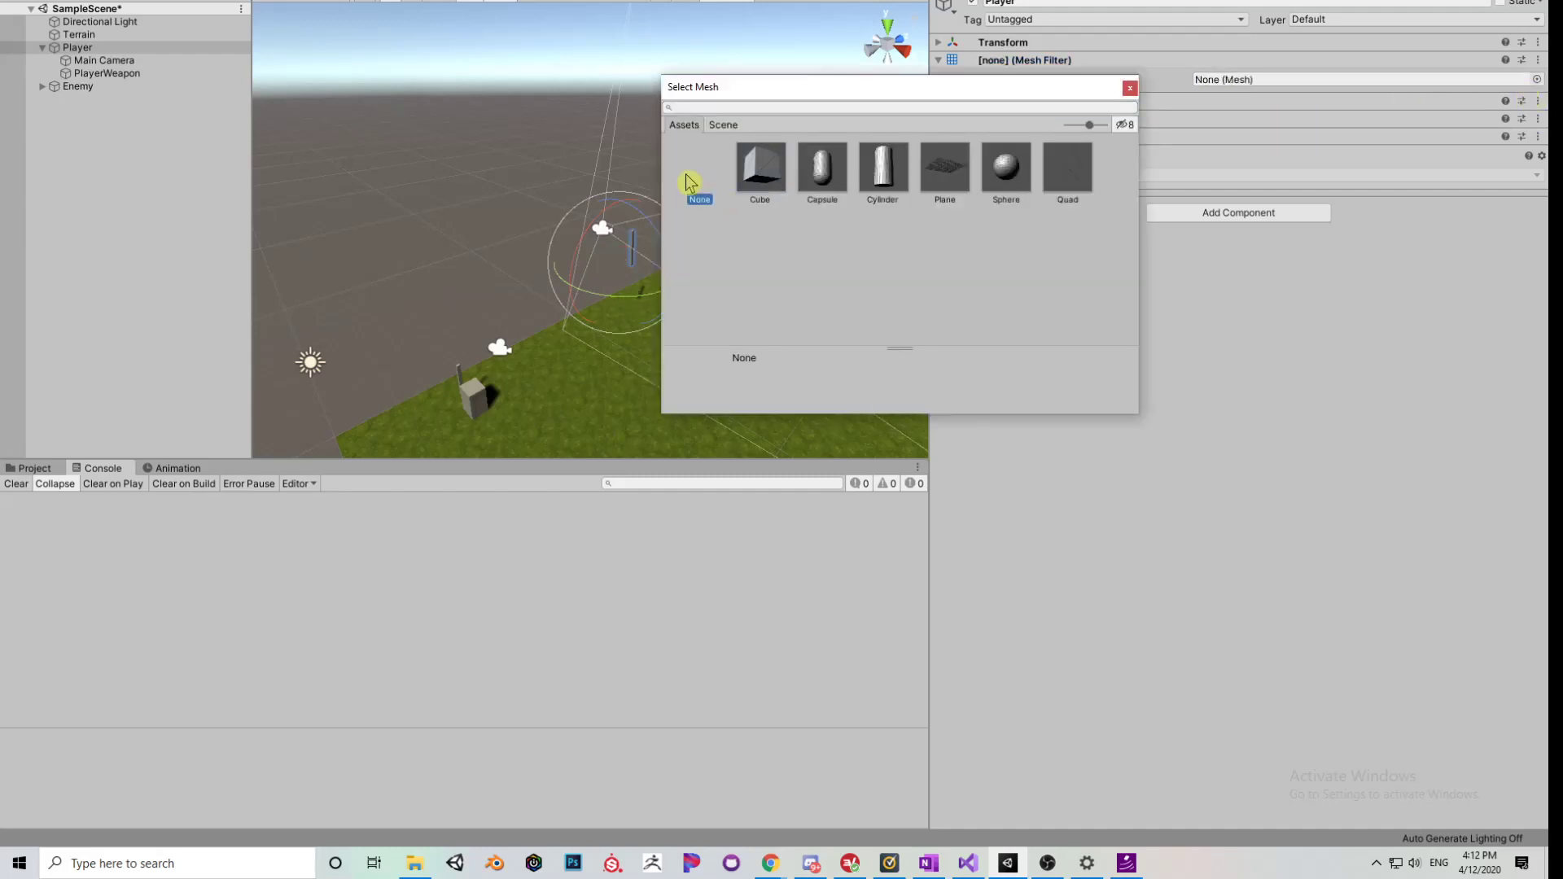
pyautogui.click(774, 181)
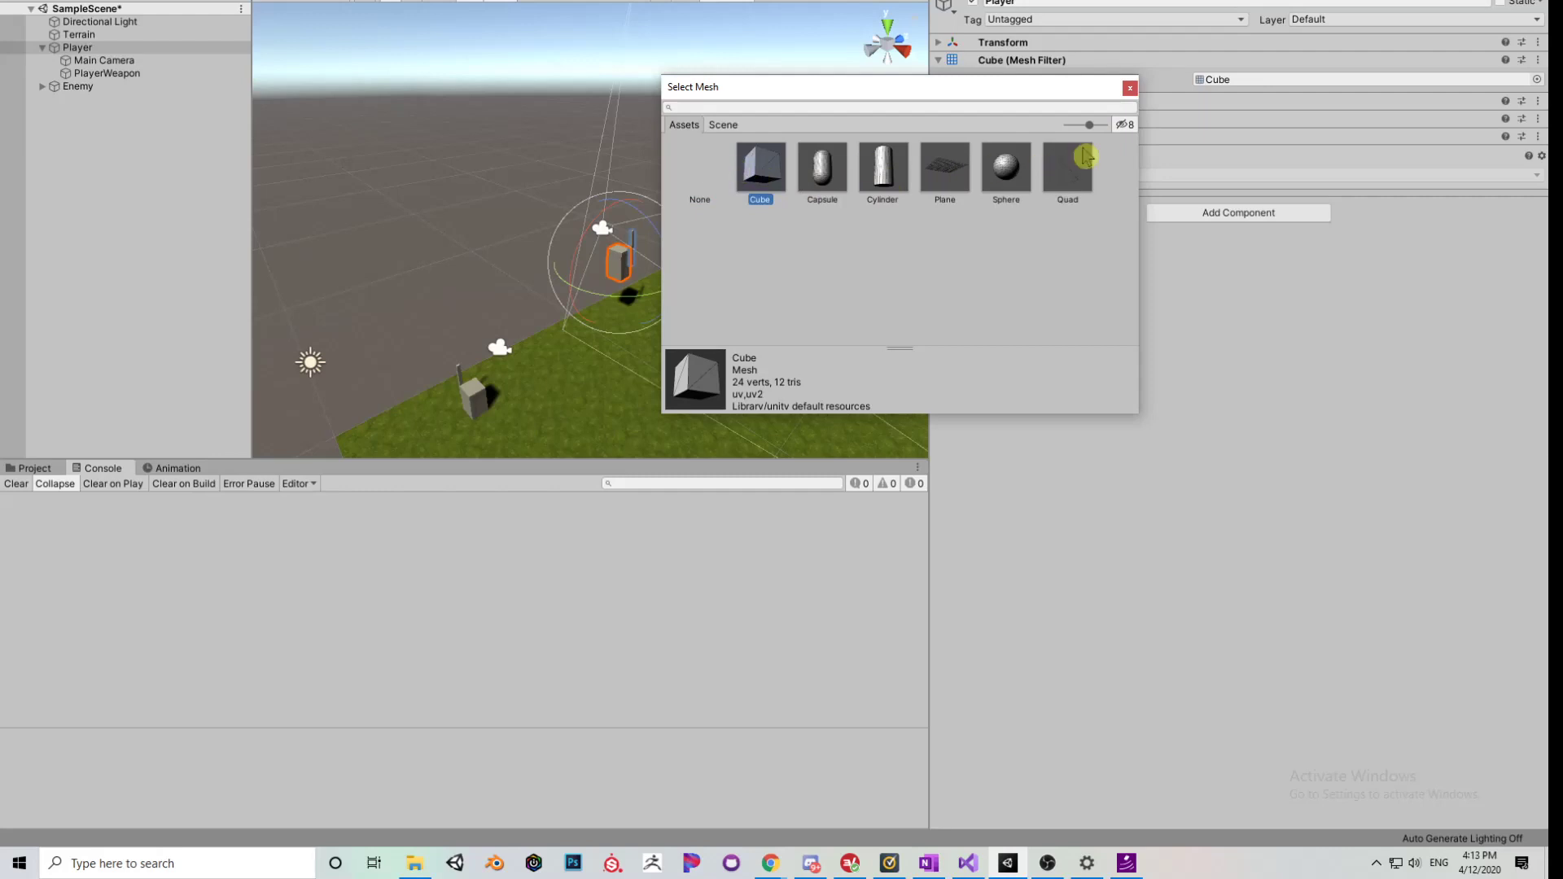
pyautogui.click(1130, 88)
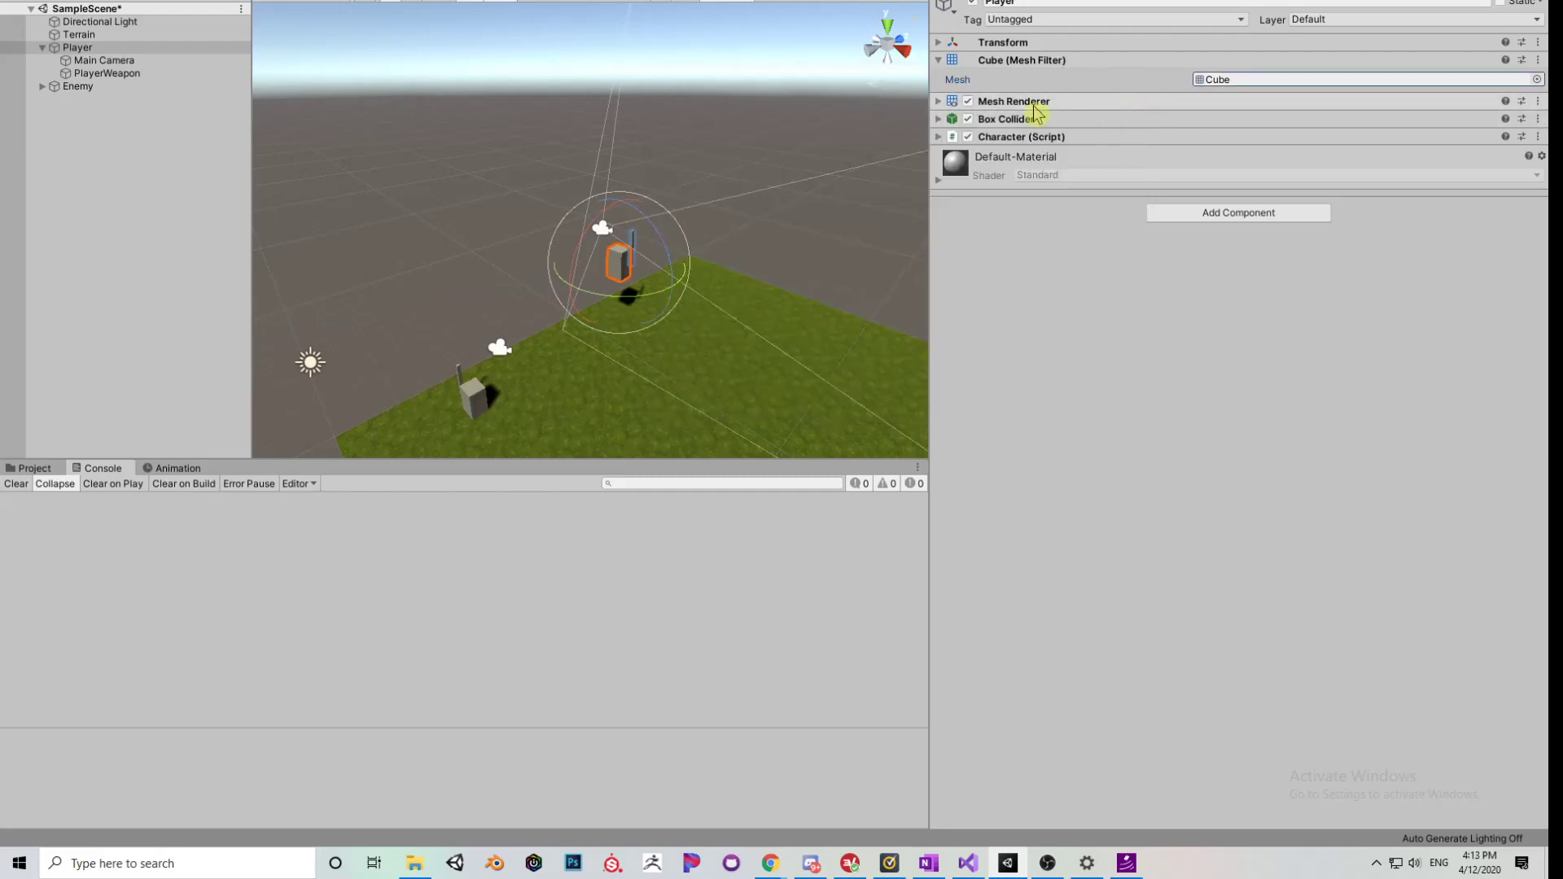
# - Disable and re-enable the Player's Mesh Renderer several times, ending with it enabled
pyautogui.click(968, 101)
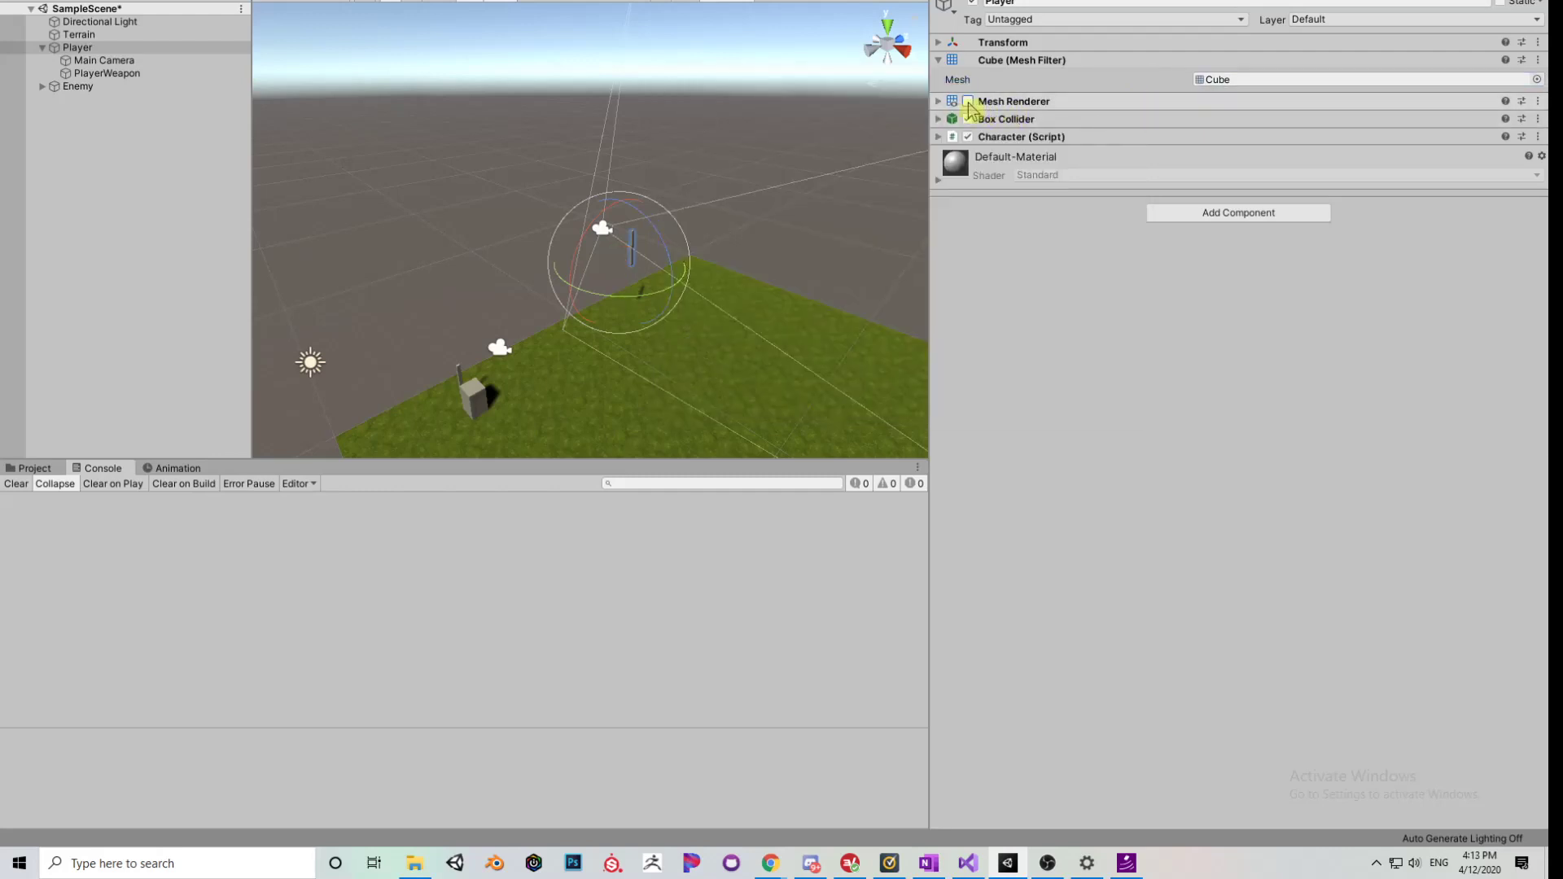
pyautogui.click(968, 101)
pyautogui.click(968, 101)
pyautogui.click(968, 101)
pyautogui.click(968, 101)
pyautogui.click(968, 101)
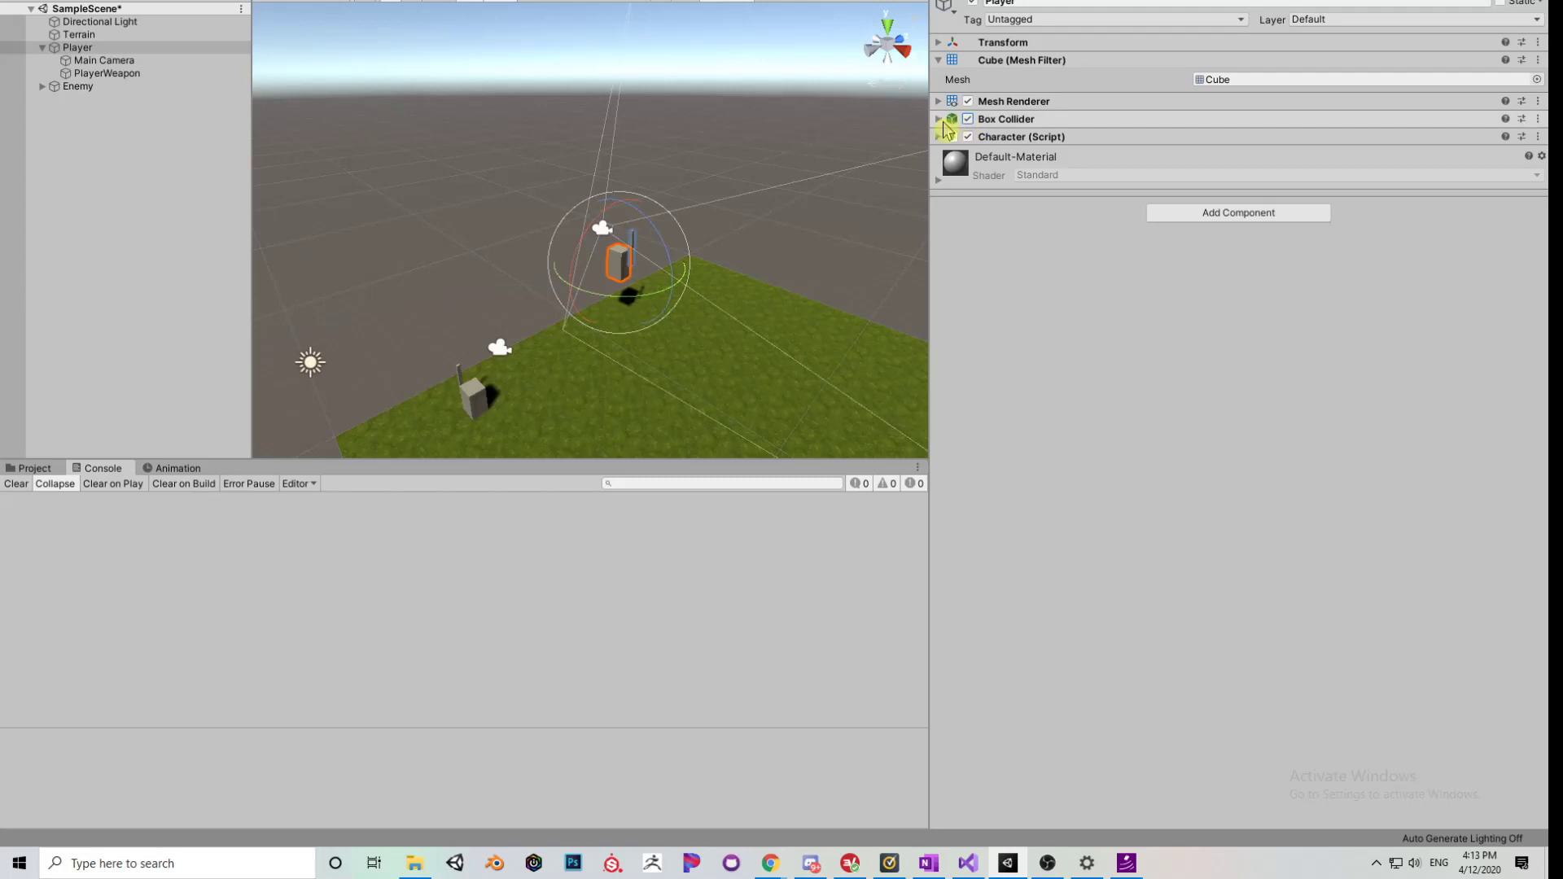
# - Expand the Player's Box Collider, view the block up close, and collapse the component again
pyautogui.click(939, 120)
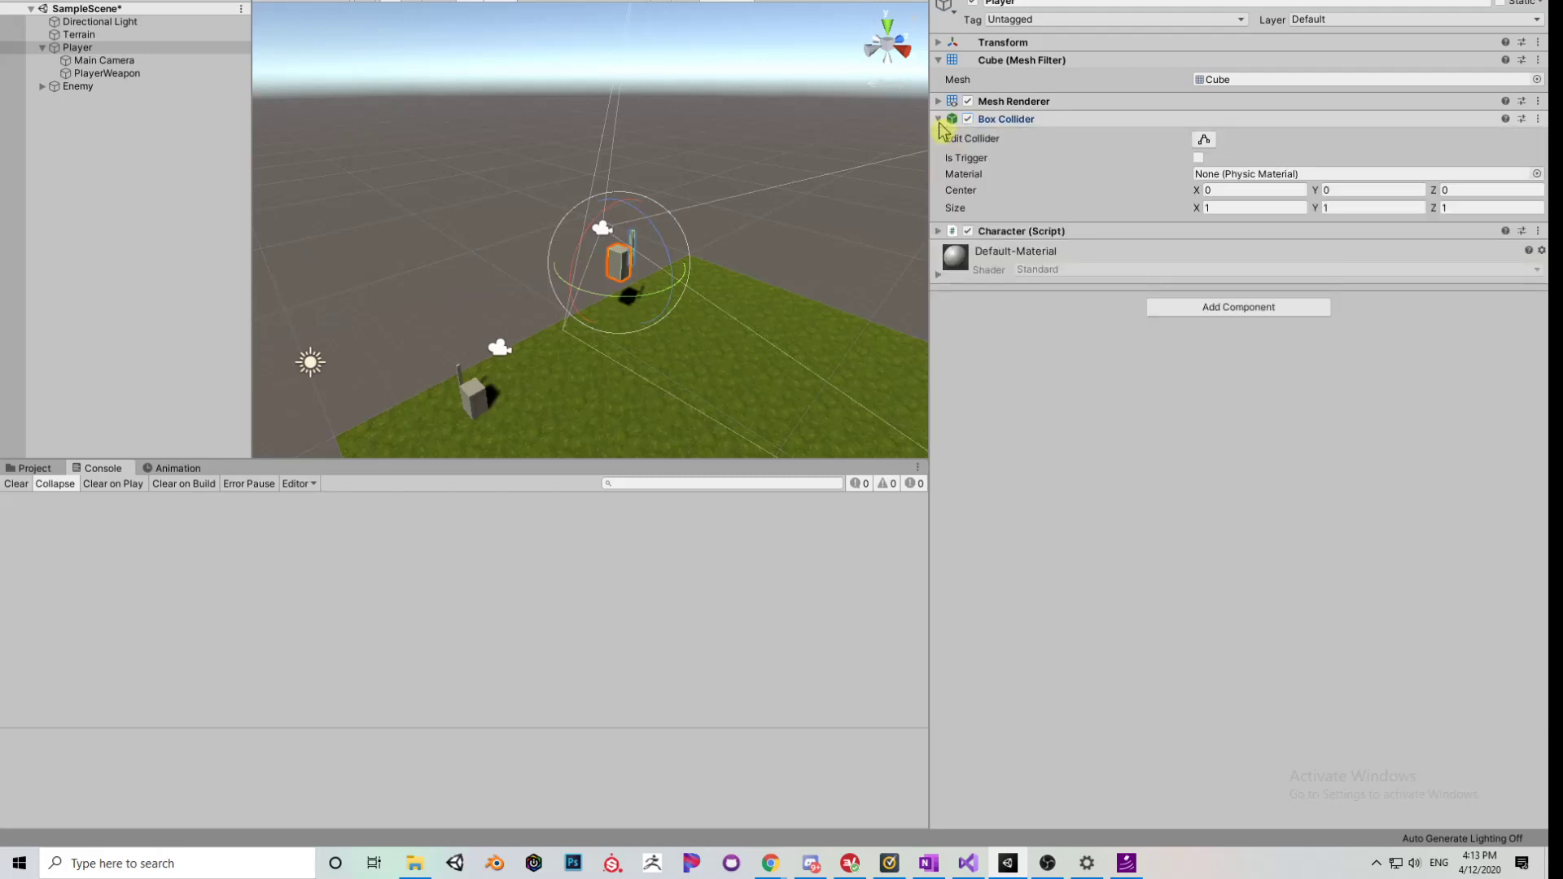
pyautogui.moveTo(627, 356); pyautogui.dragTo(523, 481, button='right')
pyautogui.press('w')
pyautogui.press('e')
pyautogui.press('w')
pyautogui.press('s')
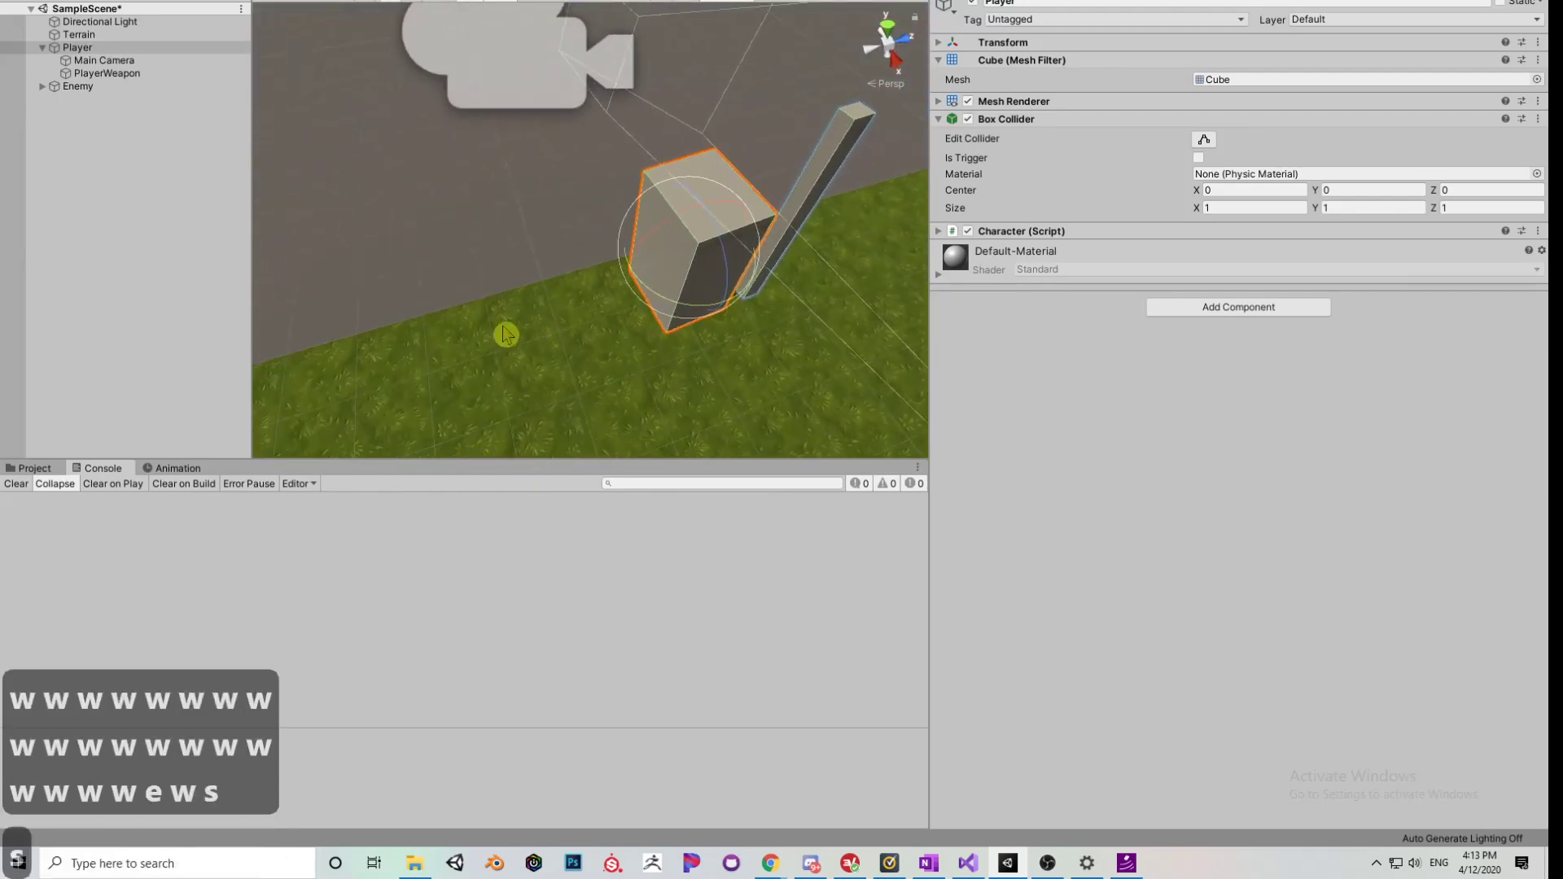
pyautogui.click(940, 119)
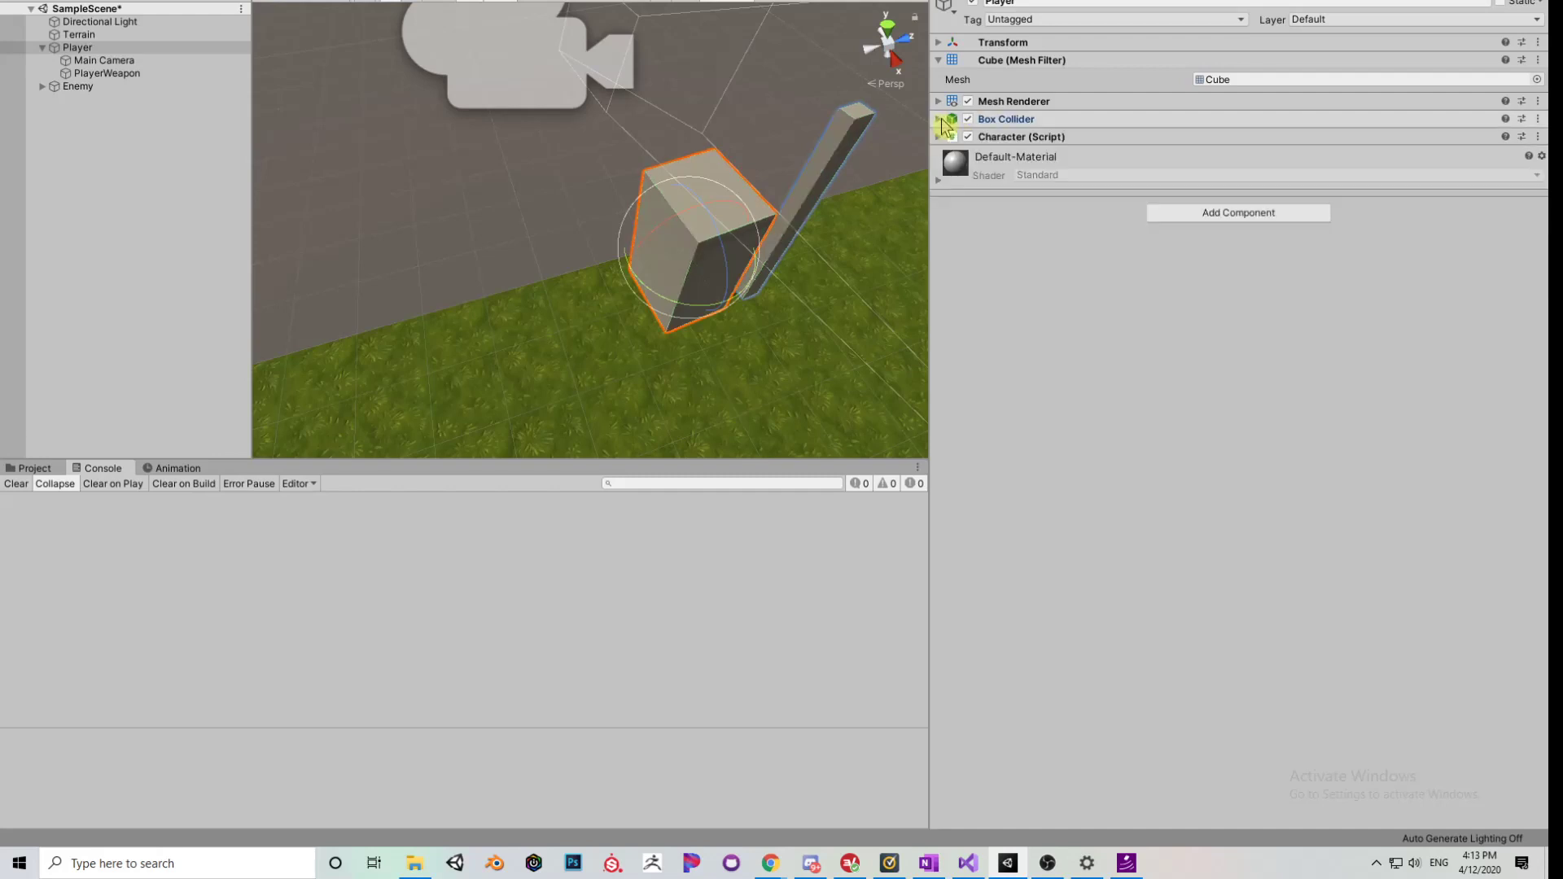
# - Expand and collapse the Player's Character script and then its Default-Material settings to examine them
pyautogui.click(939, 137)
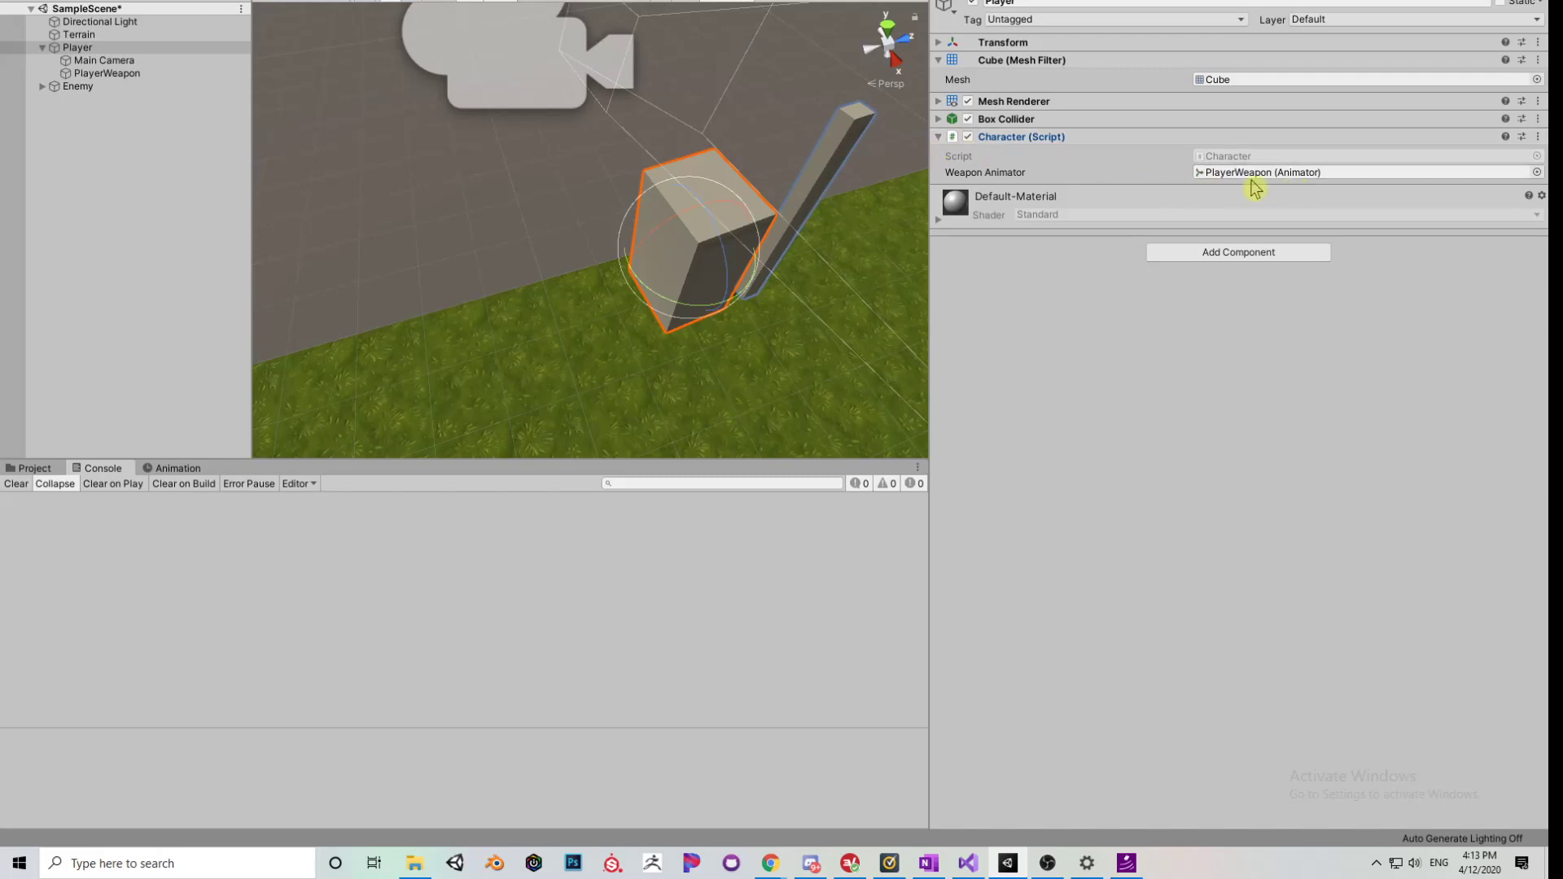
pyautogui.click(939, 139)
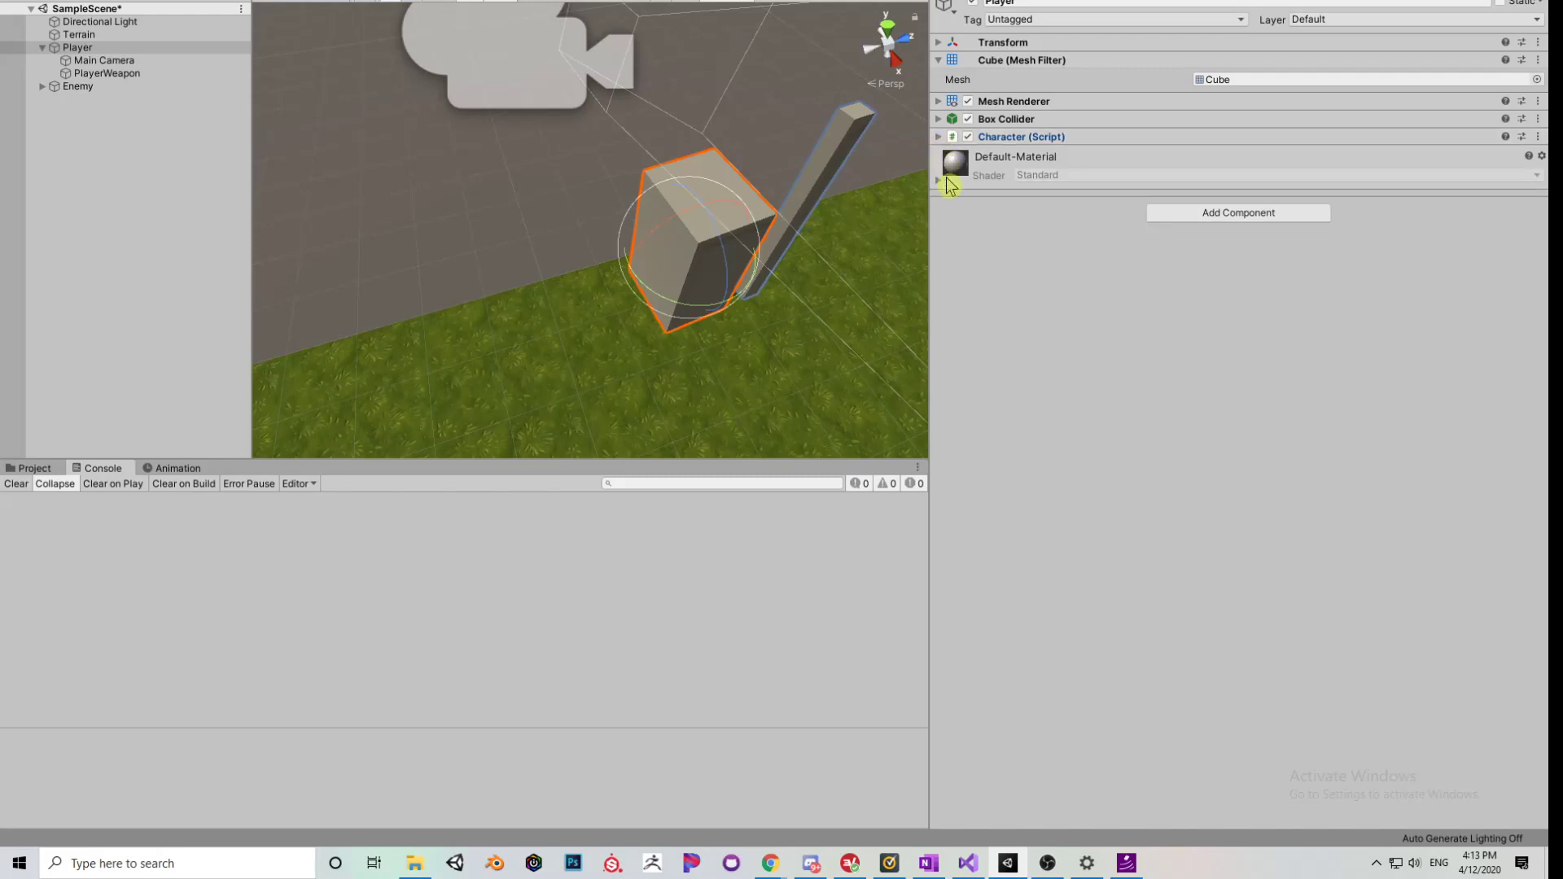
pyautogui.click(939, 181)
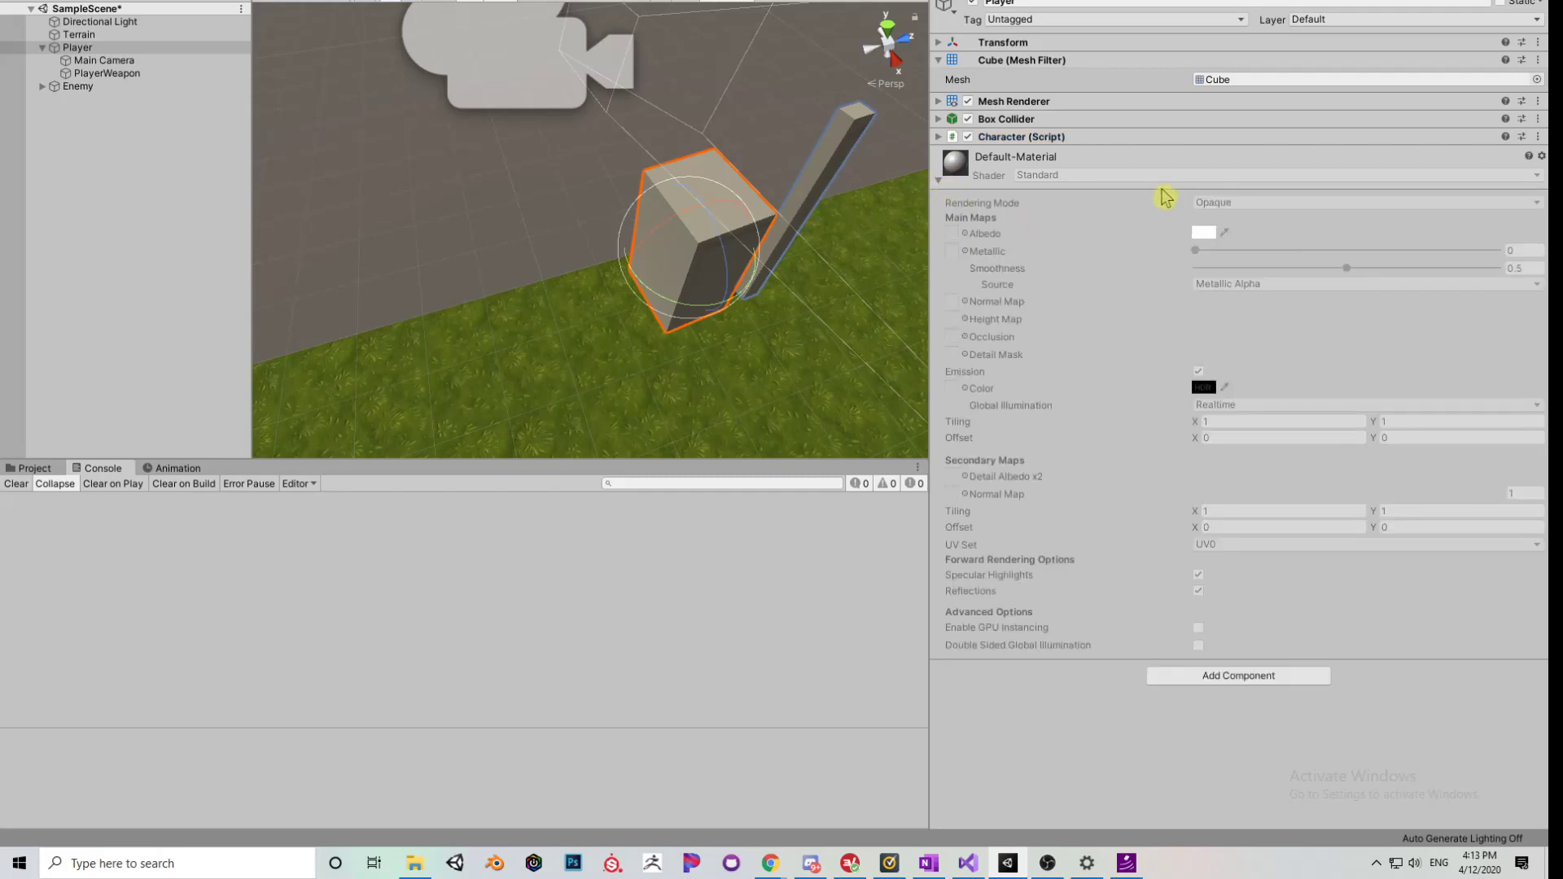
pyautogui.click(938, 180)
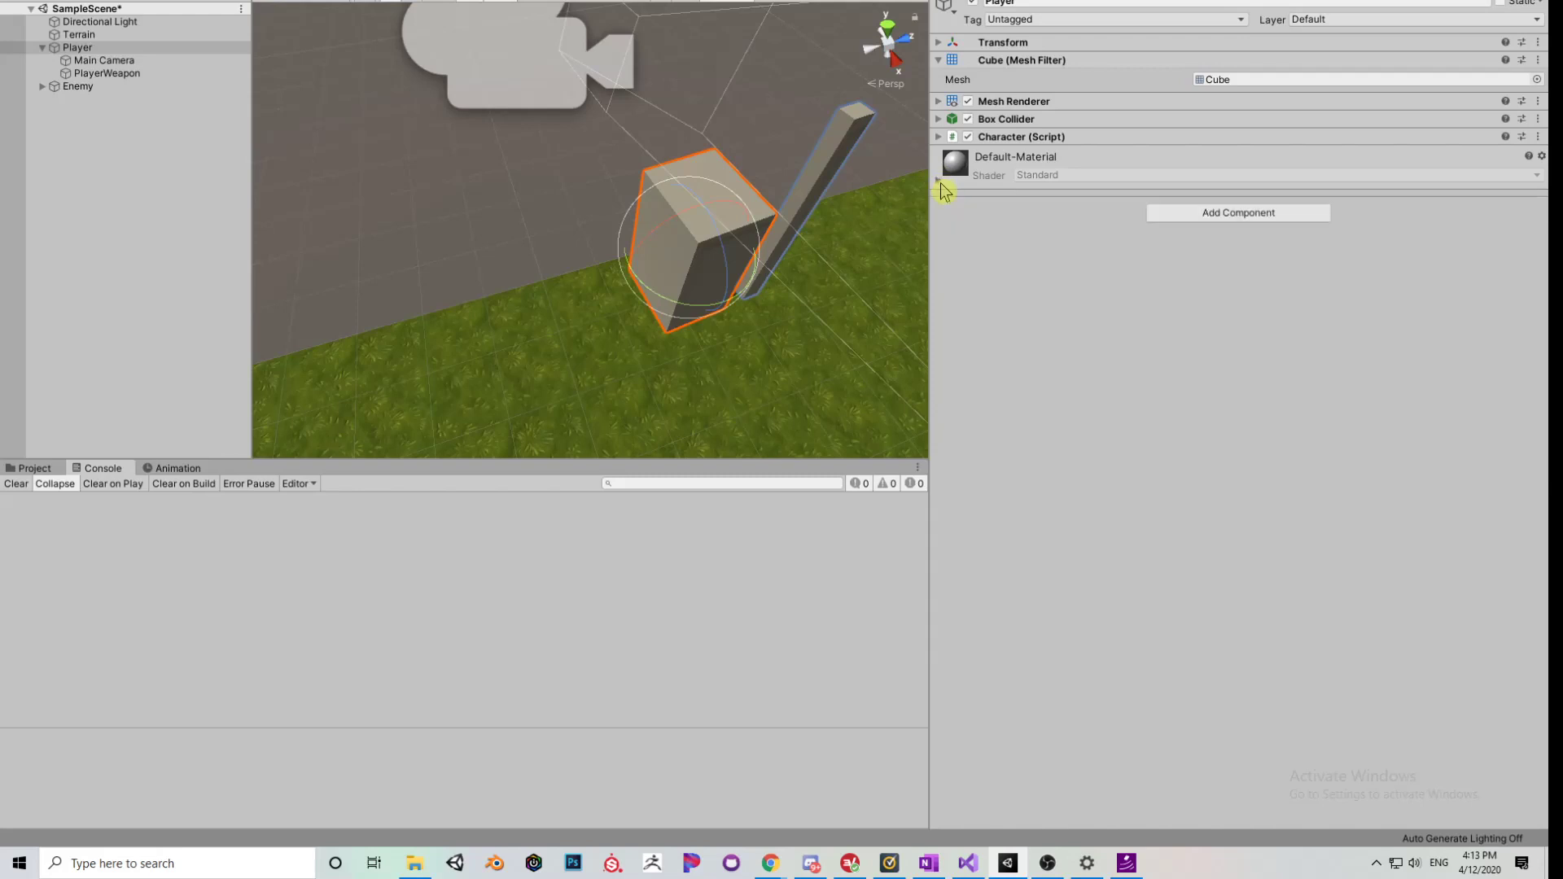
# - View the Player block, the Enemy block and the terrain from several angles and distances
pyautogui.scroll(-5, 857, 244)
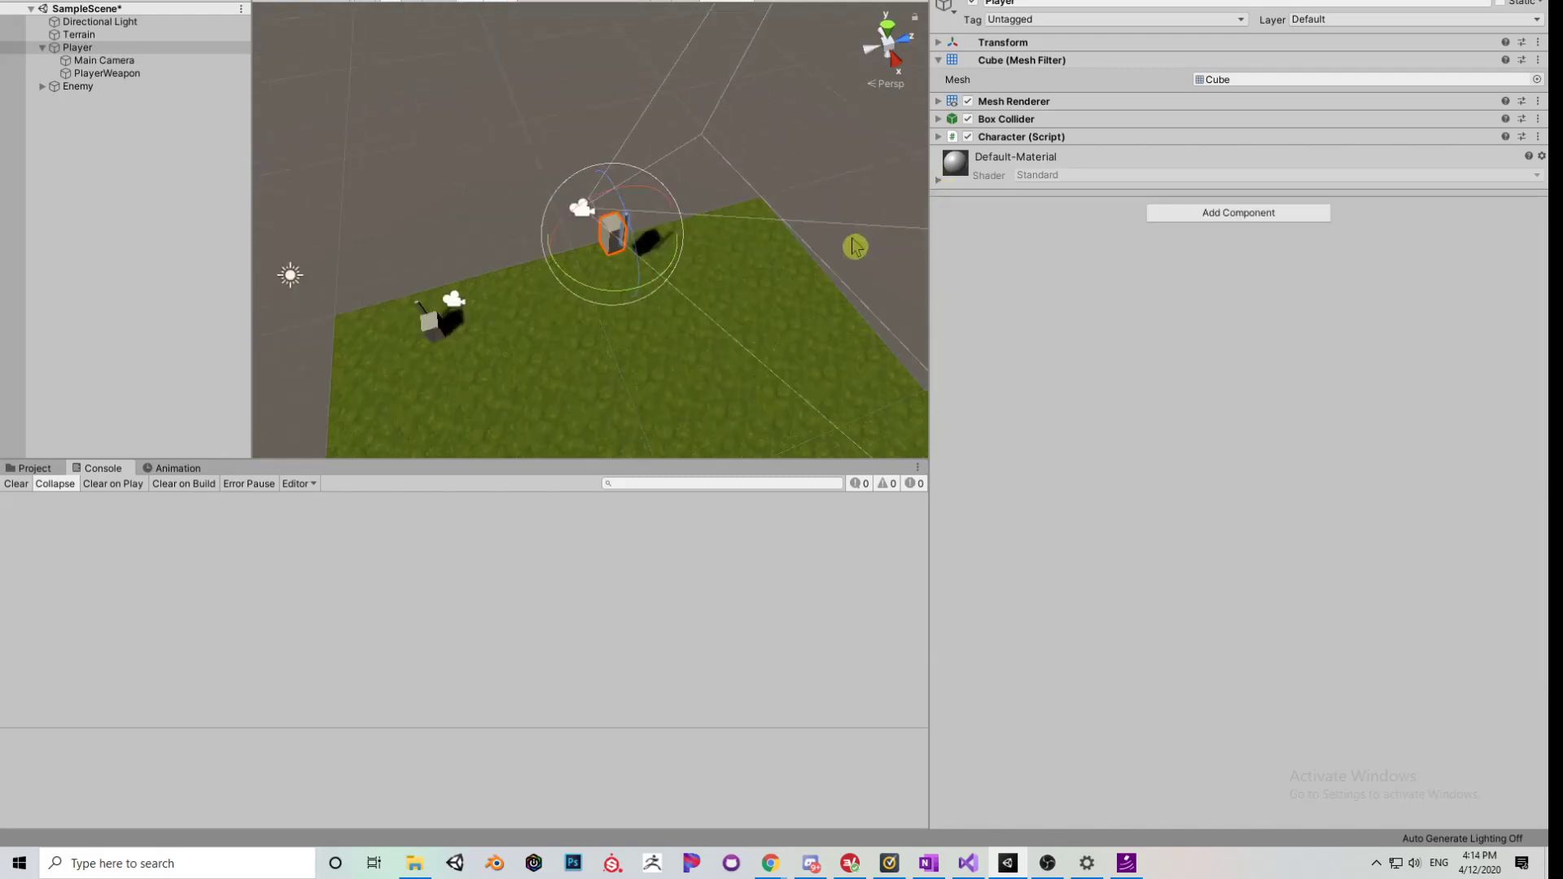
pyautogui.keyDown('alt'); pyautogui.moveTo(851, 244); pyautogui.dragTo(743, 304); pyautogui.keyUp('alt')
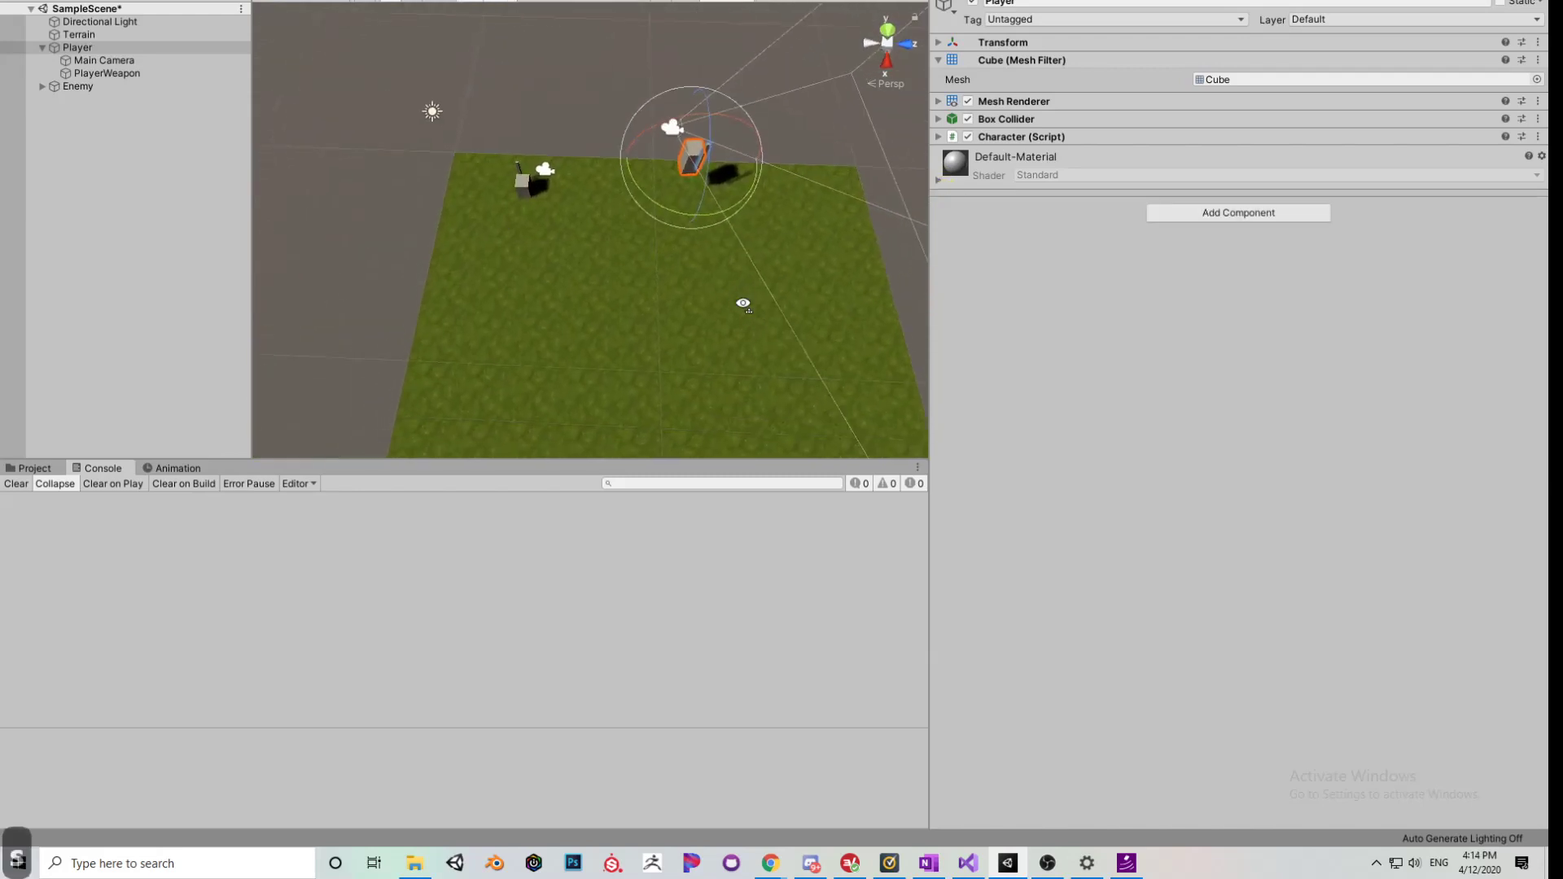
pyautogui.press('s')
pyautogui.press('s')
pyautogui.press('s')
pyautogui.press('s')
pyautogui.press('s')
pyautogui.press('w')
pyautogui.press('w')
pyautogui.press('w')
pyautogui.press('w')
pyautogui.press('w')
pyautogui.press('w')
pyautogui.press('w')
pyautogui.press('w')
pyautogui.press('w')
pyautogui.press('w')
pyautogui.press('w')
pyautogui.press('w')
pyautogui.press('w')
pyautogui.press('w')
pyautogui.press('w')
pyautogui.press('w')
pyautogui.press('w')
pyautogui.press('w')
pyautogui.press('w')
pyautogui.press('w')
pyautogui.moveTo(743, 303); pyautogui.dragTo(763, 232, button='right')
pyautogui.press('d')
pyautogui.press('d')
pyautogui.press('d')
pyautogui.press('d')
pyautogui.press('q')
pyautogui.press('q')
pyautogui.press('q')
pyautogui.press('q')
pyautogui.press('q')
pyautogui.press('q')
pyautogui.press('q')
pyautogui.press('q')
pyautogui.press('q')
pyautogui.moveTo(723, 245); pyautogui.dragTo(693, 153, button='right')
pyautogui.press('s')
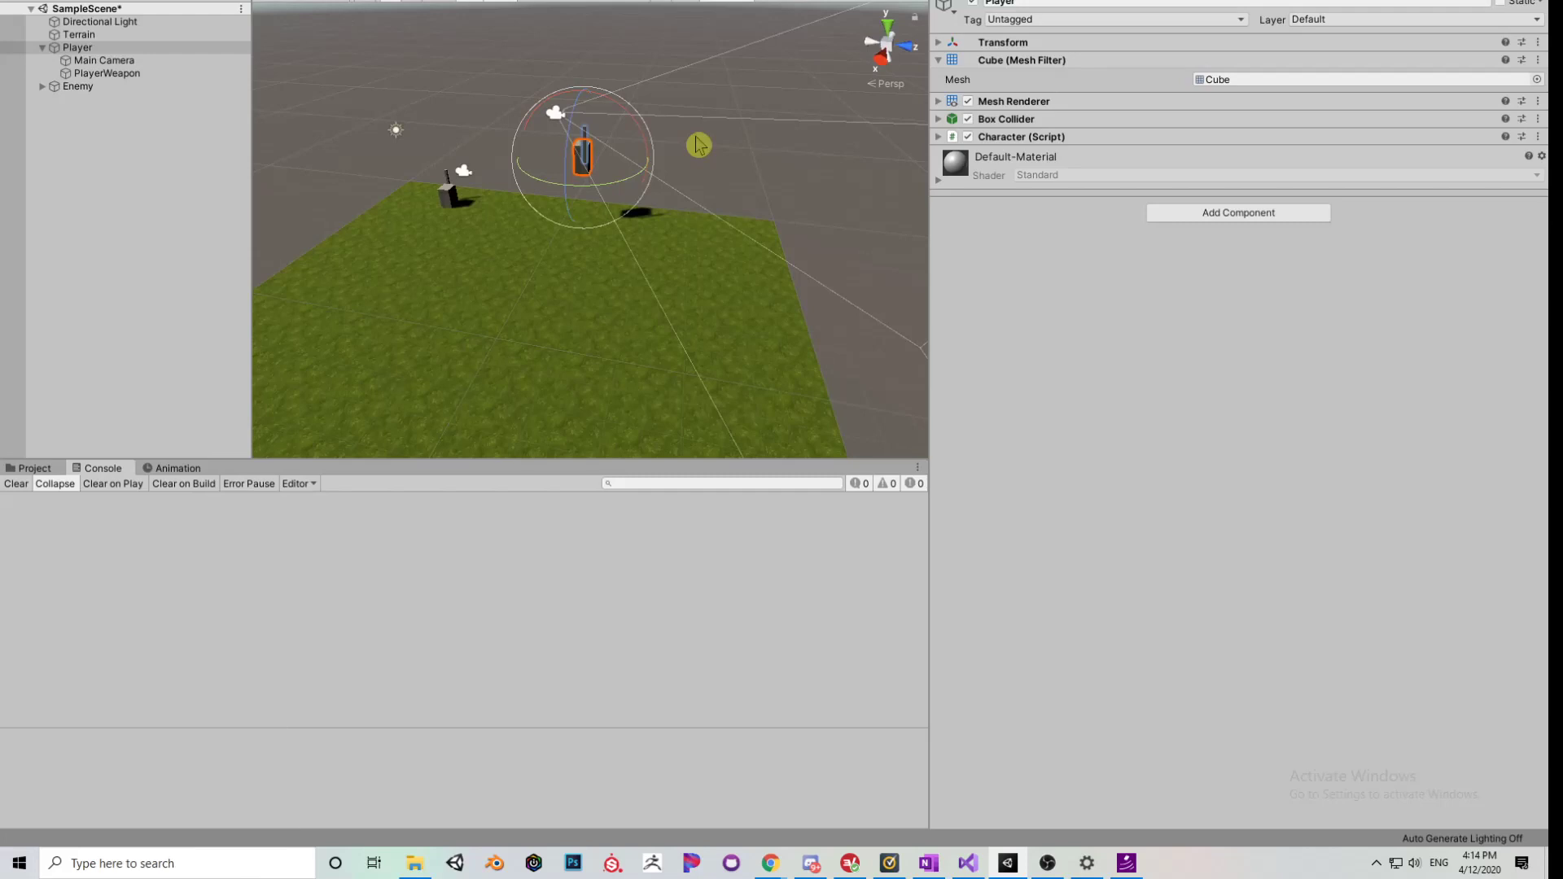